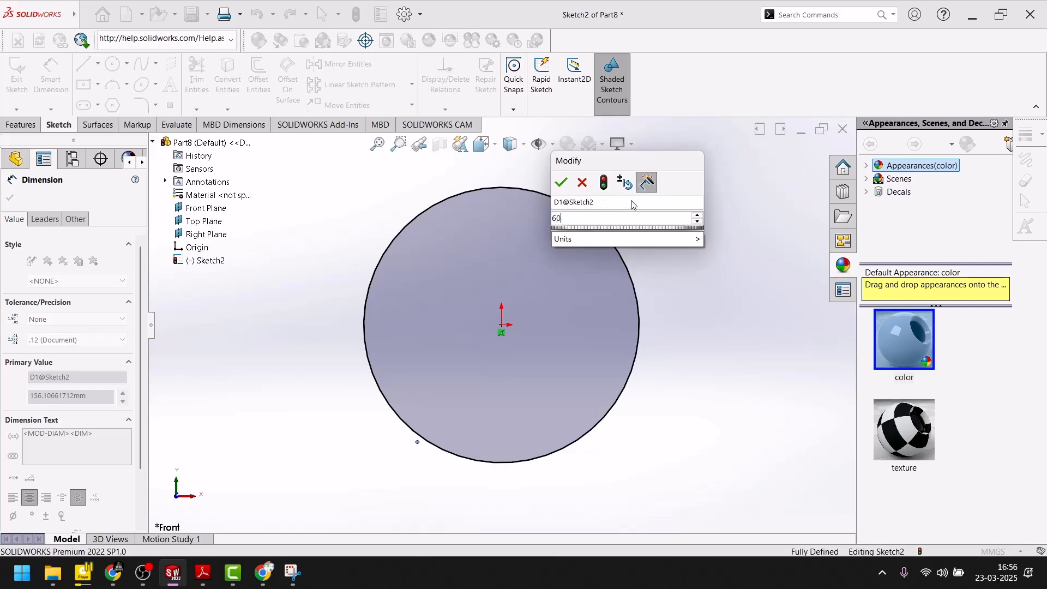
Set the outer circle's diameter to 609 mm and consult the PDF reference drawing for the bolt-hole pitch circle
key(Return)
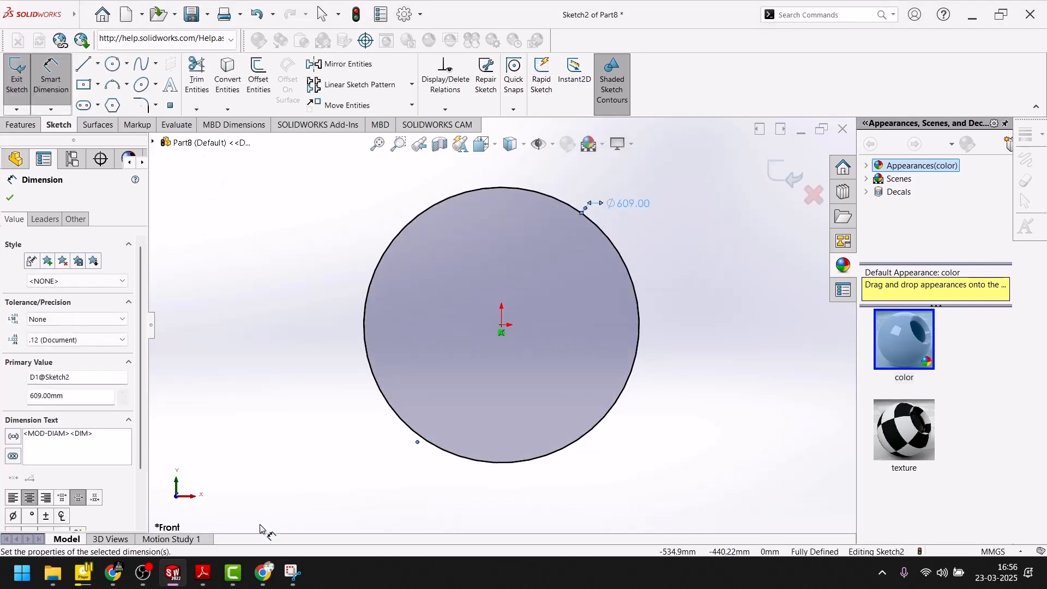
click(205, 573)
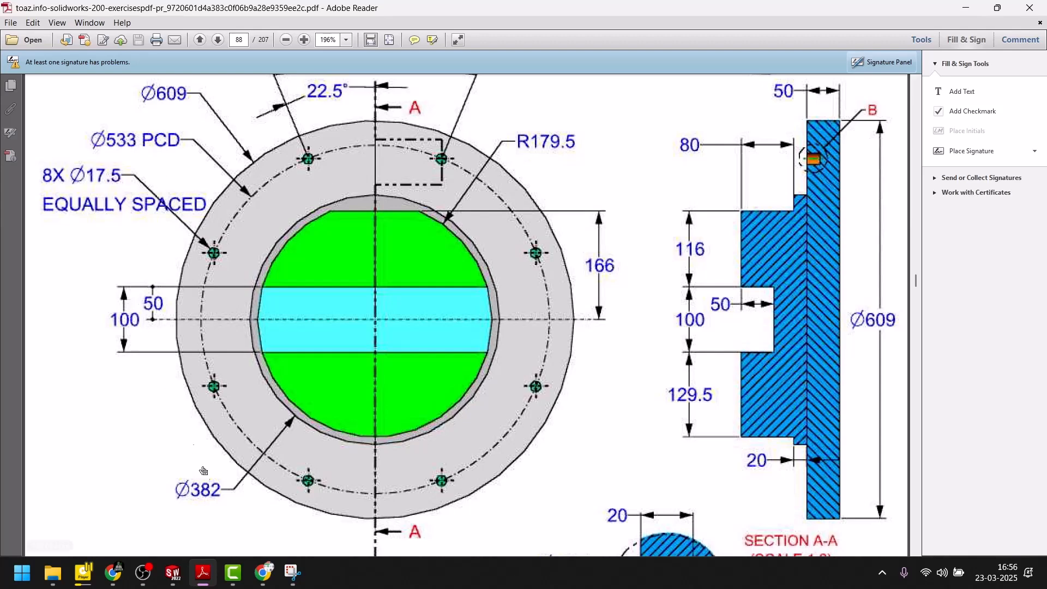
click(173, 572)
Sketch a construction circle of about 228 mm radius centred on the origin, inside the outer circle
click(112, 65)
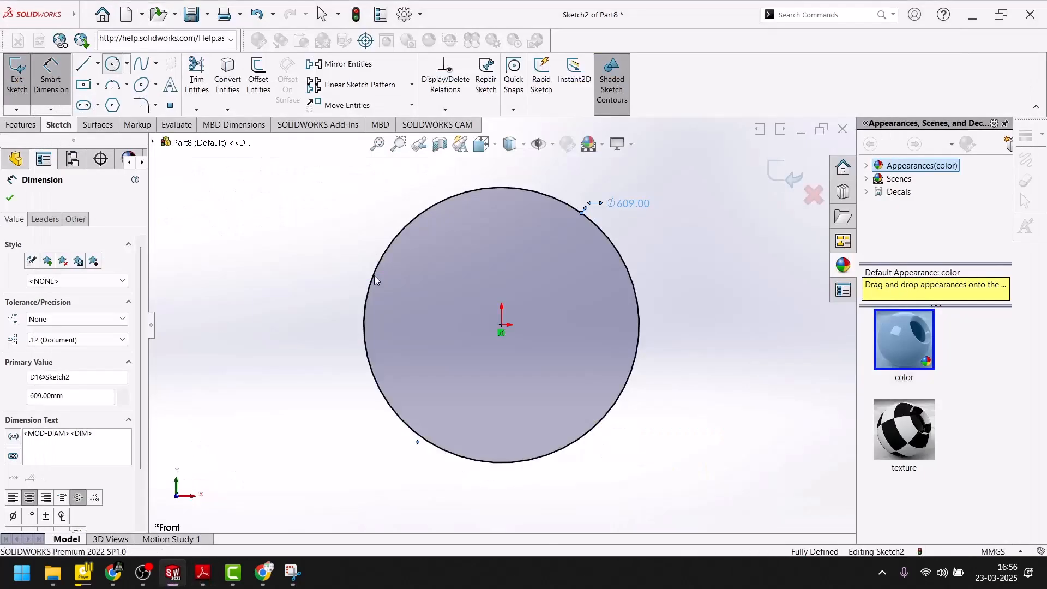
click(502, 325)
click(594, 276)
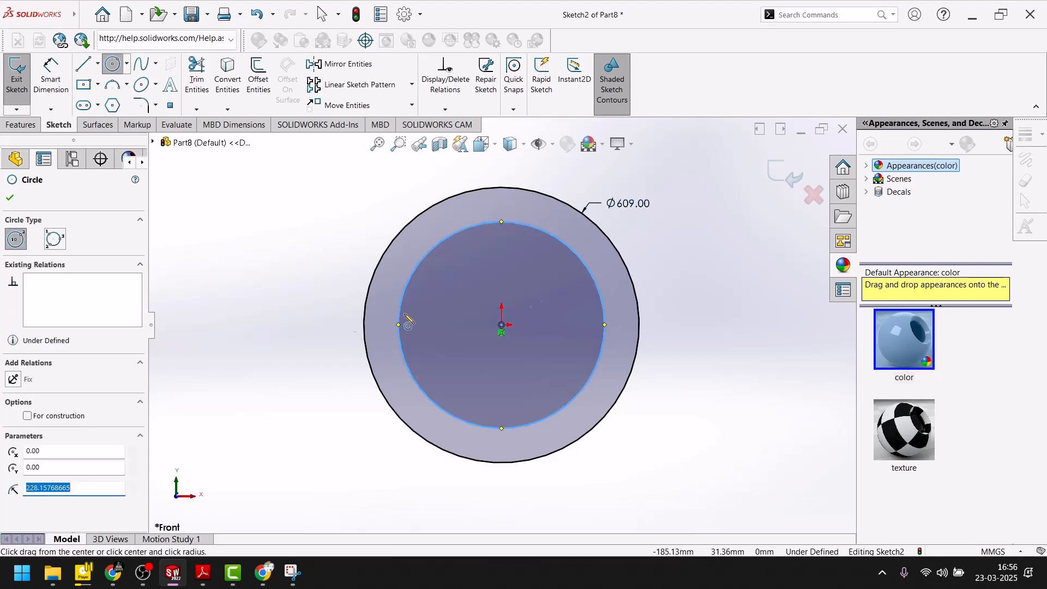
click(28, 416)
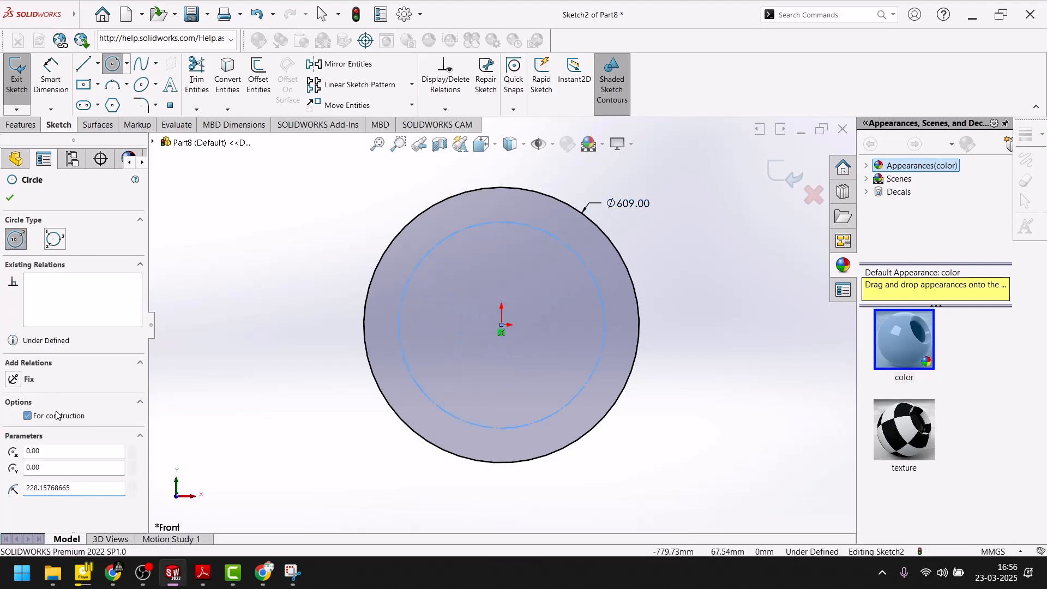
click(17, 197)
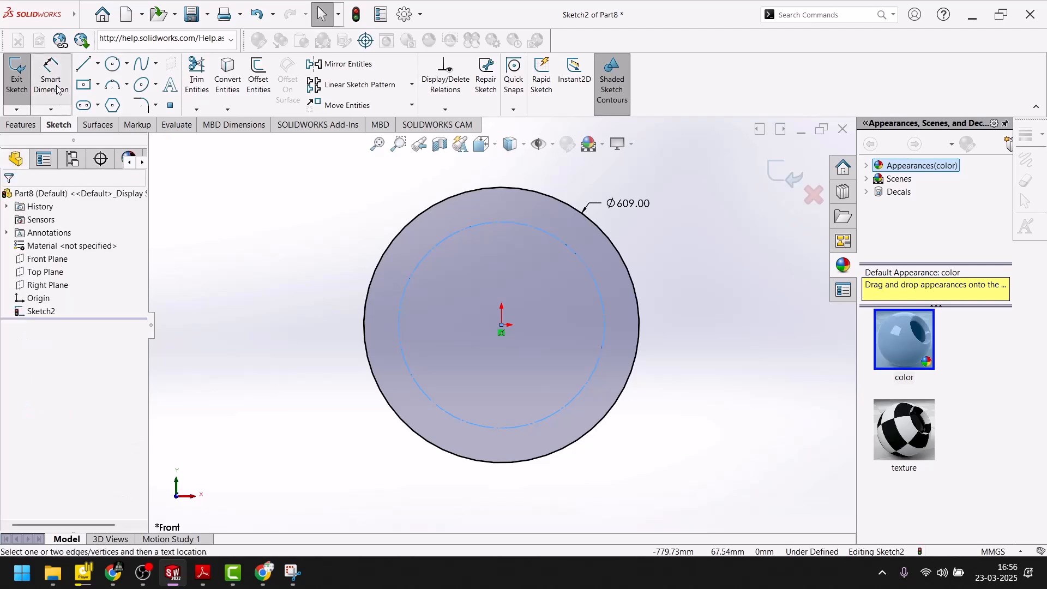
Check the pitch circle size in the PDF drawing and dimension the construction circle's diameter to 533 mm
click(203, 573)
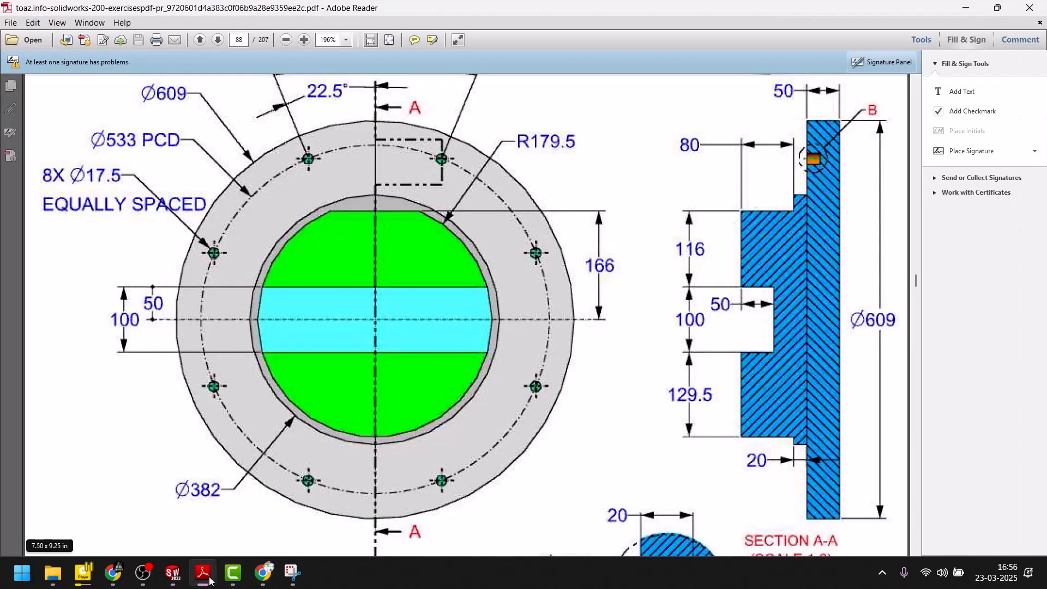
click(210, 580)
click(597, 296)
click(680, 260)
text(53)
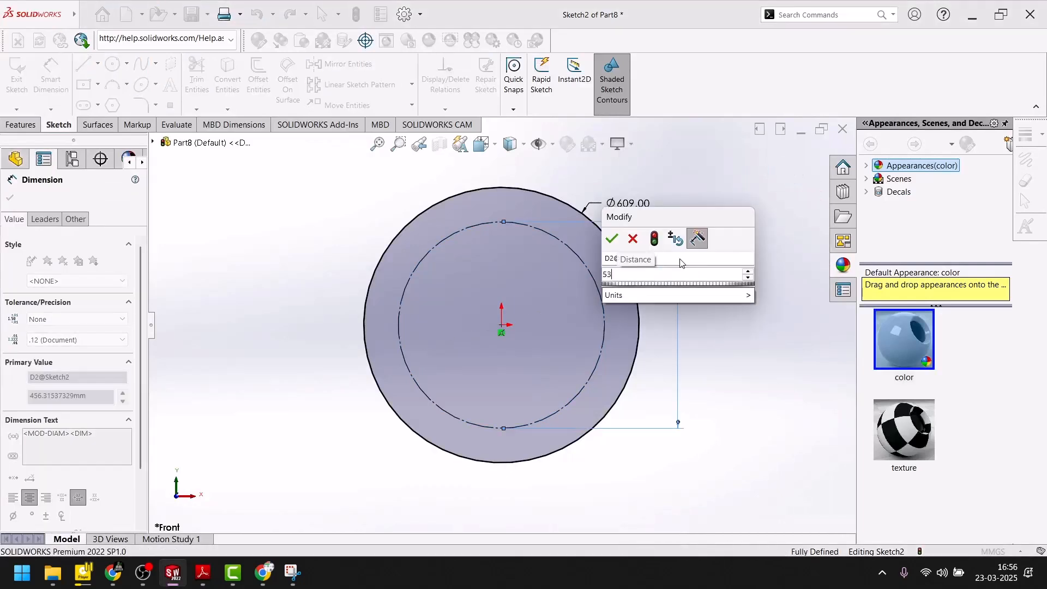
text(3)
key(Return)
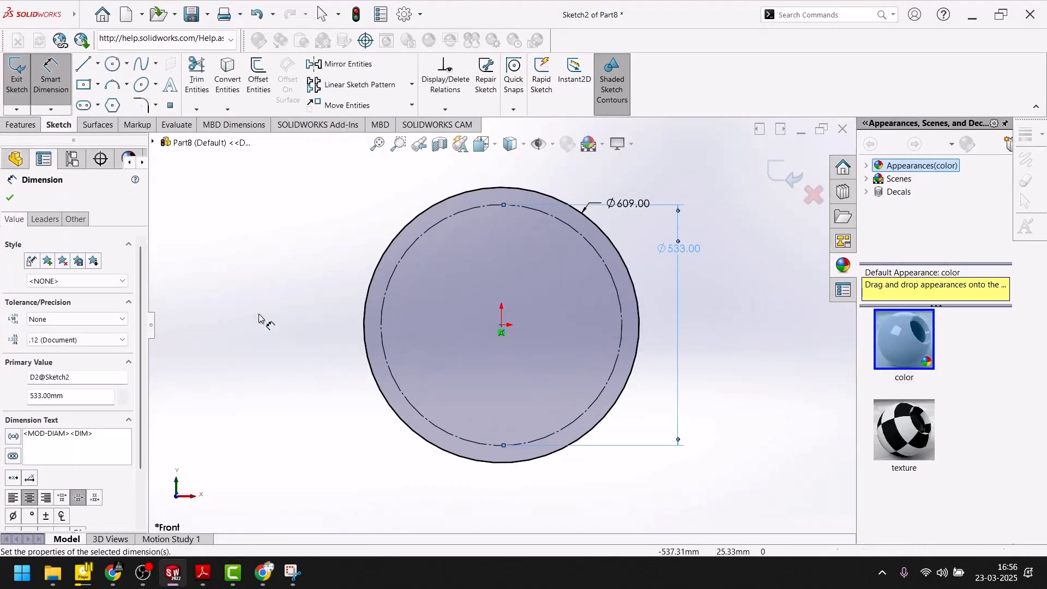
Draw infinite-length vertical and horizontal centerlines through the origin
click(97, 63)
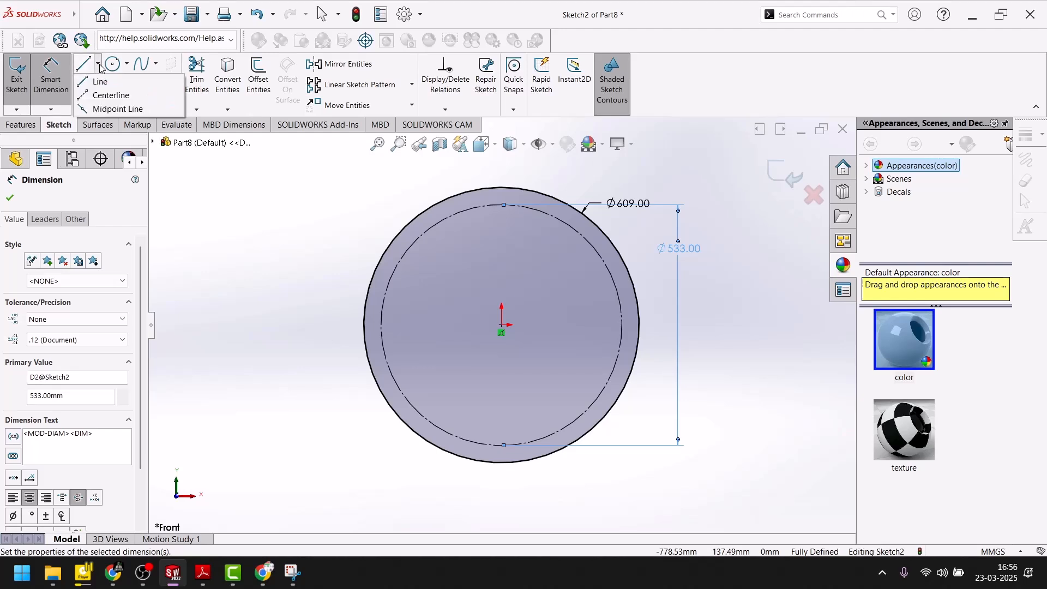
click(105, 96)
click(65, 358)
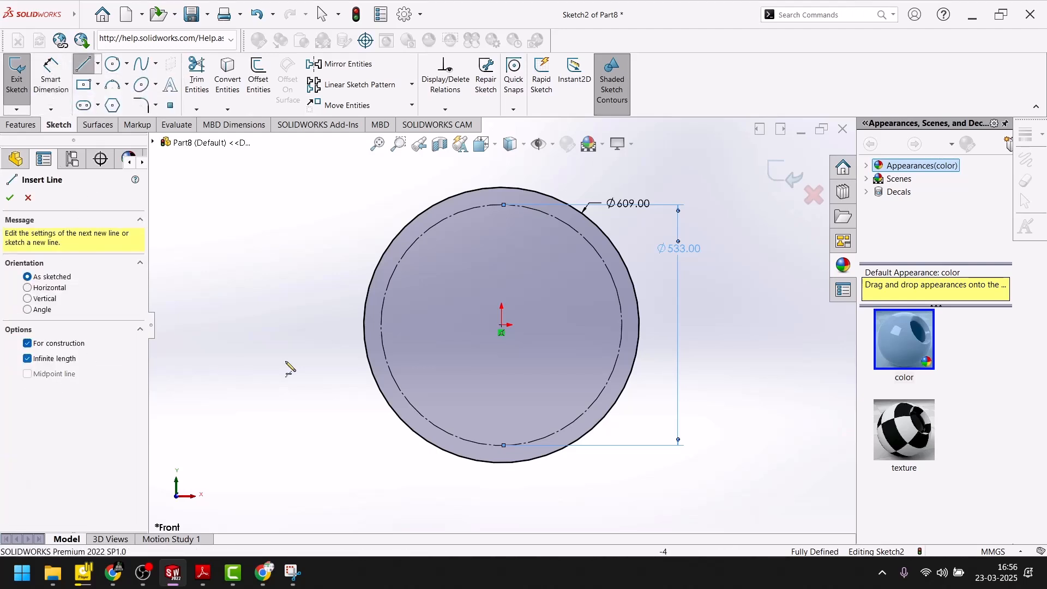
click(502, 324)
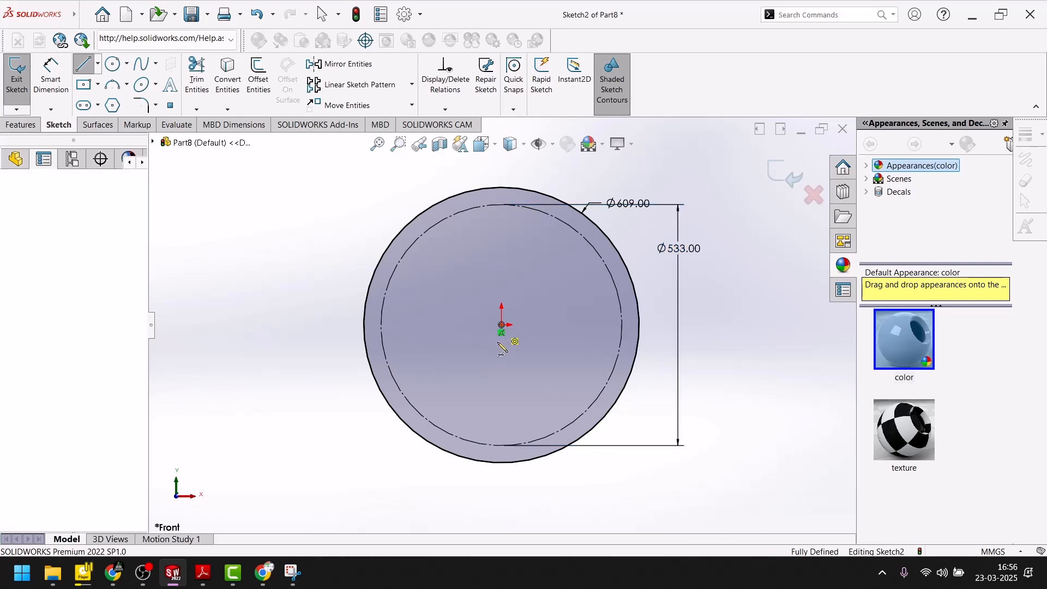
click(502, 363)
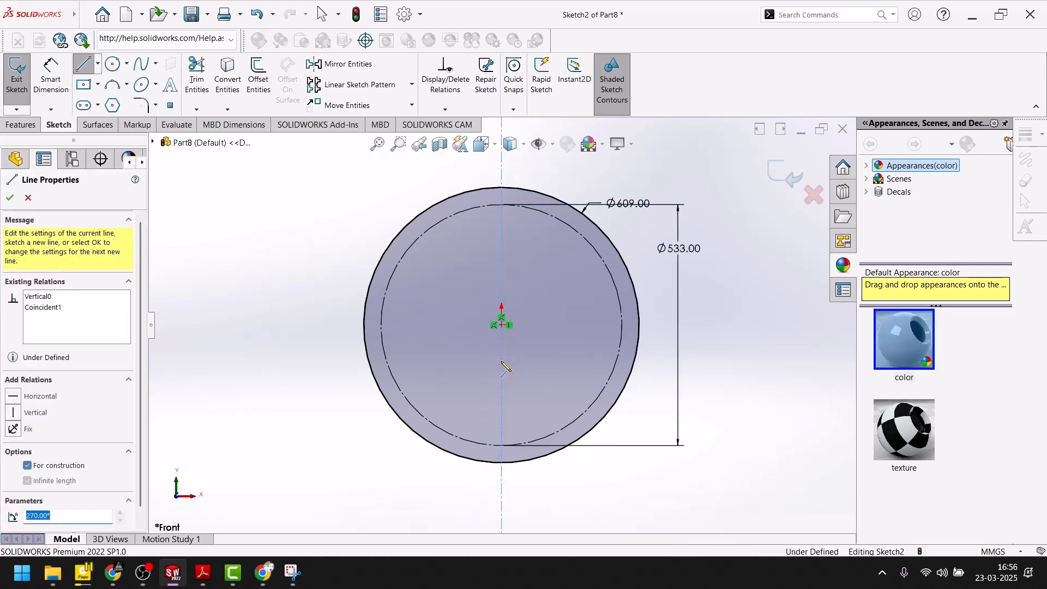
click(502, 325)
click(448, 343)
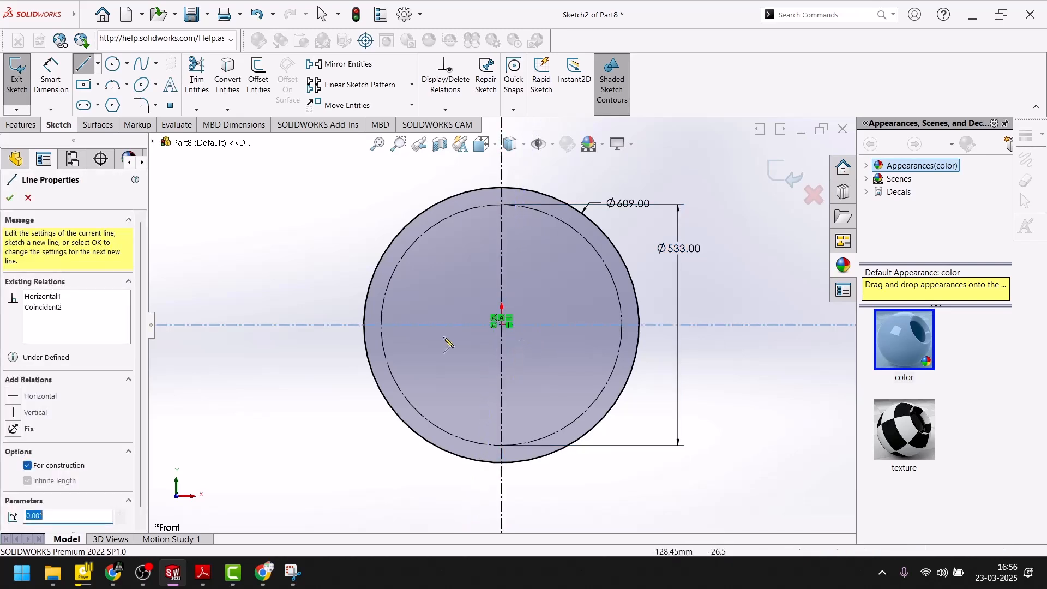
click(10, 198)
Sketch a small circle of about 21 mm radius centred on the upper part of the pitch circle, left of the vertical centerline
click(112, 65)
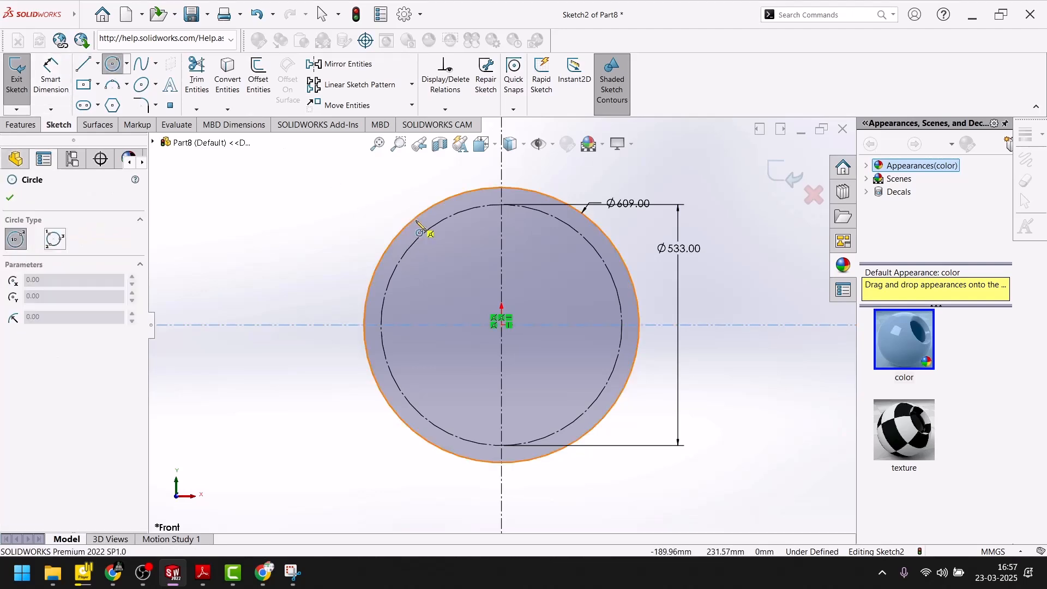
scroll(436, 225, down, 4)
click(493, 217)
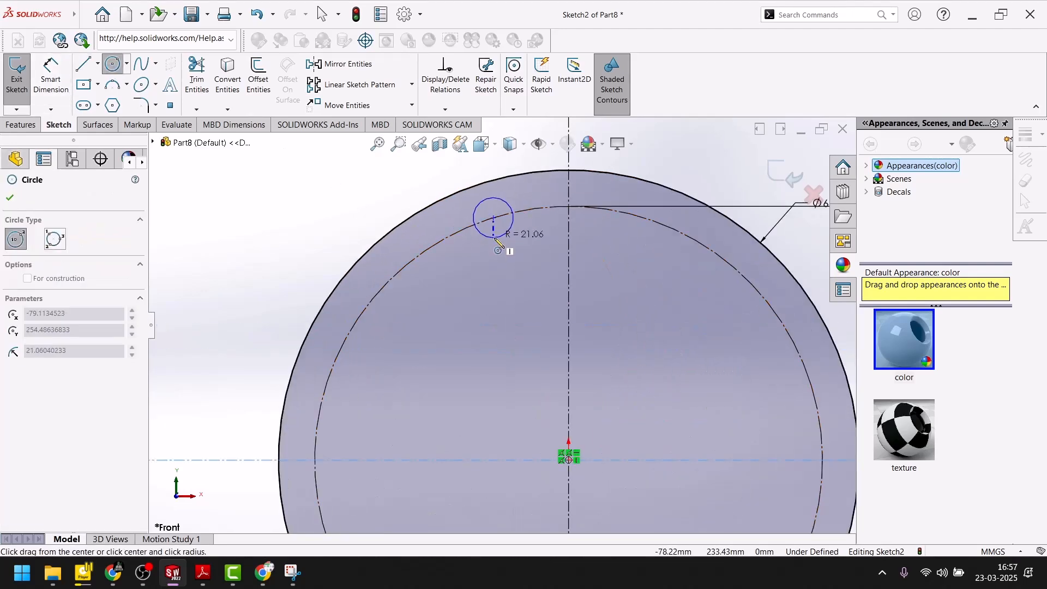
click(507, 232)
click(13, 195)
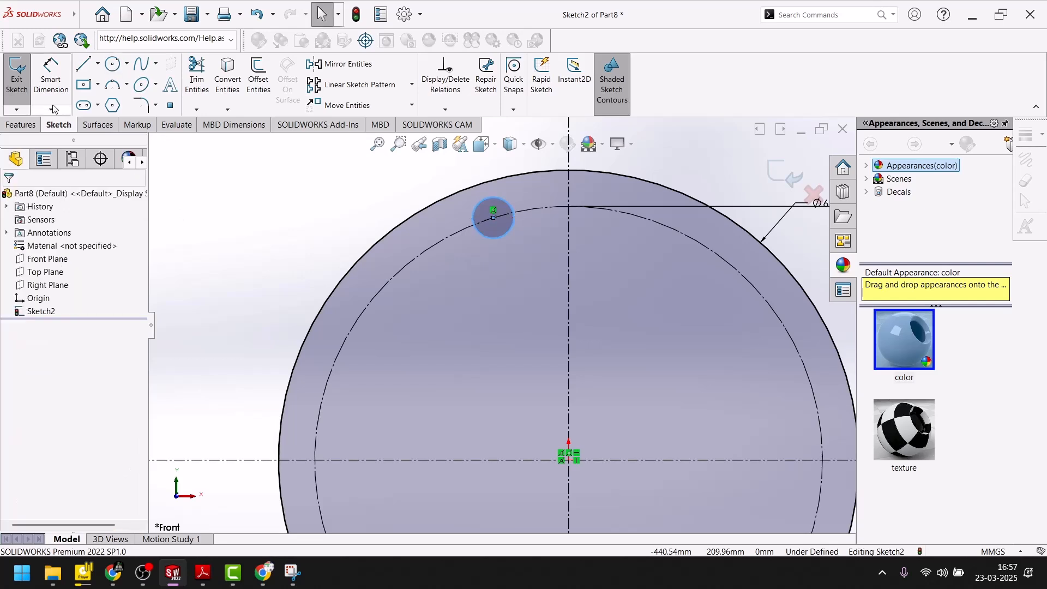
Draw a finite centerline from the origin to the small circle's centre
click(97, 64)
click(111, 95)
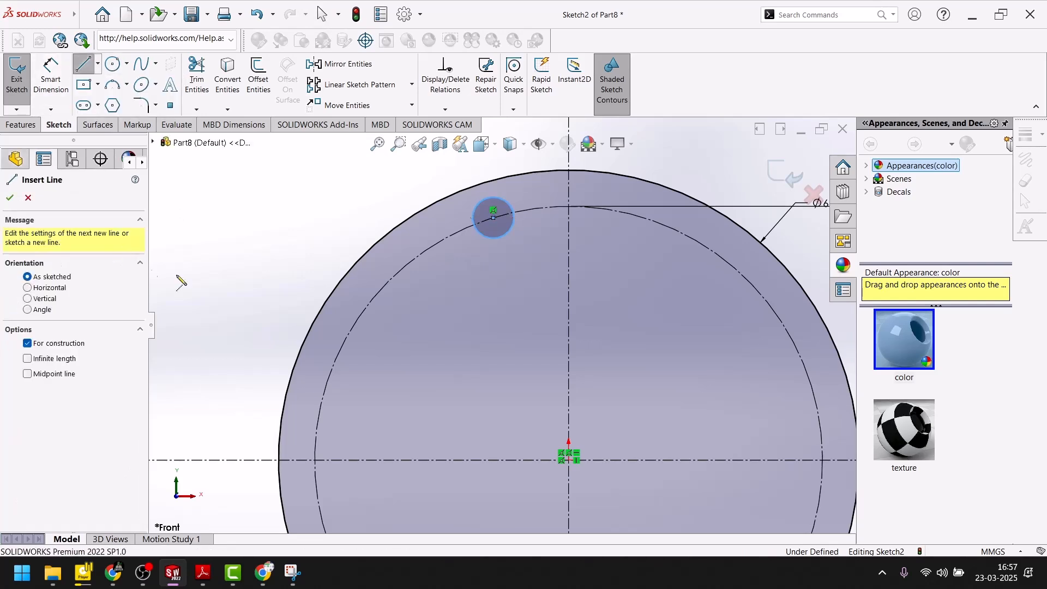
click(569, 459)
click(493, 218)
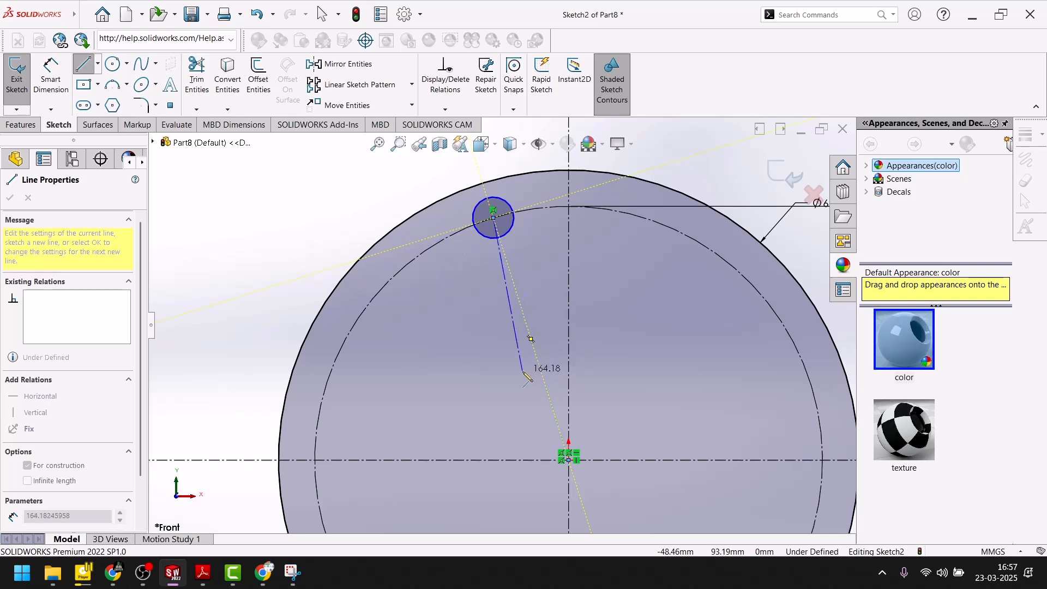
key(Escape)
Dimension the angle between the slanted centerline and the vertical centerline to 22.5°
click(52, 88)
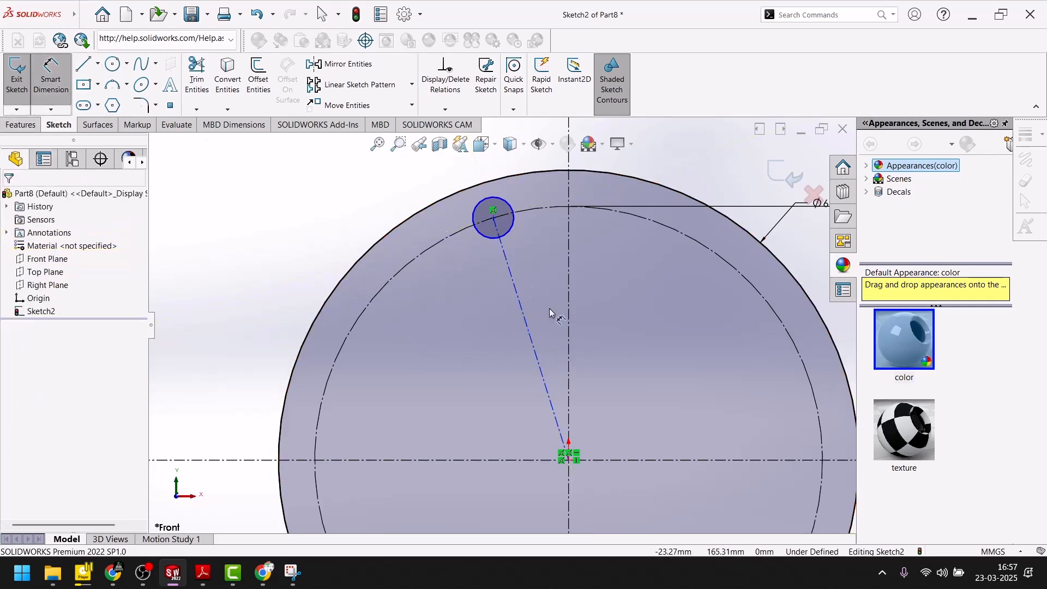
click(533, 322)
click(569, 304)
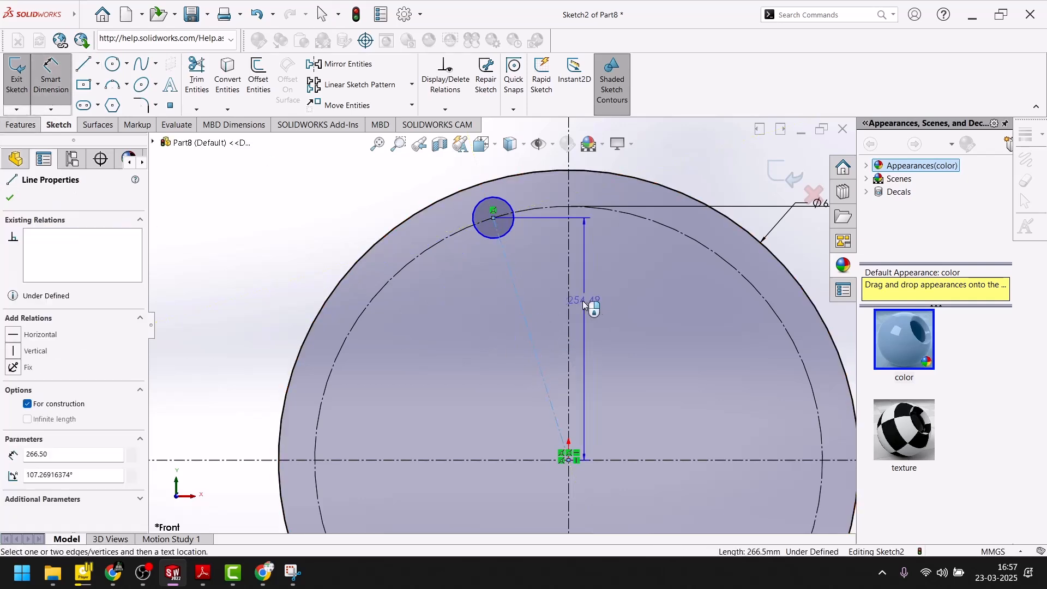
click(558, 294)
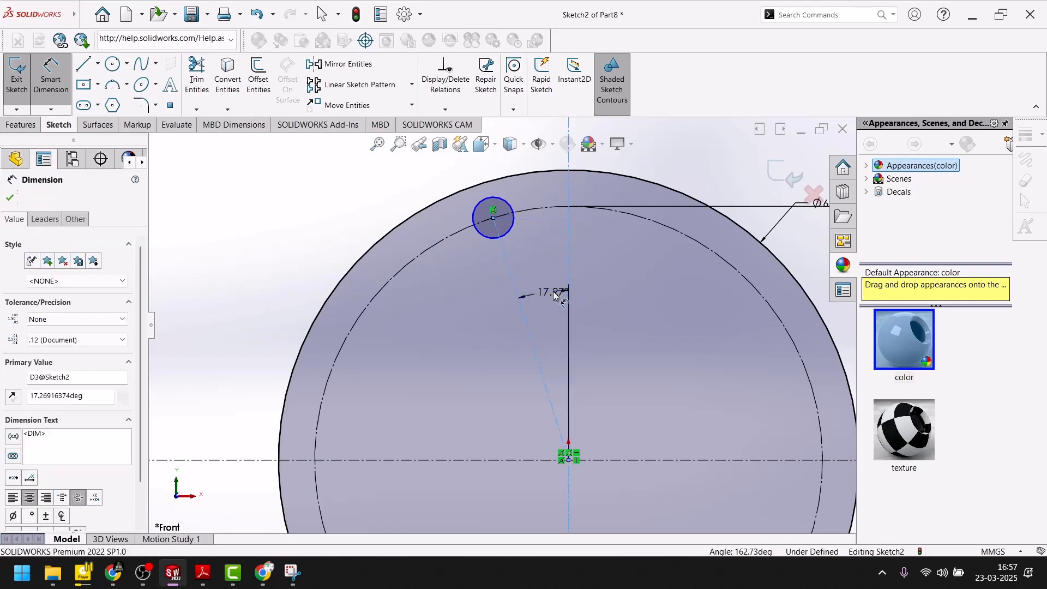
text(22.5)
key(Return)
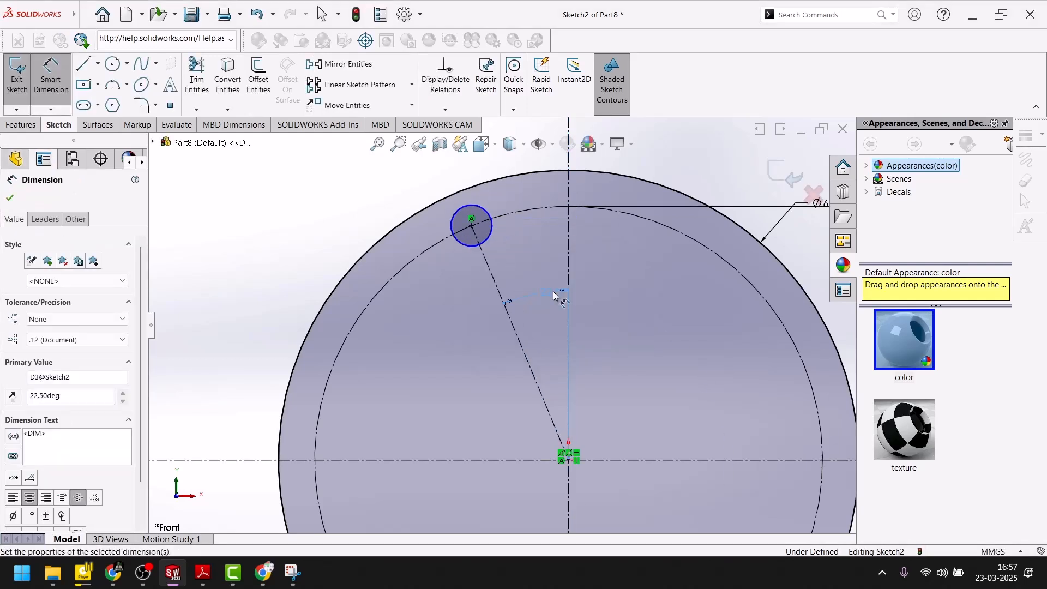
click(16, 199)
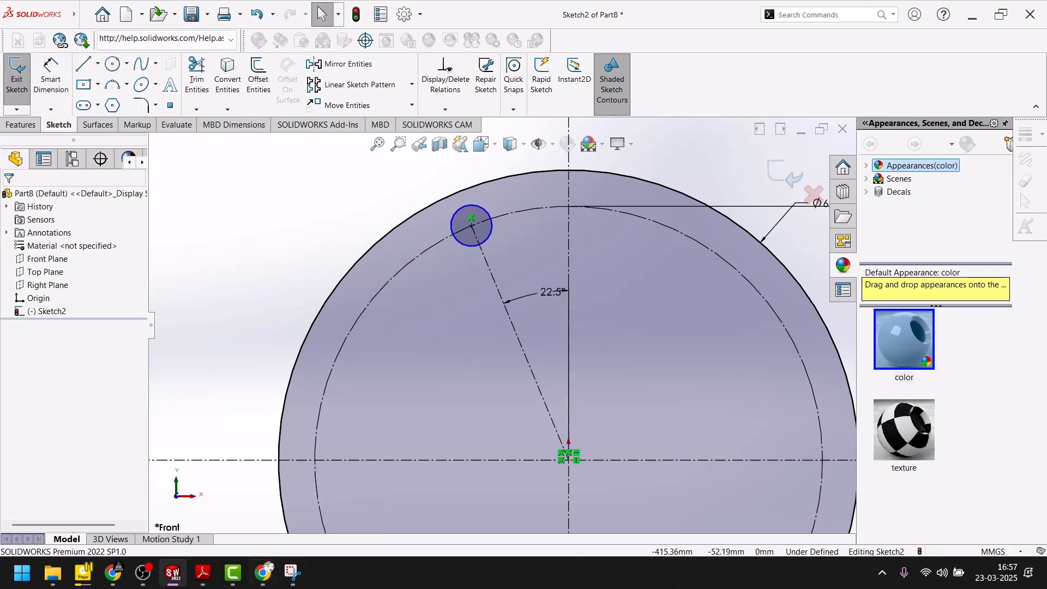
Check the bolt-hole size in the PDF drawing and dimension the small circle's diameter to 17.5 mm
click(212, 575)
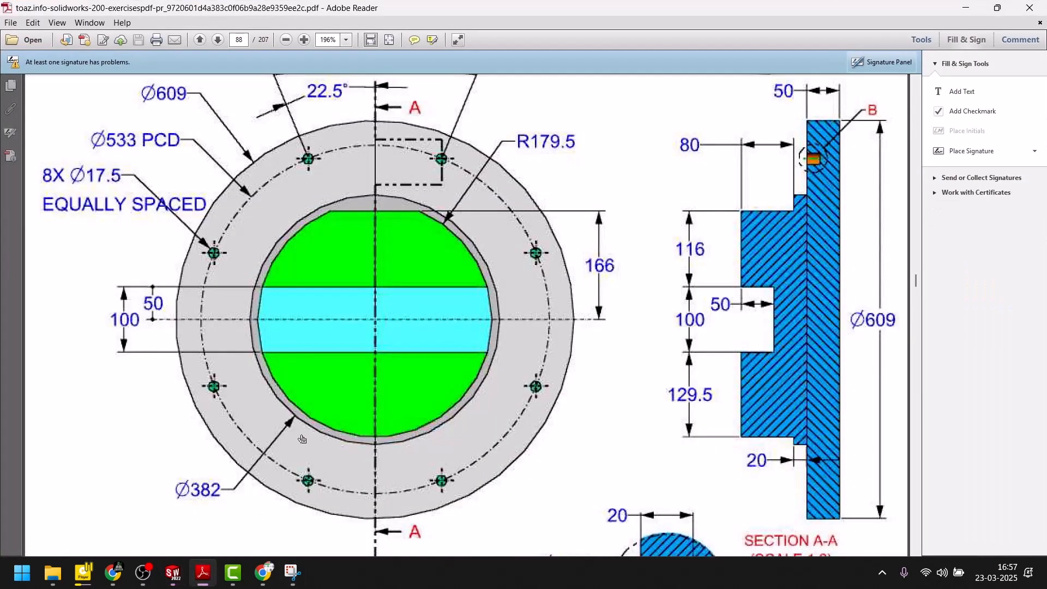
scroll(303, 436, up, 3)
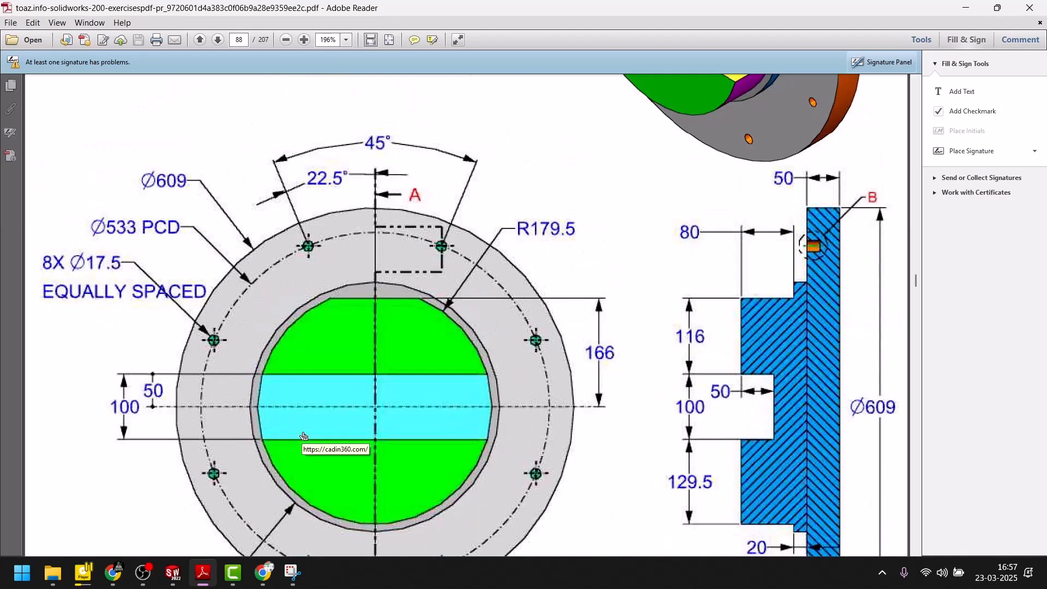
scroll(304, 437, down, 9)
scroll(304, 436, up, 3)
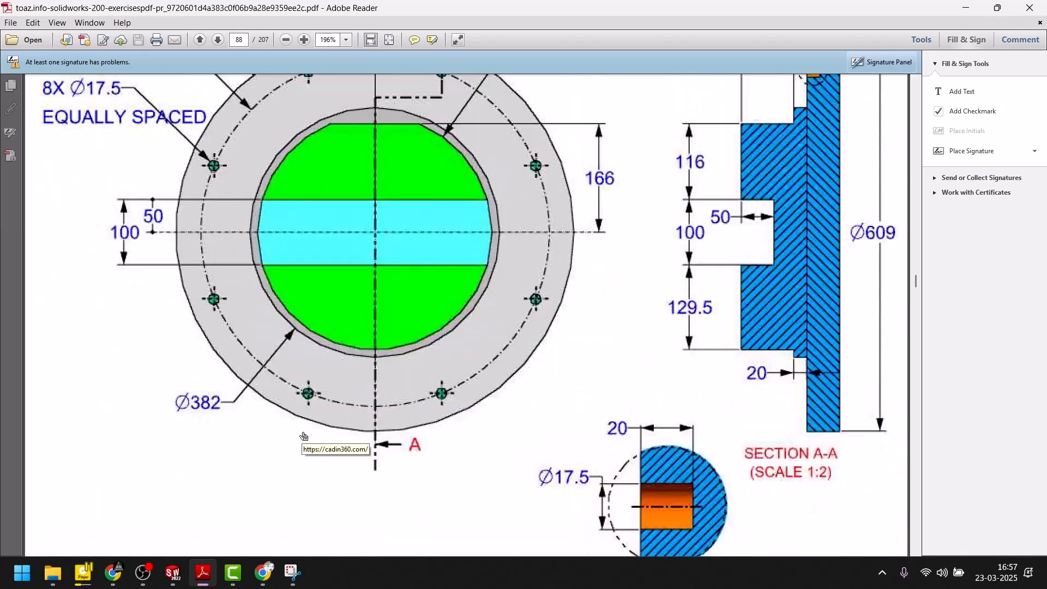
scroll(316, 429, up, 3)
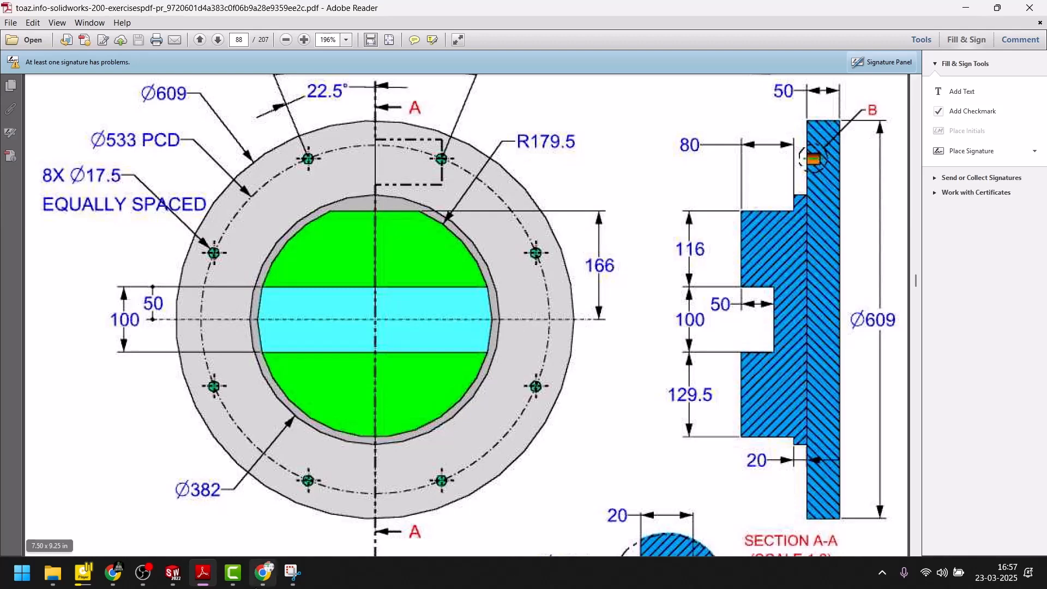
click(172, 572)
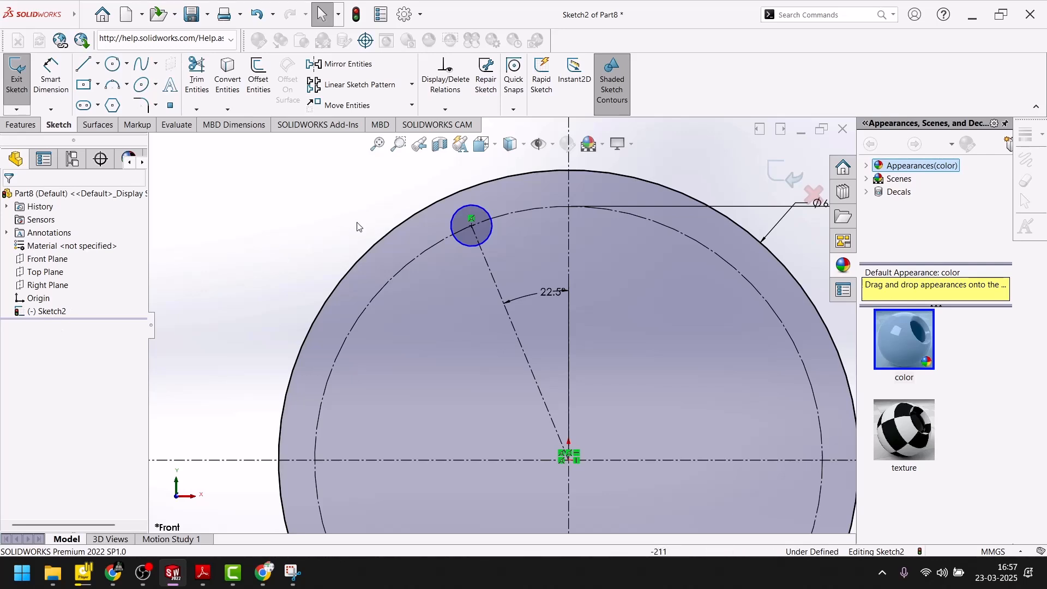
click(51, 76)
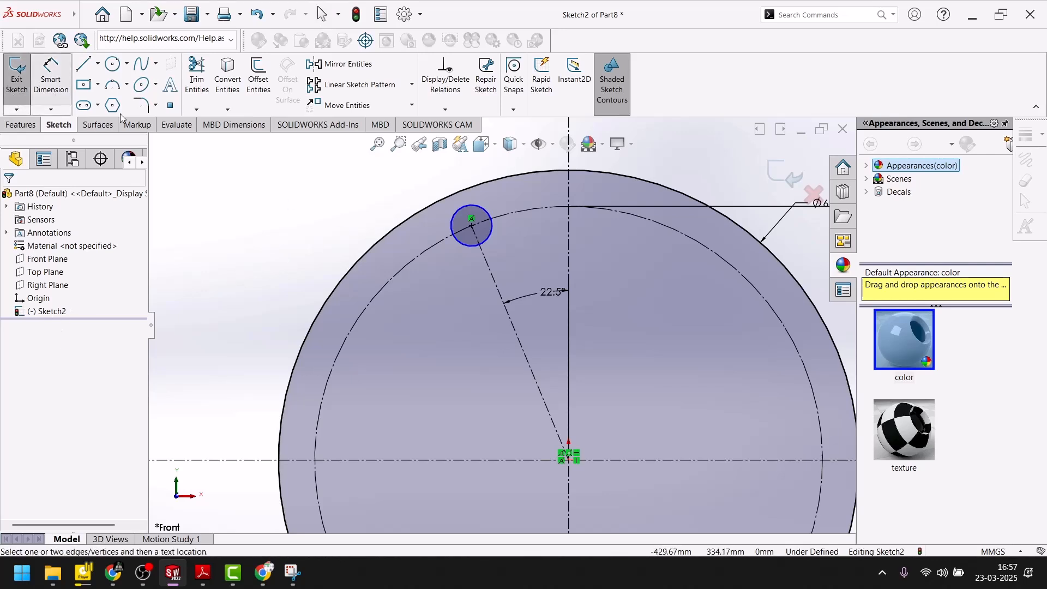
click(474, 216)
click(417, 181)
text(17.5)
key(Return)
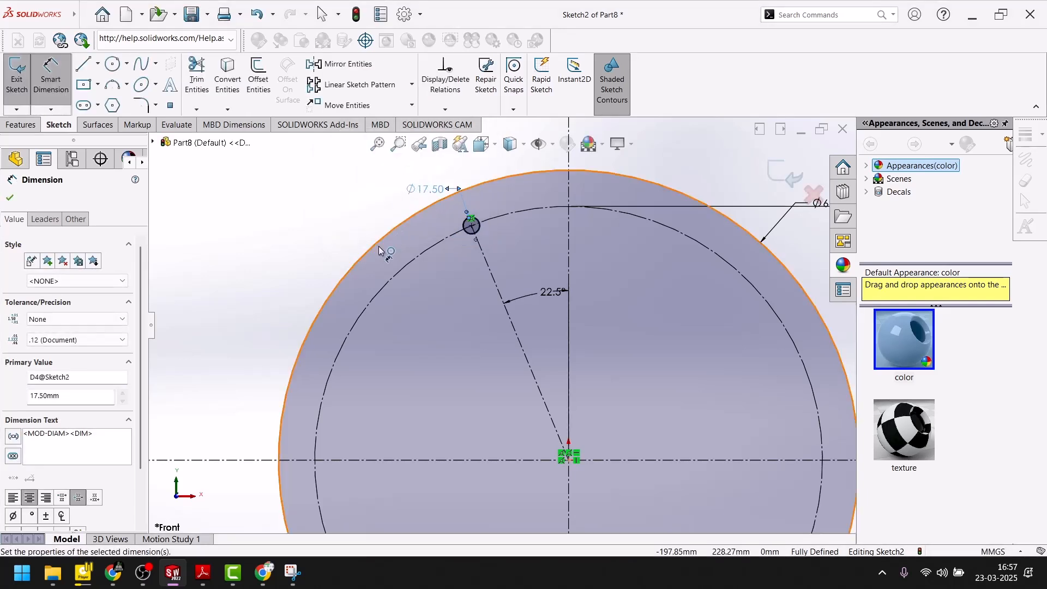
click(10, 199)
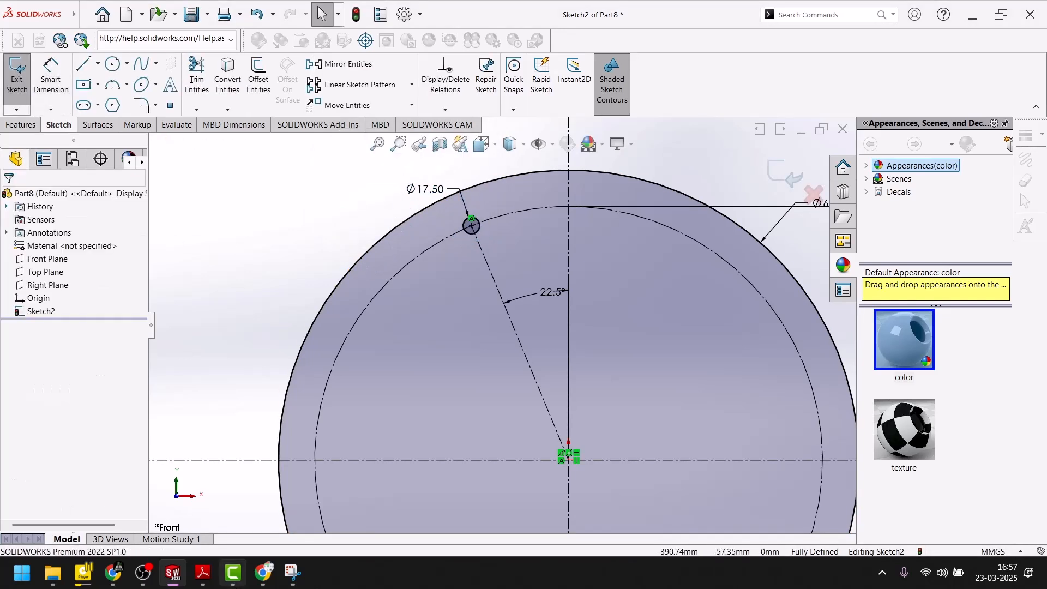
Circular-pattern the 17.5 mm circle about the origin as 8 equally spaced instances over 360°
click(203, 573)
click(204, 574)
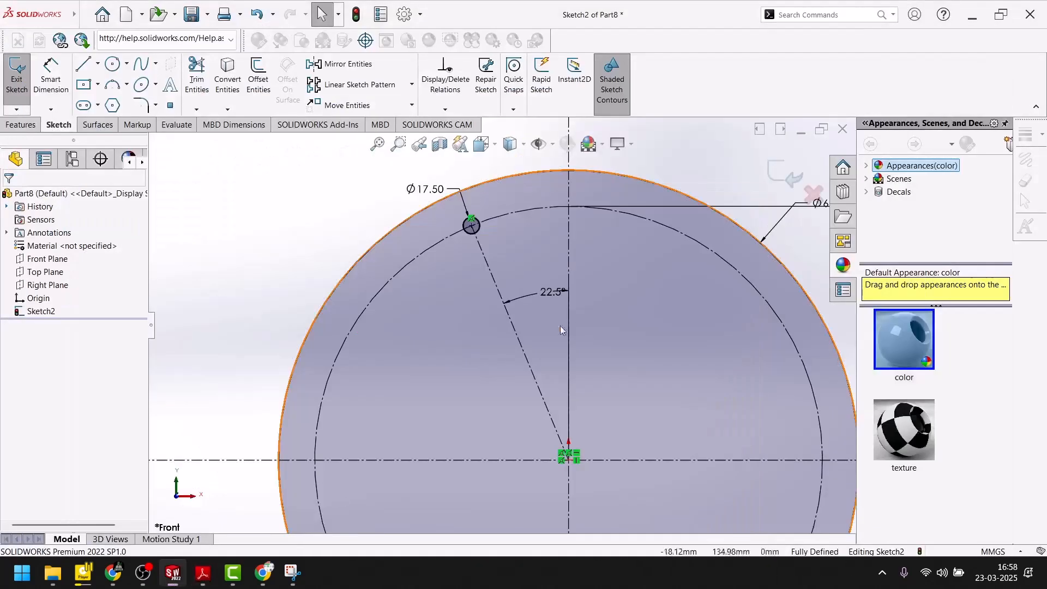
click(405, 218)
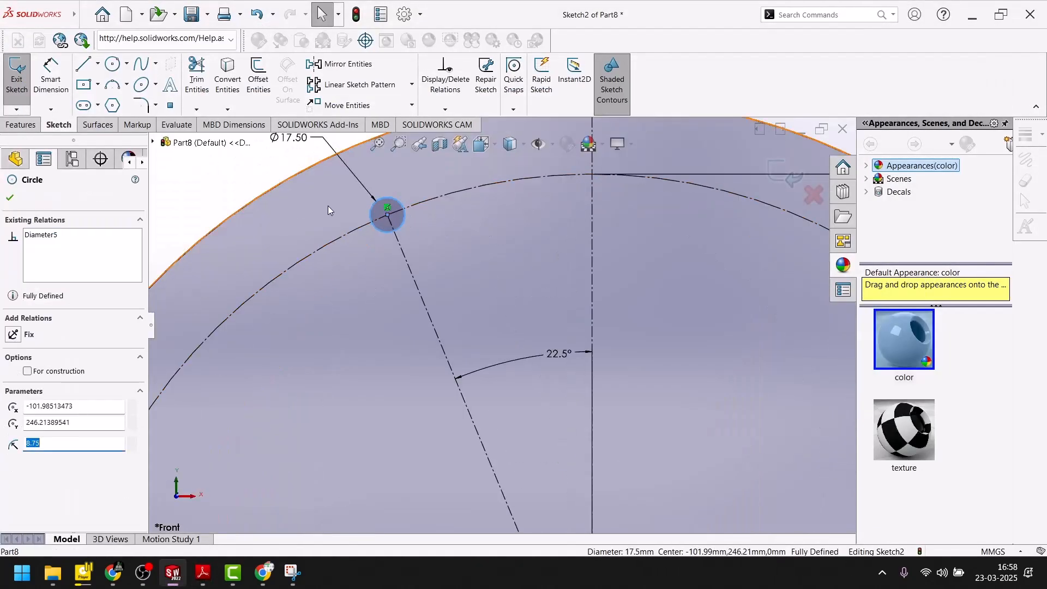
click(412, 85)
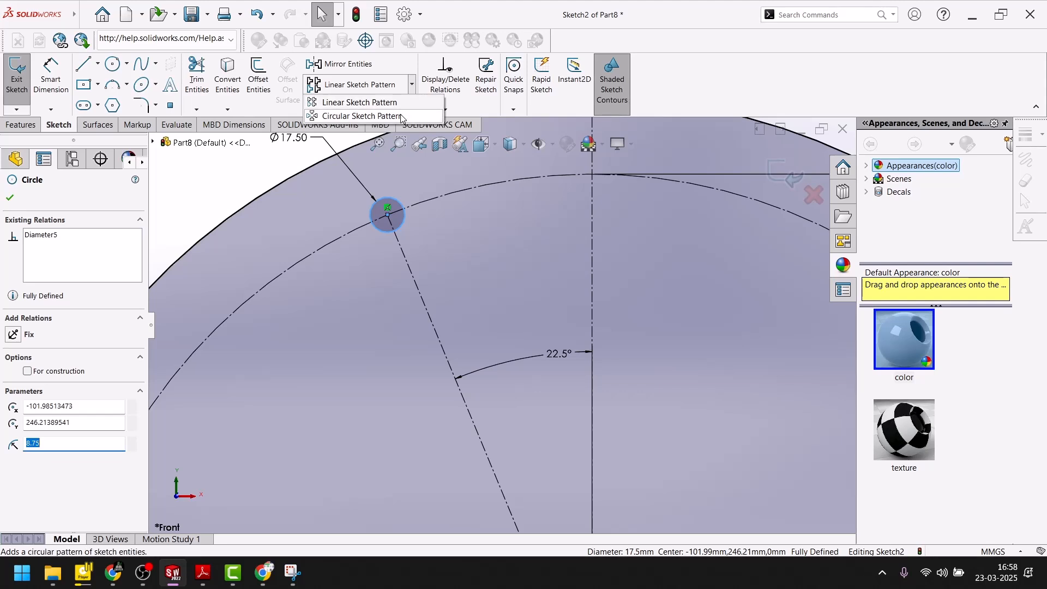
click(354, 110)
double_click(70, 369)
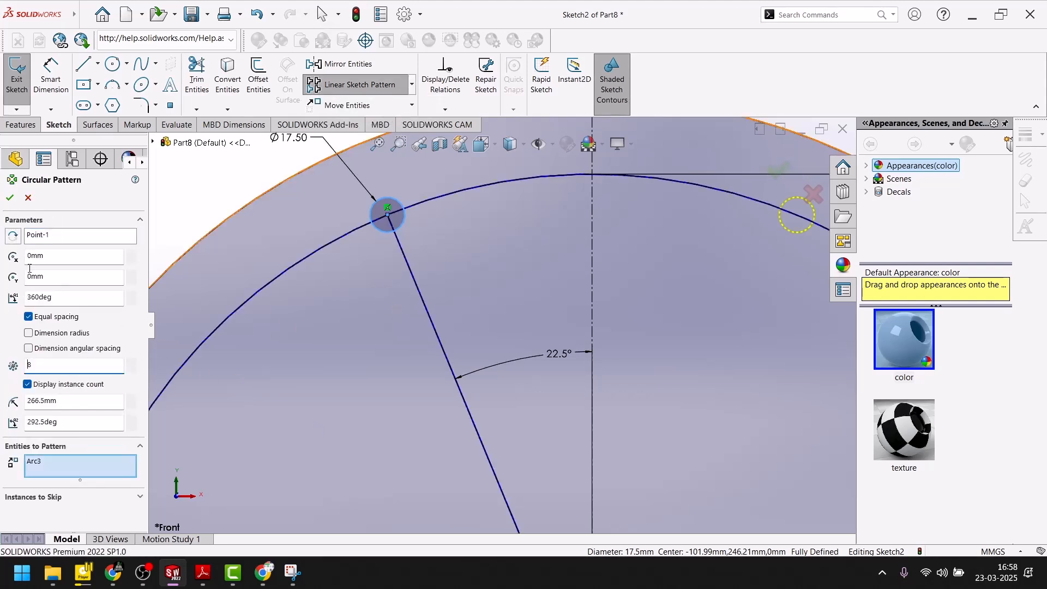
click(10, 198)
Make the centre of the patterned circle on the upper left side coincident with the pitch circle
scroll(306, 290, up, 5)
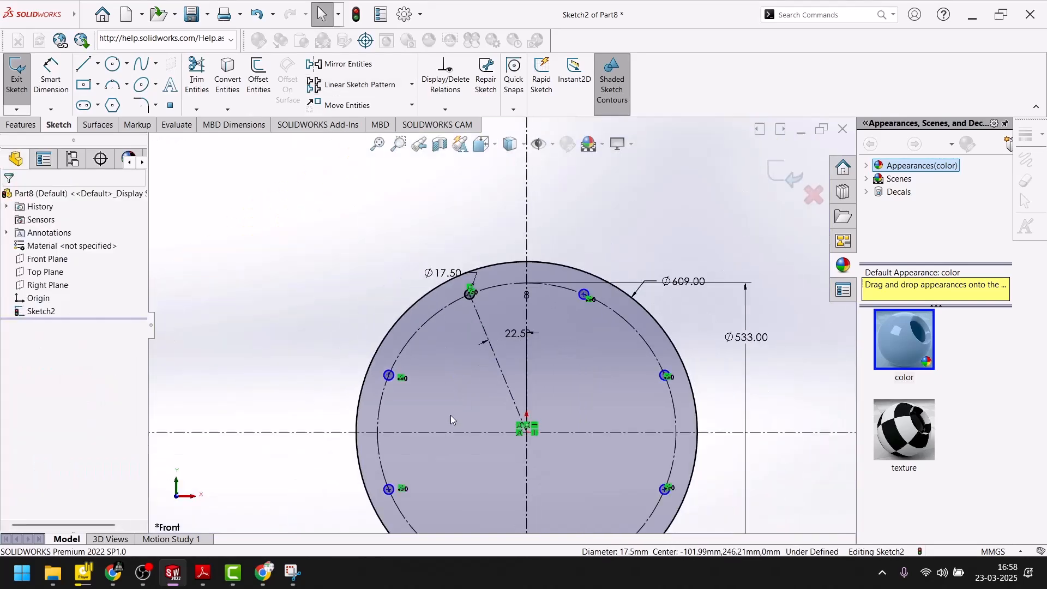
scroll(475, 352, down, 8)
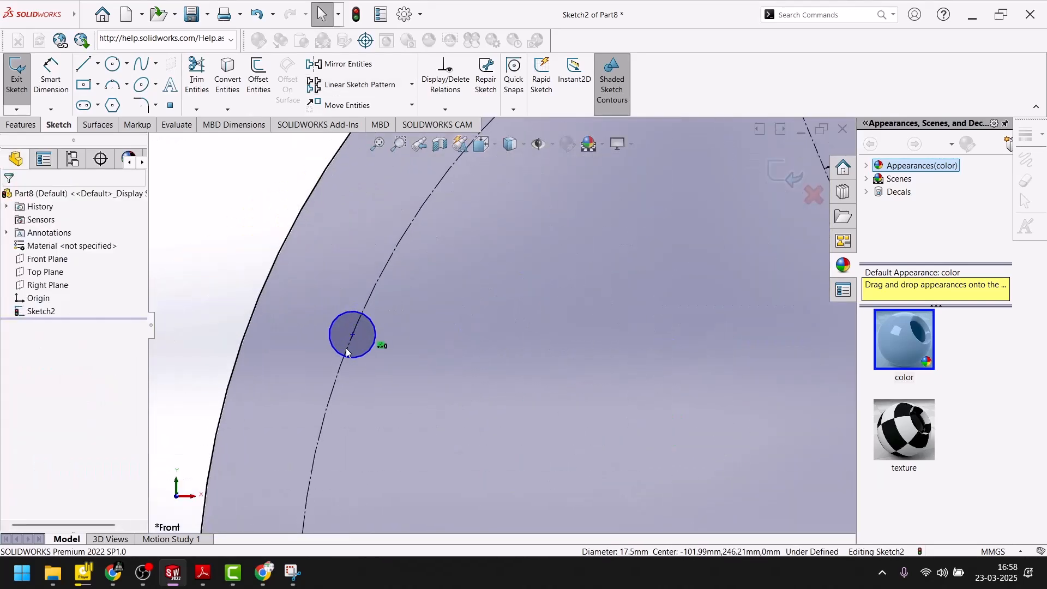
drag(352, 336, 292, 311)
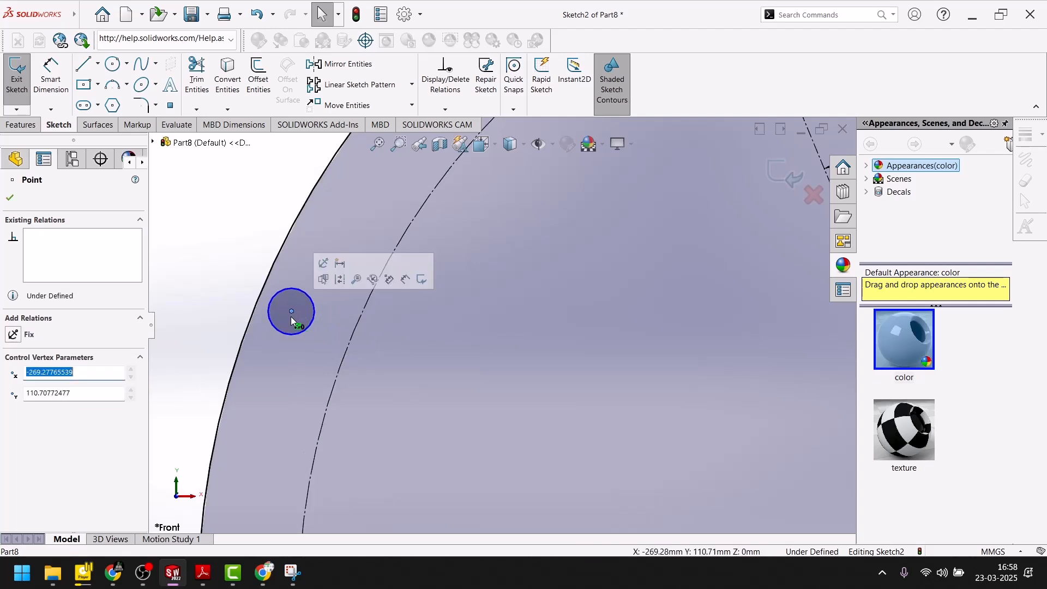
ctrl+click(343, 358)
click(391, 309)
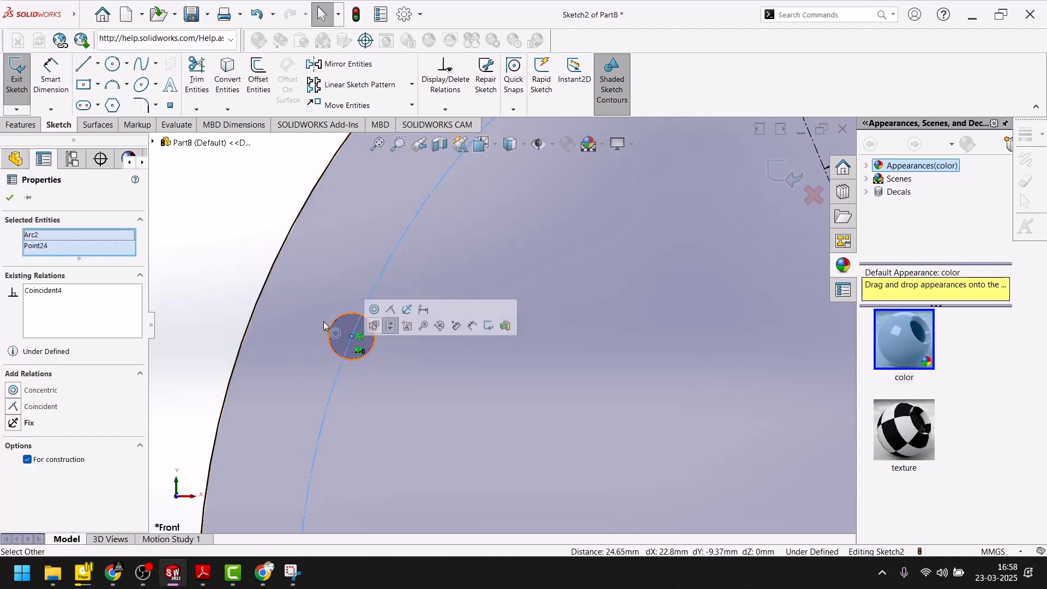
click(11, 198)
Constrain the centre of the patterned circle on the lower right side coincident with the pitch circle
scroll(270, 281, up, 5)
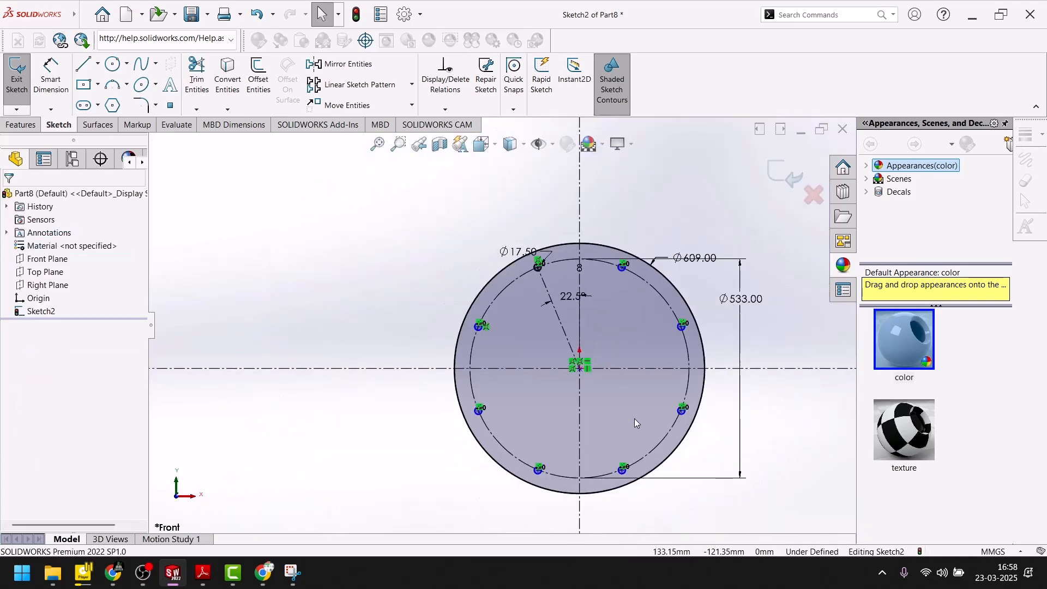
scroll(634, 418, down, 3)
scroll(744, 365, down, 4)
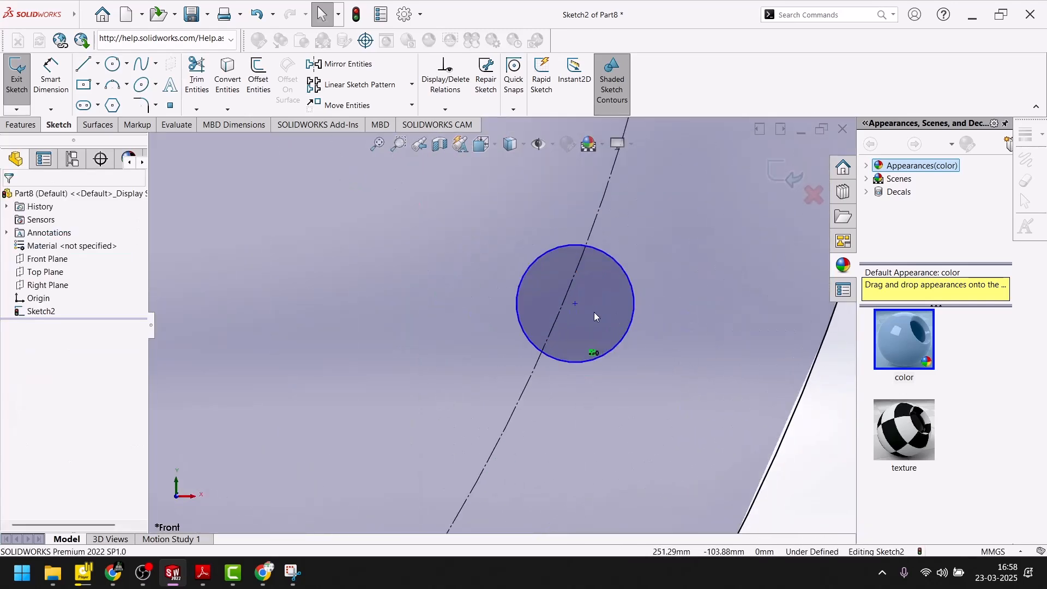
click(576, 306)
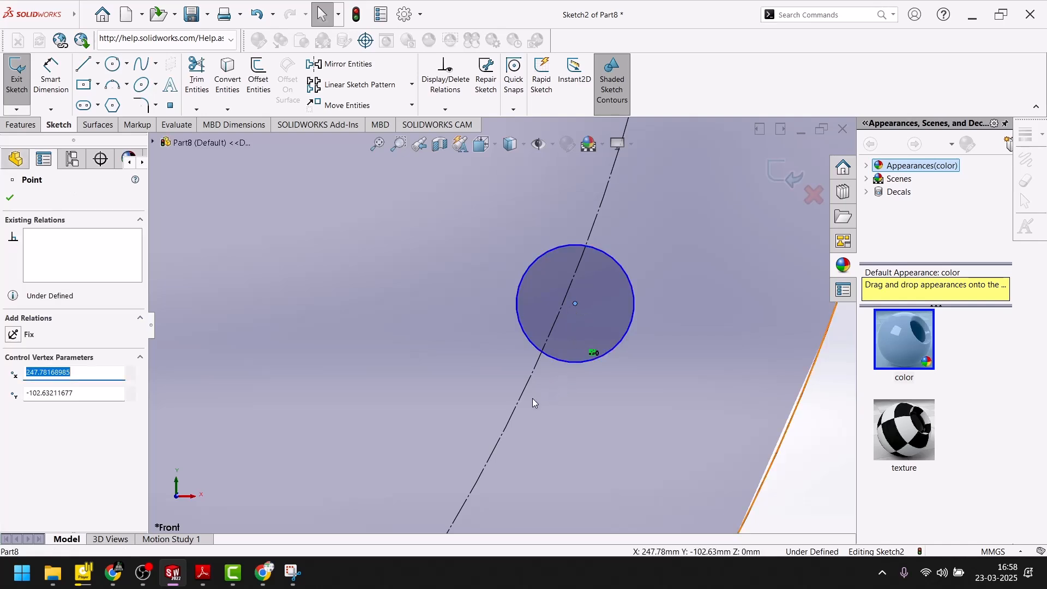
ctrl+click(522, 398)
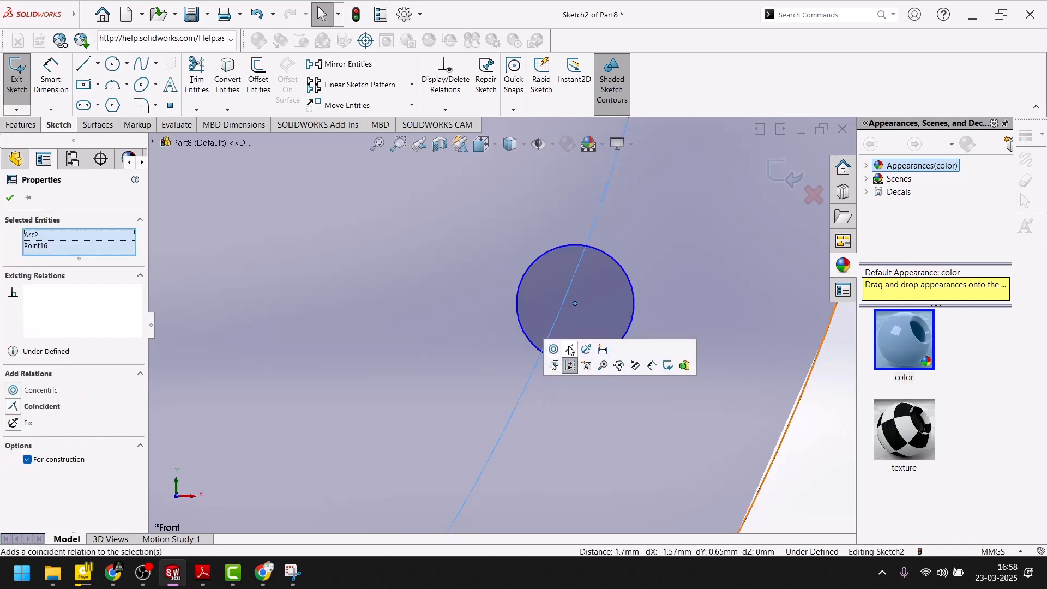
click(570, 351)
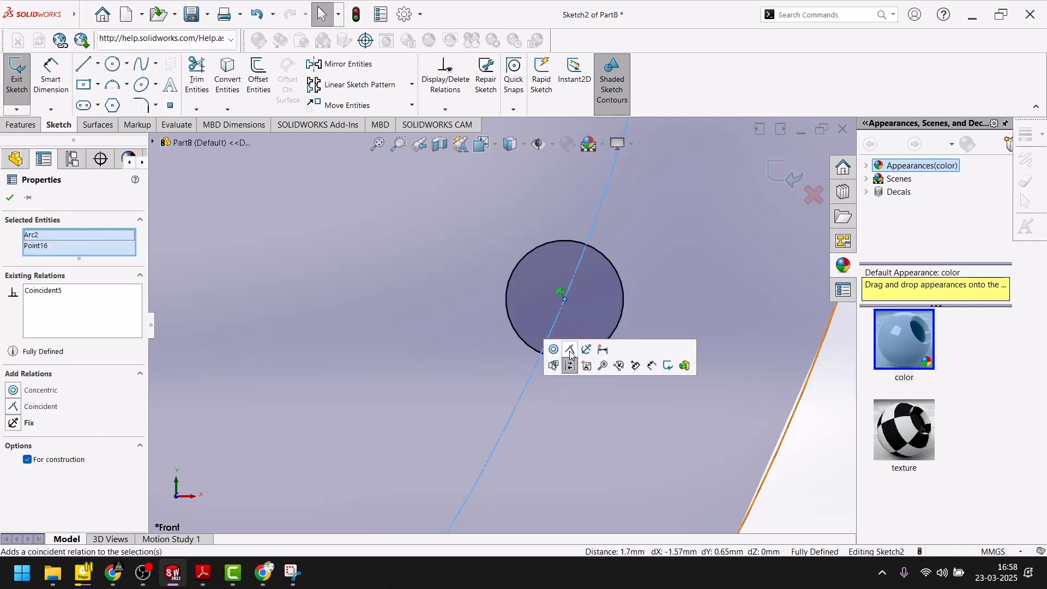
click(10, 197)
key(f)
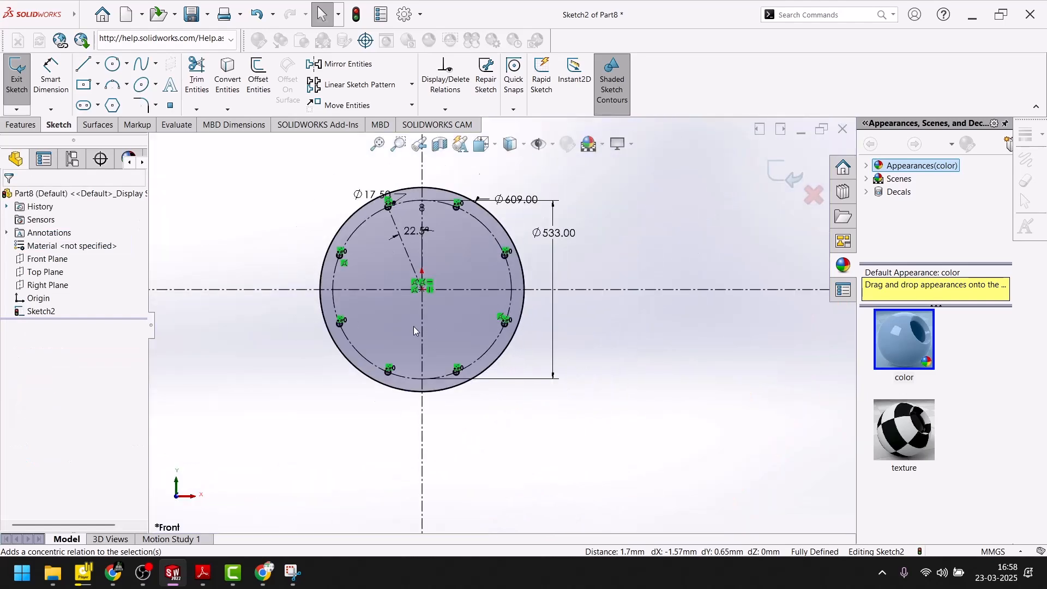
Check the plate thickness and bolt-hole depth in the PDF drawing, and exit the sketch
click(203, 573)
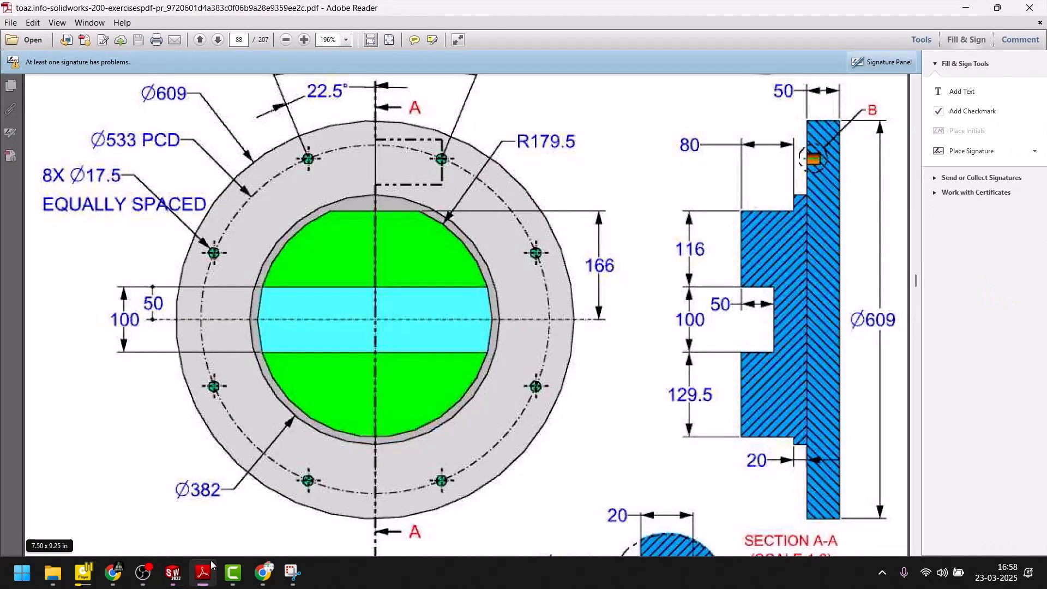
scroll(567, 267, up, 6)
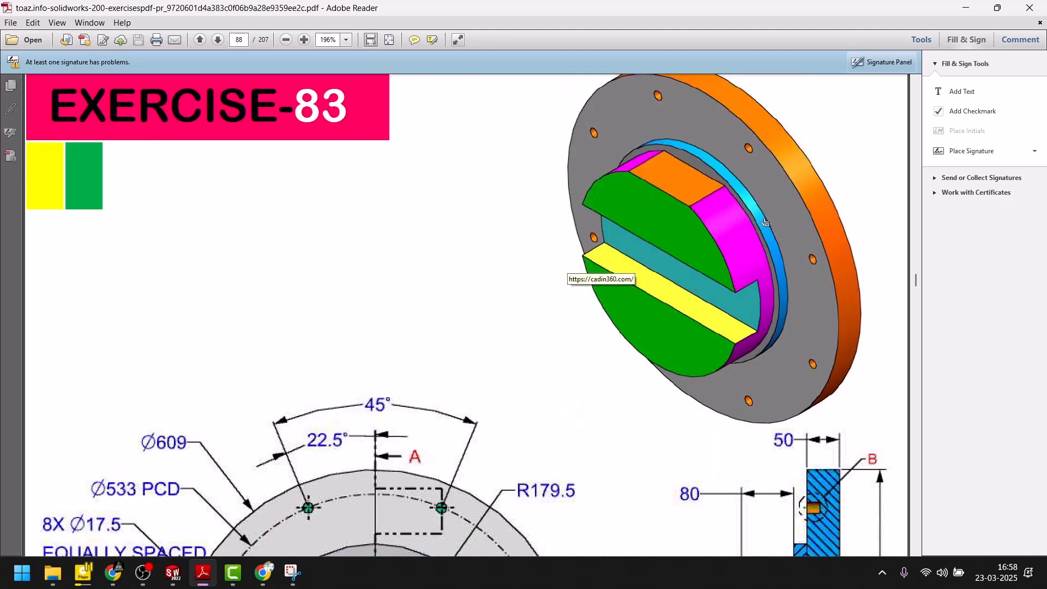
scroll(692, 252, down, 5)
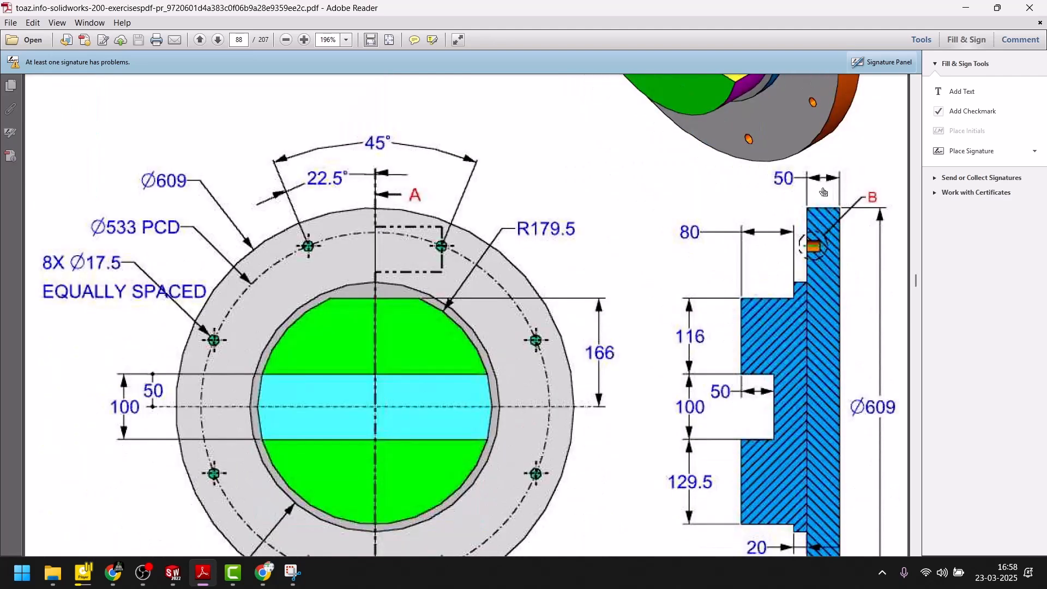
scroll(819, 271, down, 7)
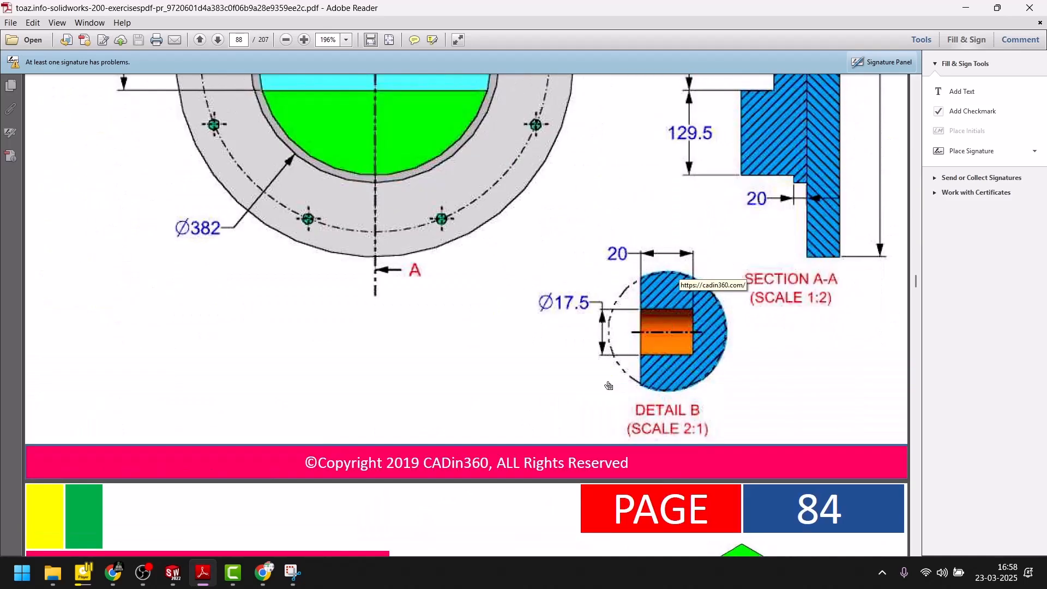
click(173, 573)
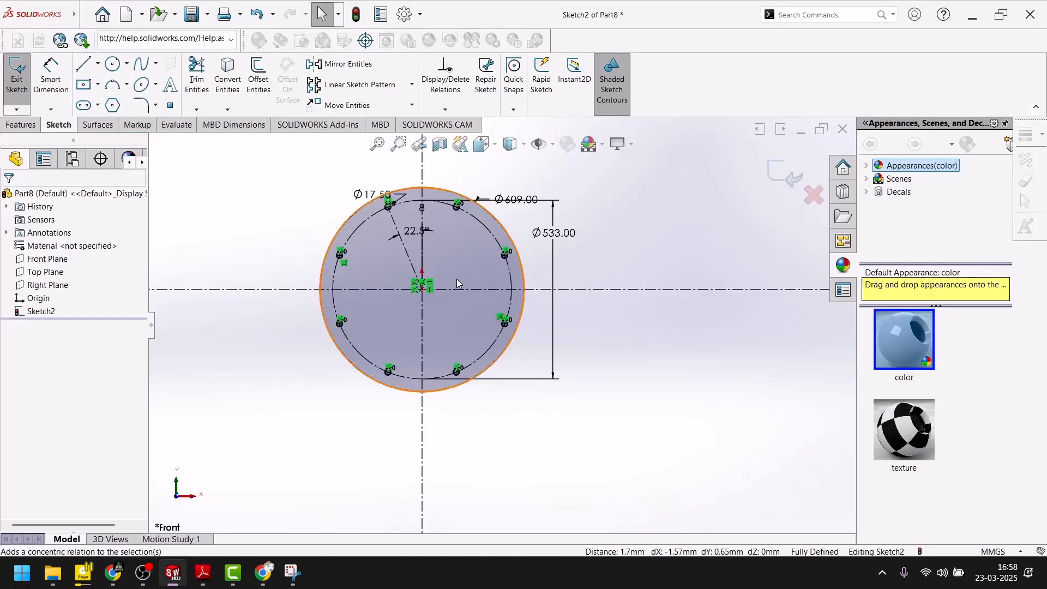
click(787, 176)
Set up a boss extrusion of the sketch, replacing the default contour with the large disc region around the bolt holes
middle_drag(665, 219, 694, 227)
click(21, 125)
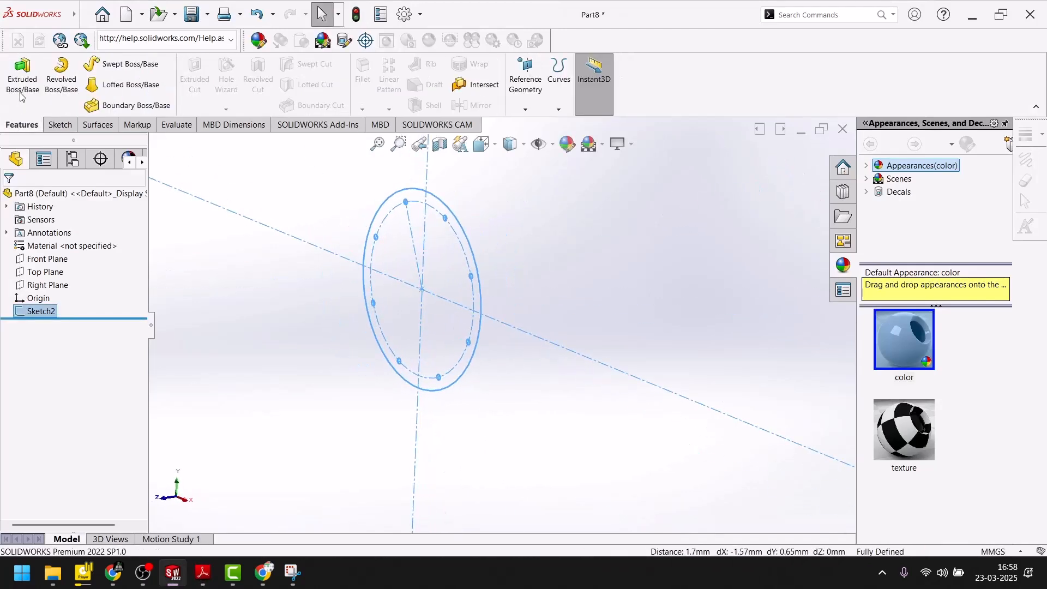
click(25, 82)
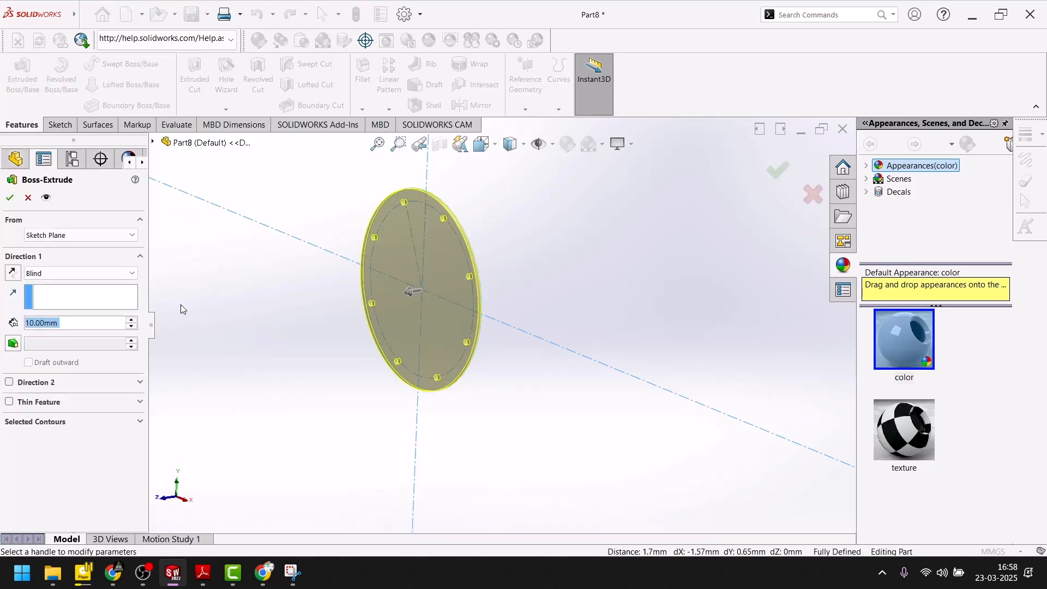
click(50, 421)
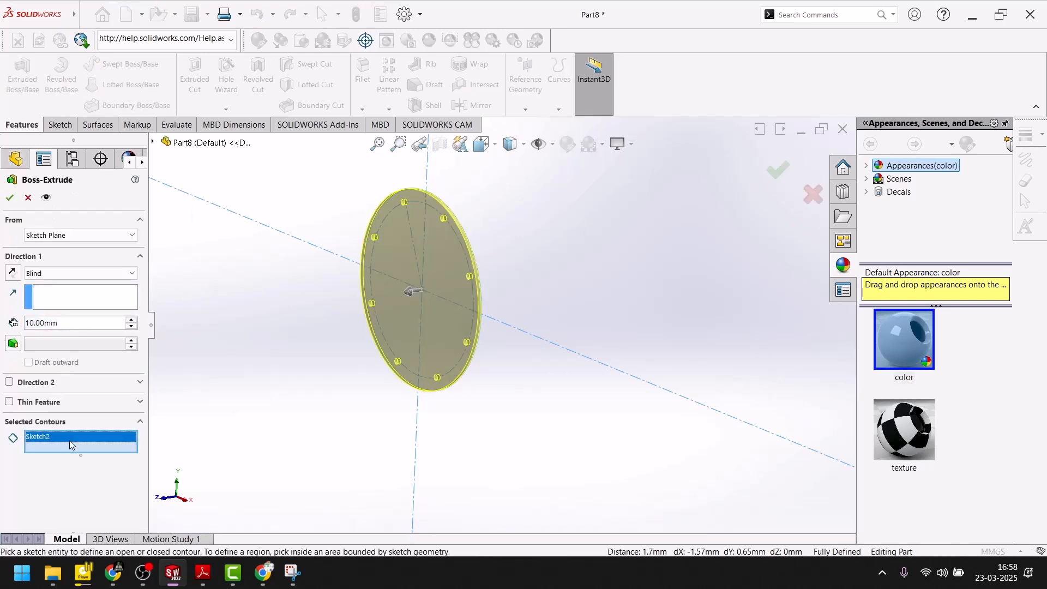
click(69, 440)
right_click(70, 440)
click(106, 444)
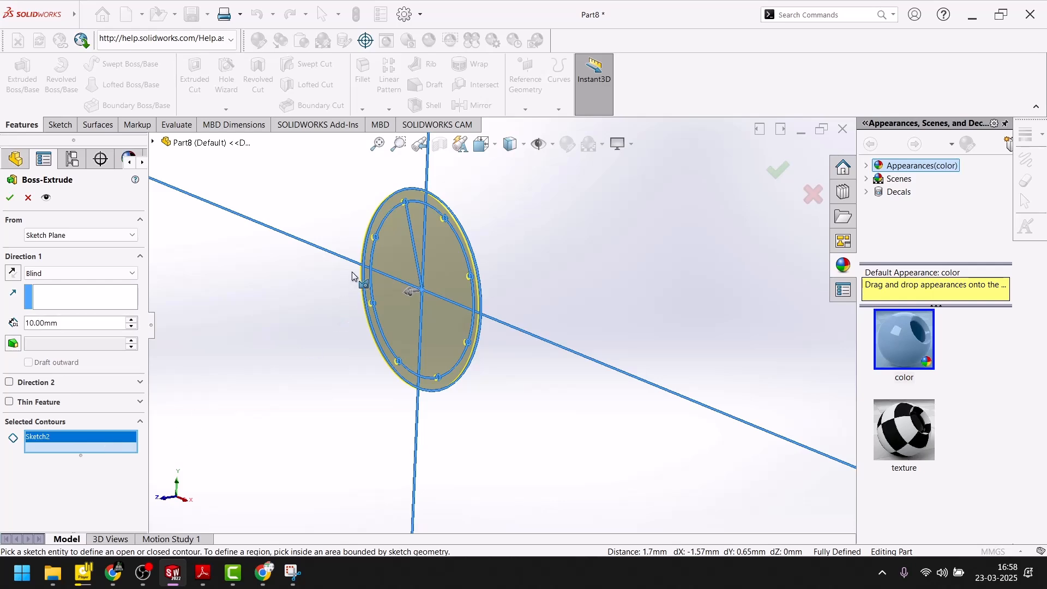
right_click(78, 440)
click(105, 446)
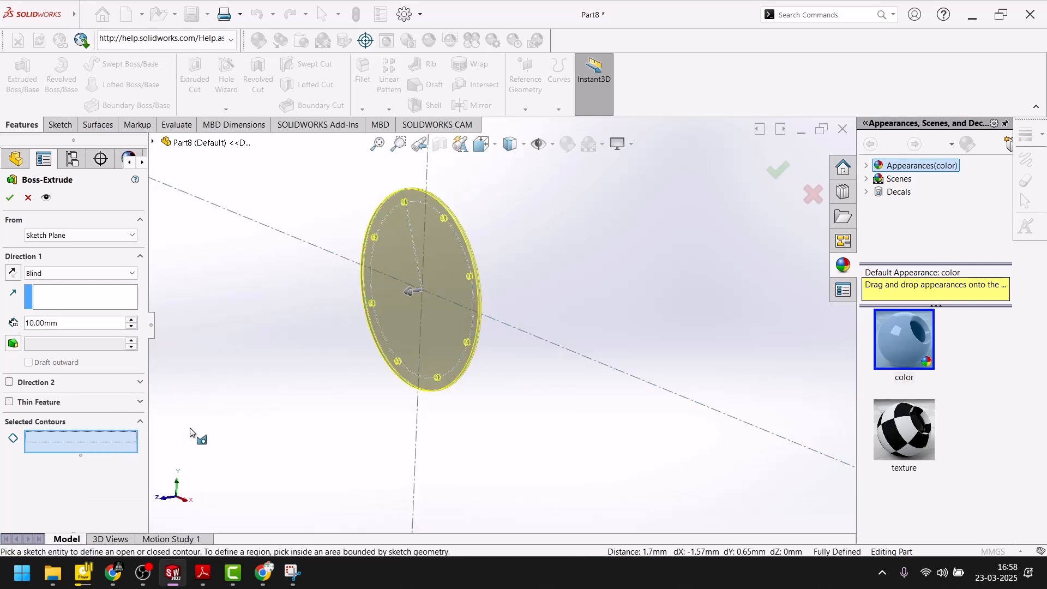
scroll(425, 215, down, 5)
click(427, 252)
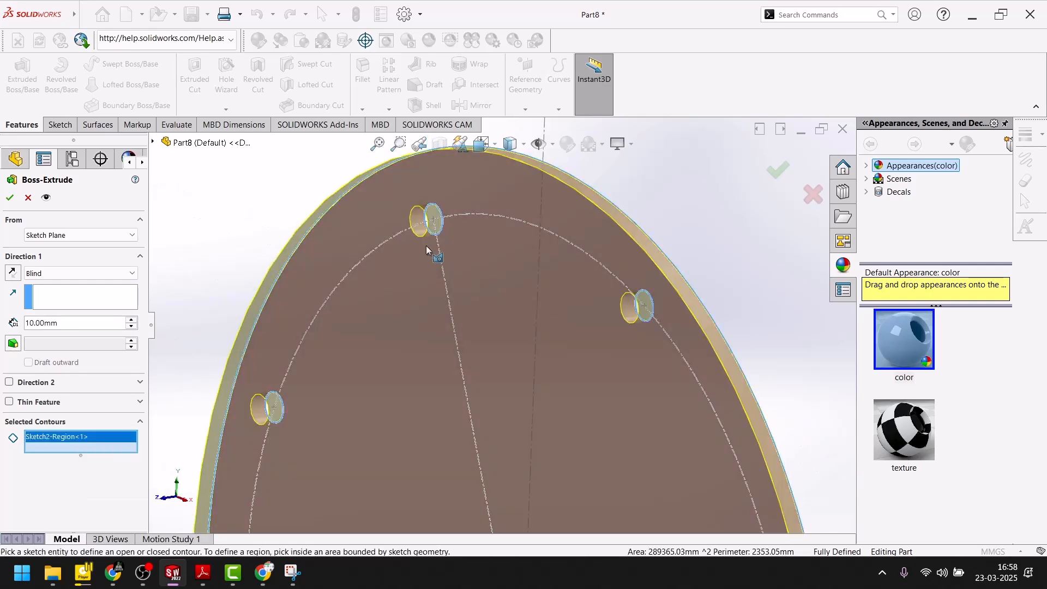
Add the top and upper-left bolt-hole circle regions to the boss extrusion's selected contours
scroll(443, 221, down, 3)
middle_drag(442, 218, 491, 221)
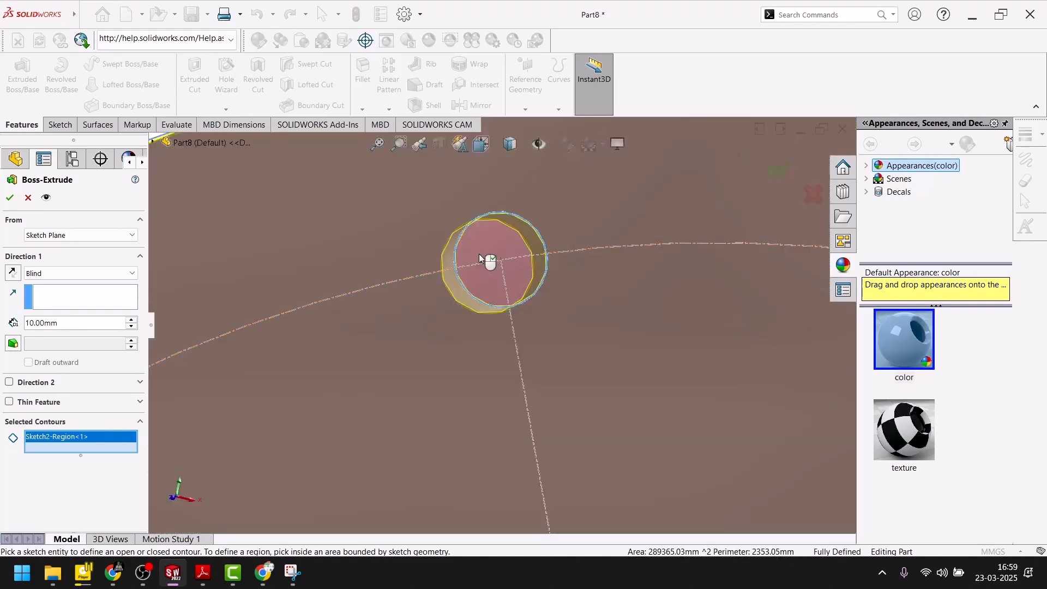
click(475, 256)
scroll(475, 258, up, 8)
scroll(471, 368, down, 6)
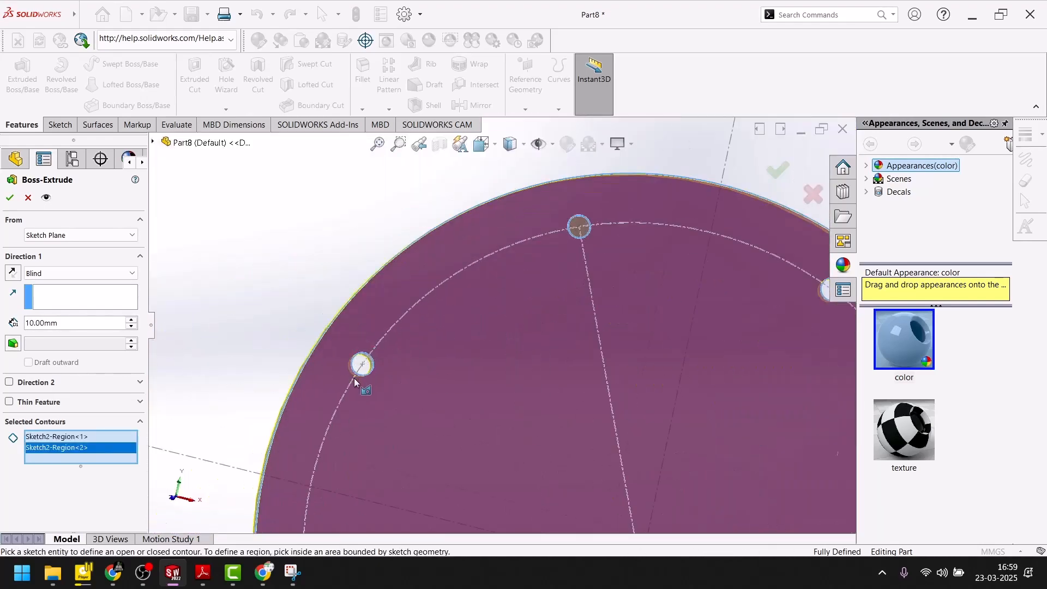
click(415, 314)
scroll(601, 351, up, 8)
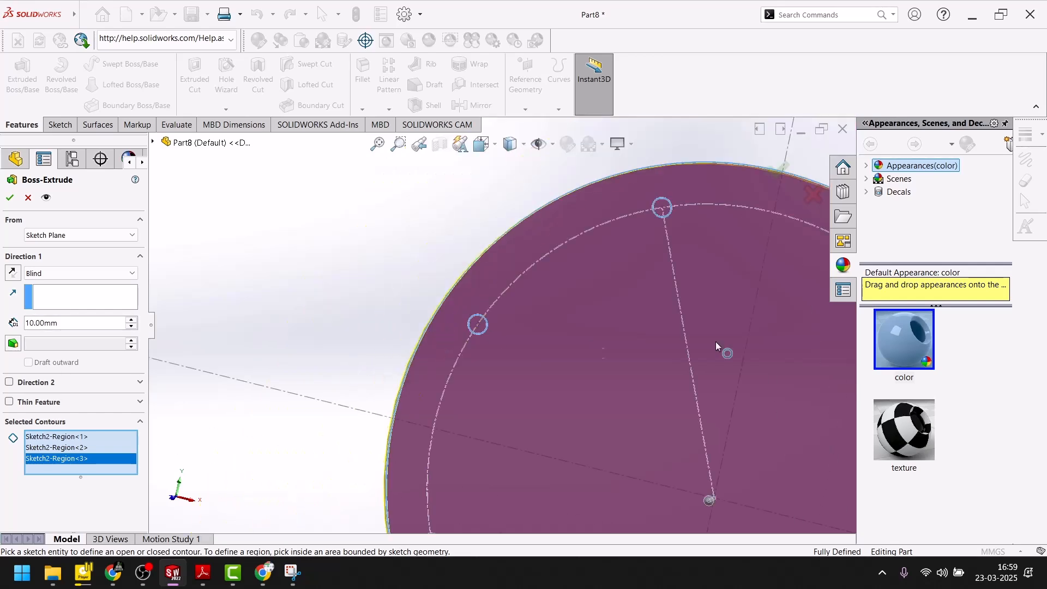
Add the upper-right, right and lower-right bolt-hole circle regions to the boss extrusion's contours
scroll(599, 322, down, 5)
scroll(558, 299, down, 6)
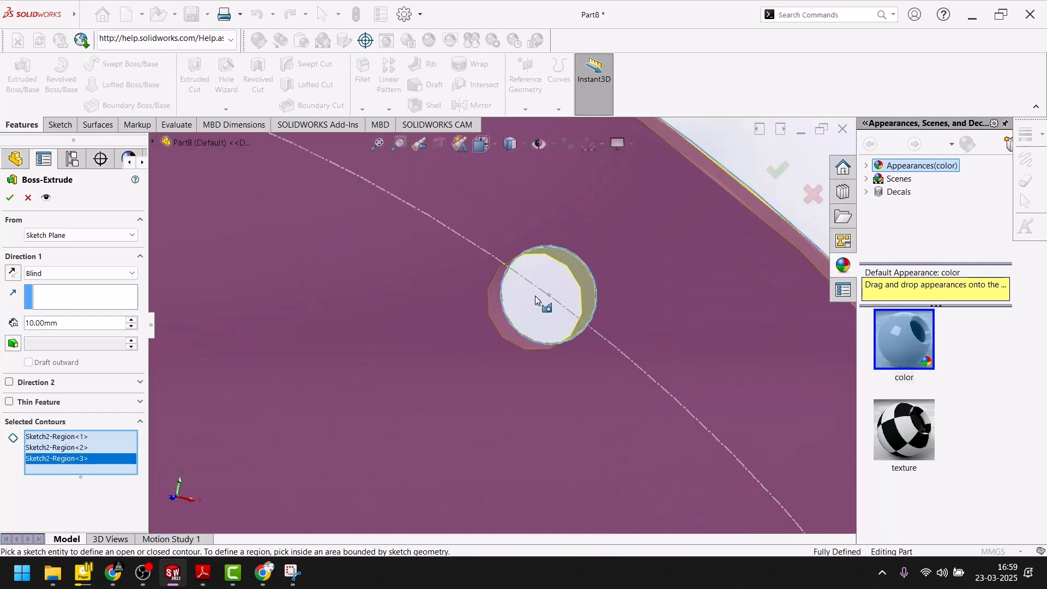
click(534, 308)
scroll(532, 316, up, 6)
scroll(529, 343, down, 5)
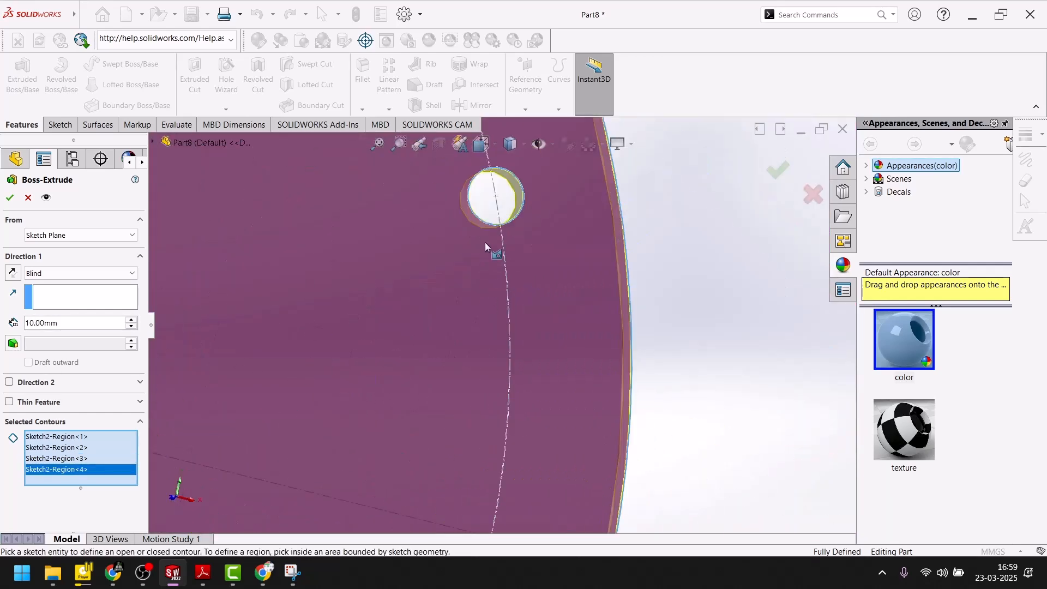
click(483, 217)
scroll(469, 306, up, 5)
scroll(480, 420, down, 6)
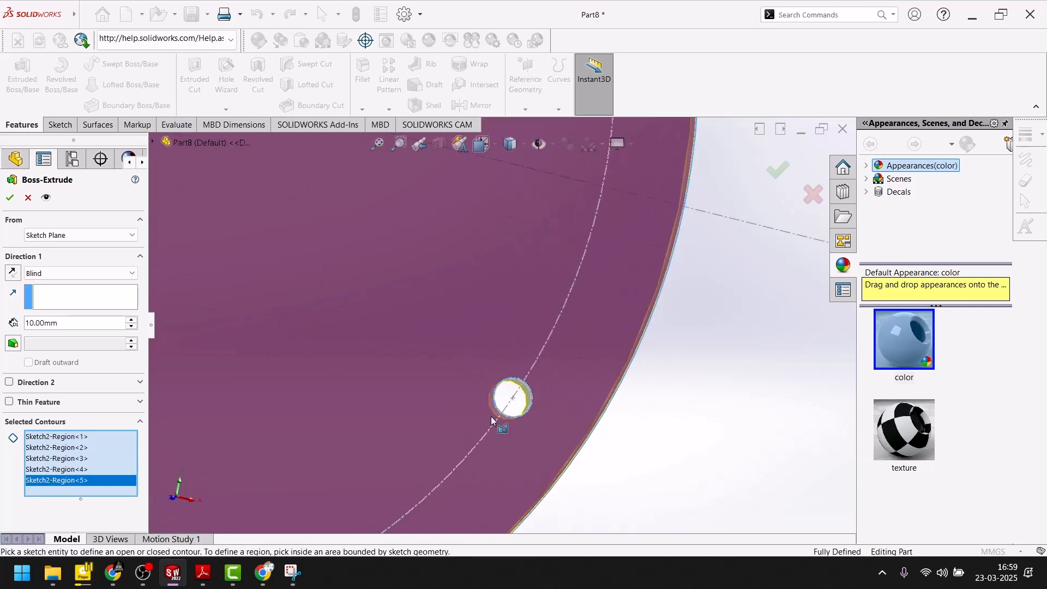
click(498, 408)
scroll(469, 402, up, 6)
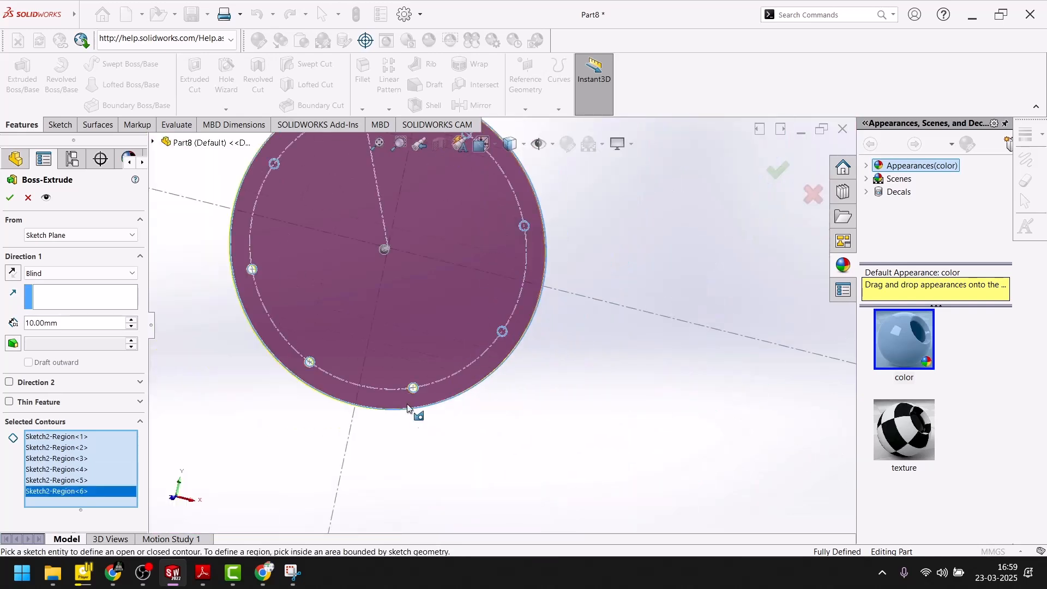
Add the remaining left, lower-left and bottom bolt-hole circles to the boss extrusion so the disc is filled solid
scroll(270, 283, down, 5)
click(313, 254)
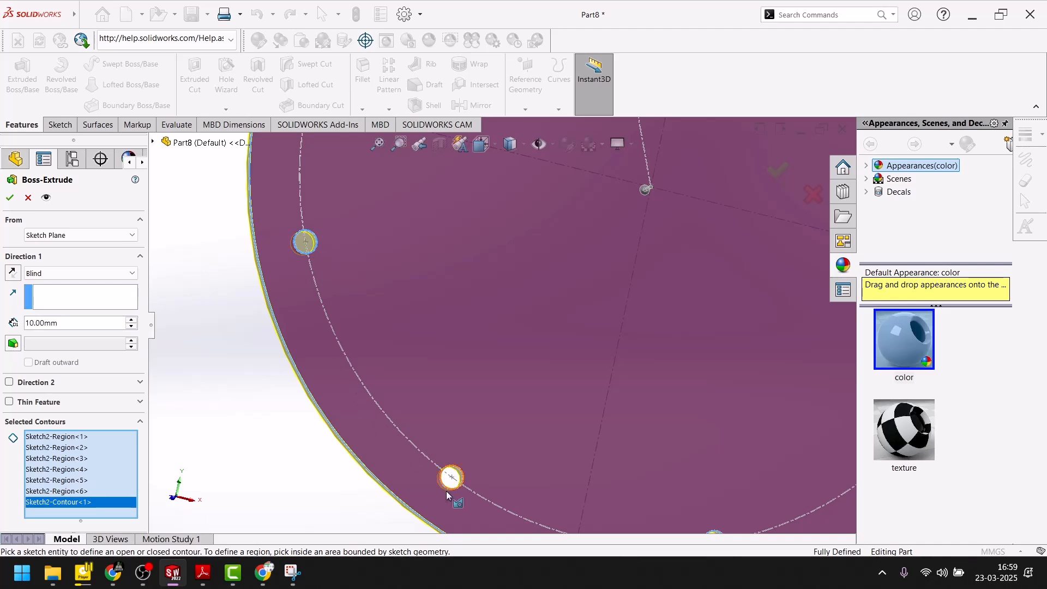
scroll(443, 487, down, 5)
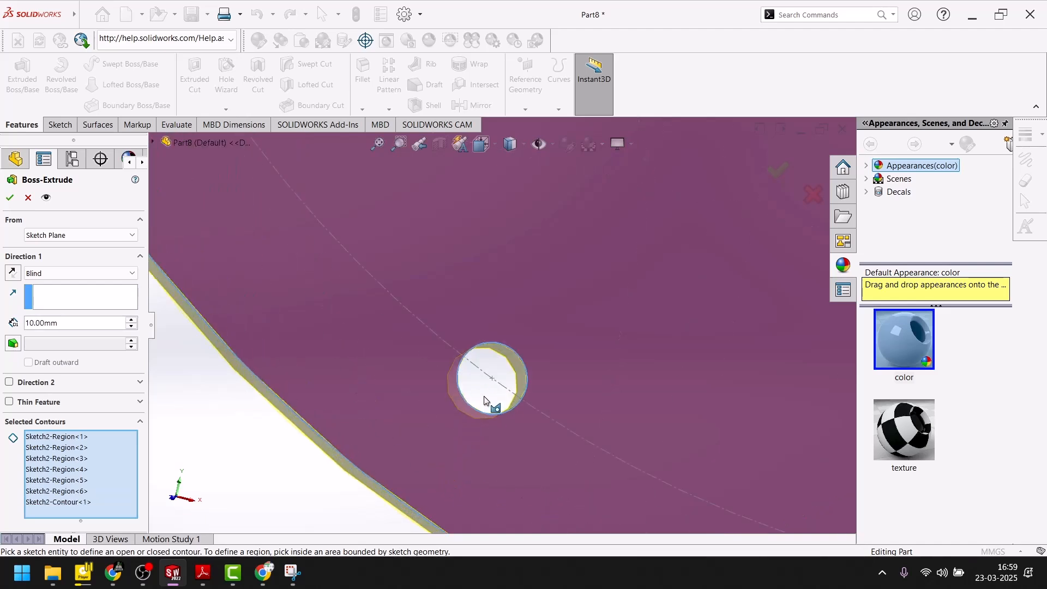
click(485, 396)
scroll(490, 410, up, 5)
scroll(743, 410, down, 5)
scroll(601, 362, down, 4)
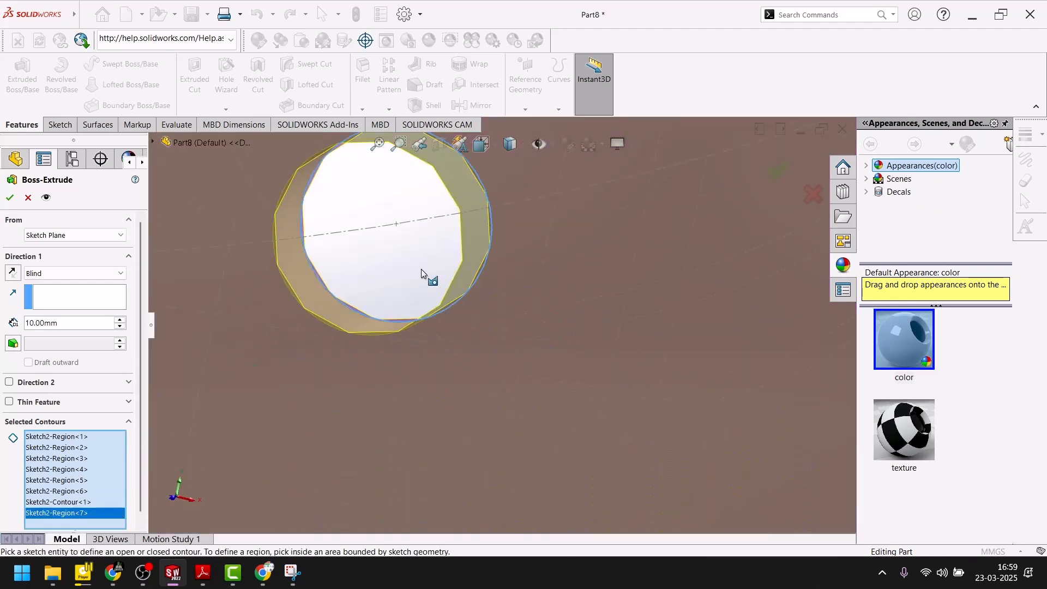
click(406, 267)
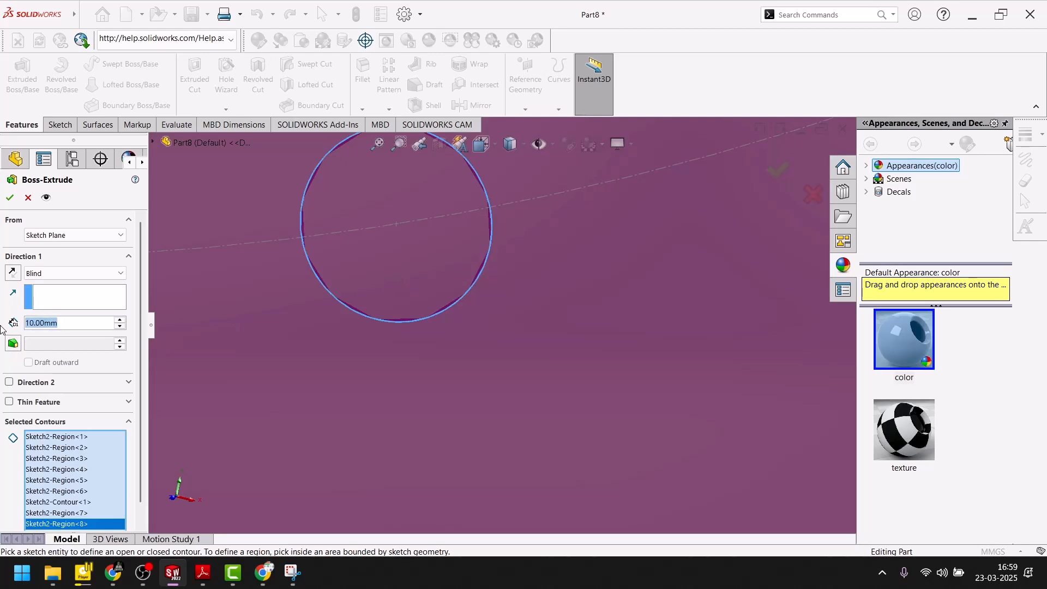
Set the disc's blind extrusion depth to 50 mm and complete the boss
text(50)
key(Return)
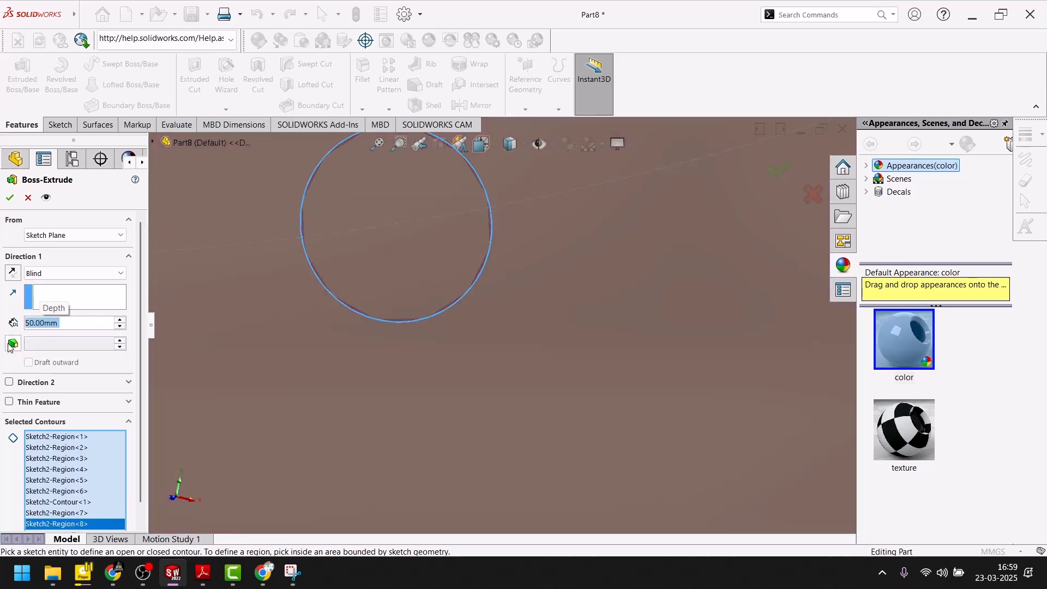
click(9, 198)
scroll(492, 322, up, 6)
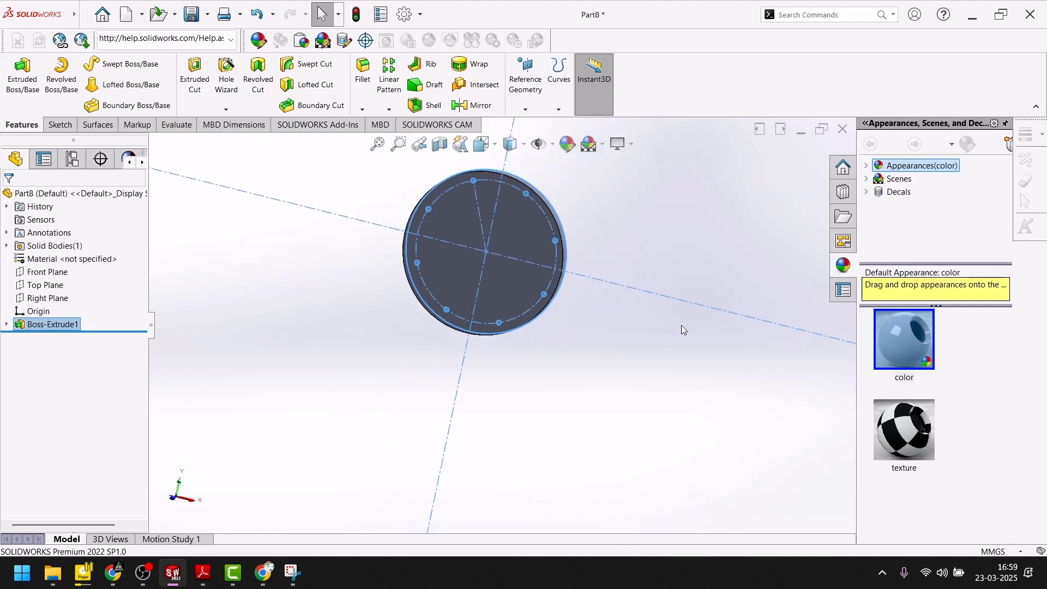
click(667, 327)
mouse_move(609, 329)
middle_down()
mouse_move(549, 318)
mouse_move(387, 344)
middle_up()
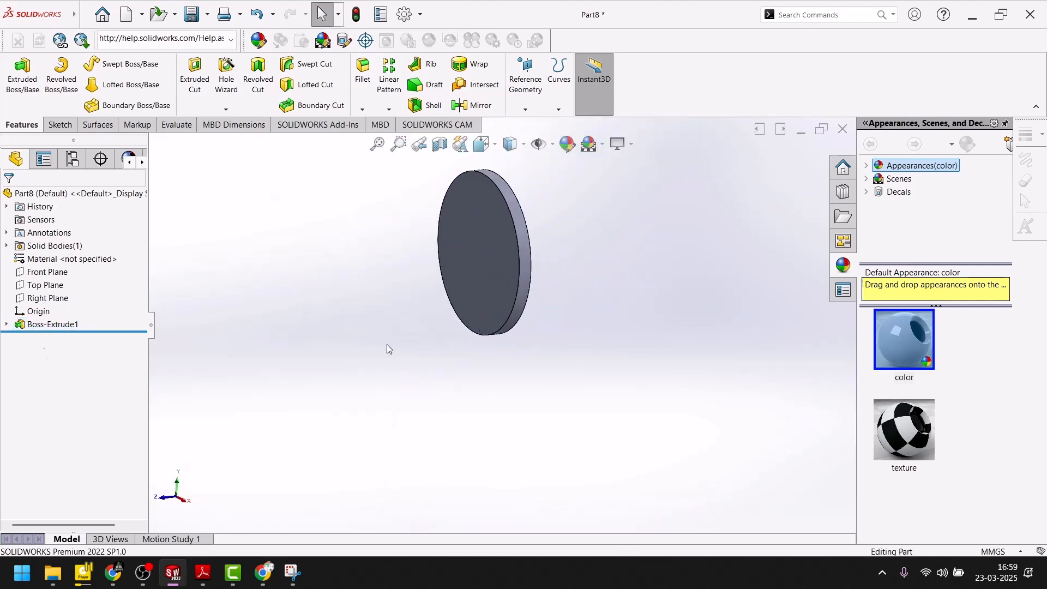
Edit the disc's boss extrusion and reverse its direction to the other side of the sketch plane
click(6, 325)
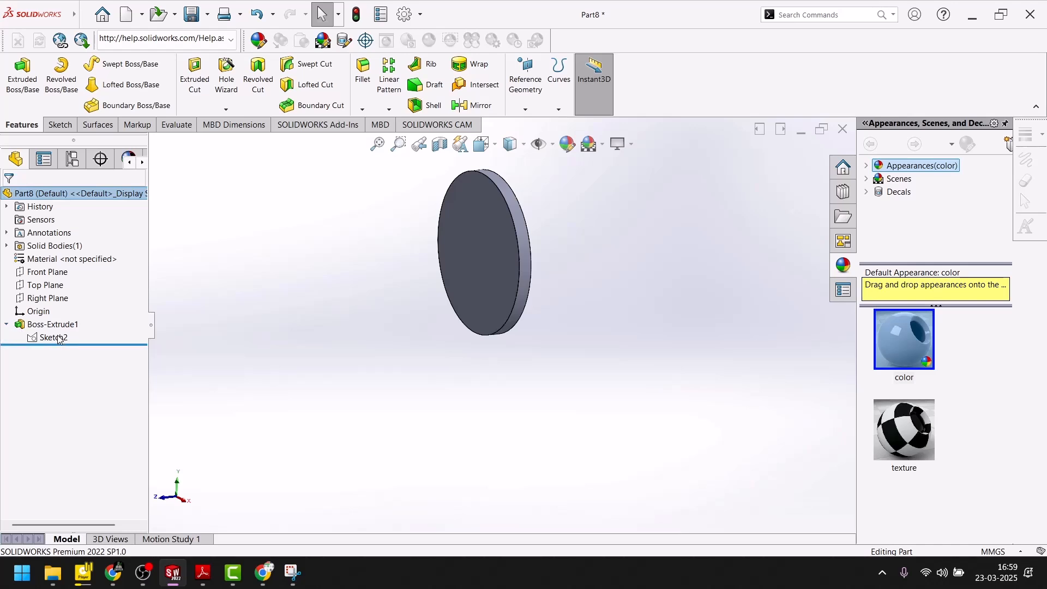
click(32, 326)
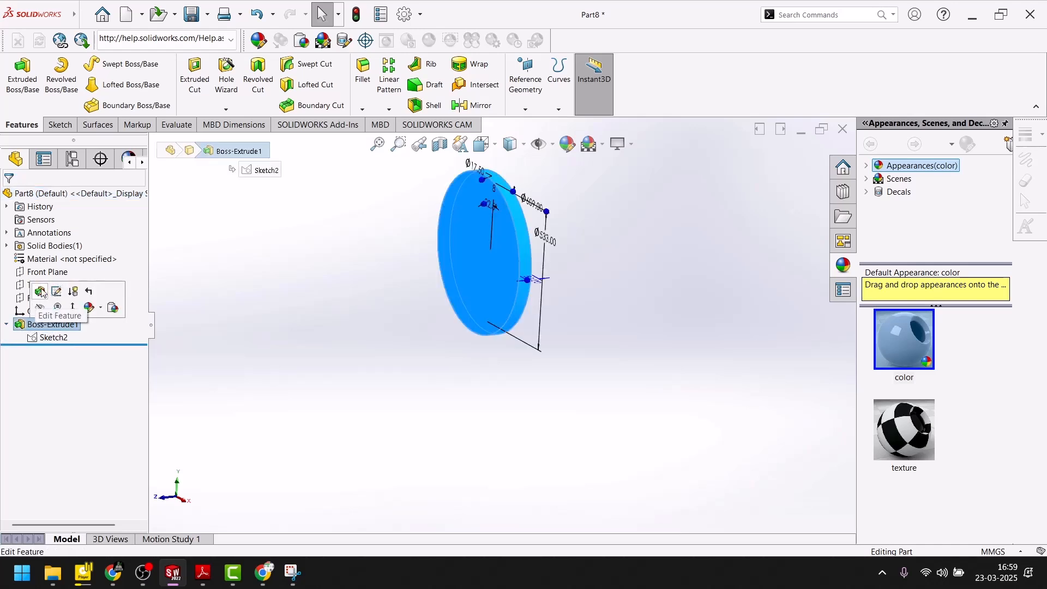
click(52, 299)
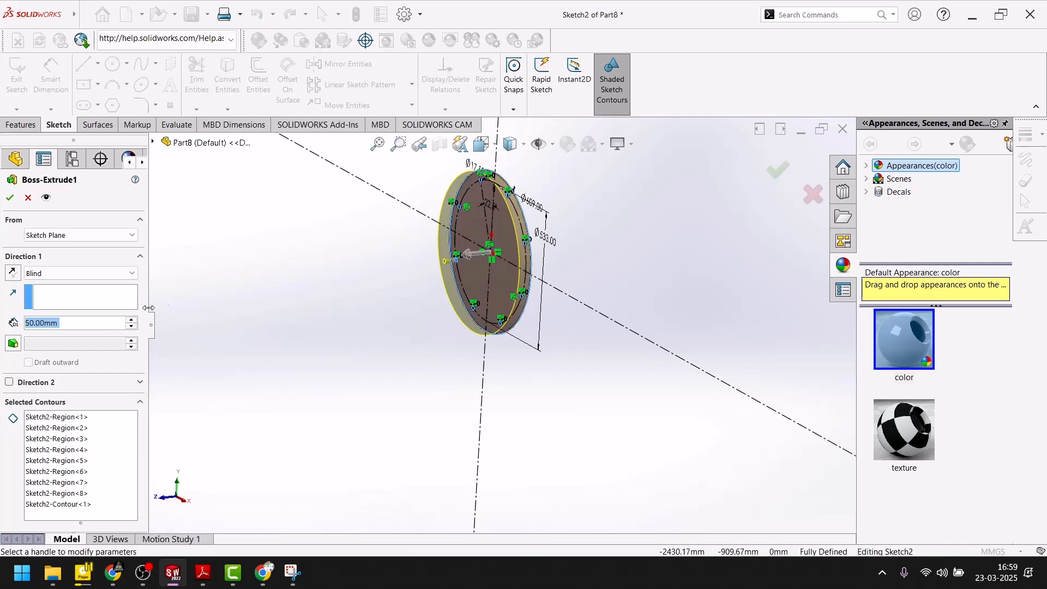
click(12, 272)
click(10, 197)
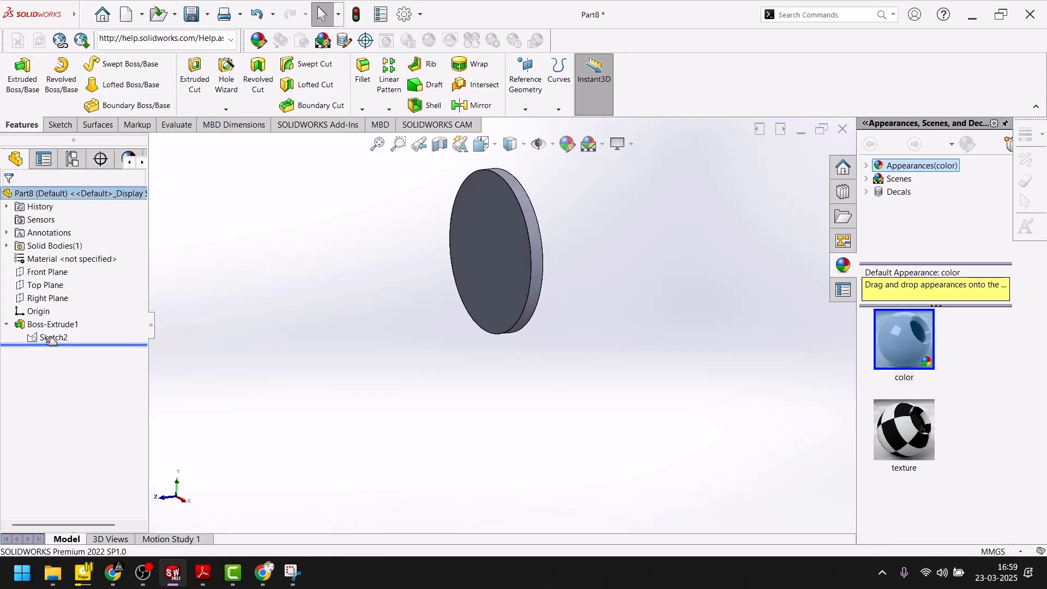
Set up an extruded cut reusing the disc's sketch, and remove the whole sketch from its selected contours
click(49, 338)
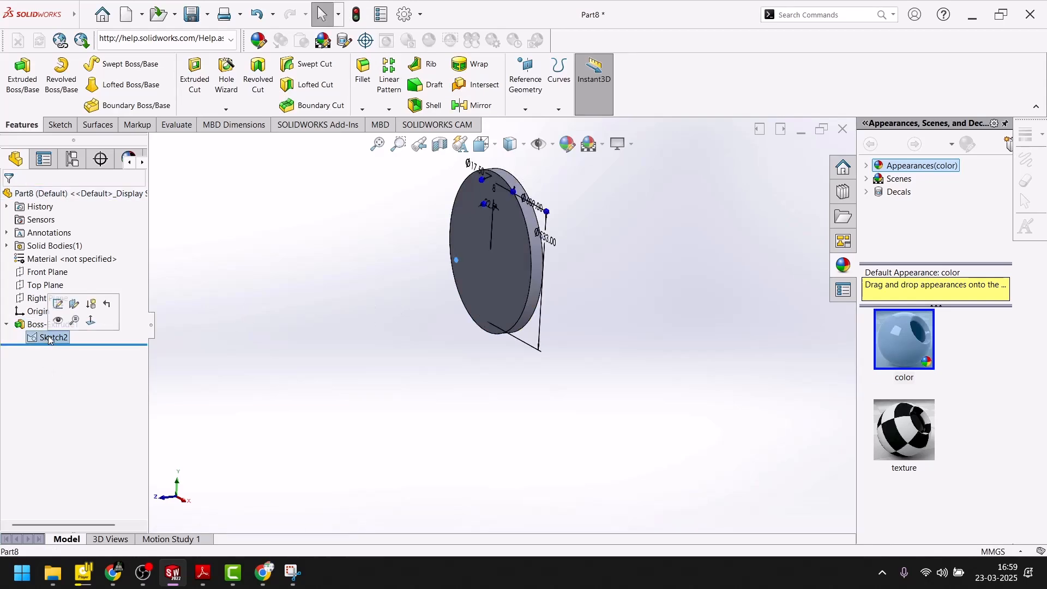
click(171, 72)
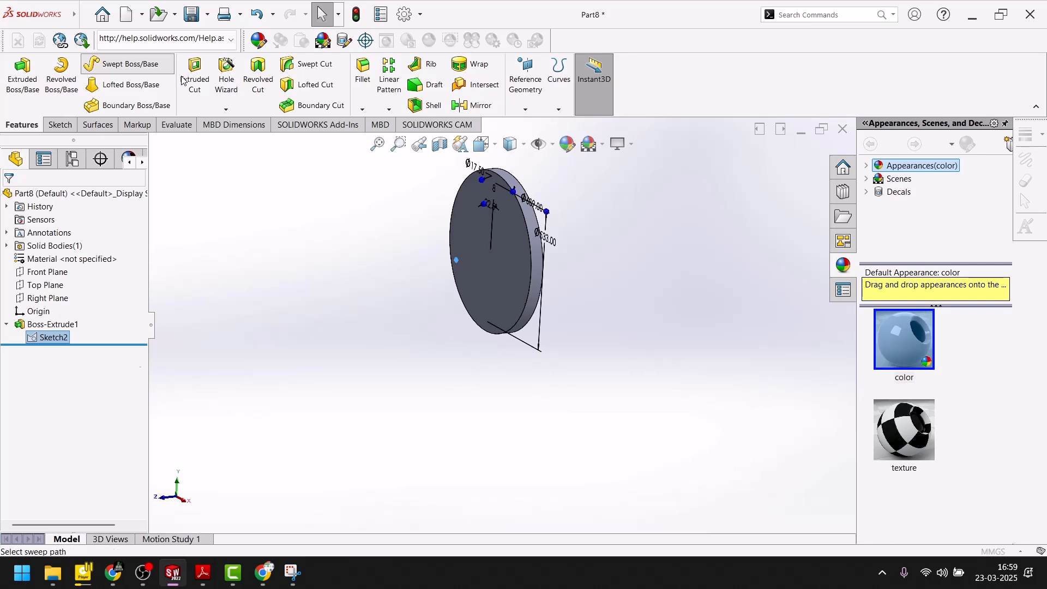
click(28, 197)
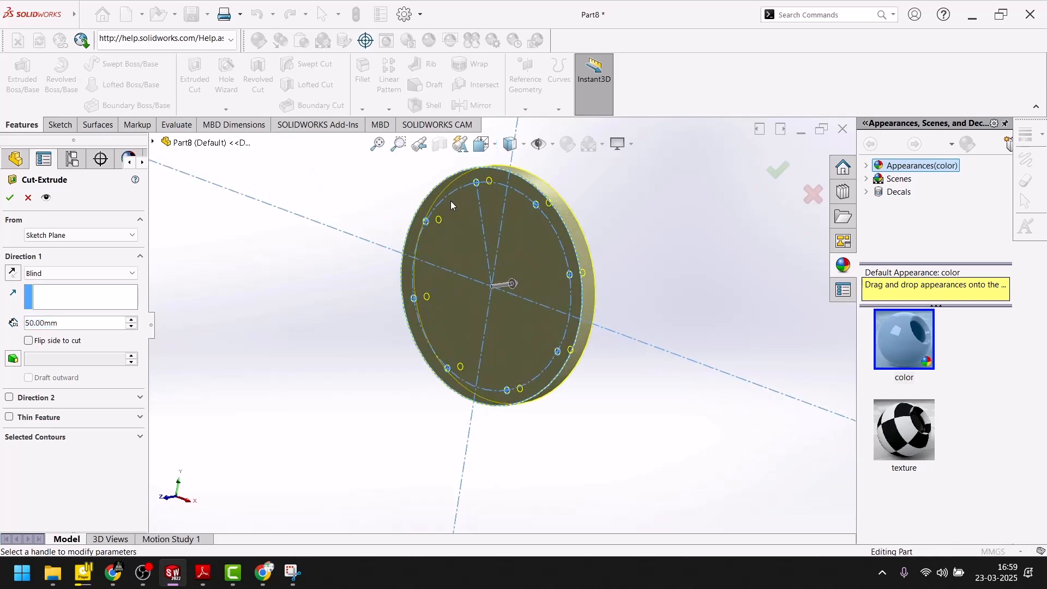
scroll(454, 191, down, 5)
click(65, 437)
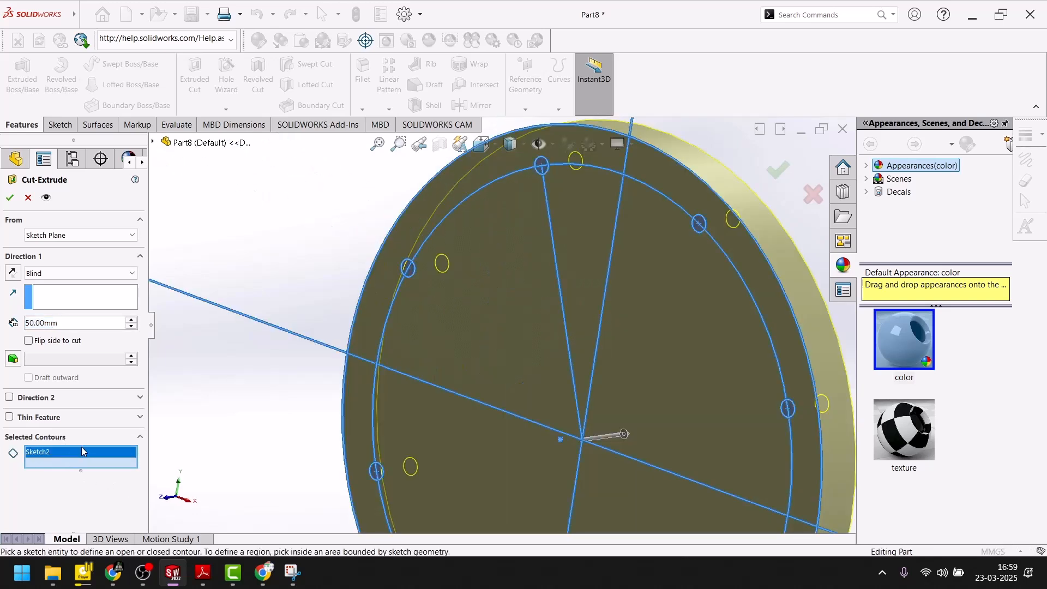
right_click(84, 449)
click(117, 457)
Pick the top, upper-left and upper-right bolt-hole circle regions as contours for the extruded cut
scroll(571, 165, down, 5)
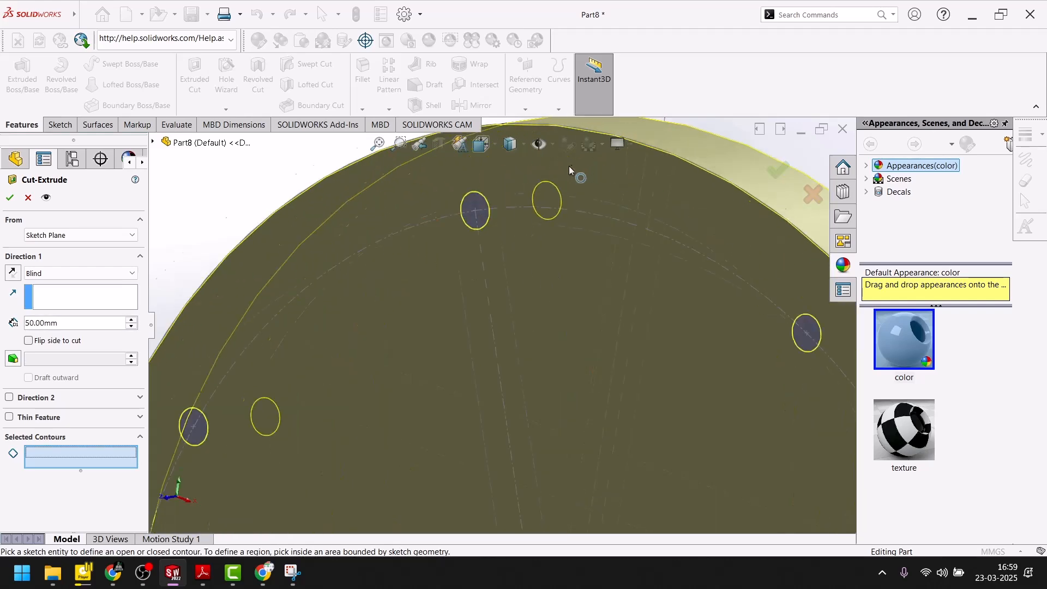
click(459, 226)
scroll(437, 362, up, 6)
scroll(434, 368, down, 5)
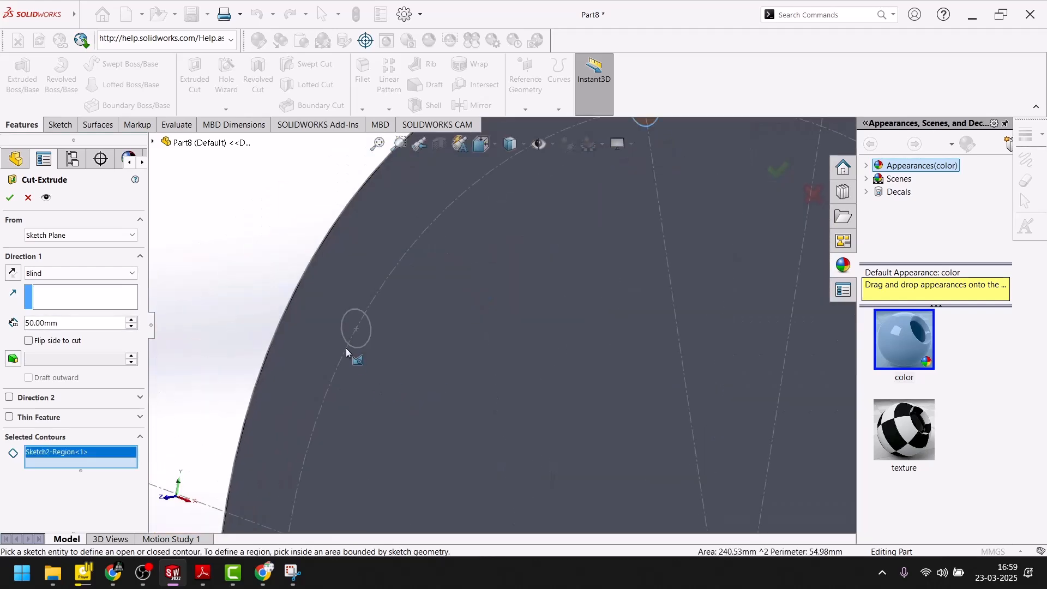
click(427, 284)
scroll(459, 332, up, 5)
scroll(459, 333, up, 3)
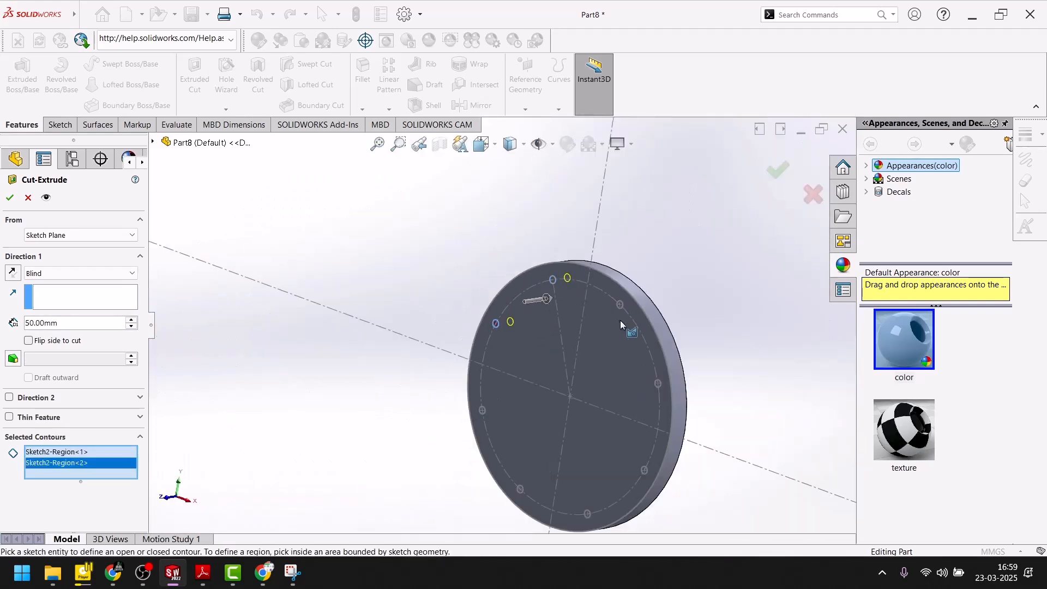
scroll(623, 296, down, 6)
click(468, 230)
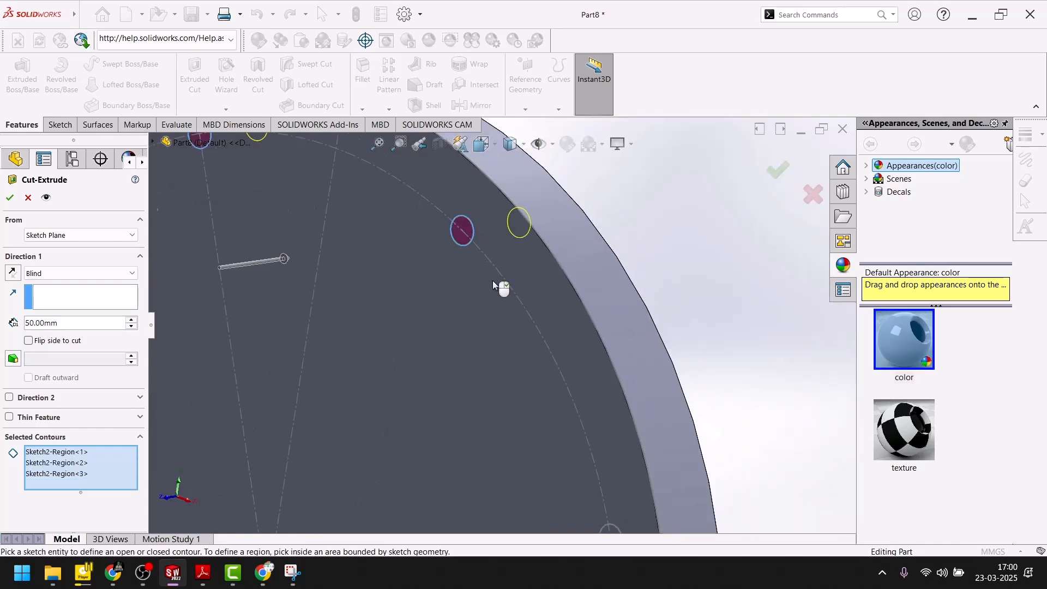
Add the right and lower-right bolt-hole circles to the extruded cut's contours
scroll(548, 411, up, 5)
scroll(532, 309, down, 6)
click(515, 329)
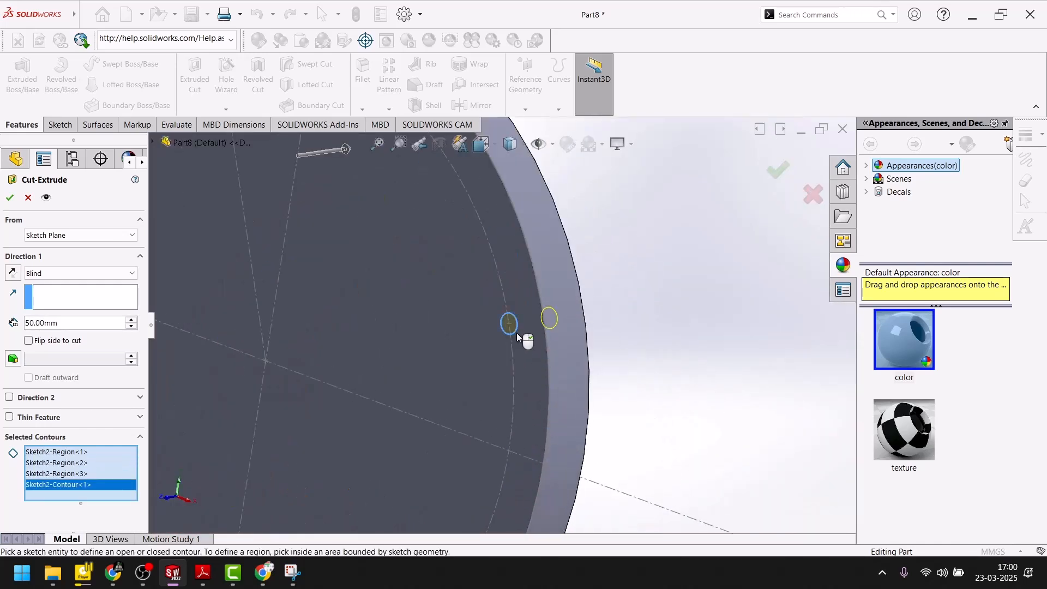
scroll(523, 336, up, 5)
scroll(528, 342, down, 5)
scroll(476, 411, up, 3)
scroll(366, 396, down, 5)
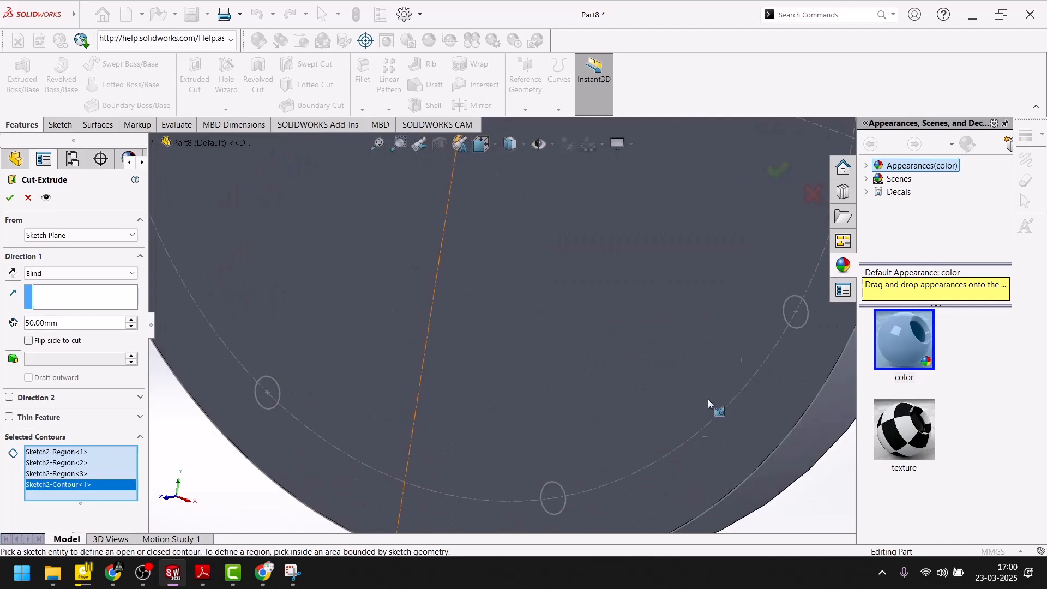
click(794, 320)
Add the lower-left, bottom and left bolt-hole circle regions to complete the cut's eight contours
click(270, 391)
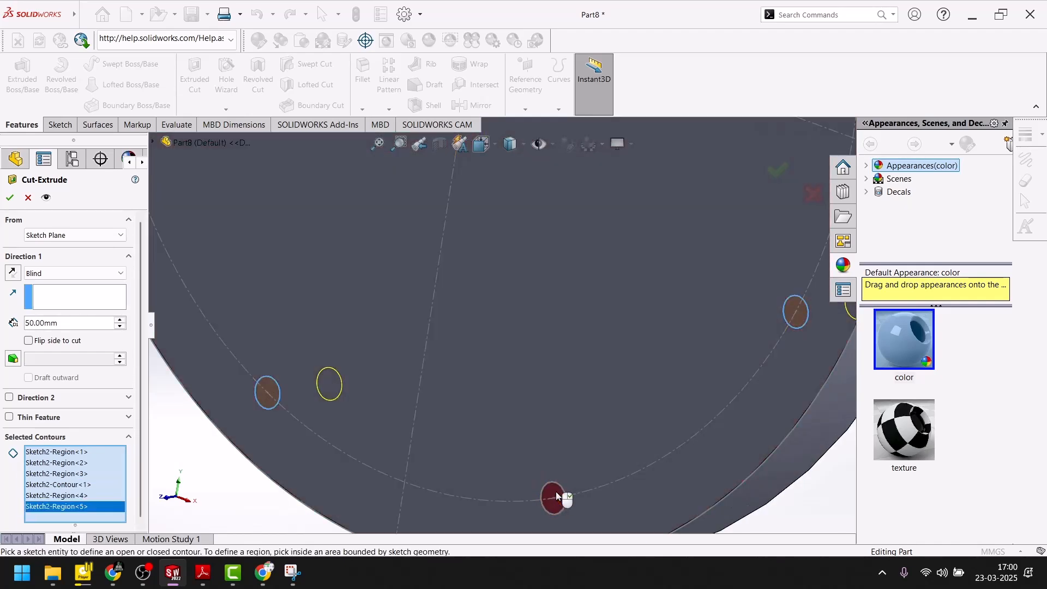
click(555, 495)
scroll(555, 494, up, 3)
scroll(428, 262, down, 5)
scroll(428, 258, down, 1)
click(256, 213)
scroll(437, 319, up, 5)
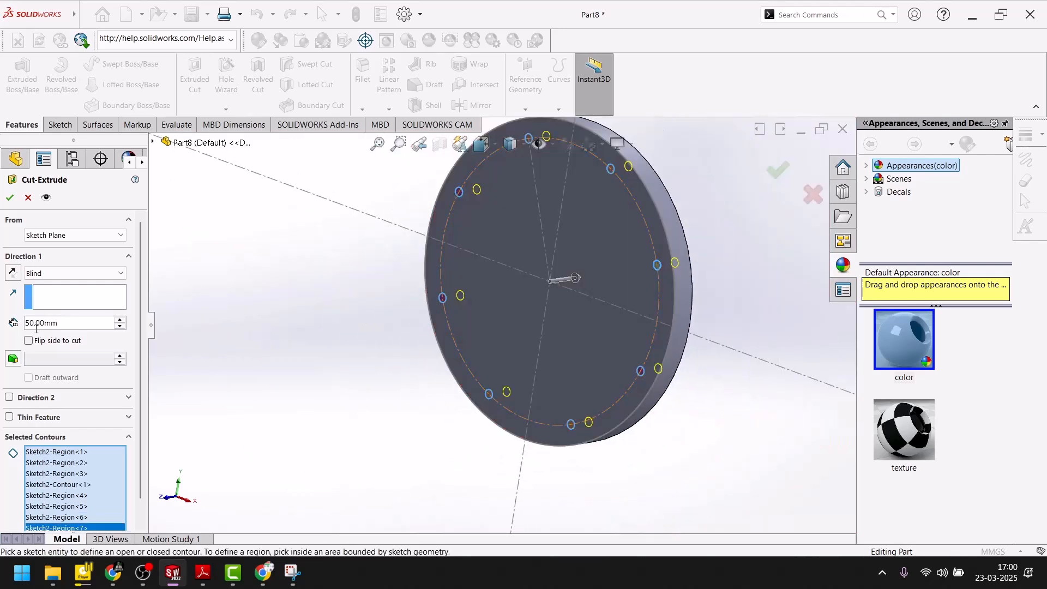
Check the bolt-hole depth in the PDF drawing, set the blind cut depth to 20 mm and complete the cut
click(204, 578)
click(204, 579)
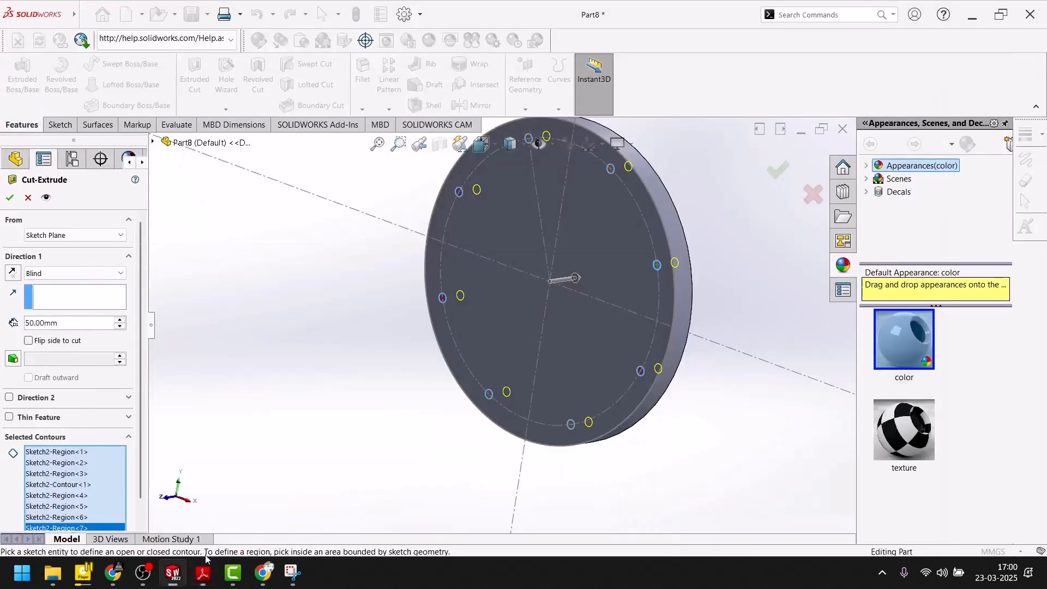
text(20)
key(Return)
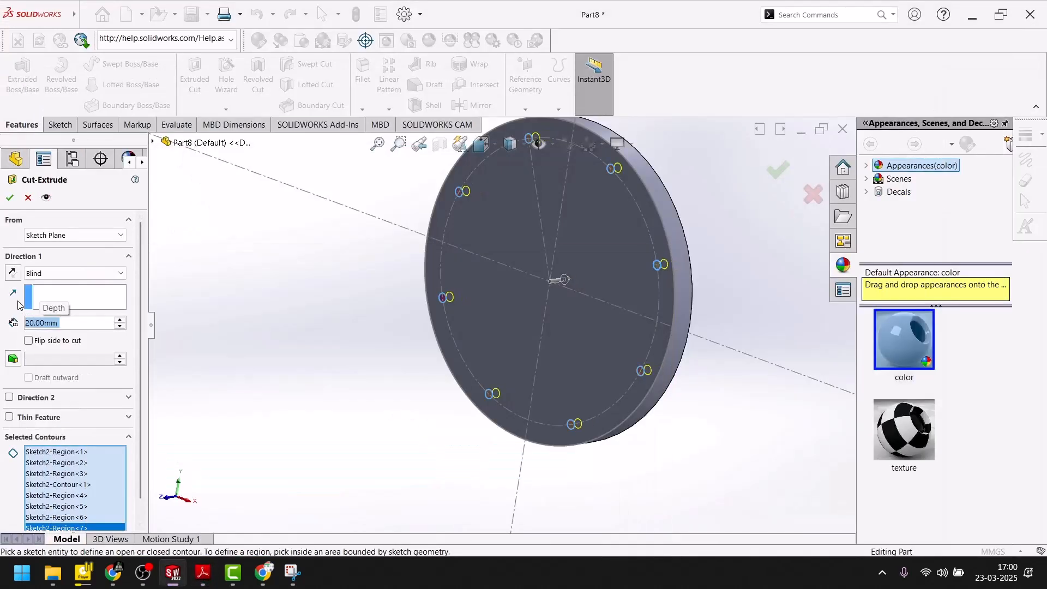
click(9, 200)
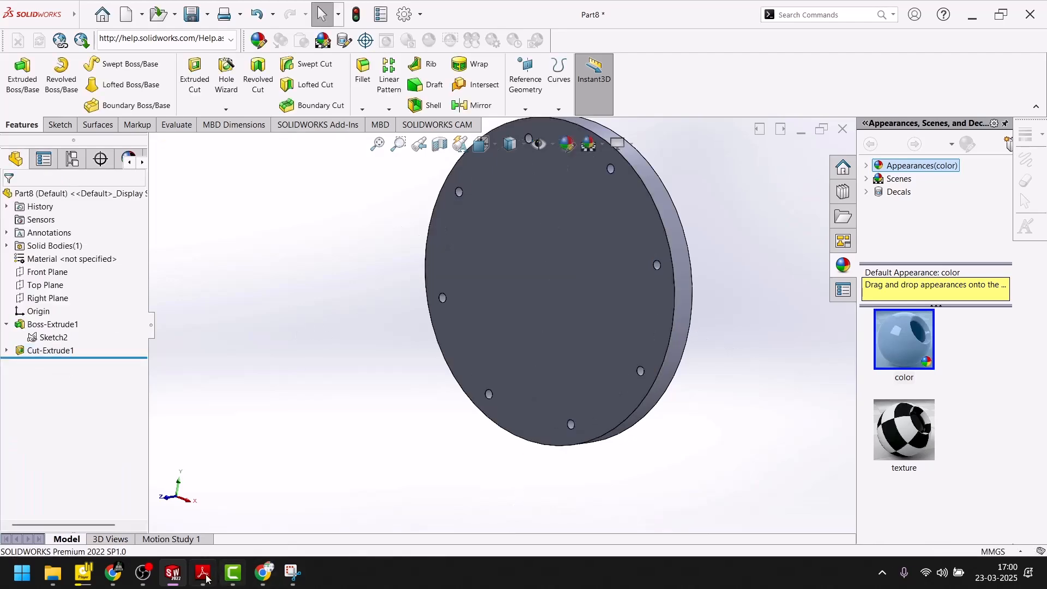
Switch to the Exercise 83 PDF in Adobe Reader and examine the front and section views for the central boss dimensions
click(214, 577)
scroll(561, 377, down, 5)
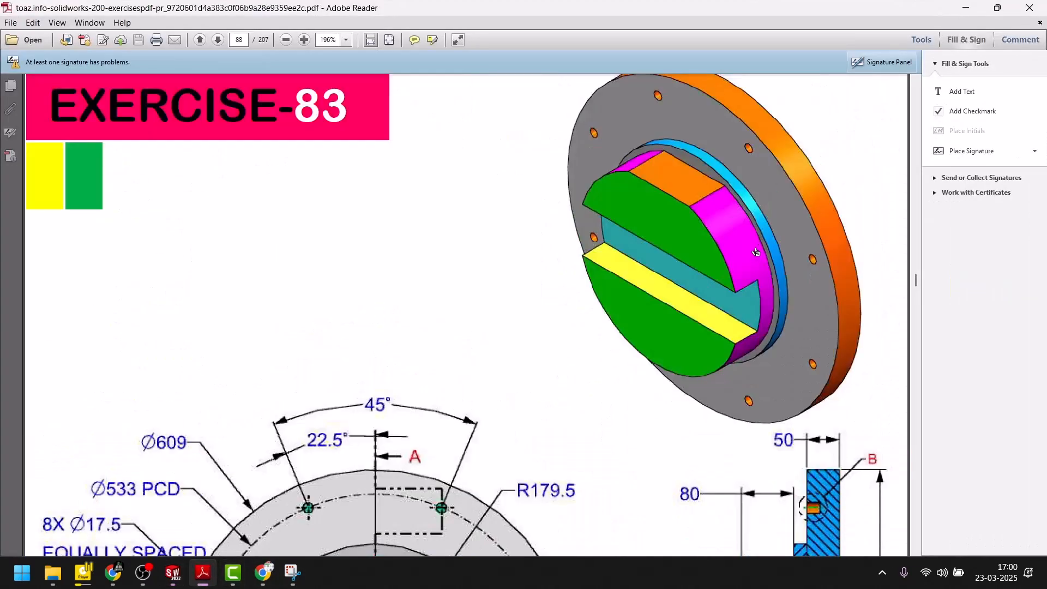
scroll(671, 307, down, 5)
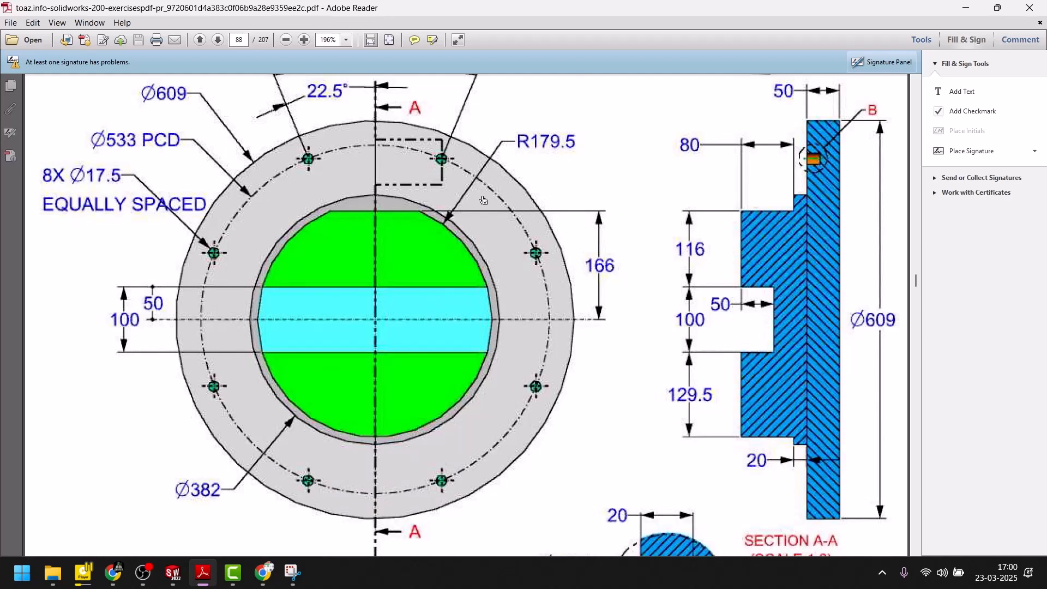
Switch back to SOLIDWORKS and sketch a circle about 342 mm in diameter centred on the origin on the disc's front face
click(203, 573)
click(560, 336)
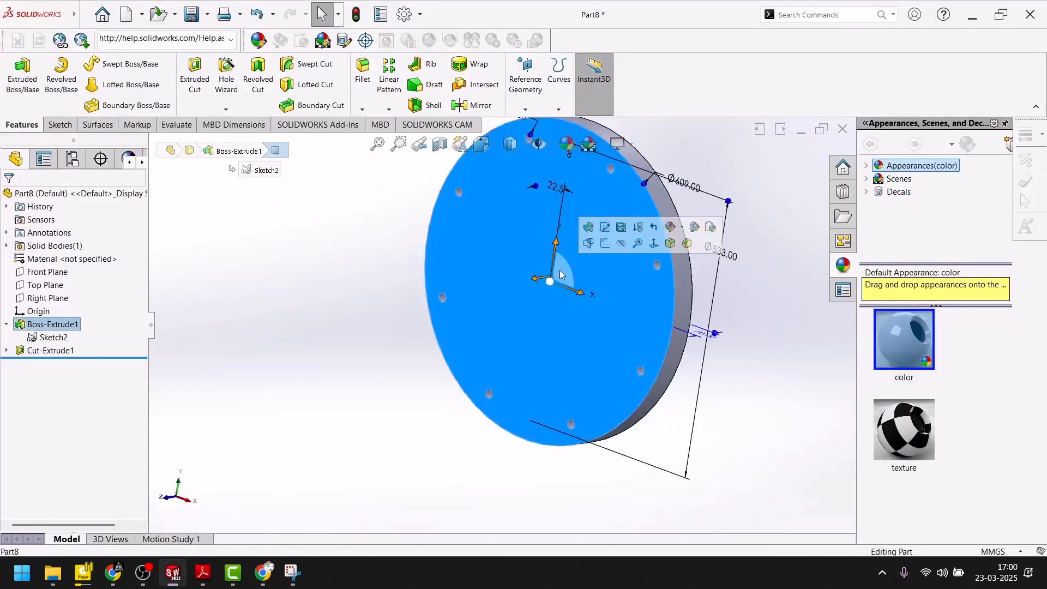
click(598, 245)
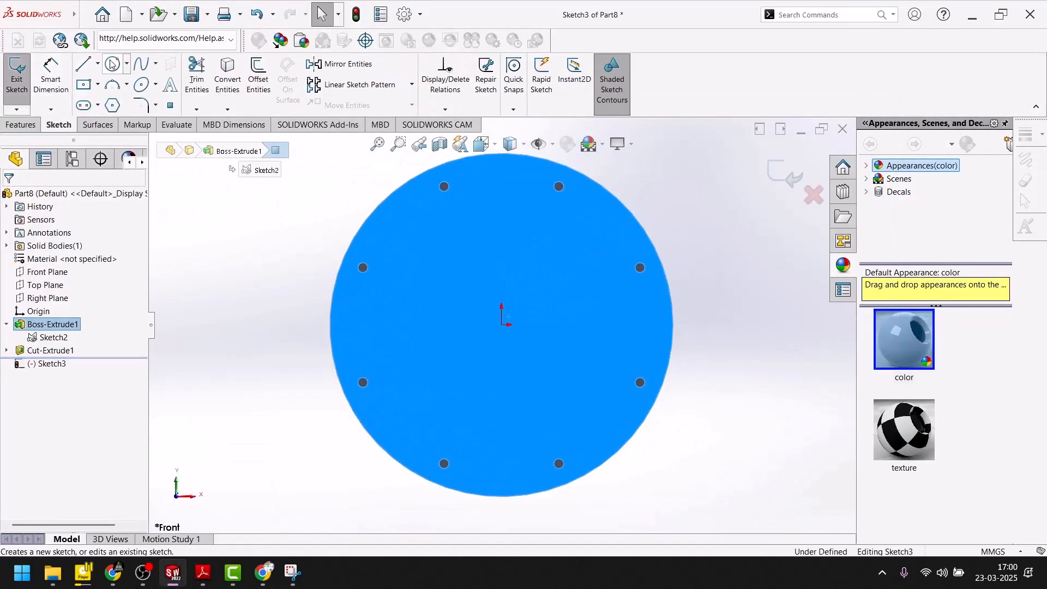
click(112, 64)
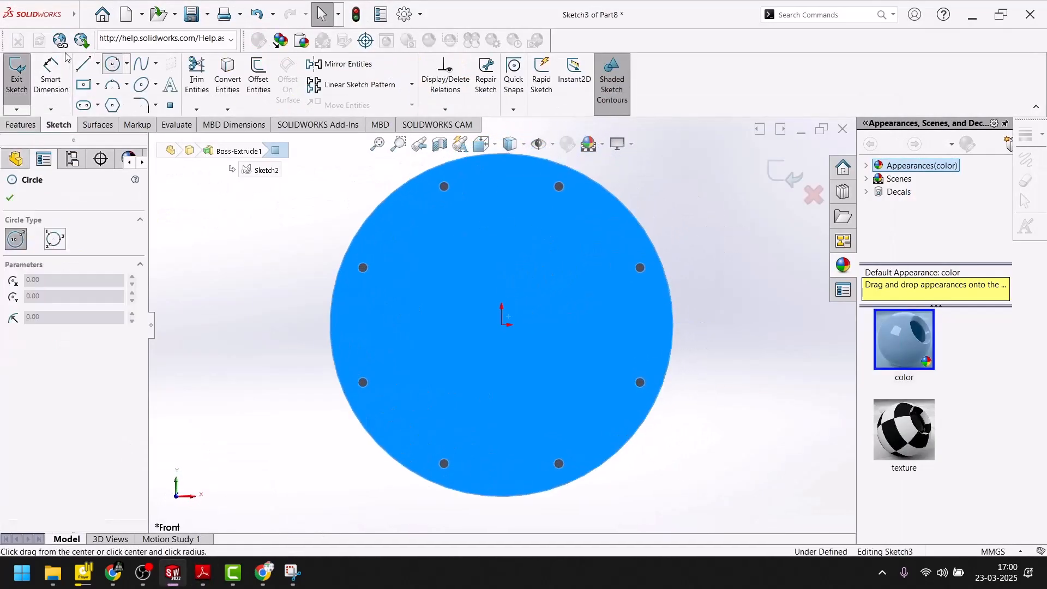
click(502, 324)
click(594, 295)
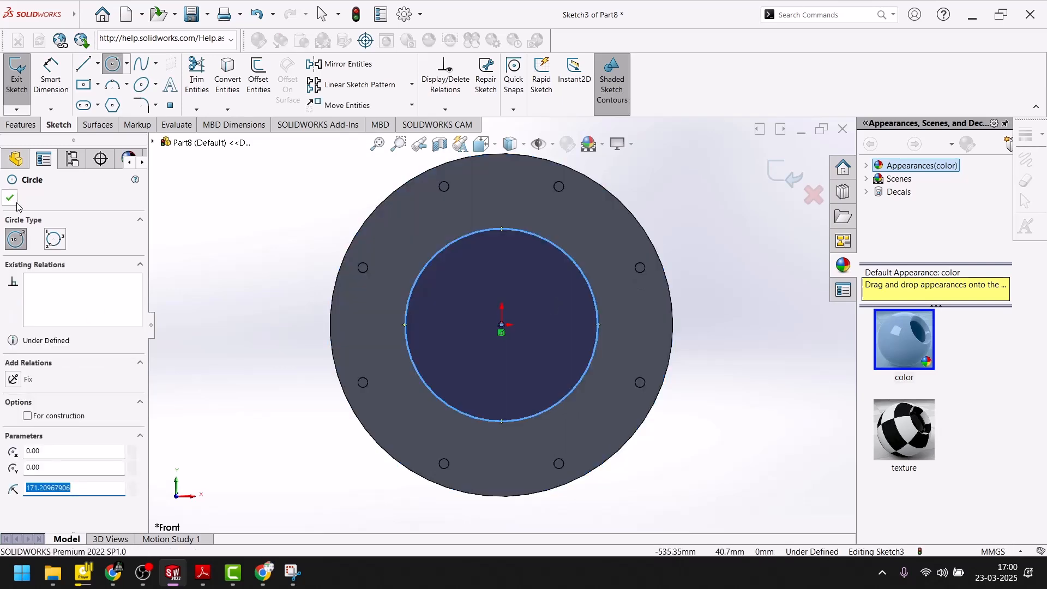
click(10, 198)
Dimension the central circle's diameter and set it to 382 mm
click(45, 90)
click(570, 251)
click(662, 184)
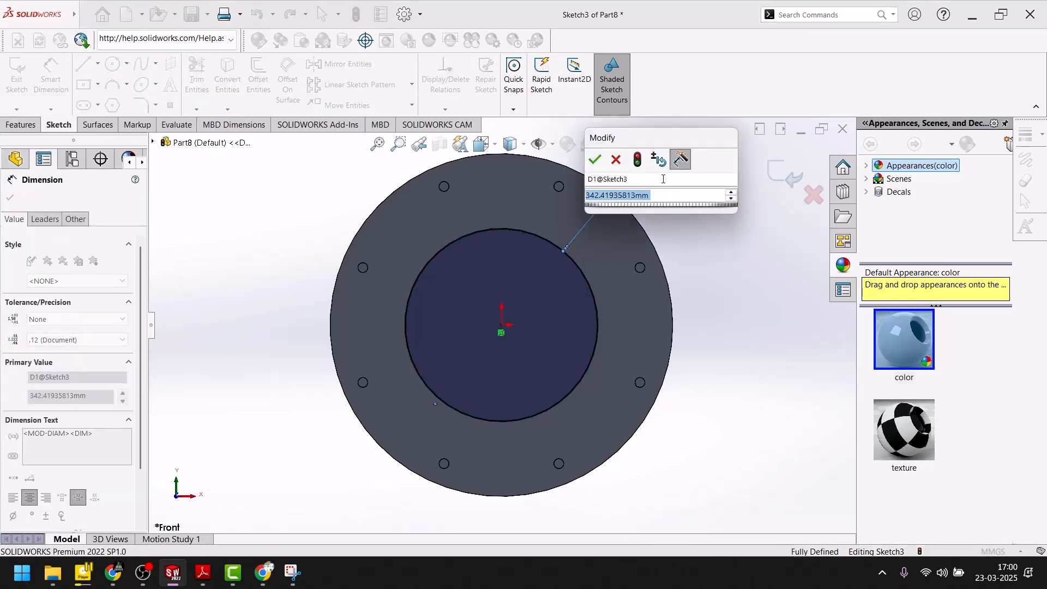
key(Return)
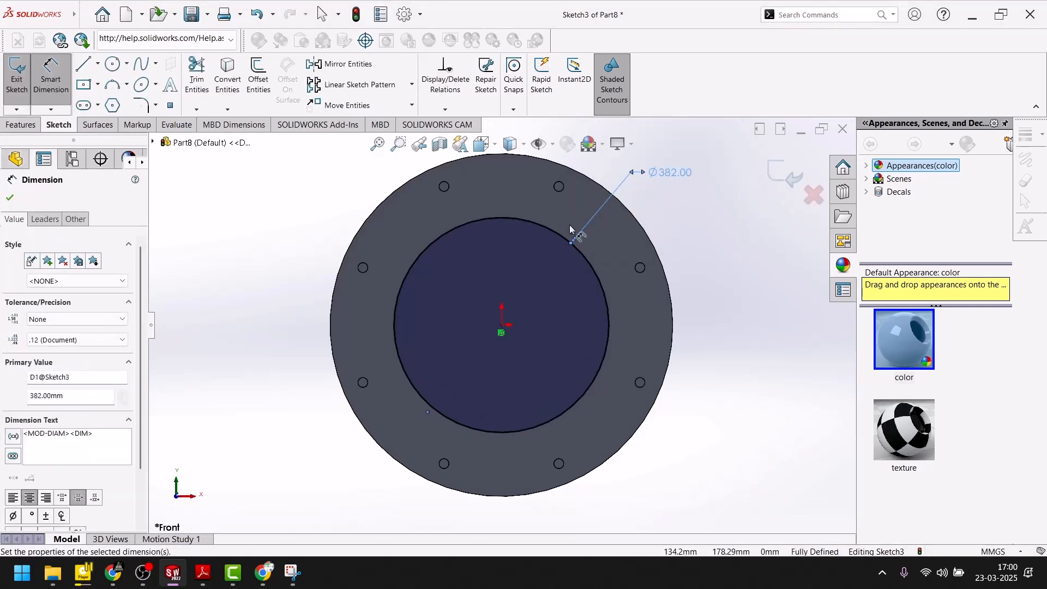
click(9, 199)
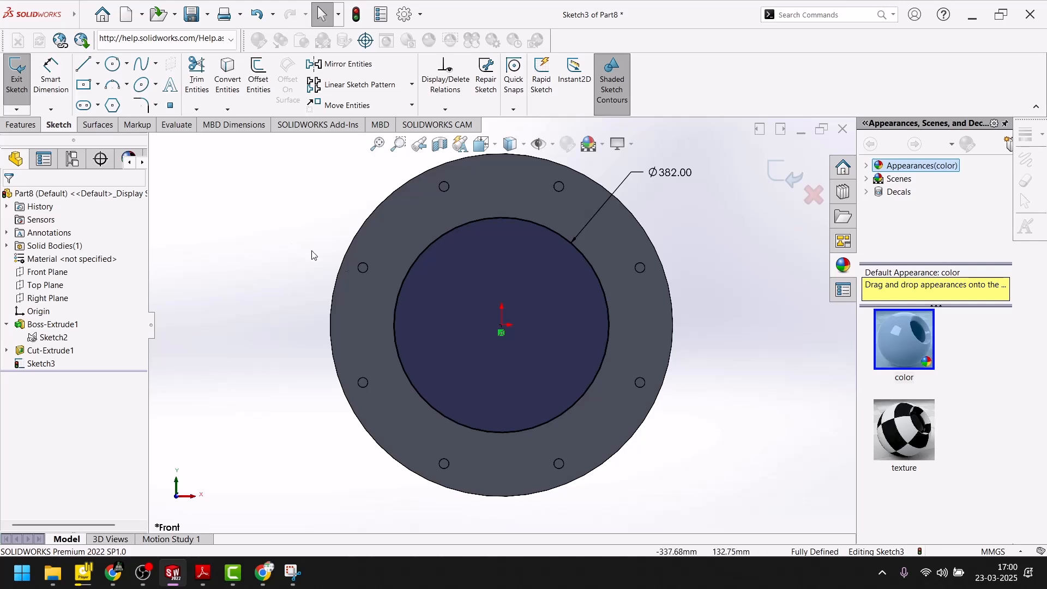
Exit the sketch, check the step height in the PDF drawing and extrude the circle as a blind 20 mm boss merged with the disc
click(812, 194)
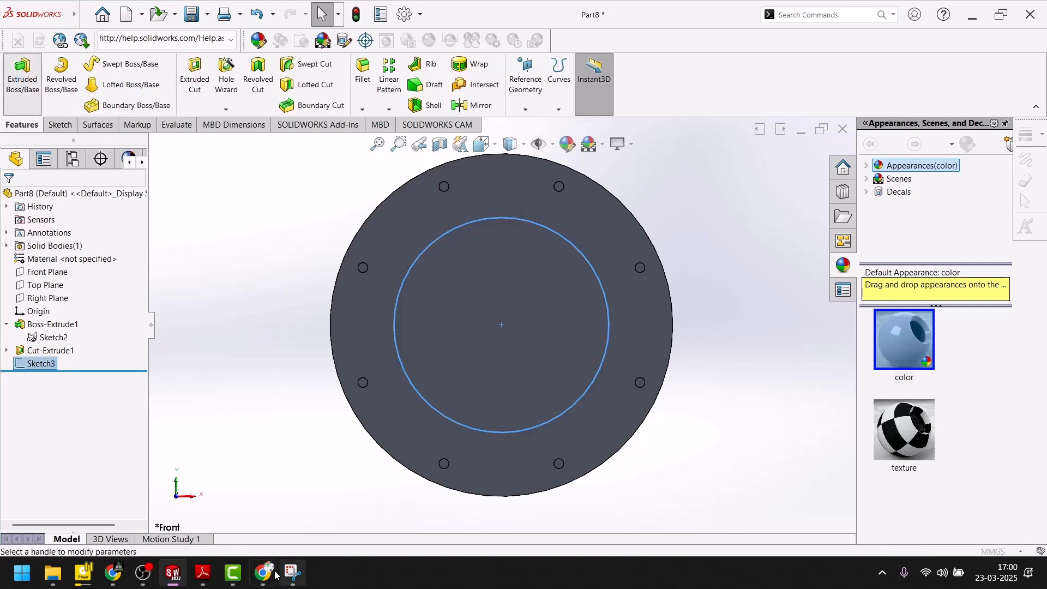
click(206, 574)
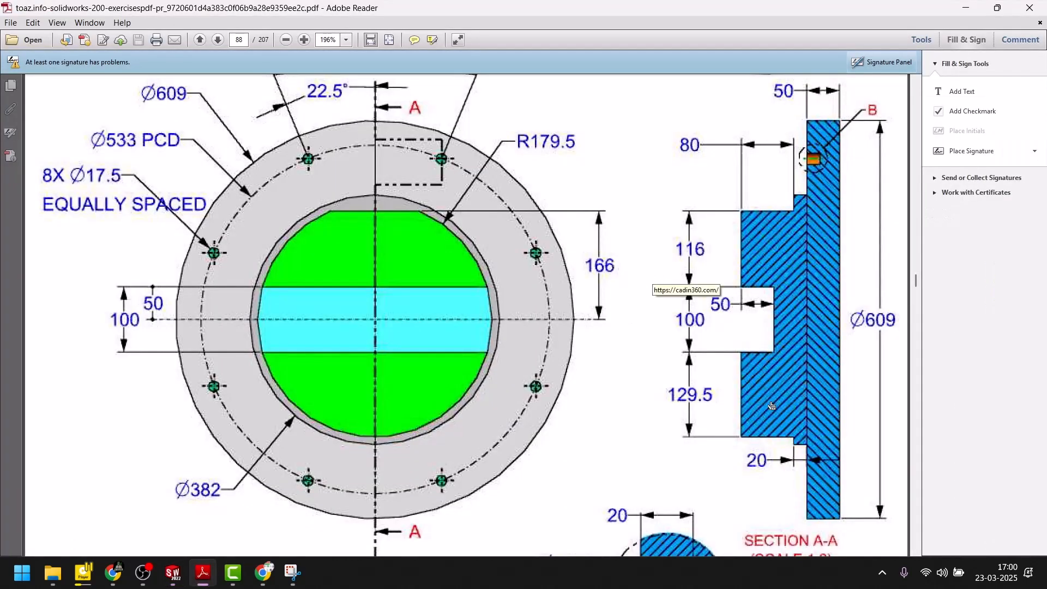
click(205, 570)
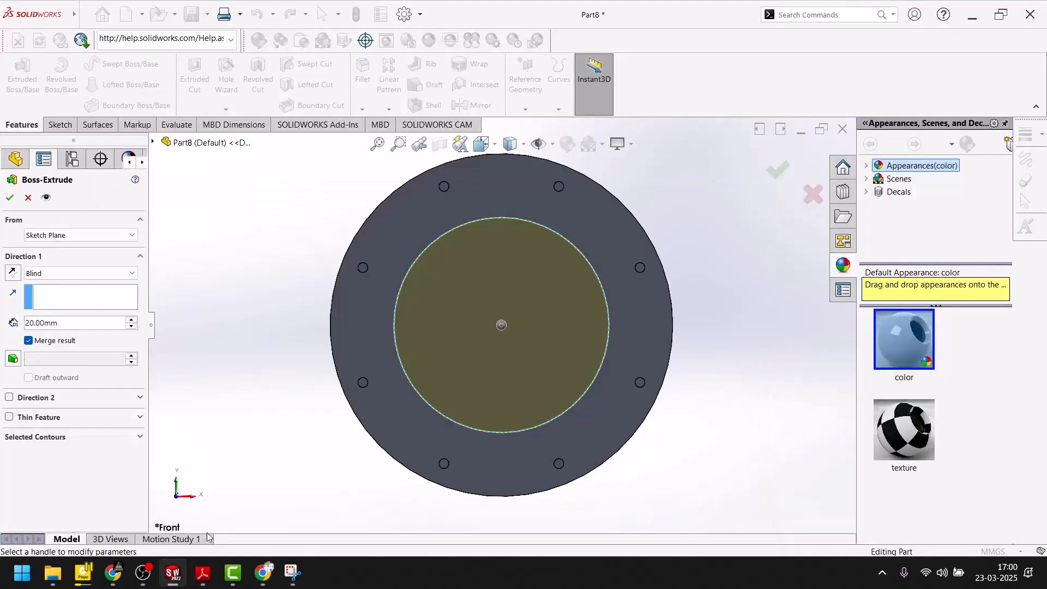
click(82, 326)
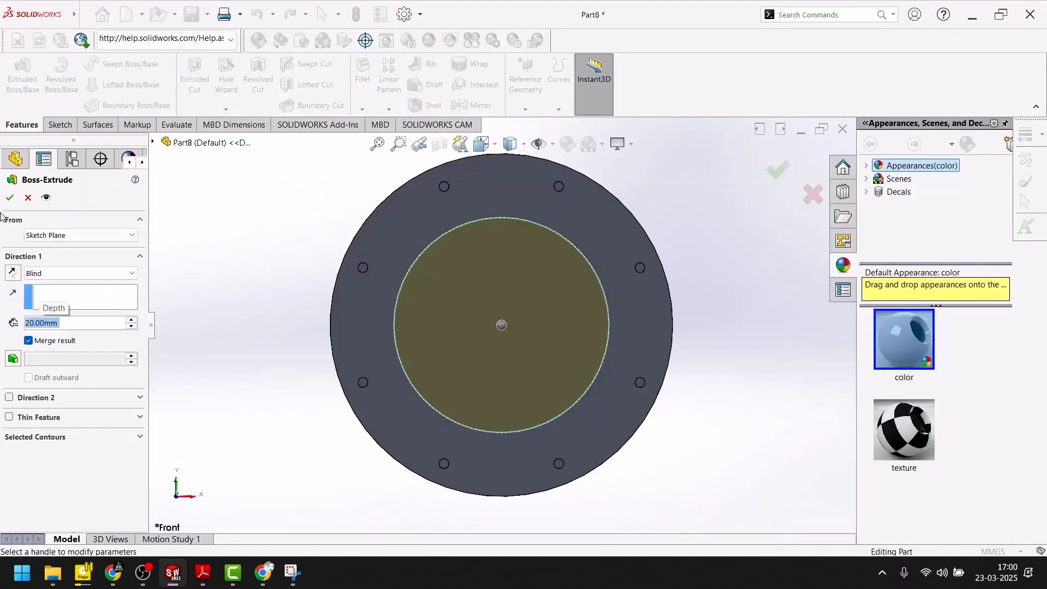
click(10, 198)
middle_drag(334, 289, 268, 312)
Check the upper boss in the PDF drawing and sketch an origin-centred circle about 298 mm in diameter on the raised step's front face
click(201, 581)
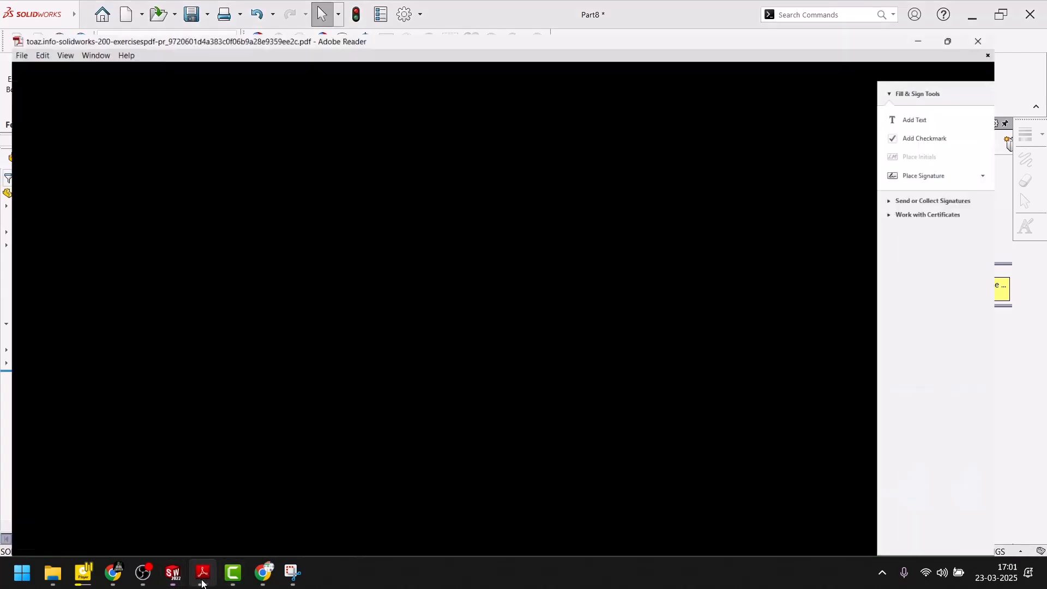
scroll(611, 375, up, 3)
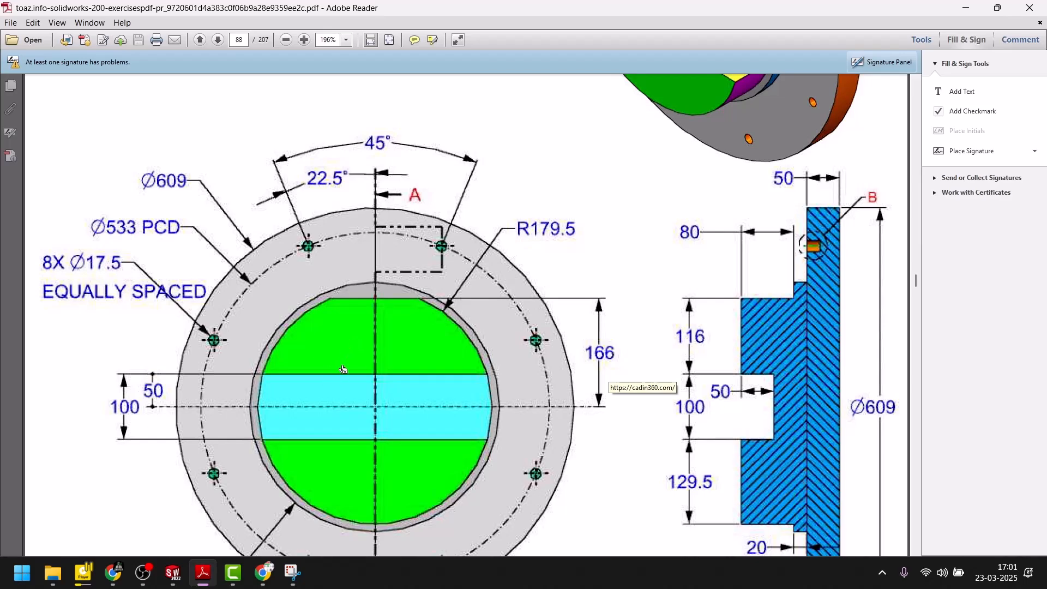
scroll(343, 370, down, 6)
scroll(342, 369, up, 6)
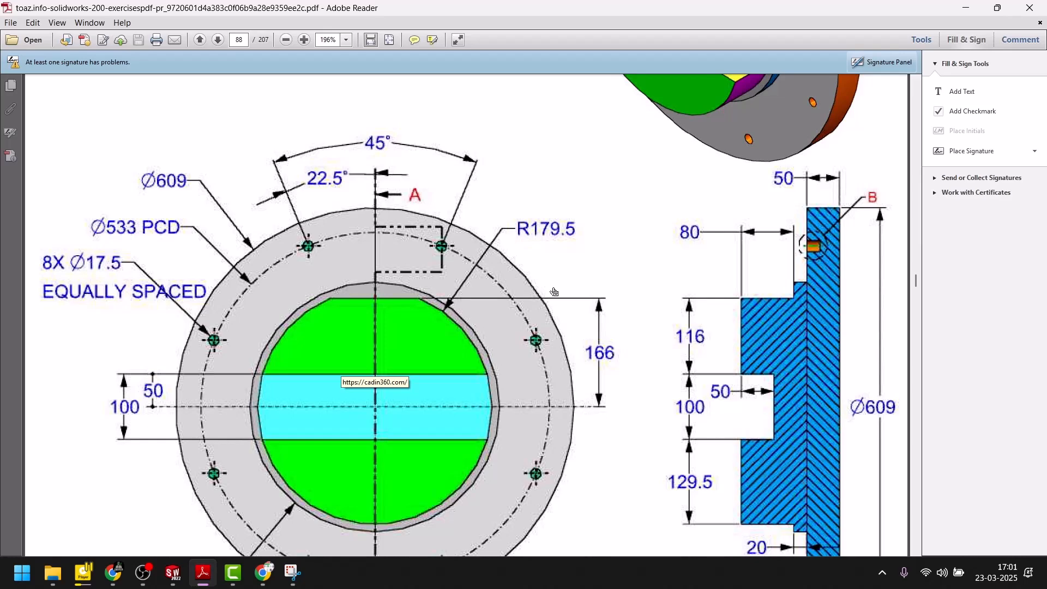
click(172, 572)
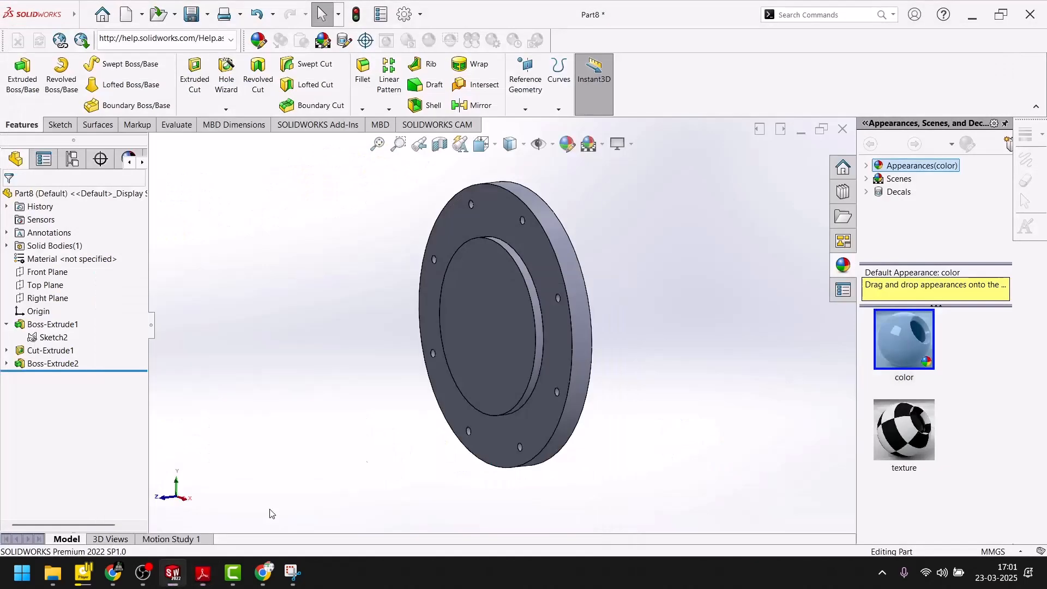
click(479, 292)
click(526, 255)
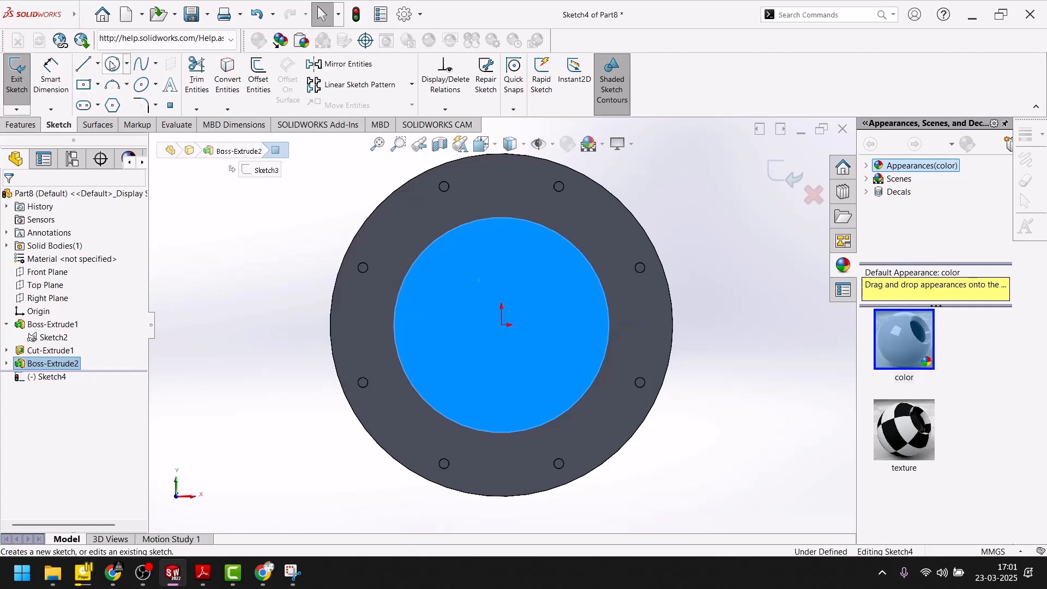
click(120, 65)
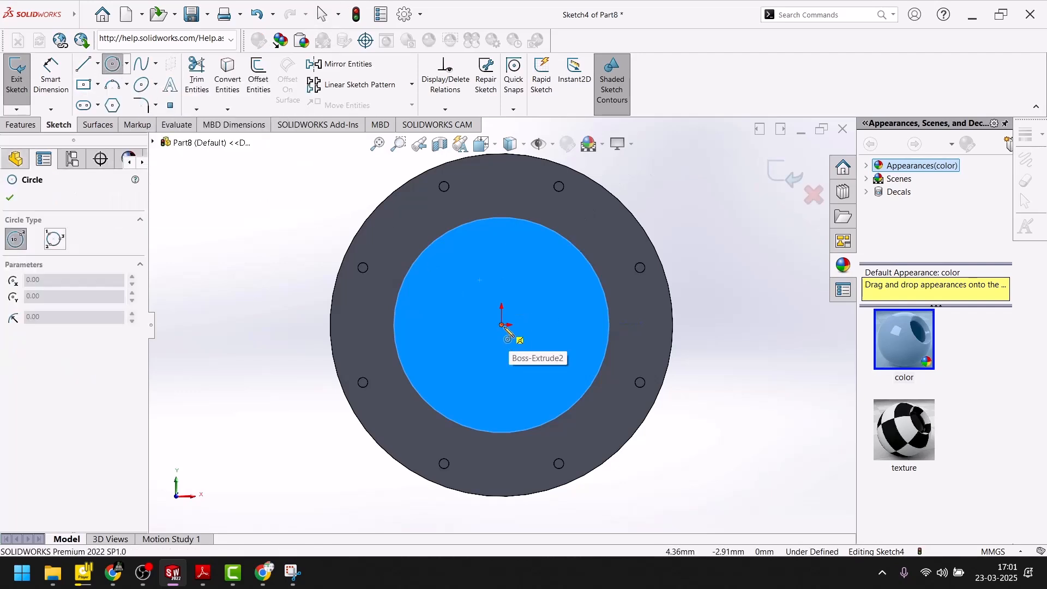
drag(502, 325, 580, 297)
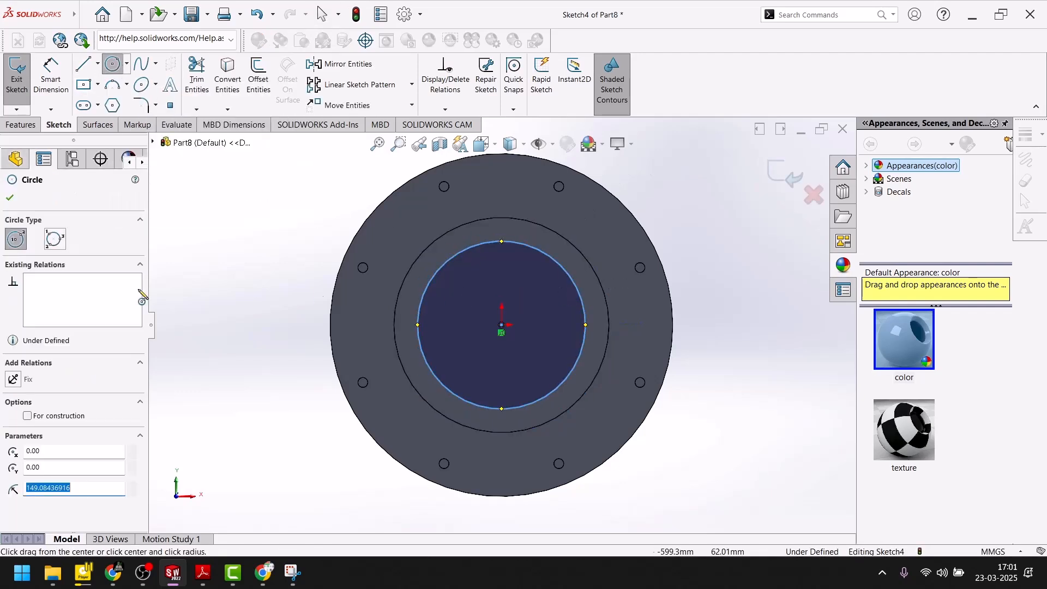
click(10, 198)
Dimension the upper boss circle's diameter and set it to 359 mm
click(44, 101)
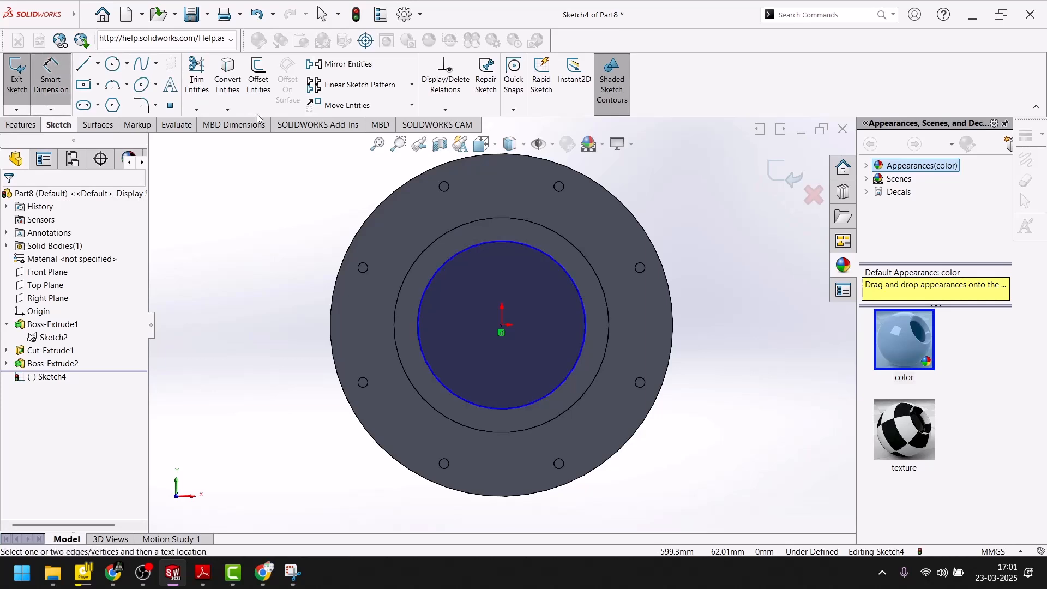
click(551, 259)
click(673, 207)
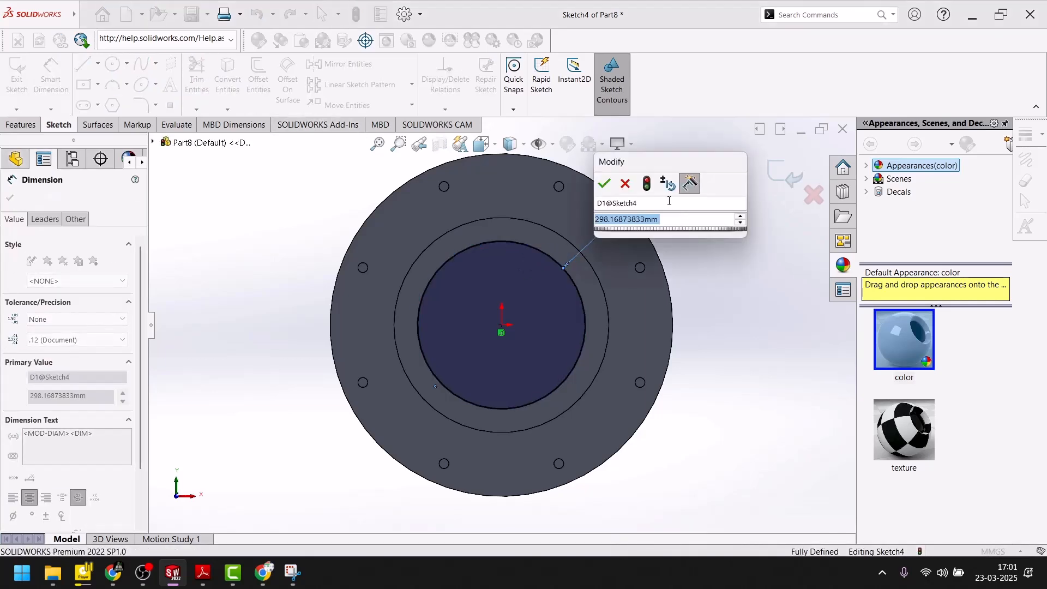
text(359)
key(Return)
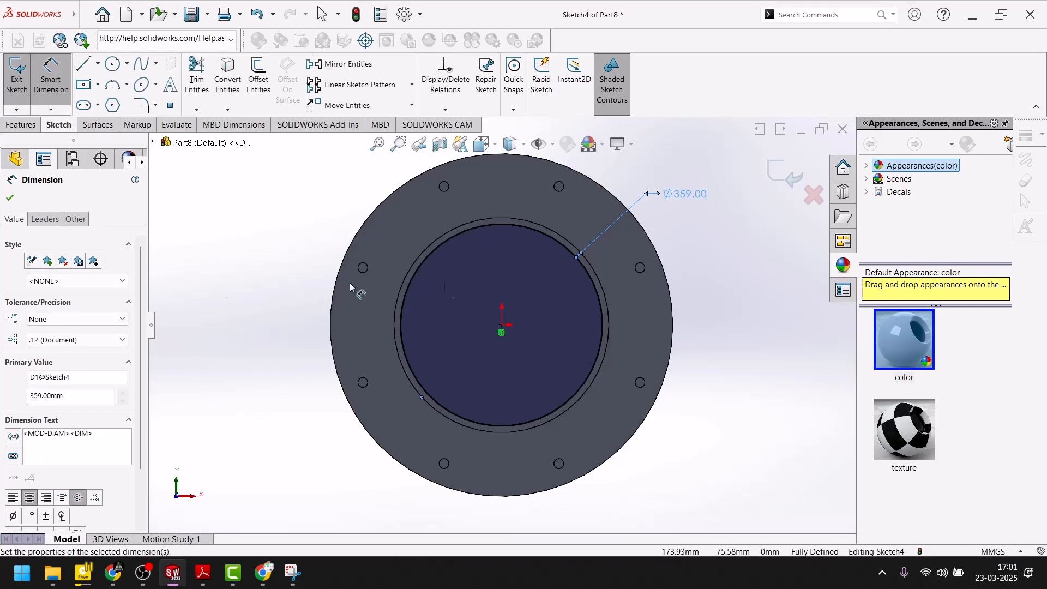
click(10, 199)
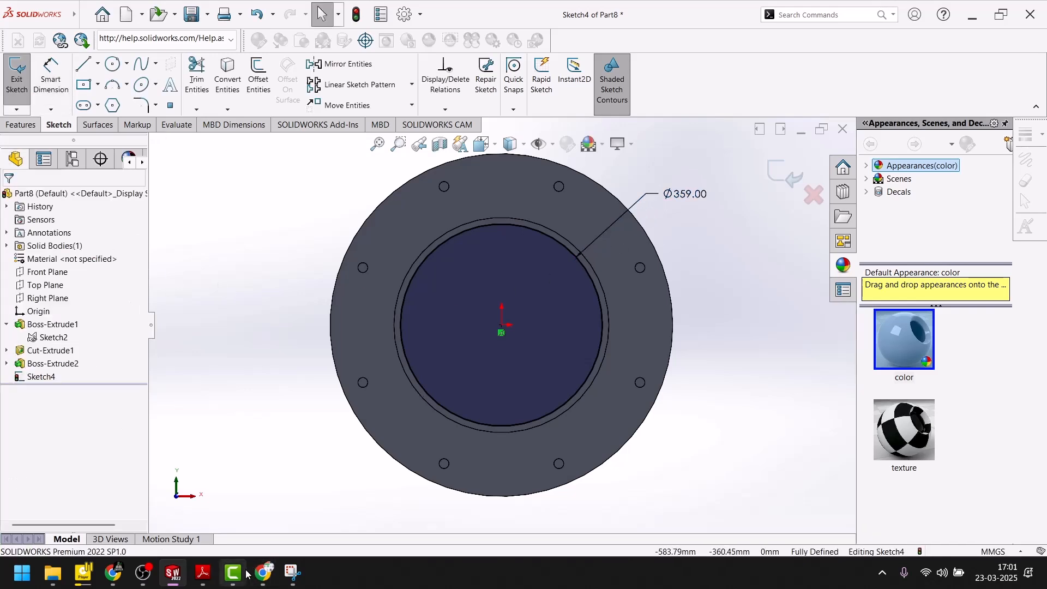
Check the boss's flat edge in the PDF drawing and sketch a horizontal line about 940 mm long across the circle's upper part
mouse_move(277, 578)
click(203, 573)
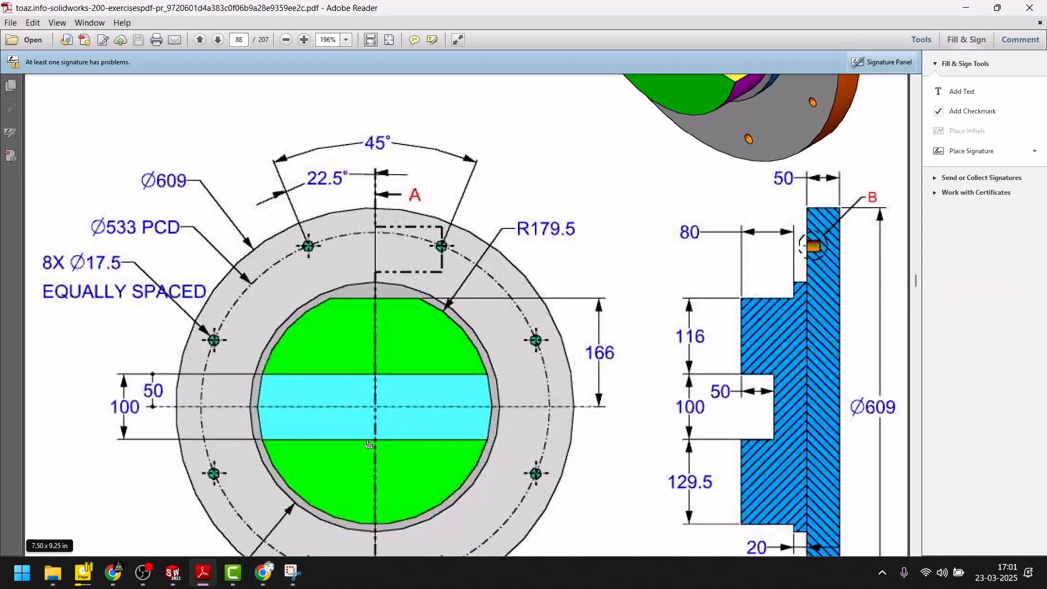
scroll(504, 338, up, 5)
scroll(663, 270, down, 5)
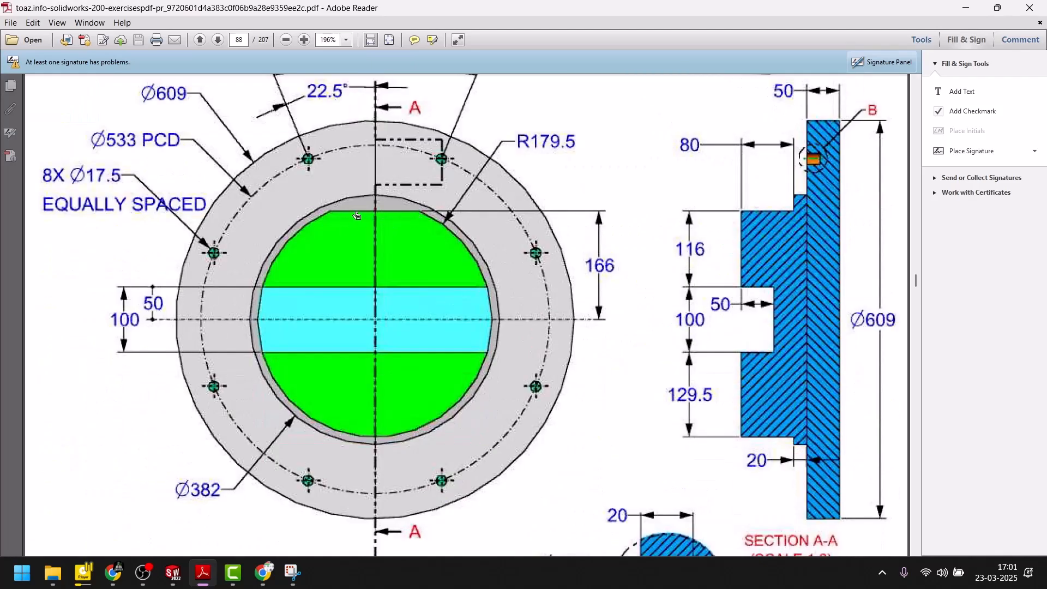
click(203, 573)
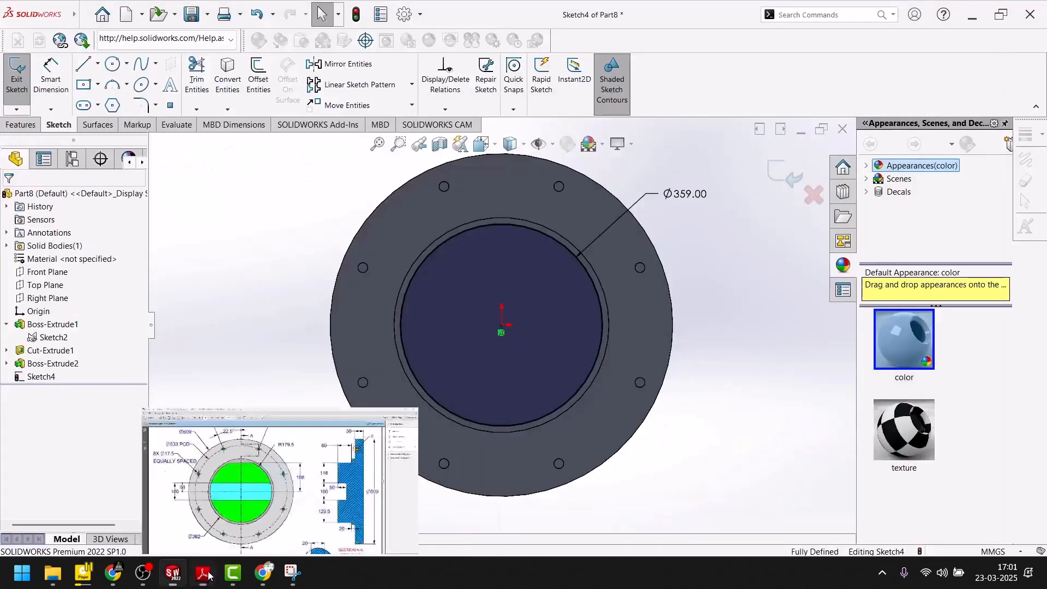
click(82, 65)
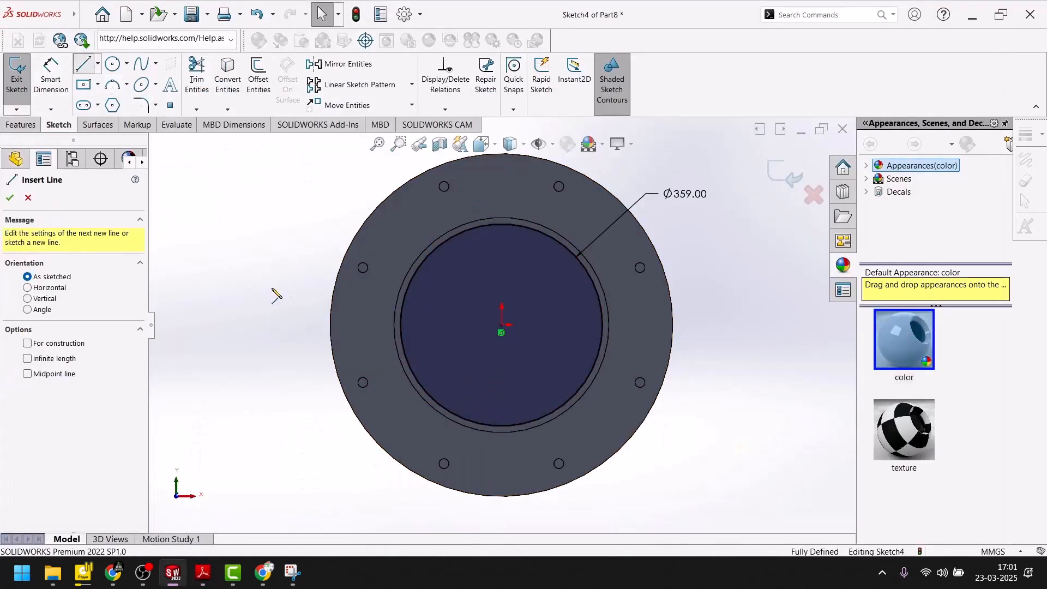
click(259, 238)
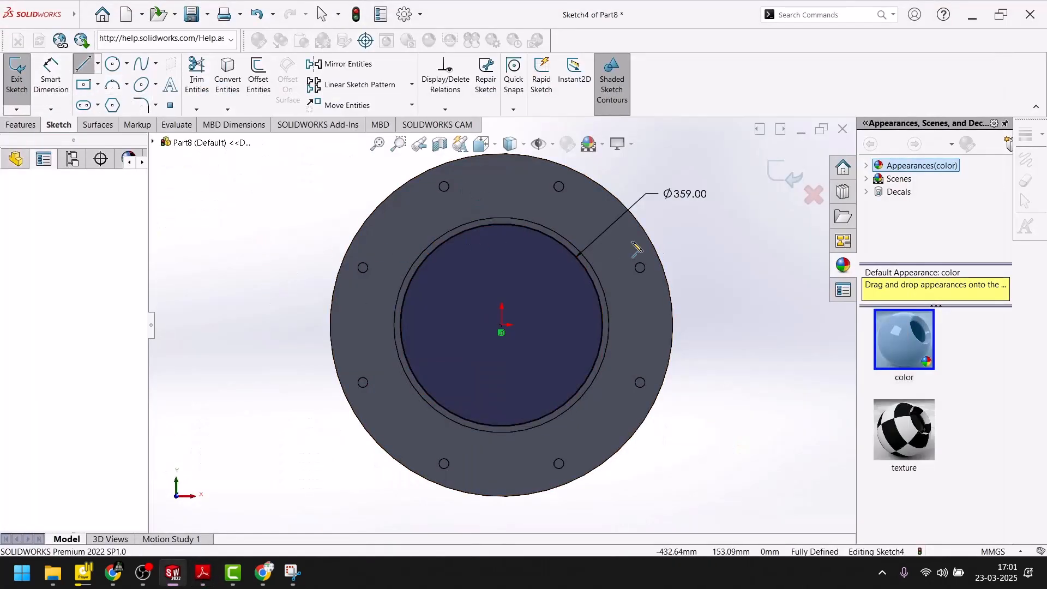
click(755, 239)
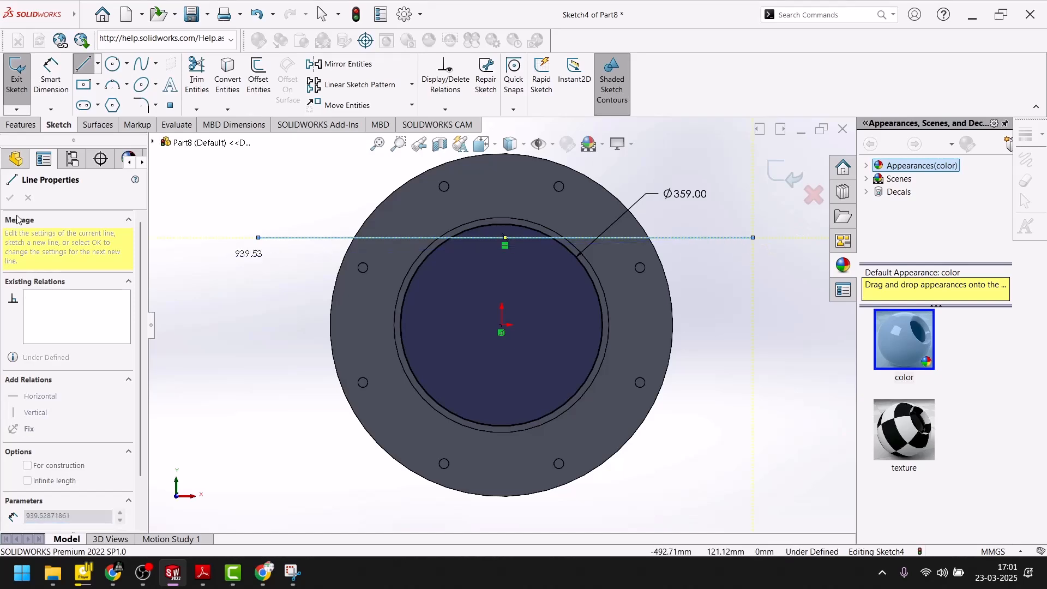
key(Escape)
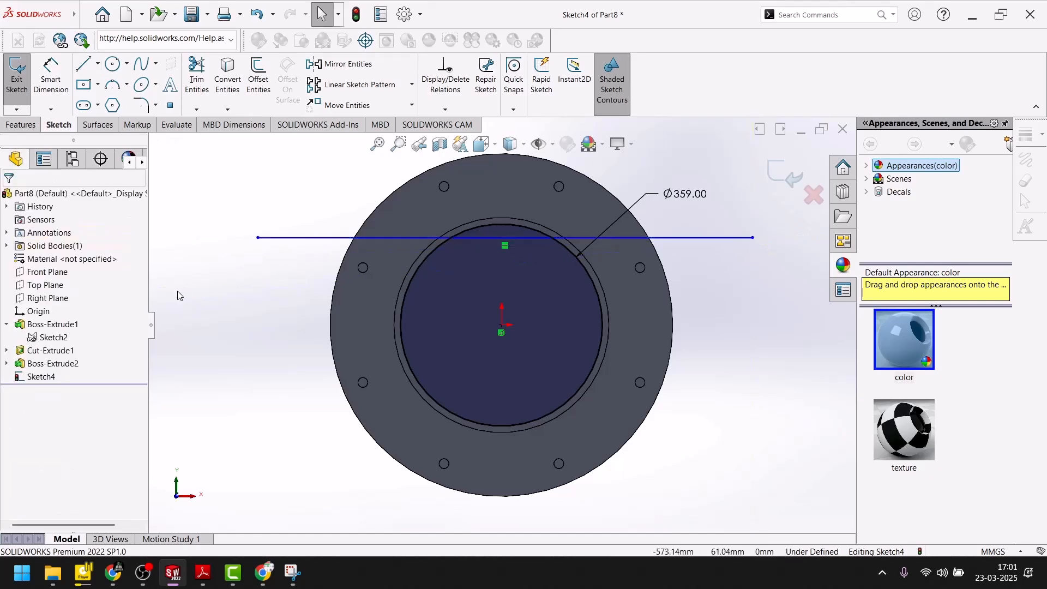
Check the flat edge's offset in the PDF drawing and dimension the horizontal line 166 mm above the origin
click(50, 72)
click(205, 572)
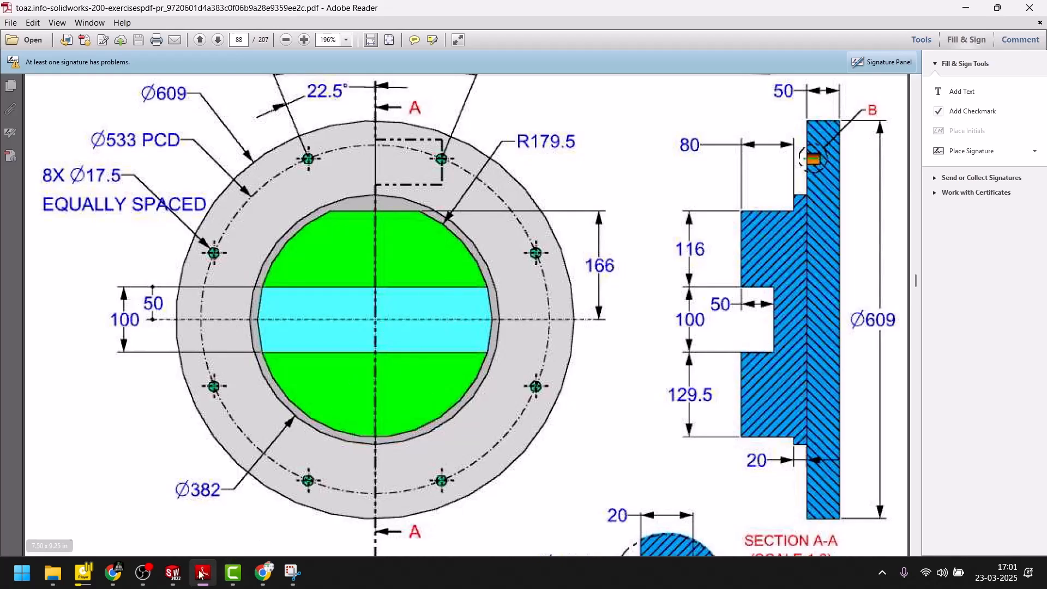
key(alt+Tab)
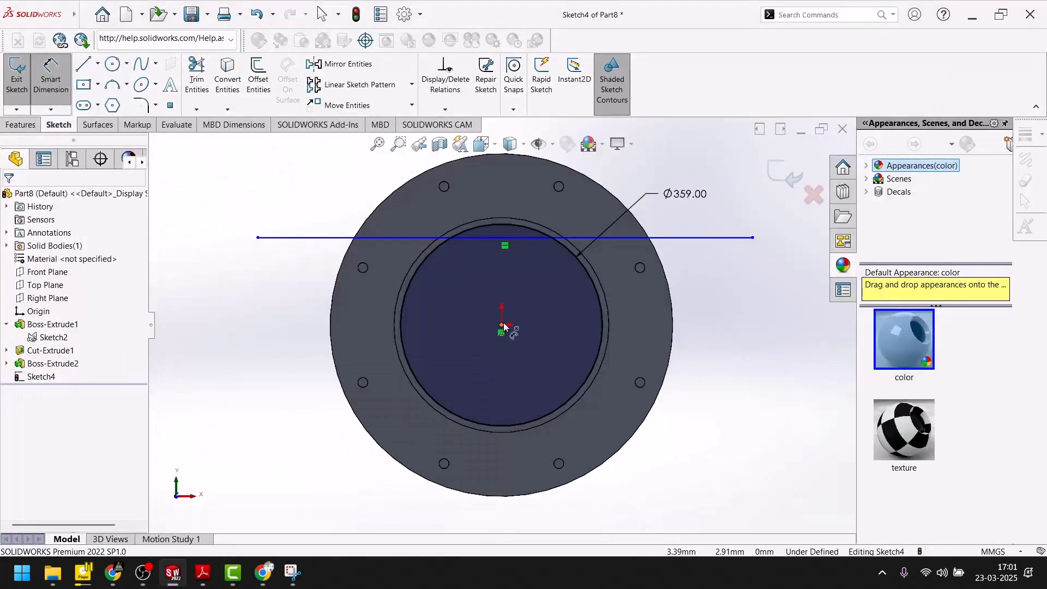
click(500, 328)
click(463, 237)
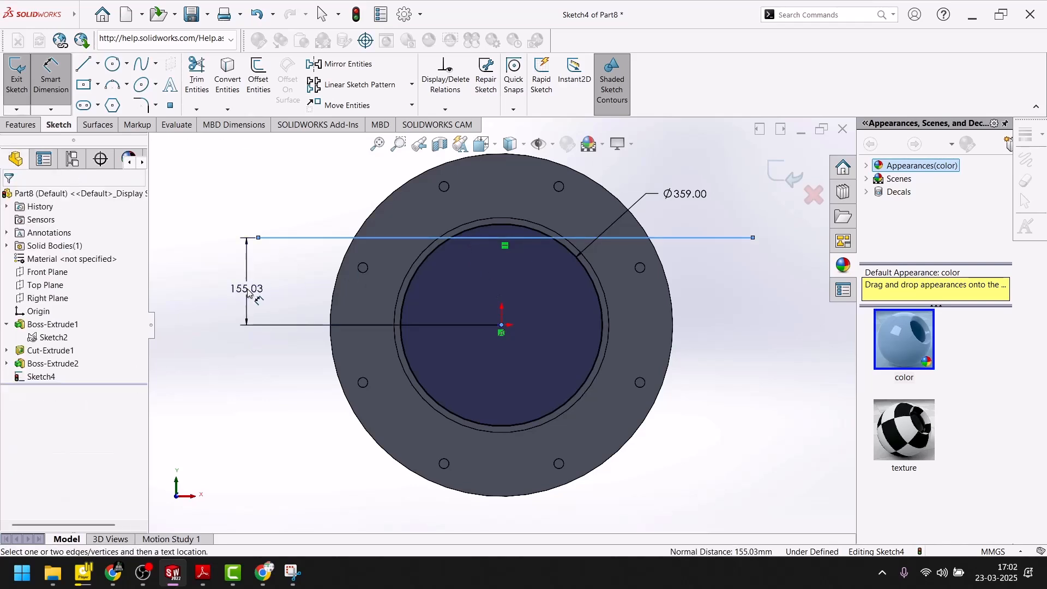
click(248, 292)
text(1066)
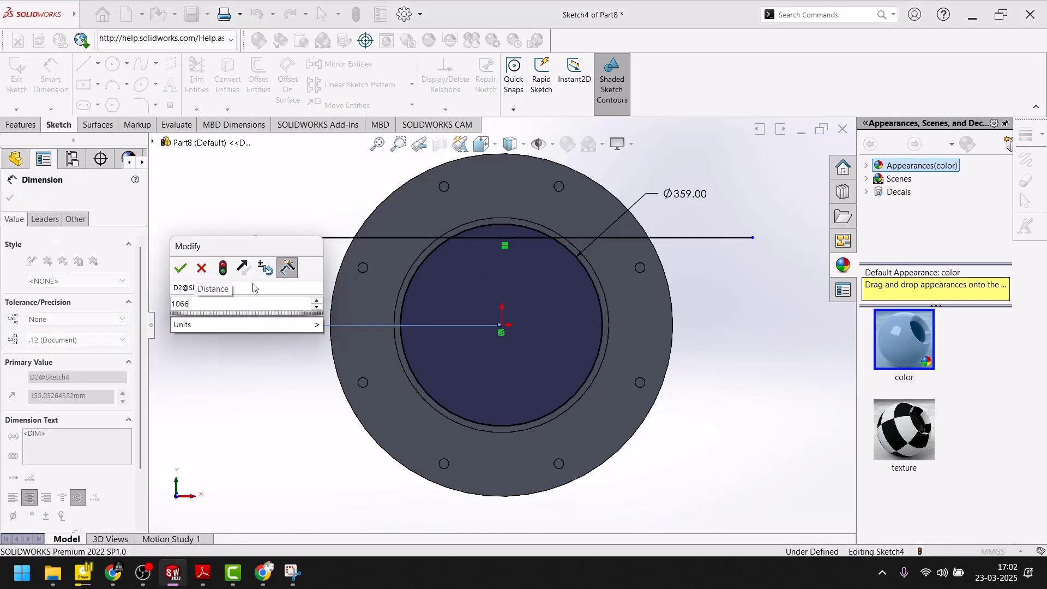
key(BackSpace)
key(BackSpace)
key(BackSpace)
key(BackSpace)
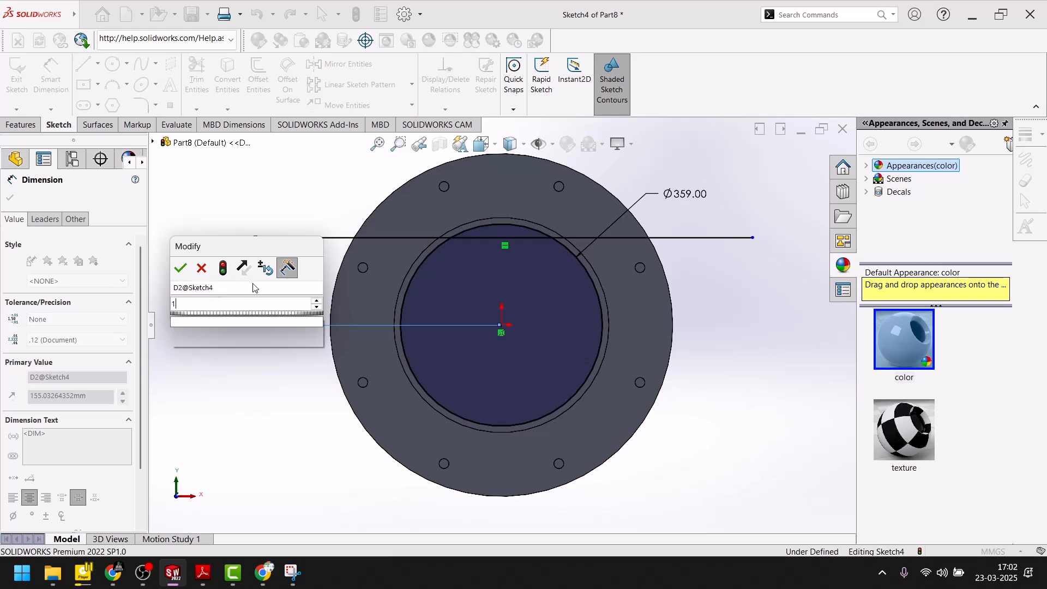
text(166)
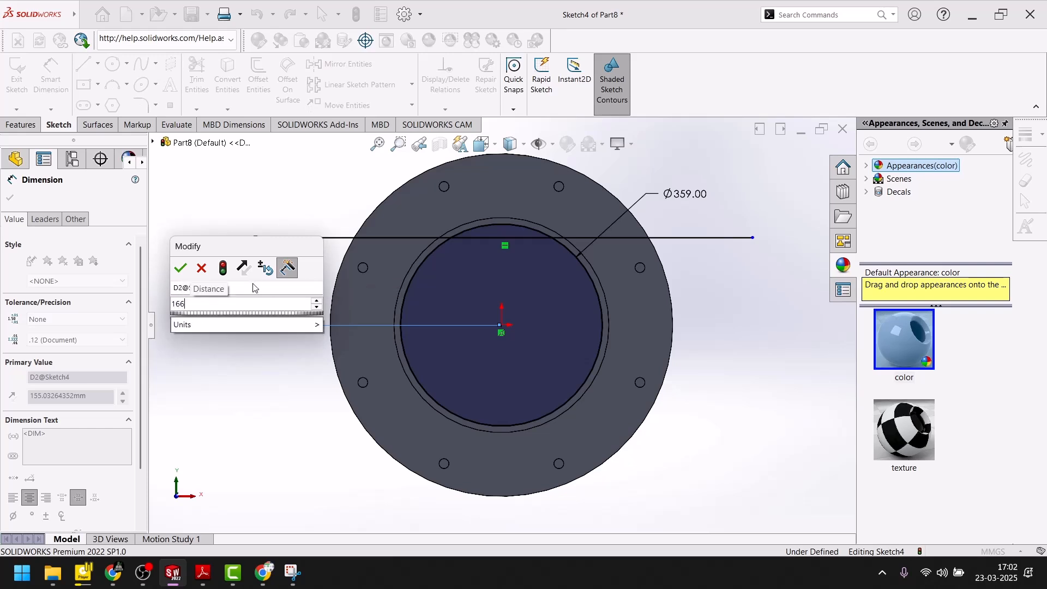
key(Return)
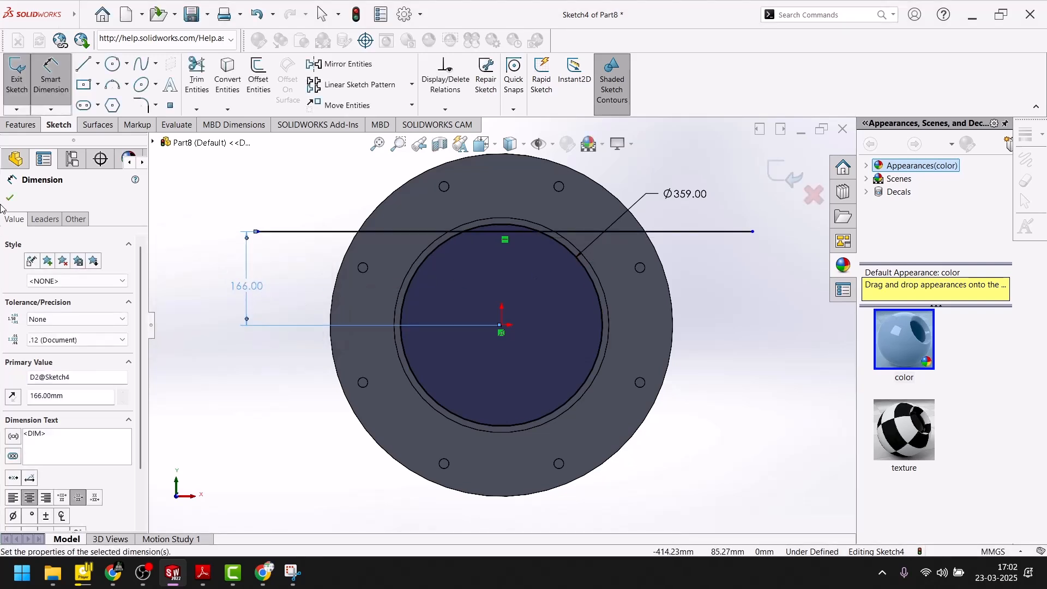
click(11, 198)
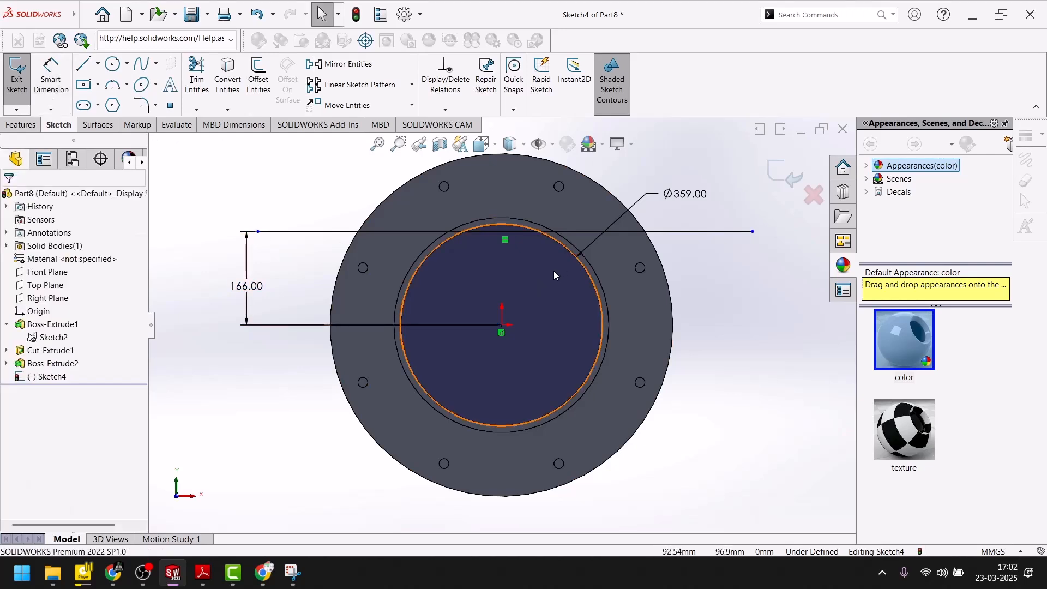
Trim the horizontal line's ends outside the 359 mm circle and the circle's arc above the line
scroll(555, 270, down, 5)
scroll(555, 270, up, 3)
mouse_move(22, 22)
click(197, 76)
scroll(384, 240, down, 6)
drag(460, 295, 388, 375)
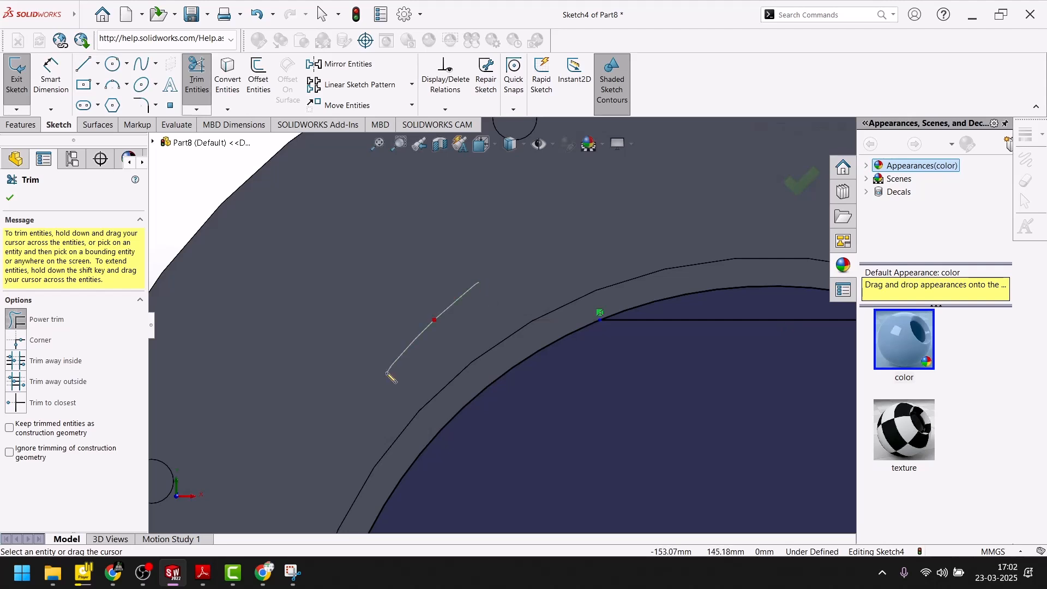
scroll(670, 317, up, 5)
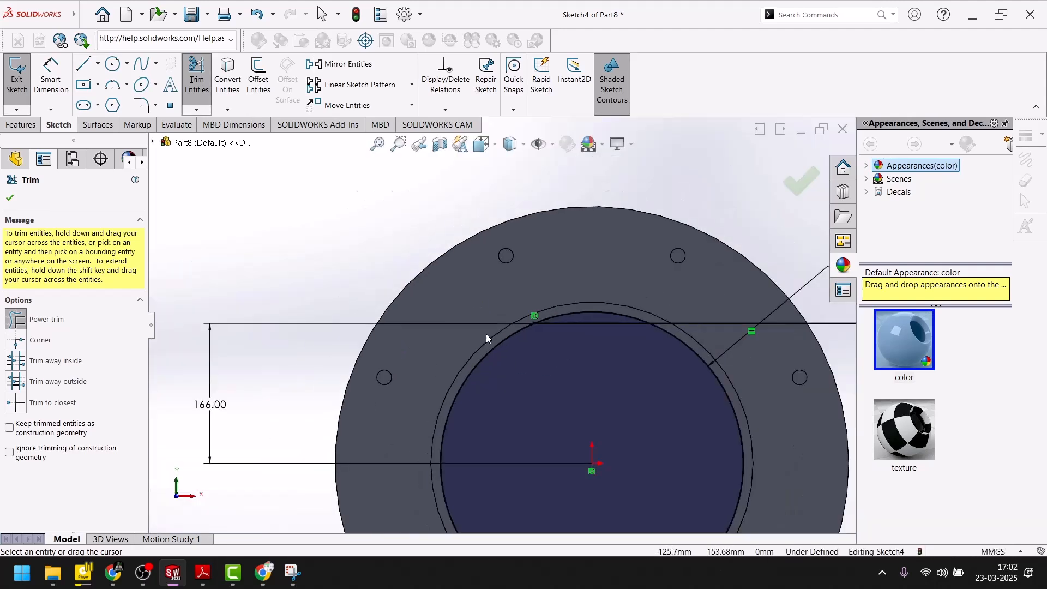
scroll(726, 310, down, 3)
scroll(469, 327, down, 2)
mouse_move(466, 321)
mouse_down()
mouse_move(416, 332)
mouse_move(622, 318)
mouse_move(644, 366)
mouse_up()
scroll(544, 302, up, 4)
scroll(544, 302, up, 2)
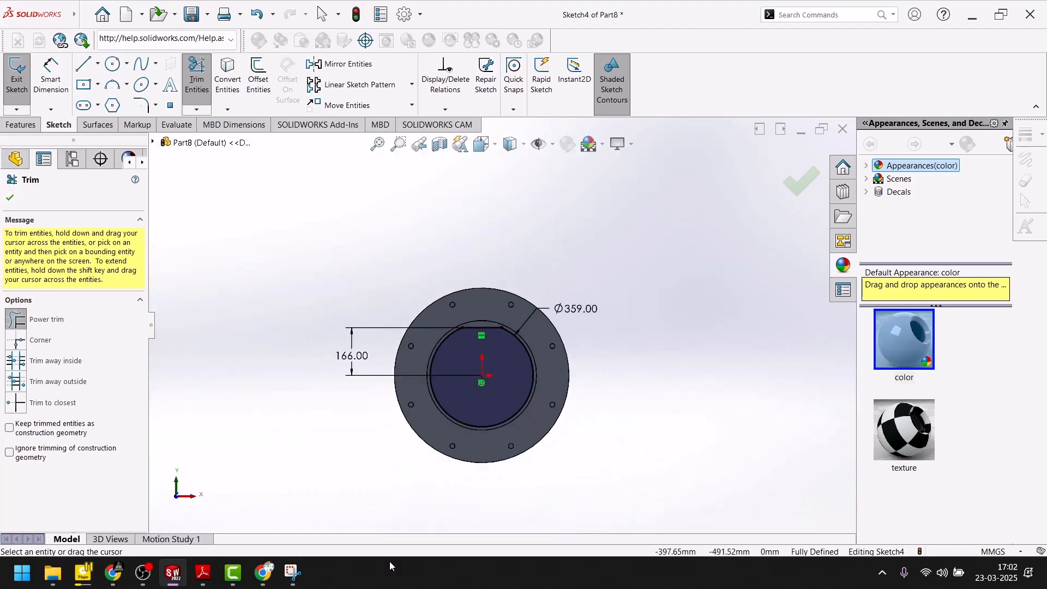
Check the slot in the PDF drawing and sketch an origin-centred rectangle about 74 mm high extending past both sides of the circle
click(186, 523)
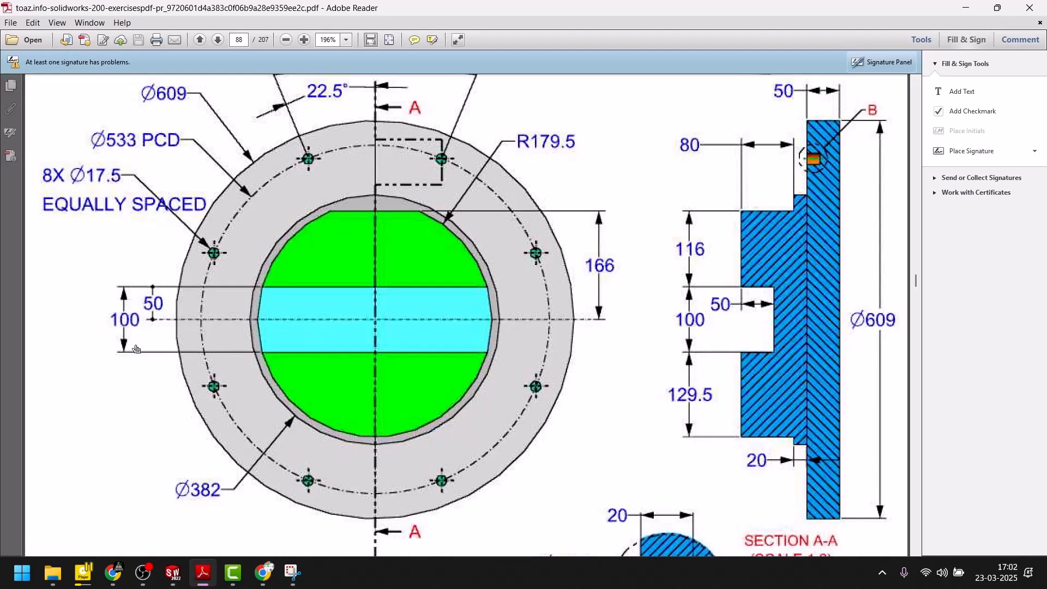
click(172, 573)
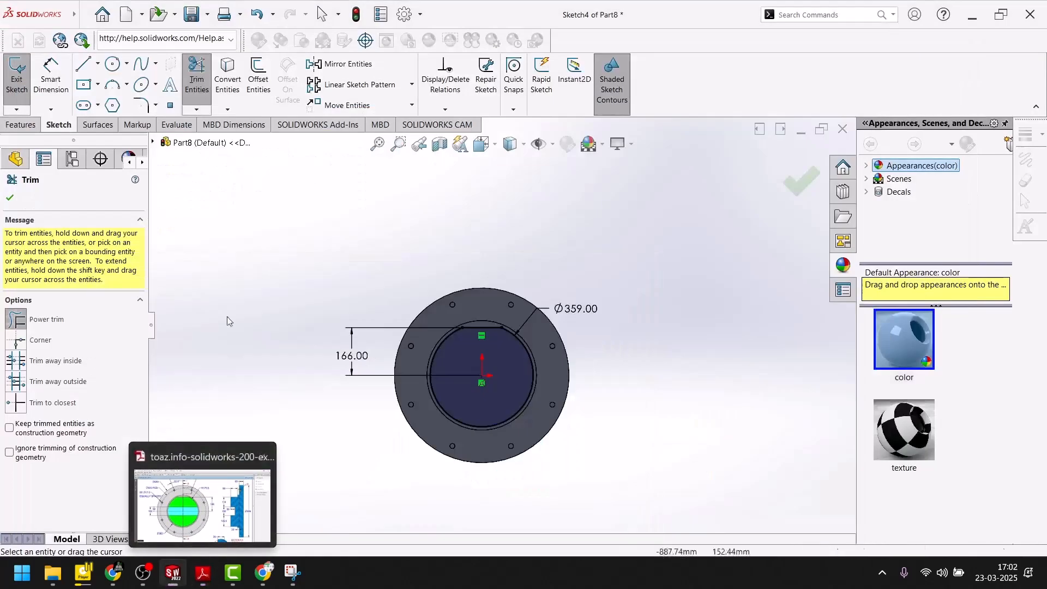
click(82, 84)
scroll(485, 393, up, 5)
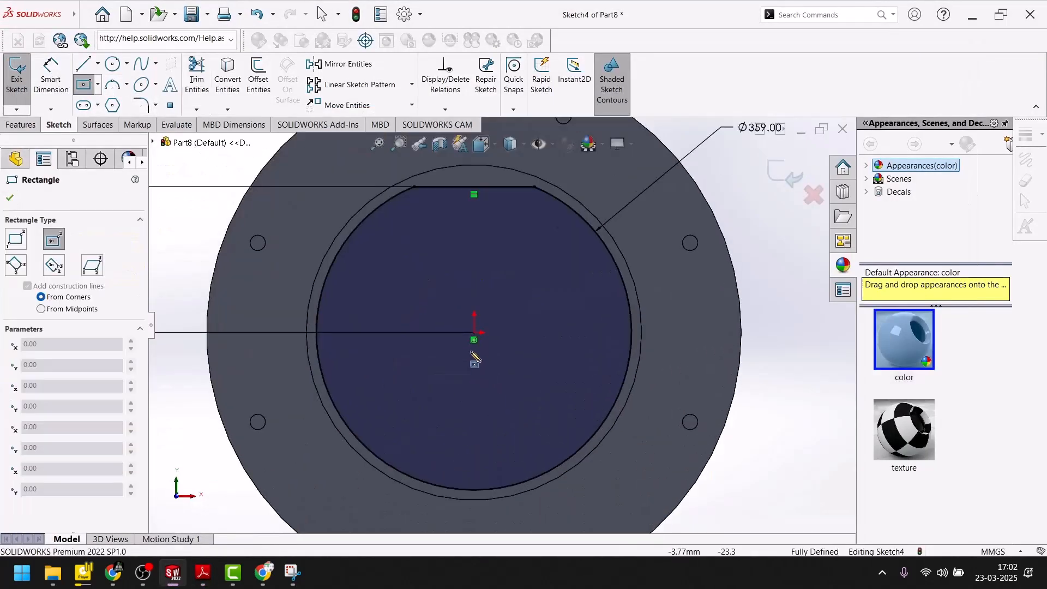
click(474, 333)
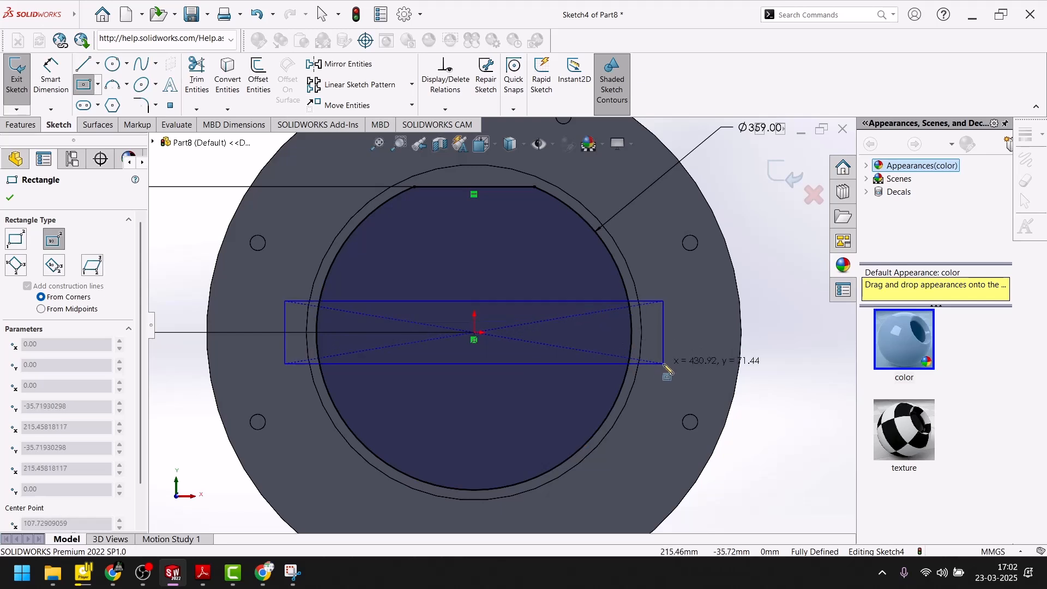
click(713, 364)
click(10, 198)
Dimension the rectangle's height and set it to 100 mm
click(50, 73)
click(714, 330)
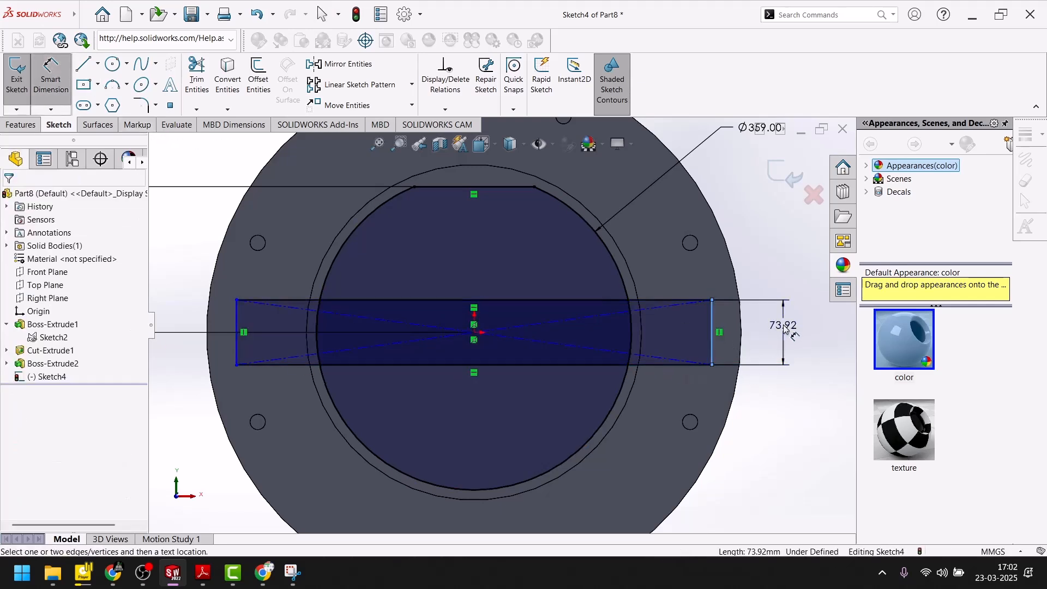
click(845, 328)
text(100)
key(Return)
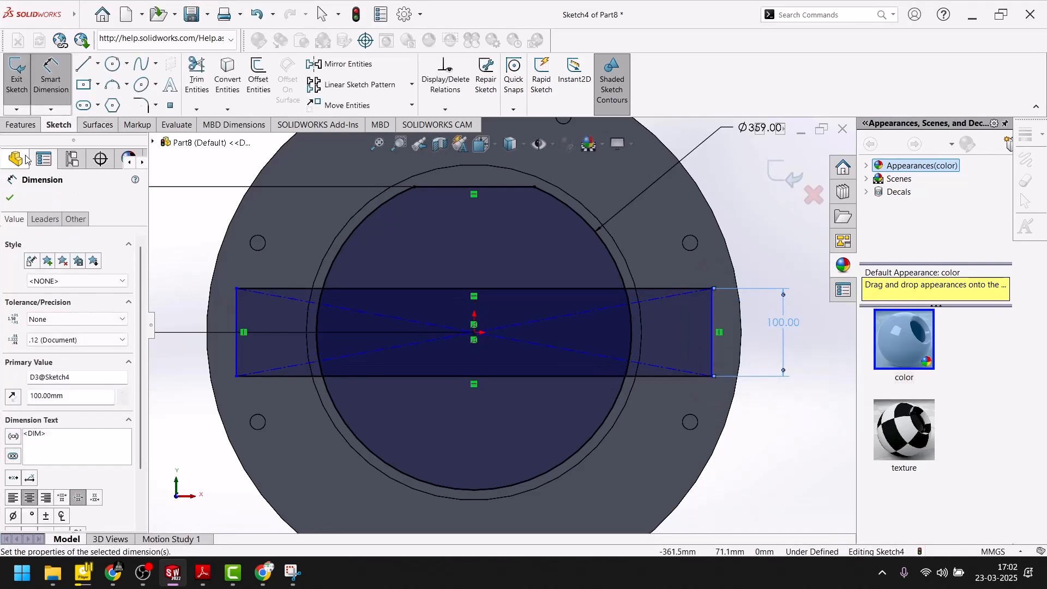
click(10, 197)
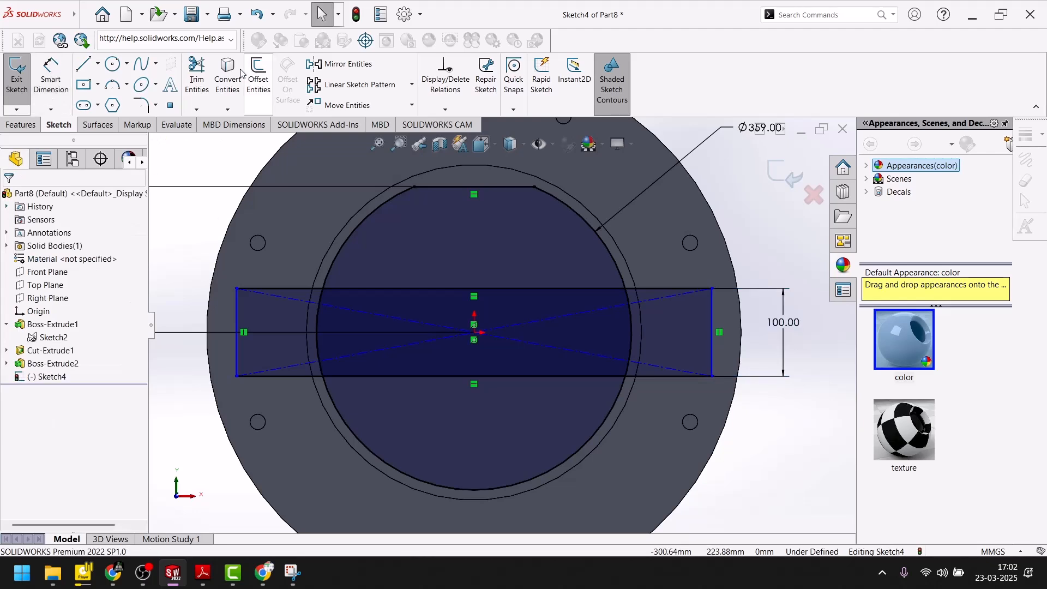
Trim away both ends of the rectangle outside the circle, leaving two horizontal slot lines within it
click(197, 77)
drag(295, 287, 239, 447)
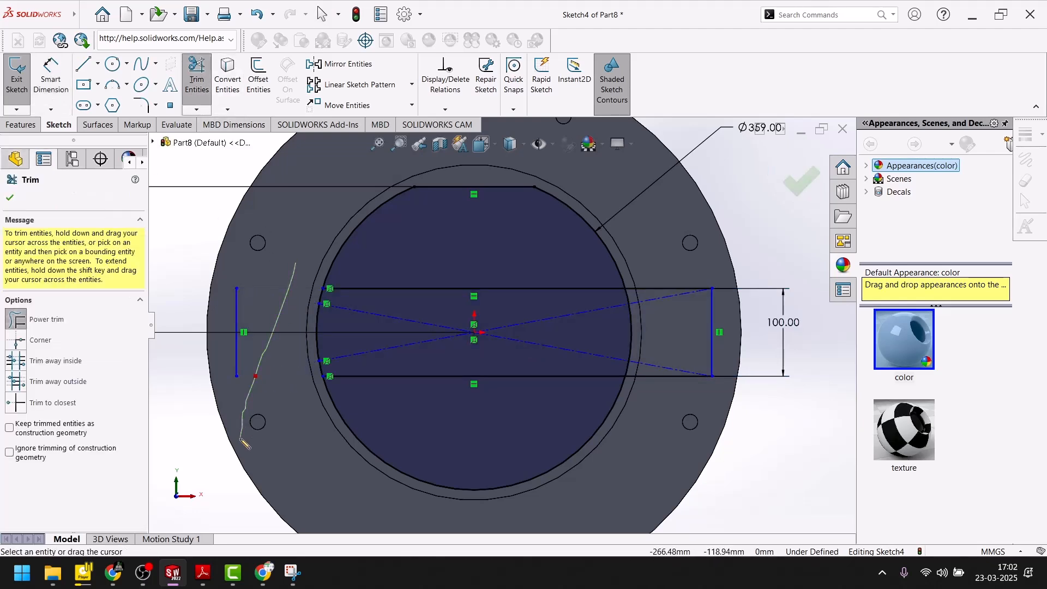
drag(260, 319, 221, 349)
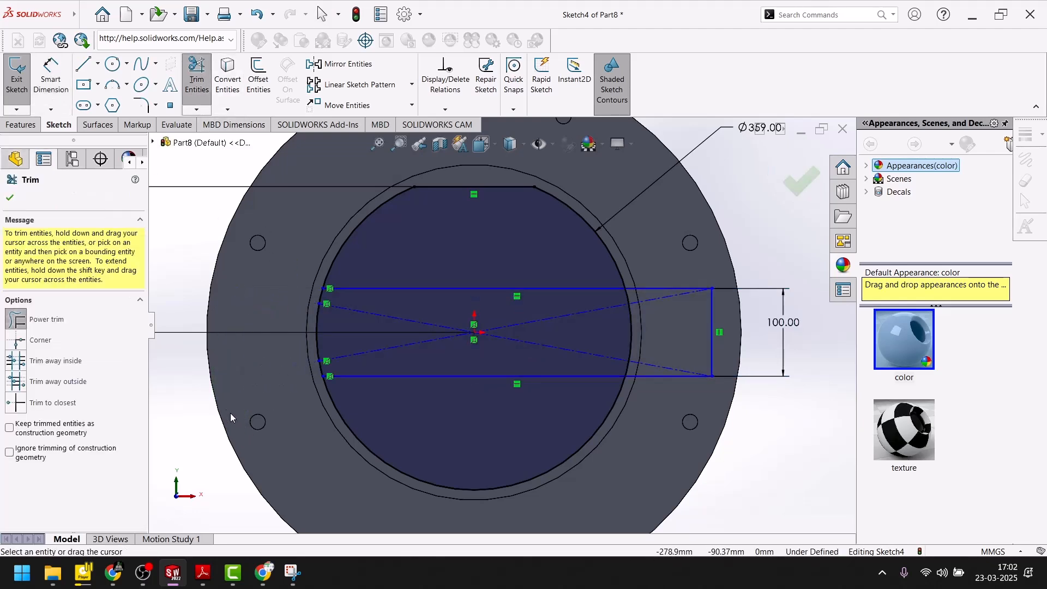
mouse_move(691, 274)
mouse_down()
mouse_move(686, 382)
mouse_move(708, 423)
mouse_move(727, 332)
mouse_up()
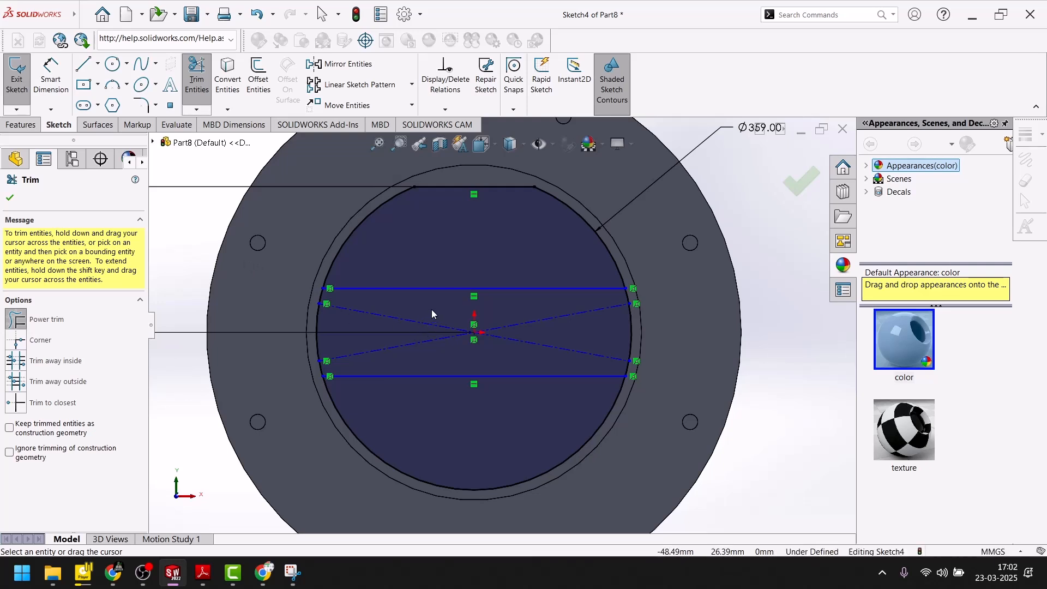
Trim away the rectangle's diagonal construction lines and the circle's left arc between the two slot lines
mouse_move(432, 306)
mouse_down()
mouse_move(306, 311)
mouse_move(300, 328)
mouse_up()
mouse_move(362, 361)
mouse_down()
mouse_move(385, 334)
mouse_move(416, 328)
mouse_up()
drag(494, 328, 540, 352)
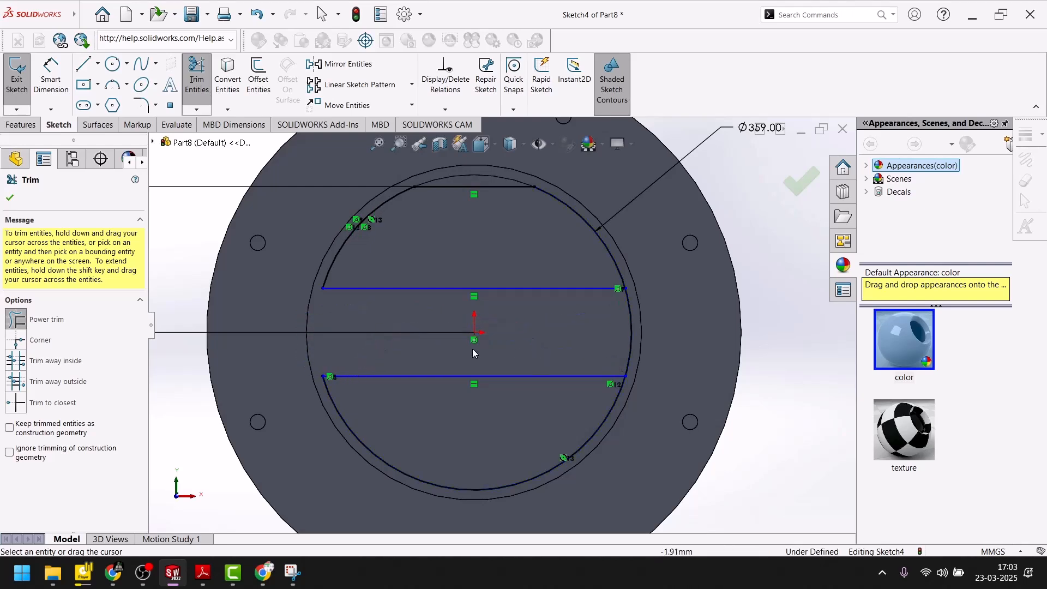
click(12, 200)
Dimension the spacing between the two horizontal slot lines again at 100 mm
scroll(499, 333, down, 3)
scroll(349, 276, up, 5)
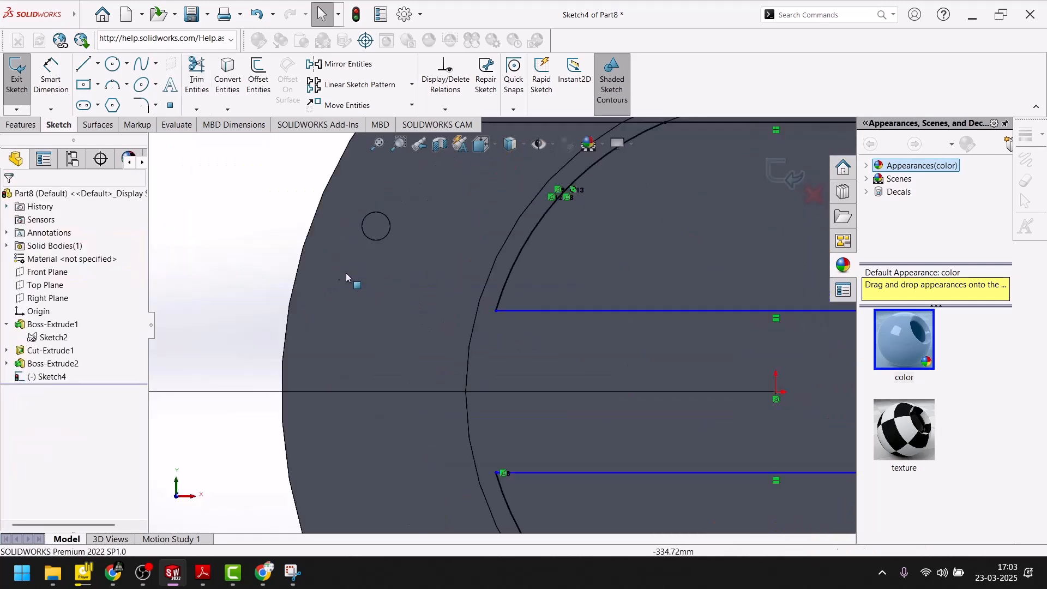
click(50, 77)
click(622, 321)
click(624, 366)
click(775, 349)
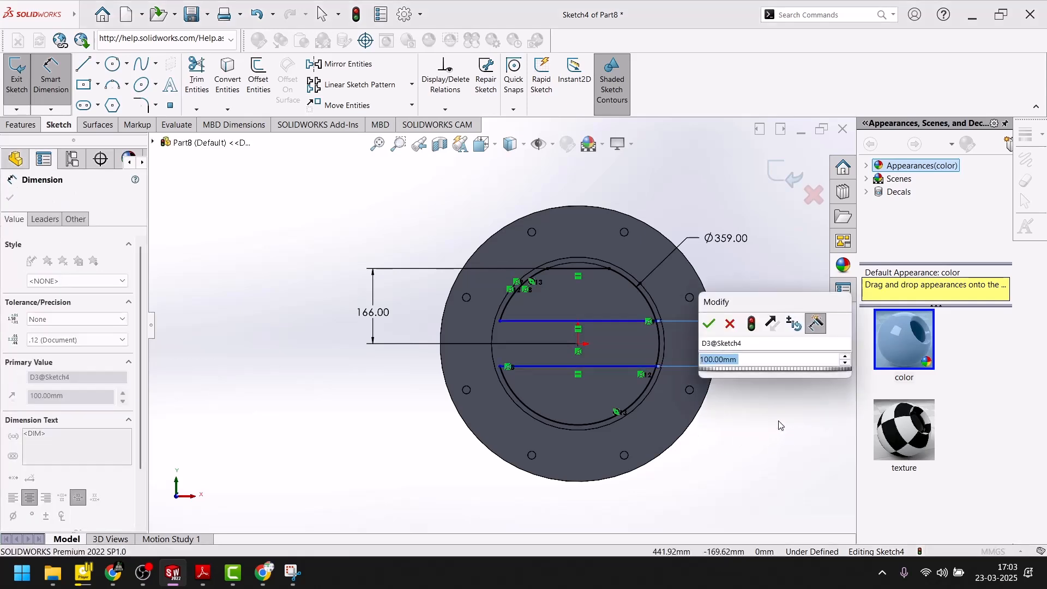
click(709, 322)
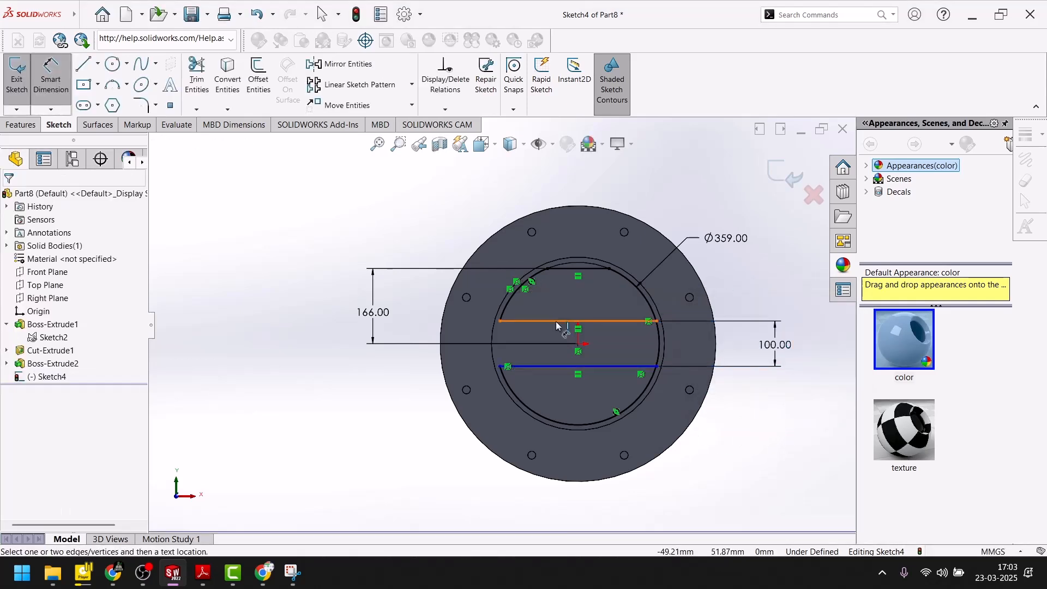
Inspect the upper slot line's left endpoint where it meets the boss arc
scroll(571, 336, down, 6)
scroll(339, 306, down, 3)
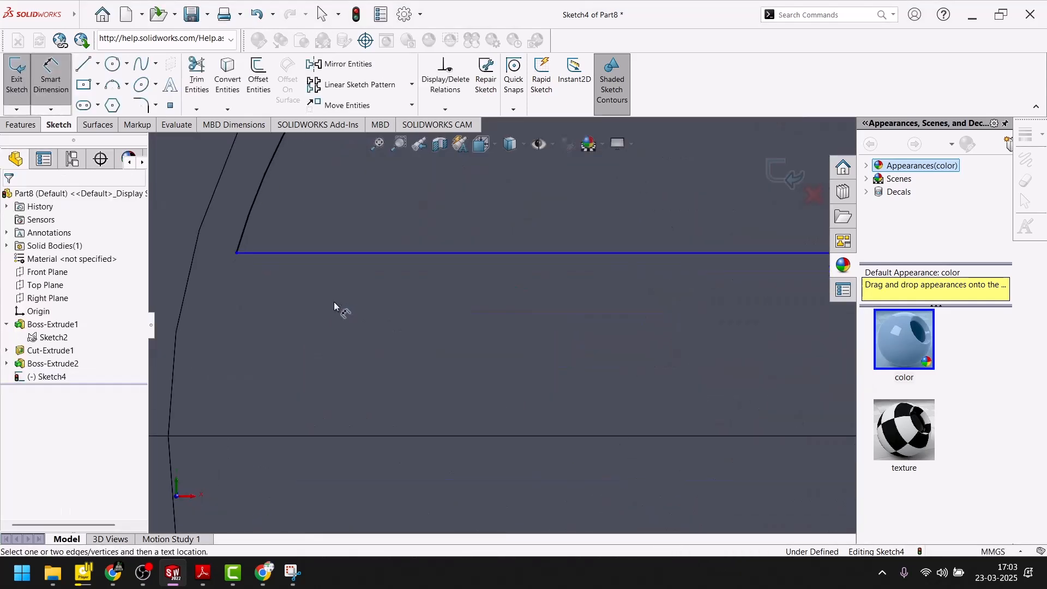
click(236, 254)
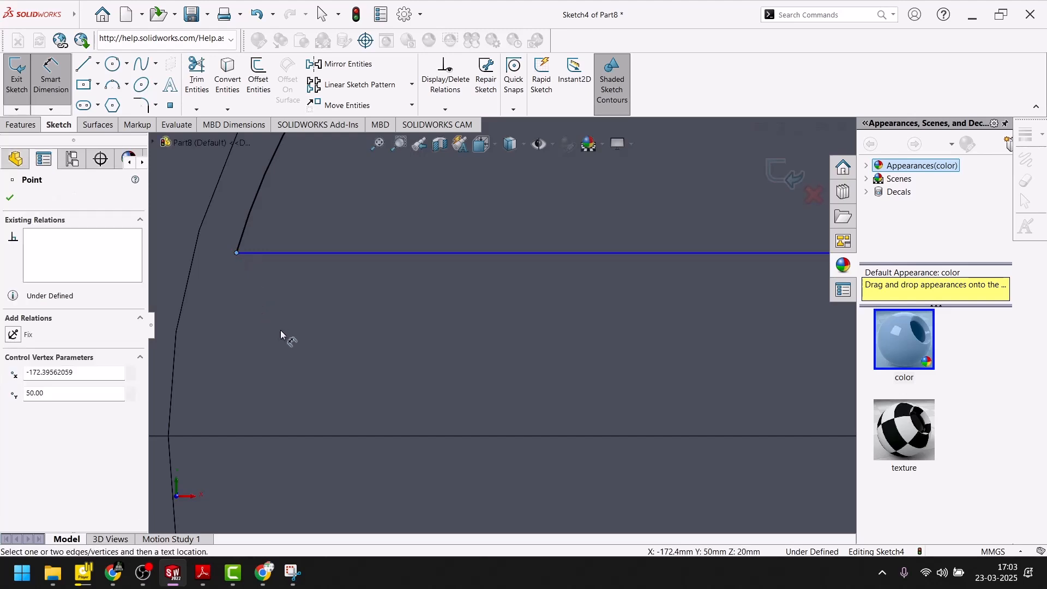
key(Escape)
key(Escape)
scroll(289, 335, up, 5)
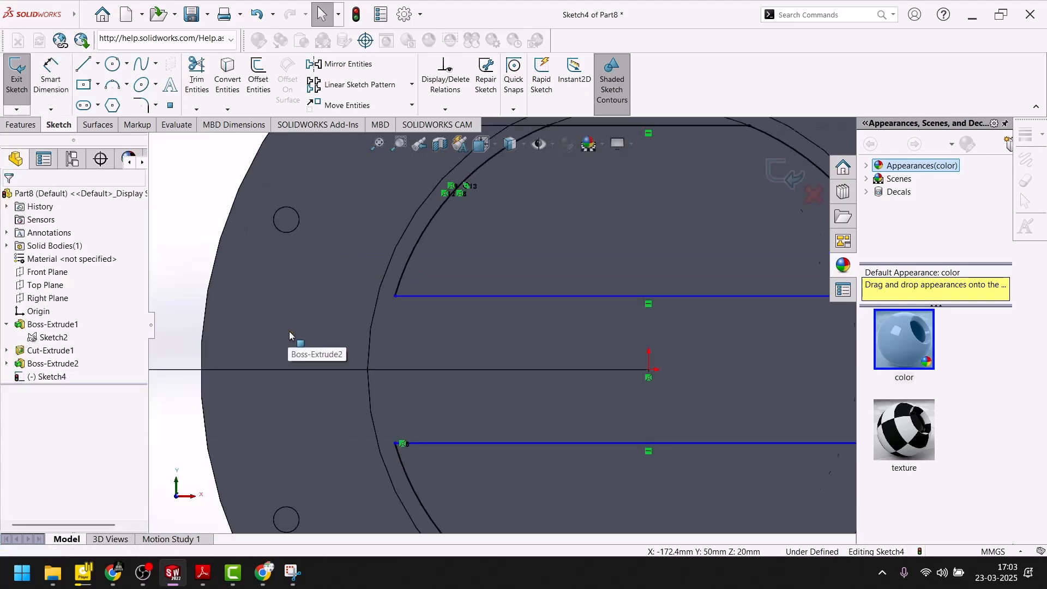
scroll(290, 336, up, 2)
Examine the slot line endpoints in a tilted view and check the relations available for the upper line, its left endpoint and the arc
middle_drag(613, 334, 614, 345)
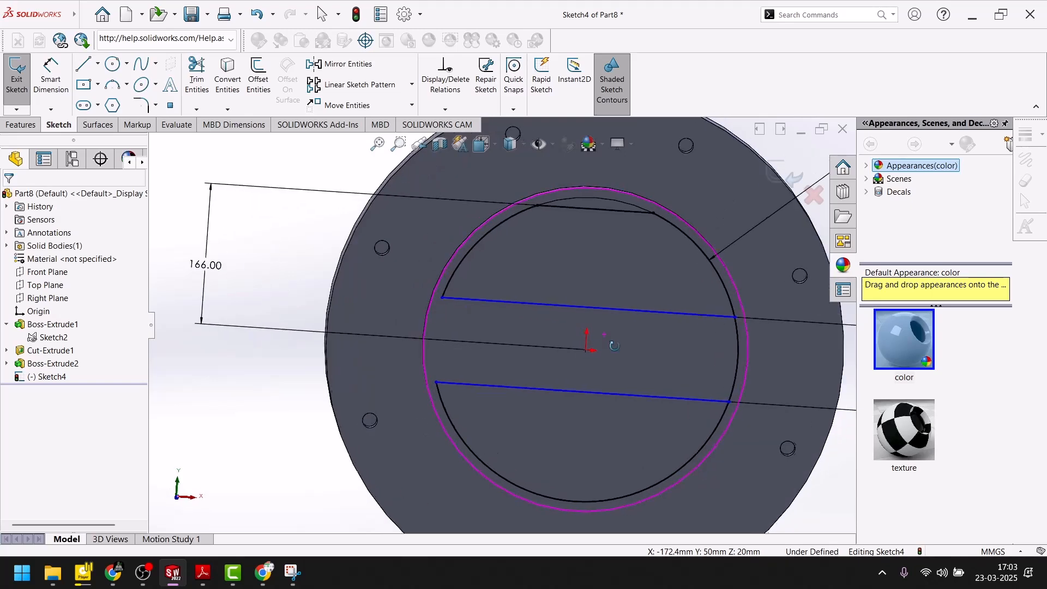
scroll(595, 335, down, 6)
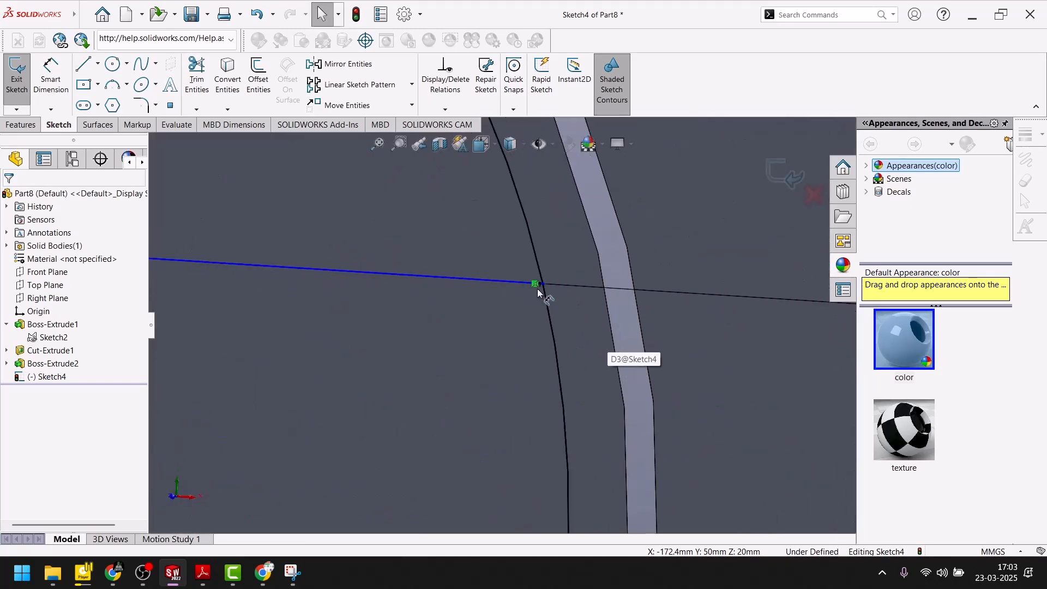
scroll(575, 331, up, 6)
scroll(332, 334, down, 6)
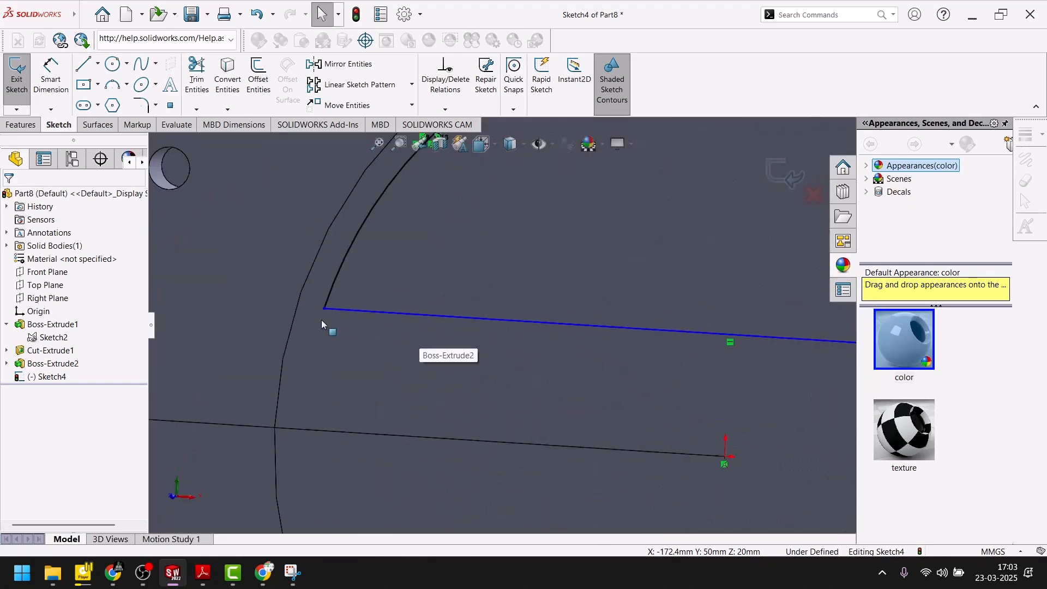
click(325, 309)
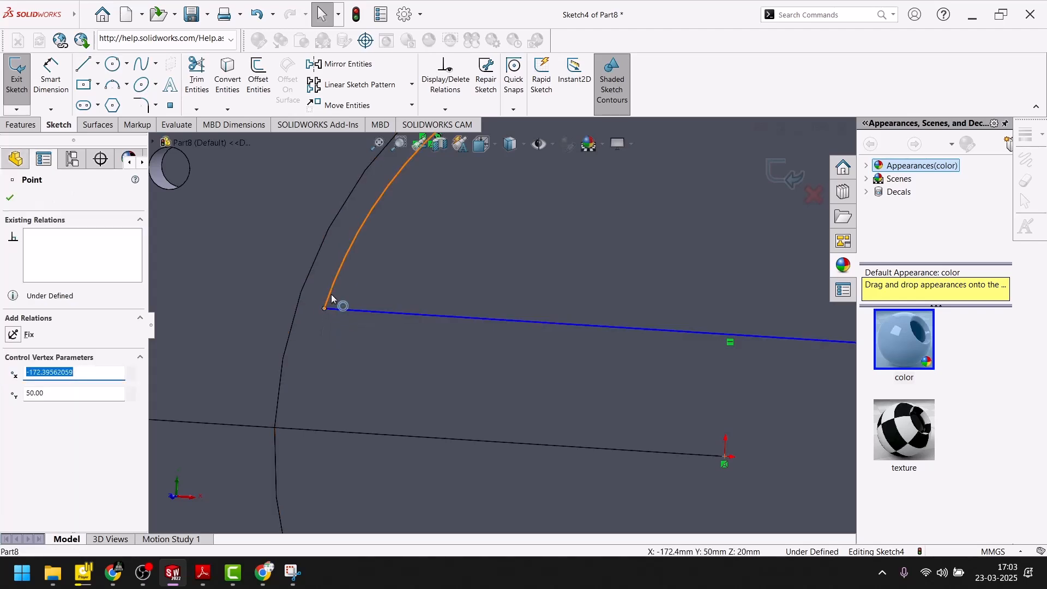
ctrl+click(338, 305)
ctrl+click(339, 310)
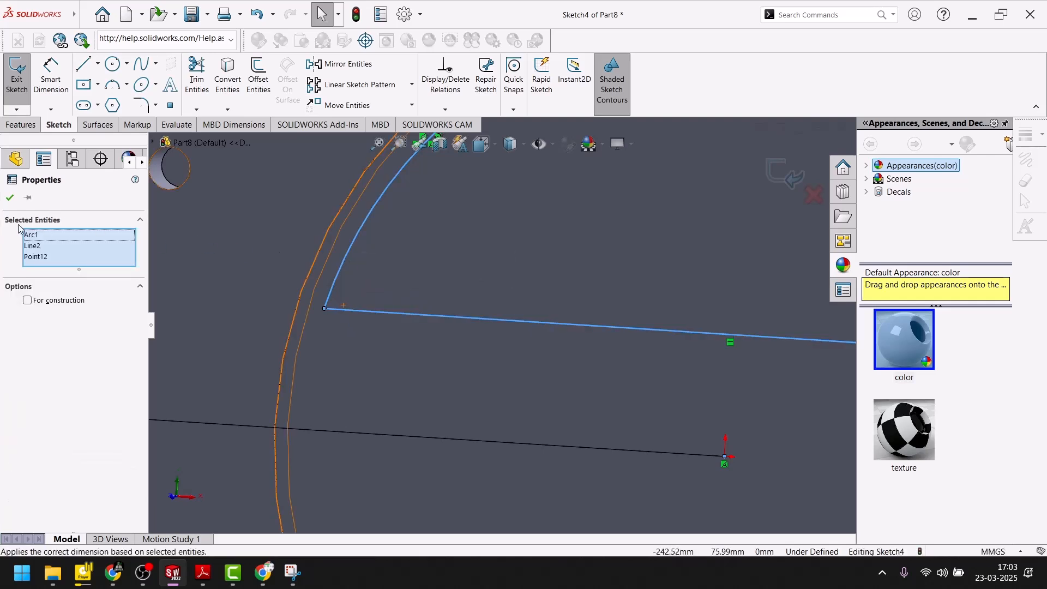
click(9, 199)
scroll(374, 366, up, 3)
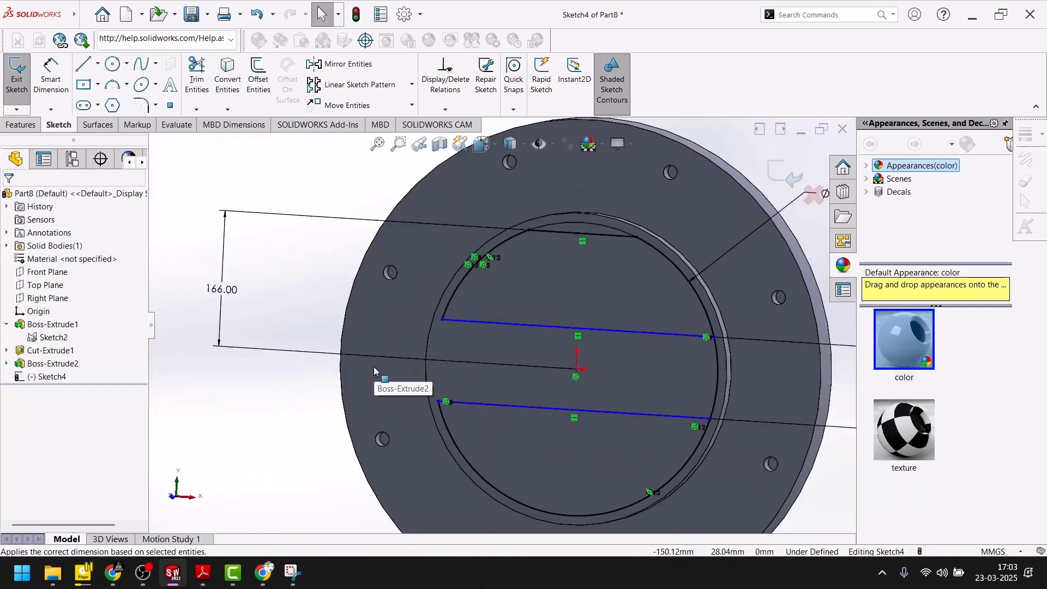
scroll(571, 306, down, 3)
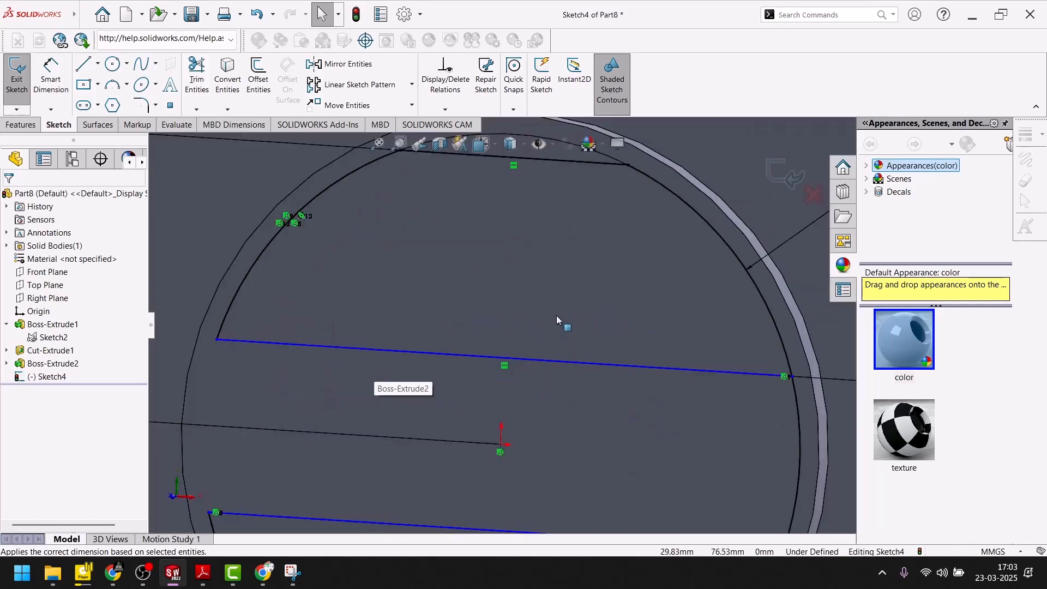
Examine the slot profile and its dimensions, then select the upper slot line's left endpoint to check its position and relations
scroll(557, 315, up, 3)
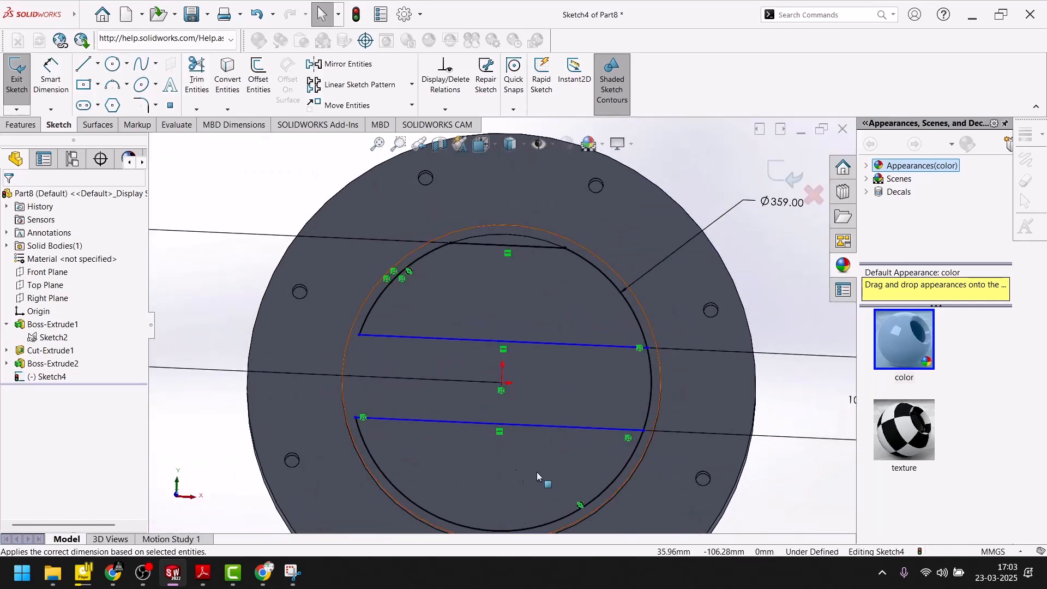
scroll(584, 381, down, 6)
scroll(580, 382, up, 5)
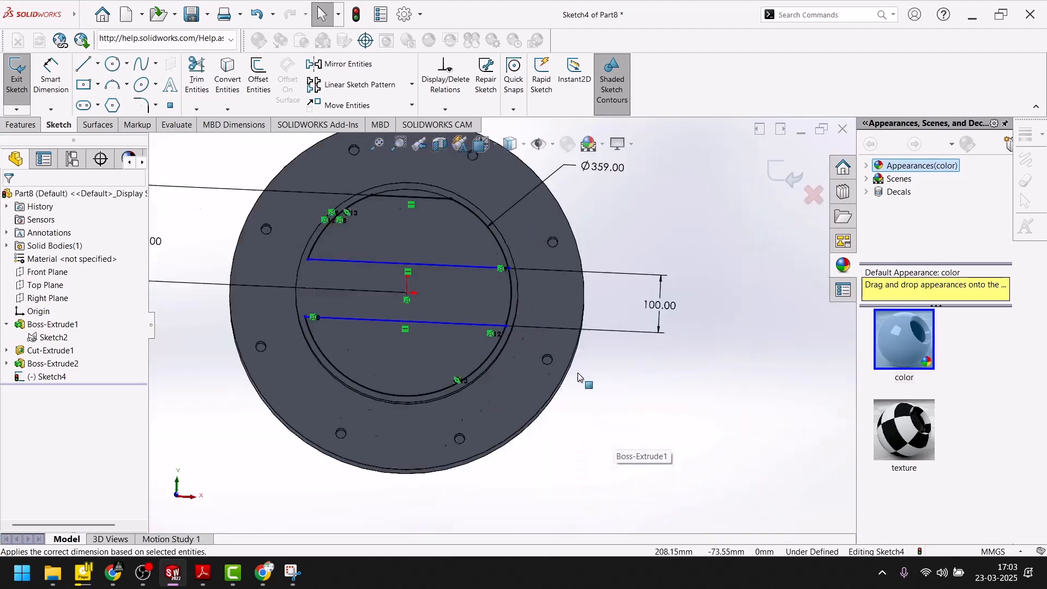
scroll(496, 320, down, 4)
scroll(563, 243, up, 4)
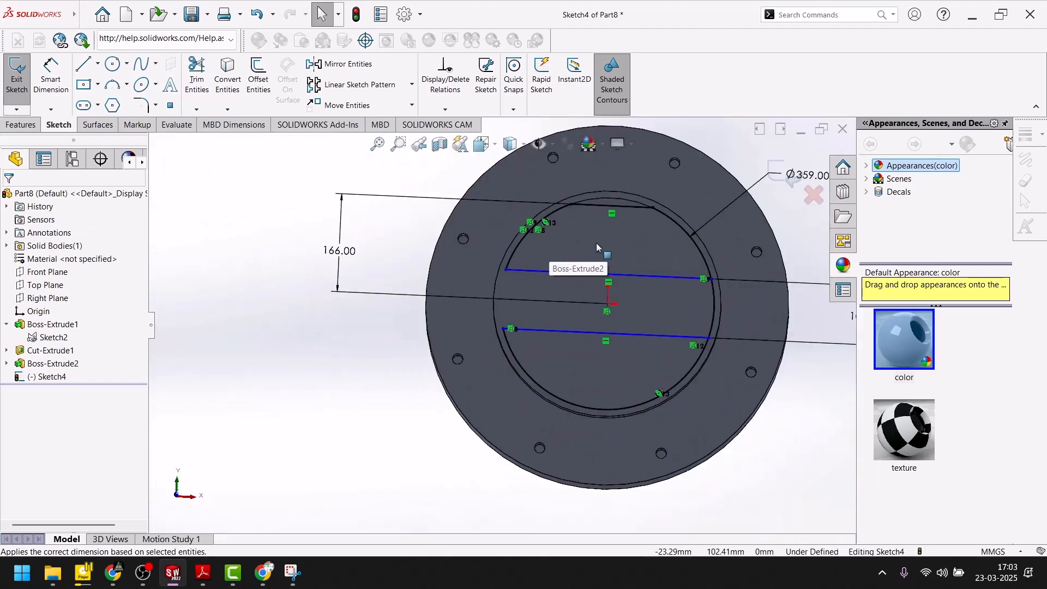
scroll(595, 243, down, 3)
drag(330, 328, 380, 350)
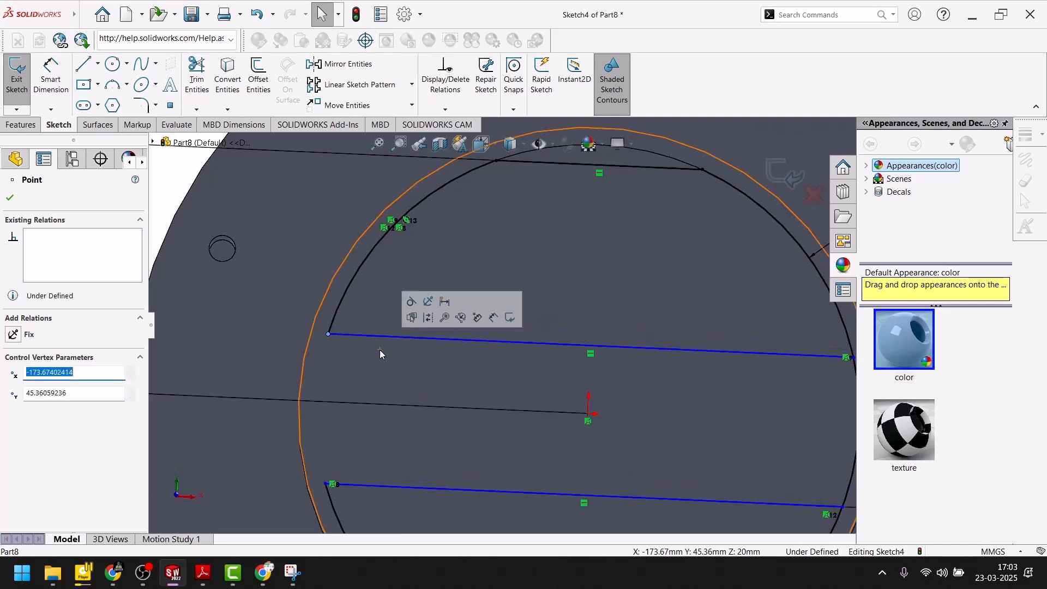
click(51, 77)
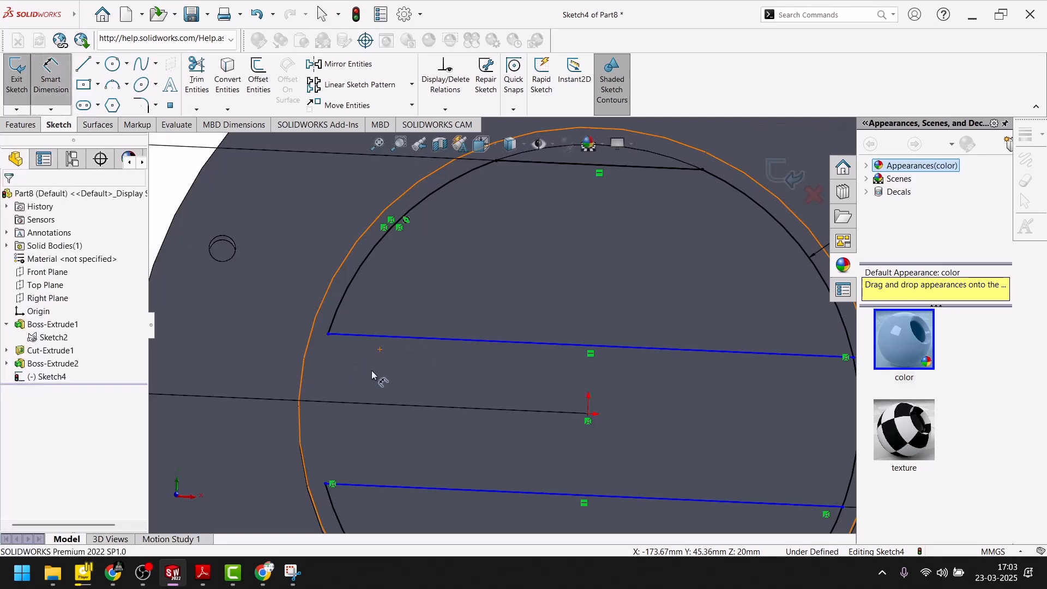
key(Escape)
scroll(480, 404, up, 3)
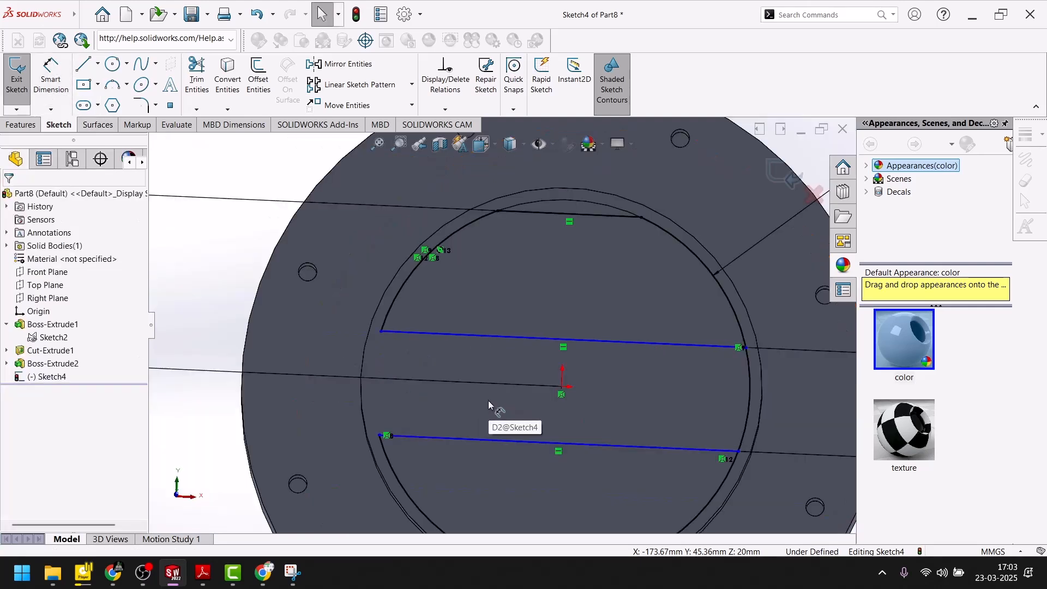
Apply a horizontal relation to the two slot lines
click(515, 339)
ctrl+click(508, 441)
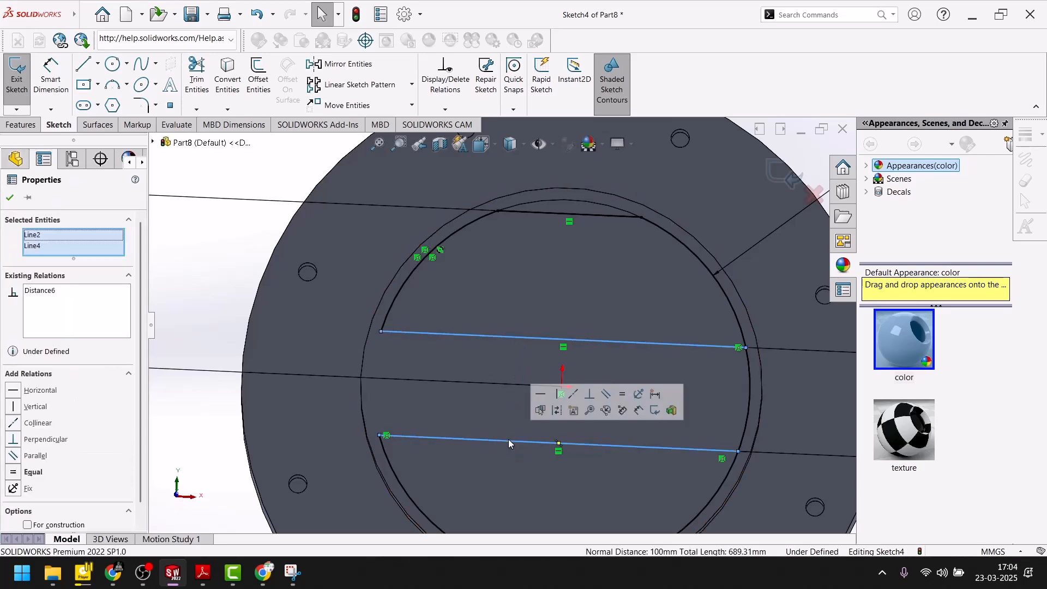
click(540, 393)
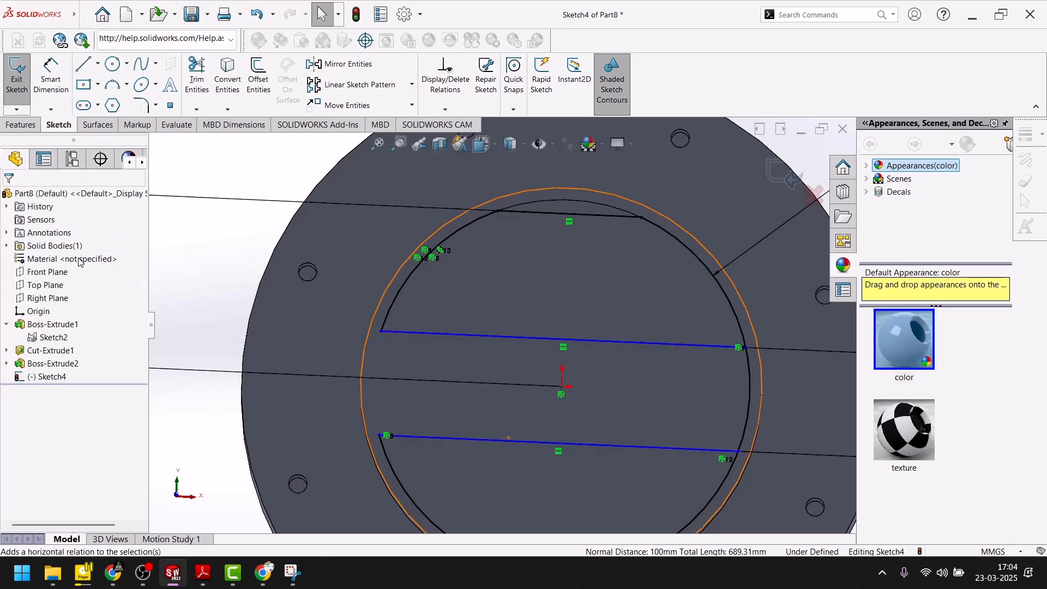
Move the upper slot line's left endpoint in a tilted view to test which way the slot can still shift
scroll(180, 304, up, 5)
mouse_move(362, 332)
middle_down()
mouse_move(352, 340)
mouse_move(386, 319)
mouse_move(374, 345)
middle_up()
scroll(459, 332, down, 5)
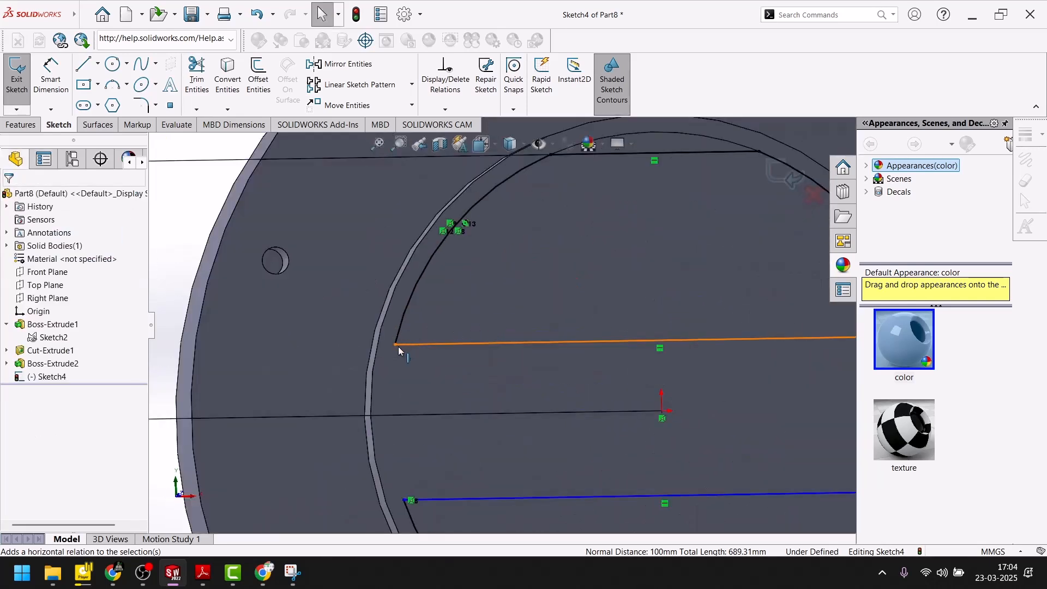
click(406, 312)
drag(408, 312, 415, 339)
Dimension the upper slot line 50 mm from the origin and exit the sketch
click(51, 77)
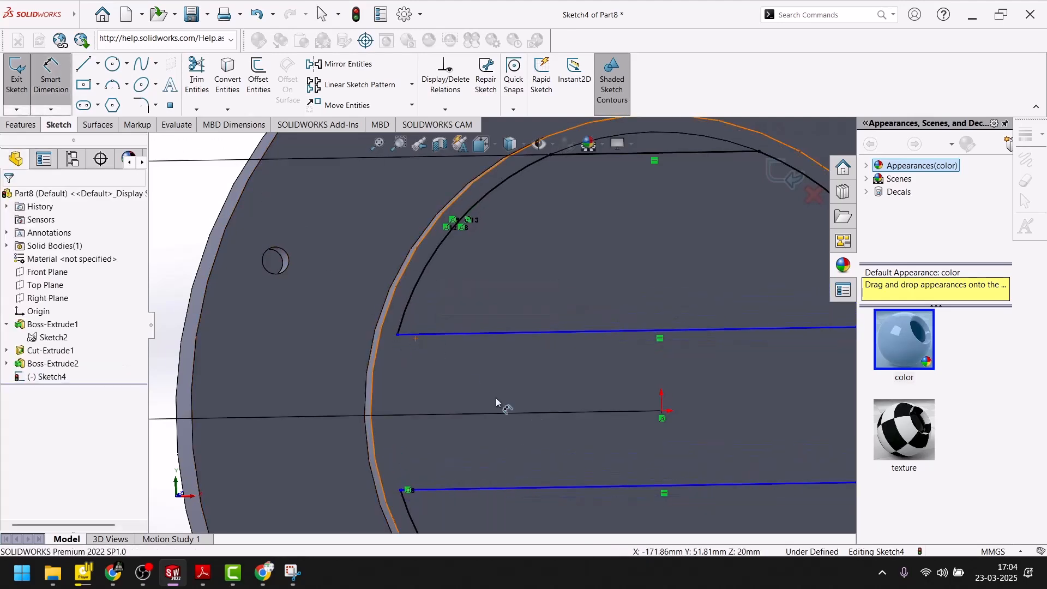
click(663, 413)
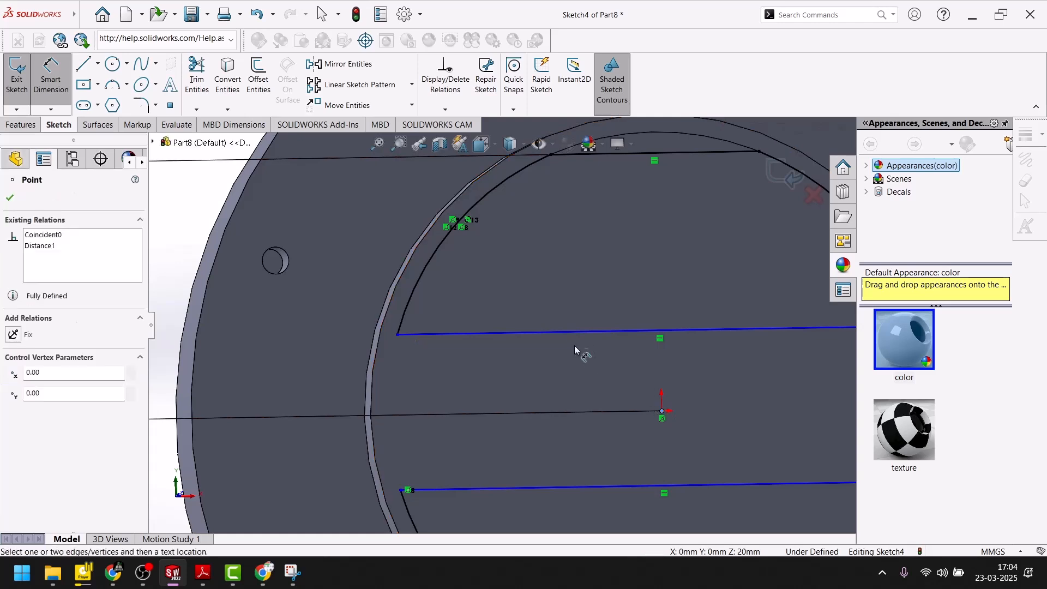
click(570, 332)
click(533, 383)
key(Return)
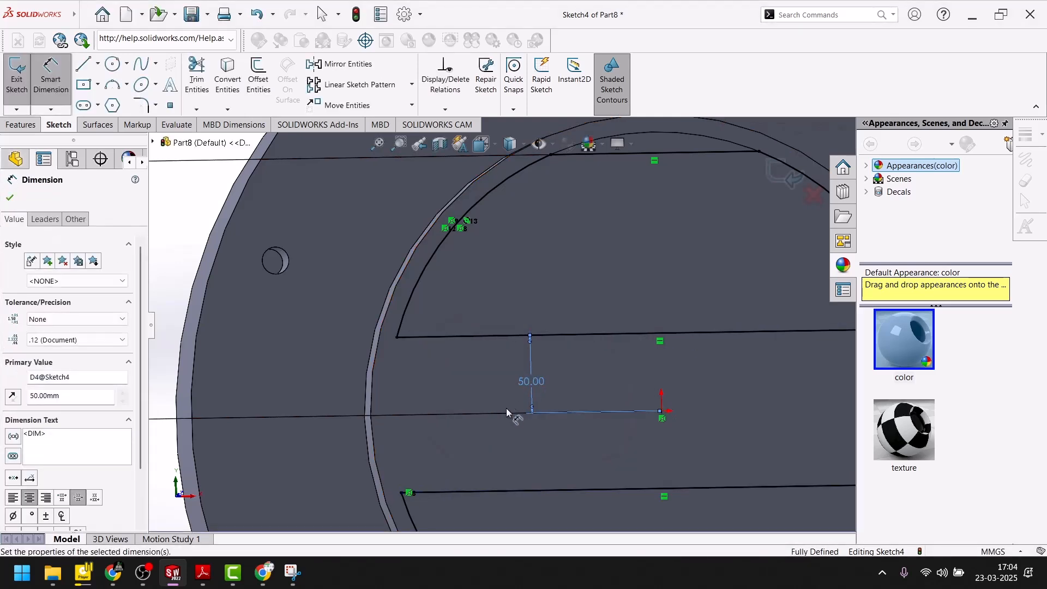
scroll(505, 402, up, 6)
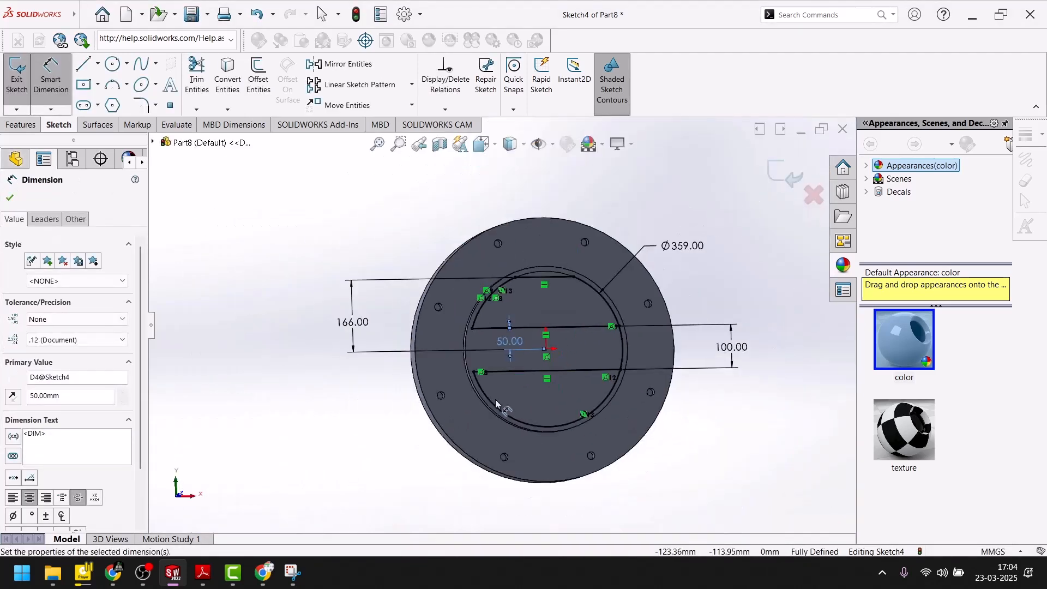
click(10, 197)
click(776, 183)
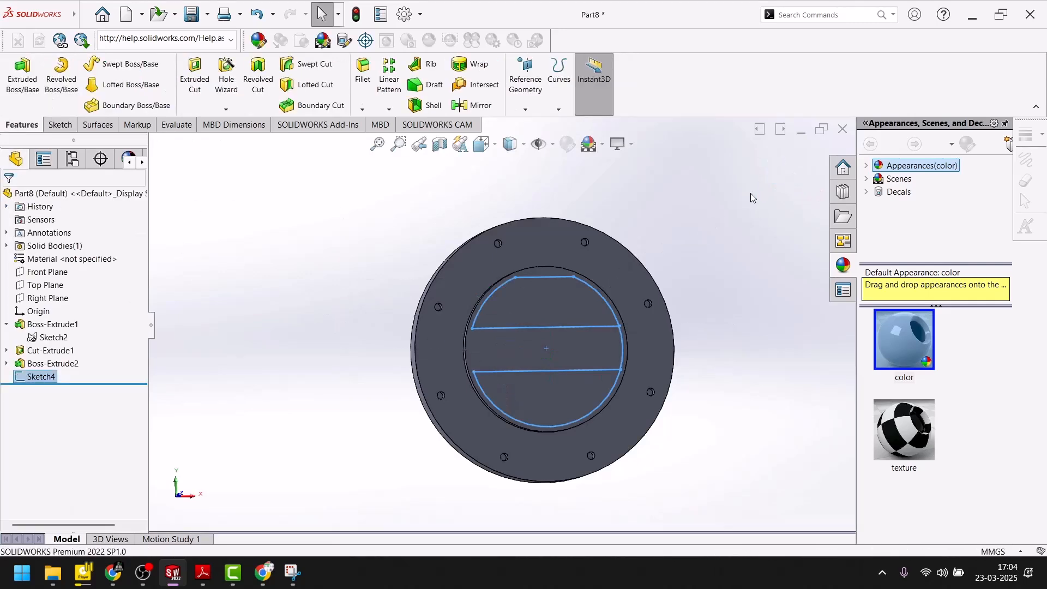
Set up a 50 mm boss extrusion of the two sketch regions above and below the slot
click(23, 84)
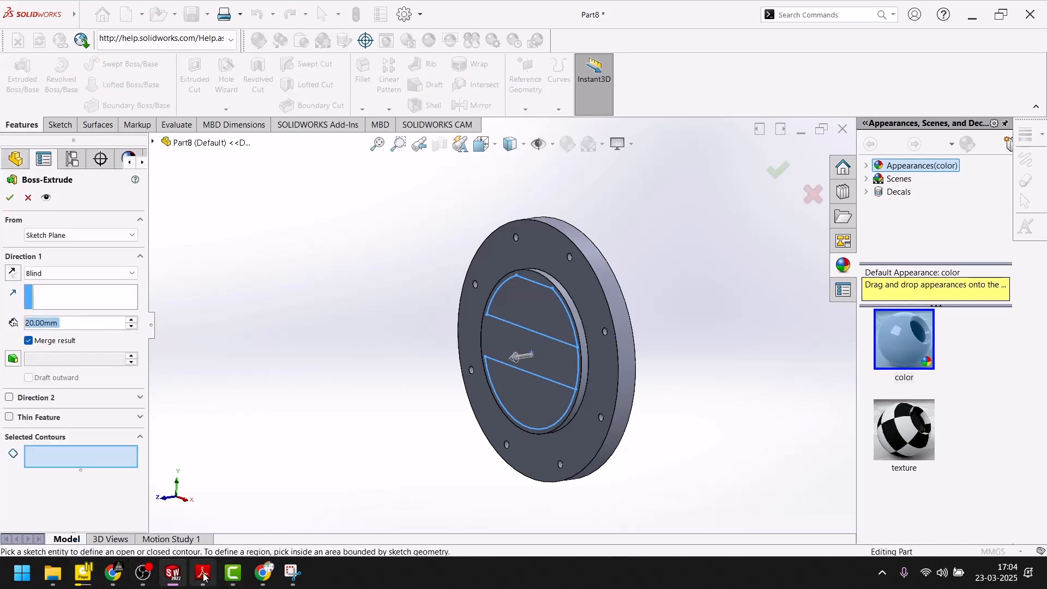
text(50)
key(Return)
click(535, 305)
click(537, 409)
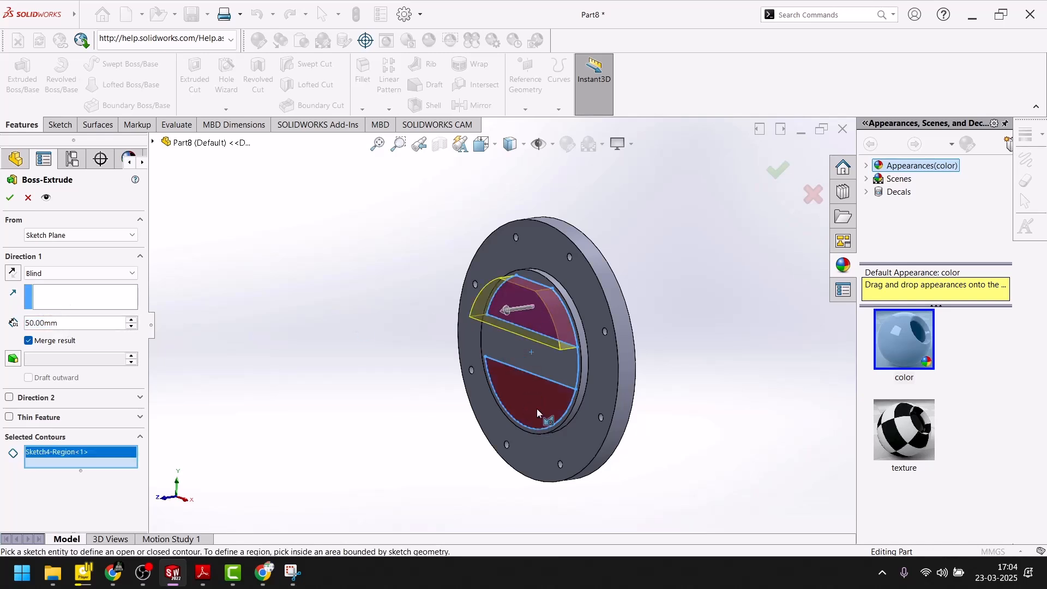
Check the boss height in the exercise PDF and extrude the two segments to a depth of 80 mm
click(210, 581)
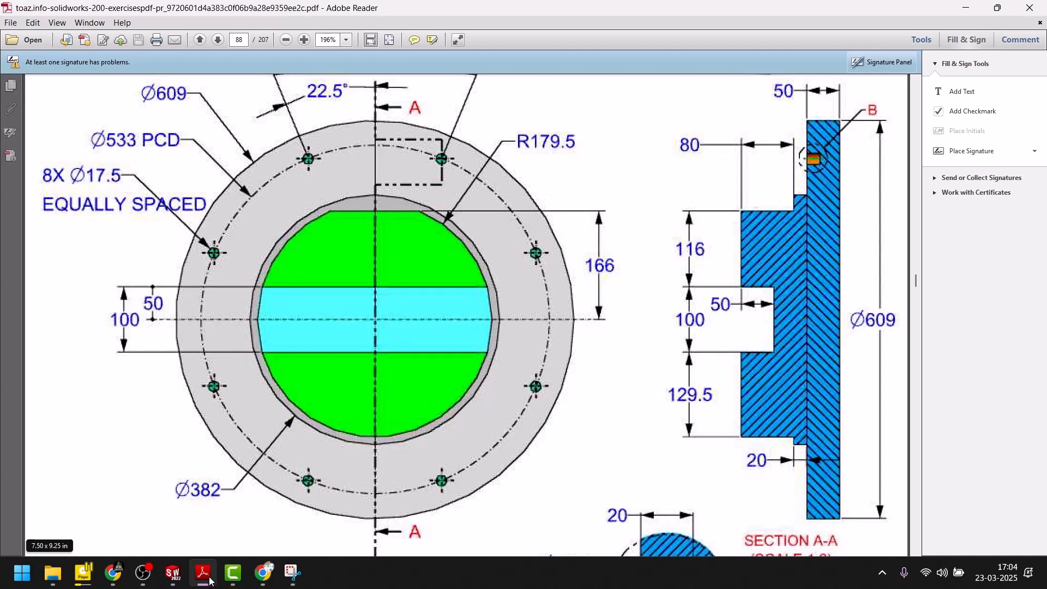
click(211, 580)
drag(66, 322, 23, 325)
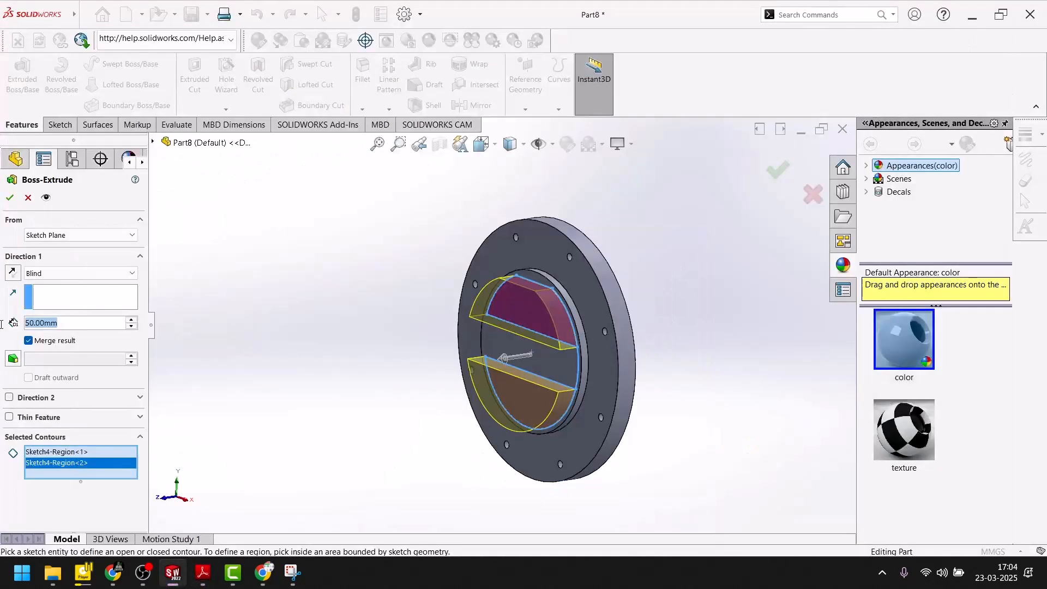
text(80)
key(Return)
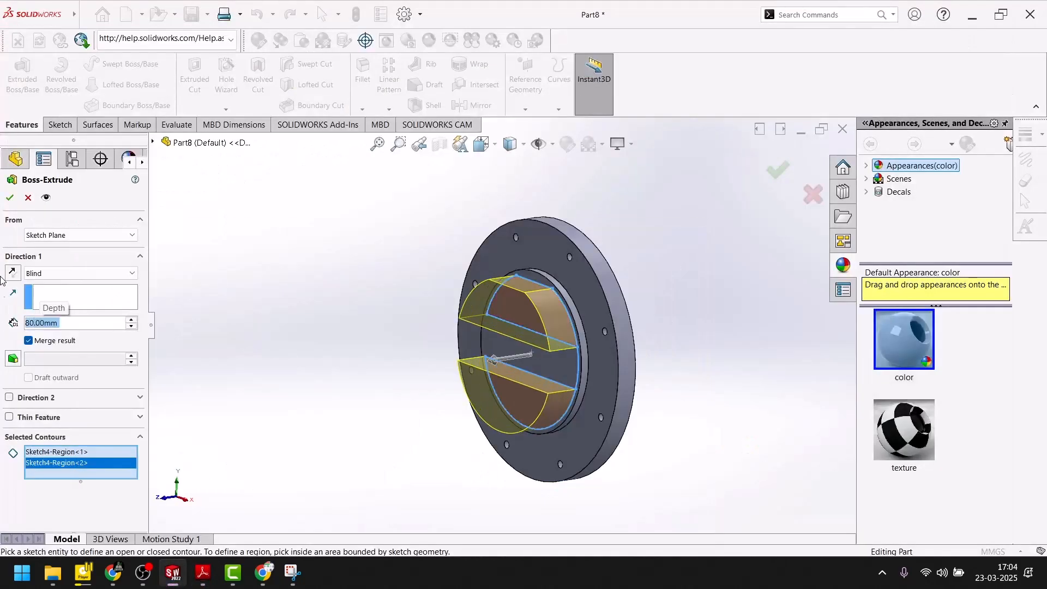
click(9, 197)
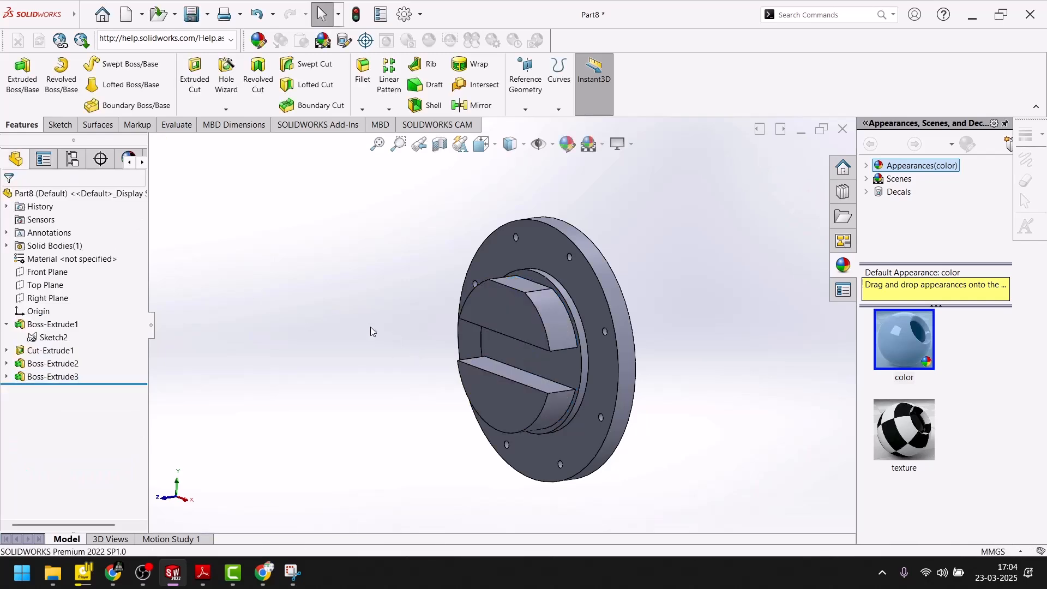
View the part isometrically and consult the coloured illustration of Exercise 83 in the PDF
key(space)
click(532, 384)
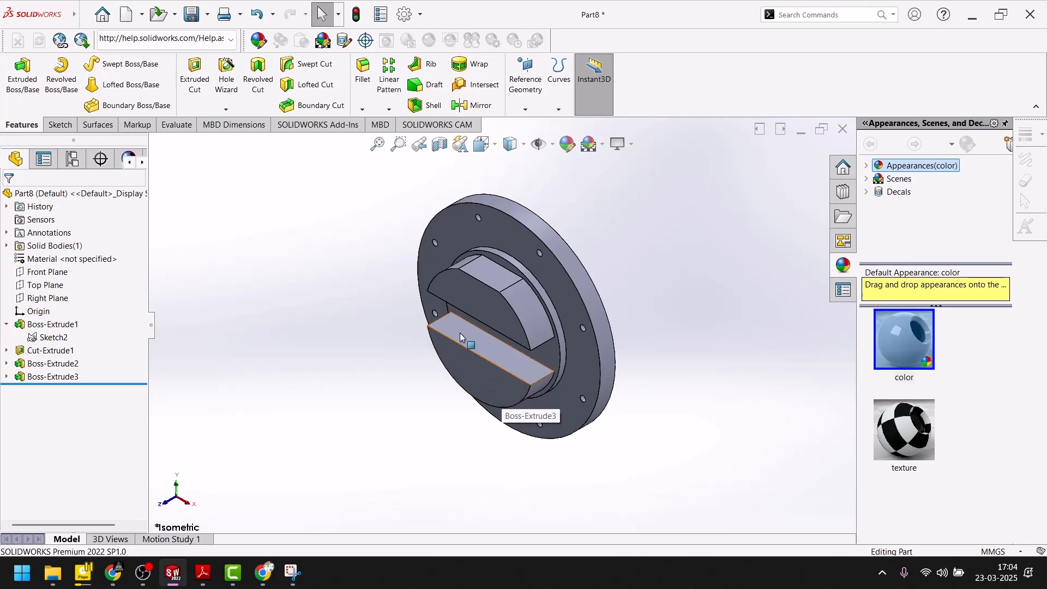
click(202, 573)
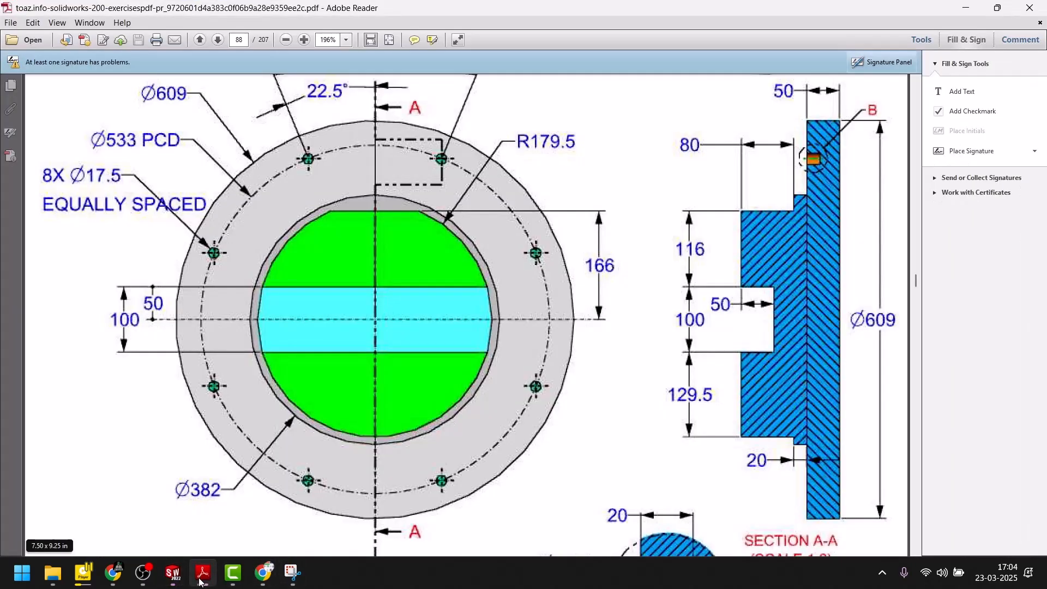
scroll(470, 371, up, 5)
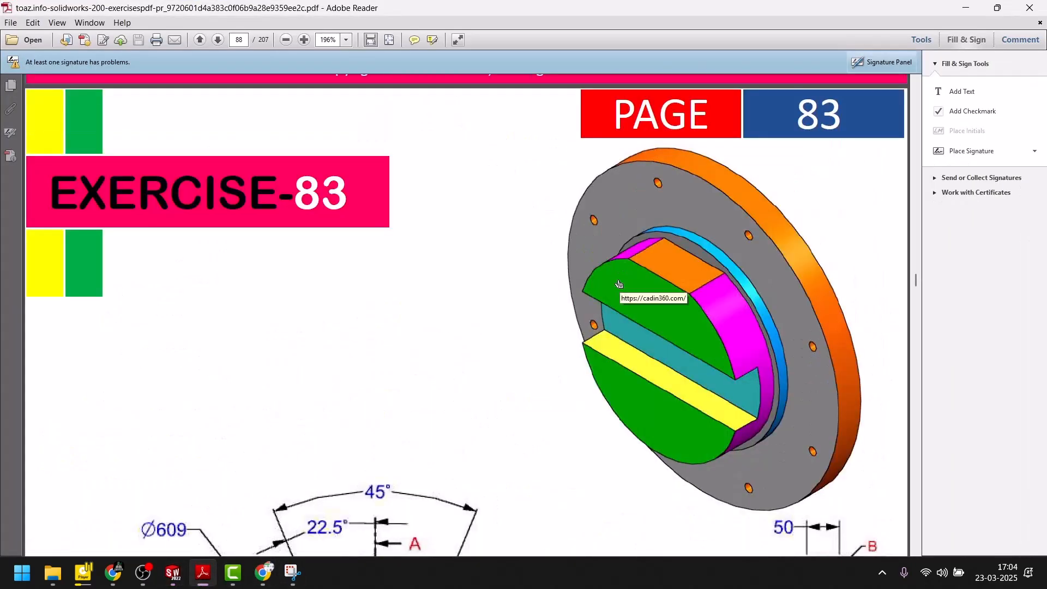
click(205, 574)
Colour the disc's outer cylindrical face orange (RGB 255, 95, 2)
click(570, 264)
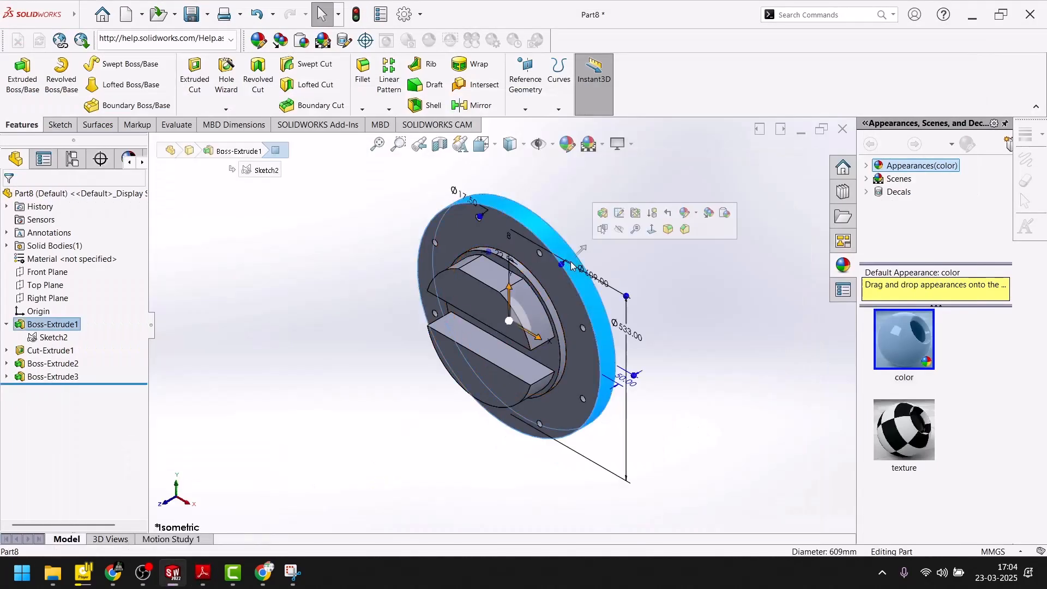
click(570, 145)
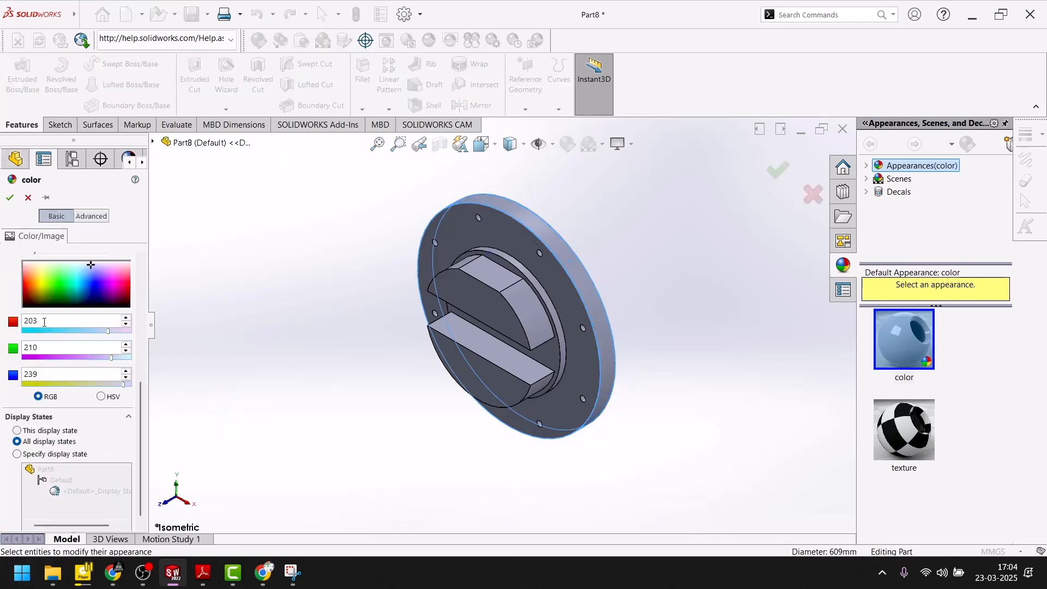
click(30, 283)
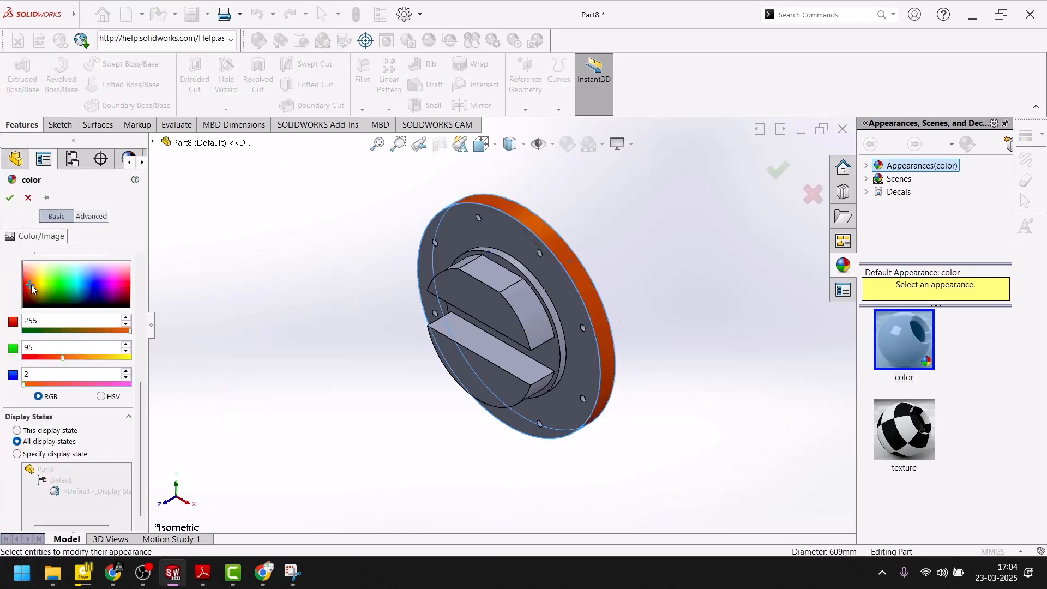
click(10, 198)
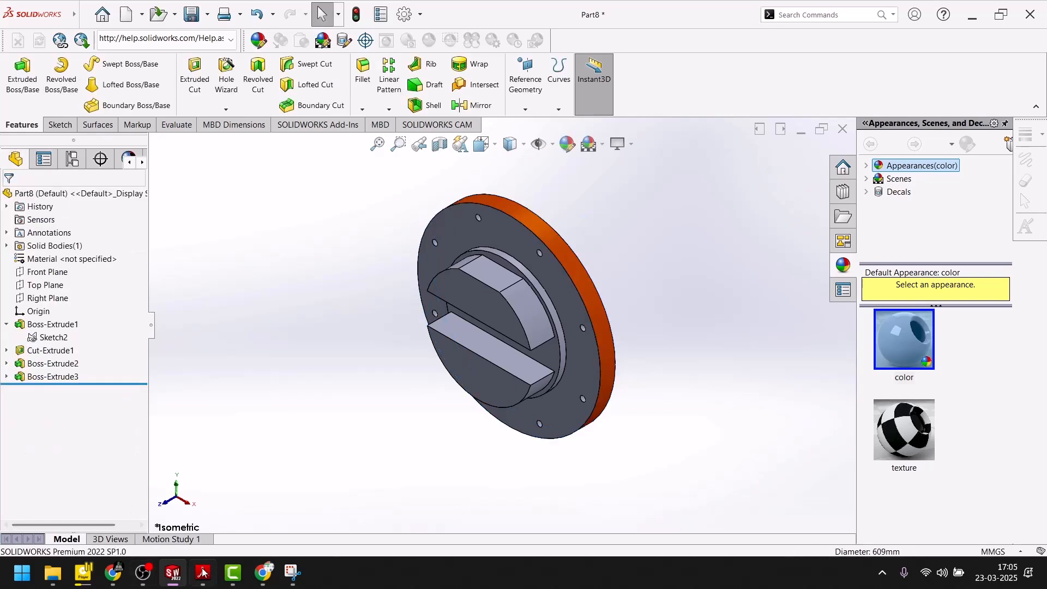
Check the colours in the exercise PDF and colour the flat front faces of both boss segments green
click(200, 572)
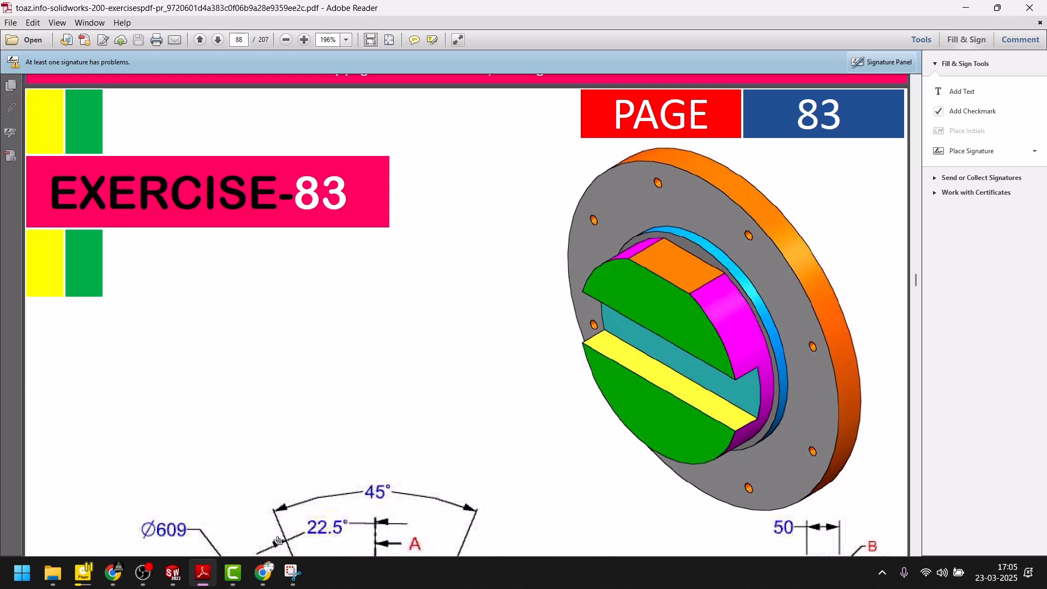
click(203, 572)
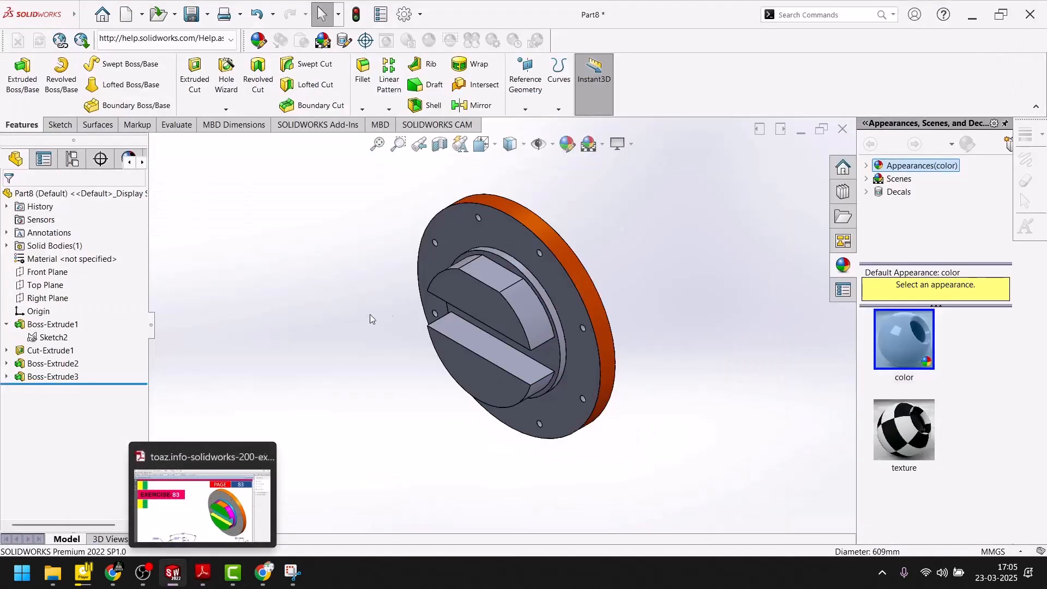
click(483, 294)
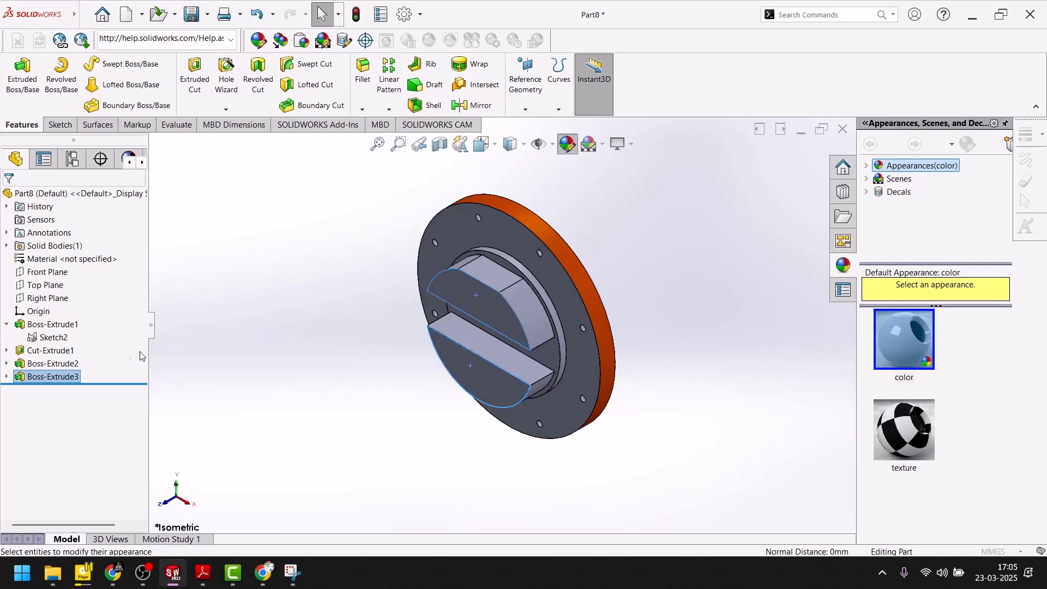
click(56, 469)
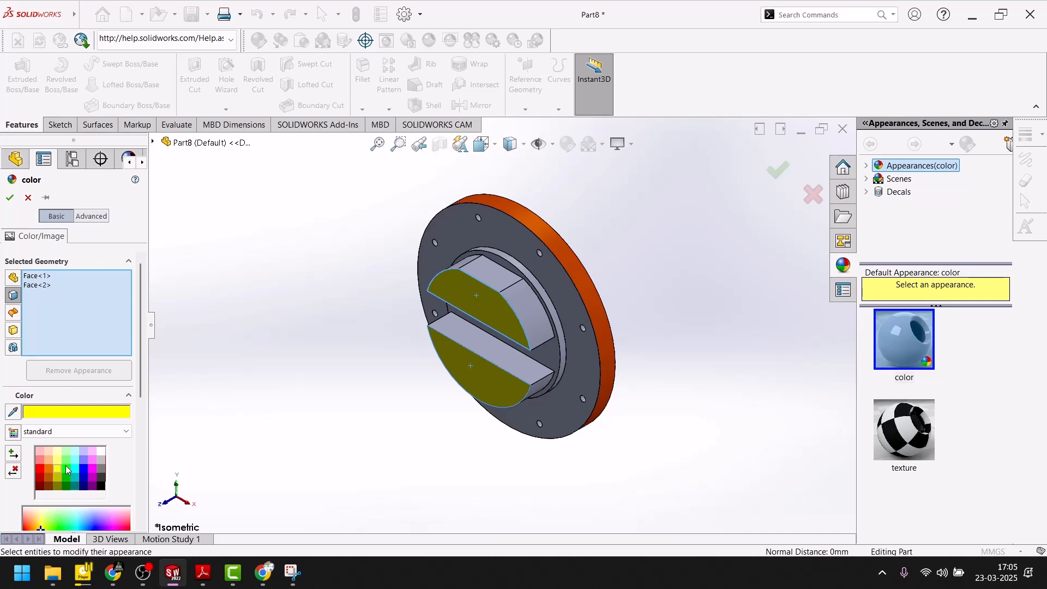
click(66, 469)
click(8, 198)
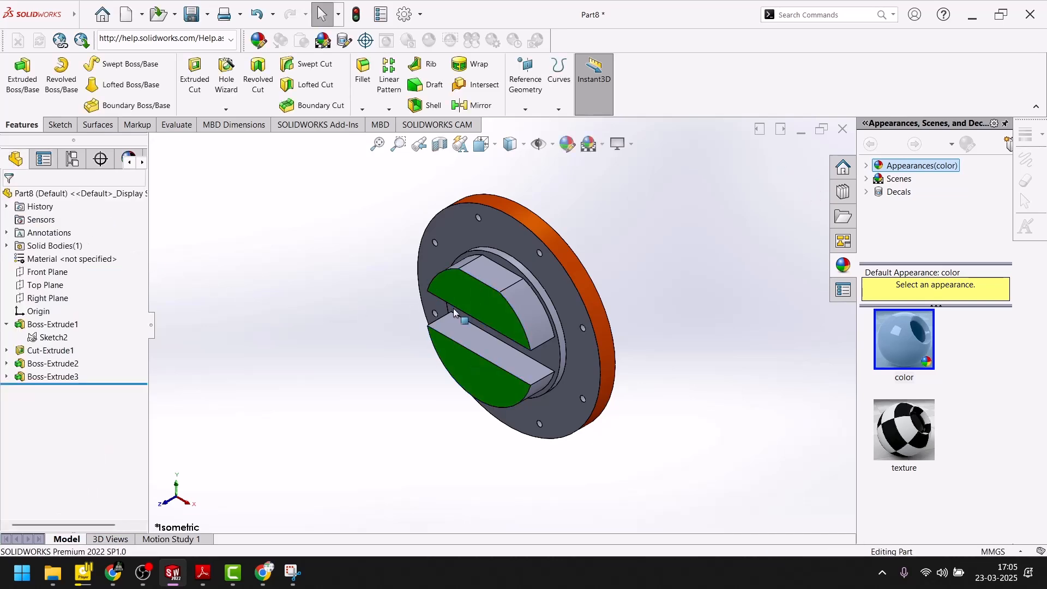
Colour the two facing slot walls of the boss segments yellow
scroll(476, 280, down, 5)
click(498, 451)
scroll(499, 450, up, 2)
middle_drag(498, 451, 594, 356)
ctrl+click(533, 354)
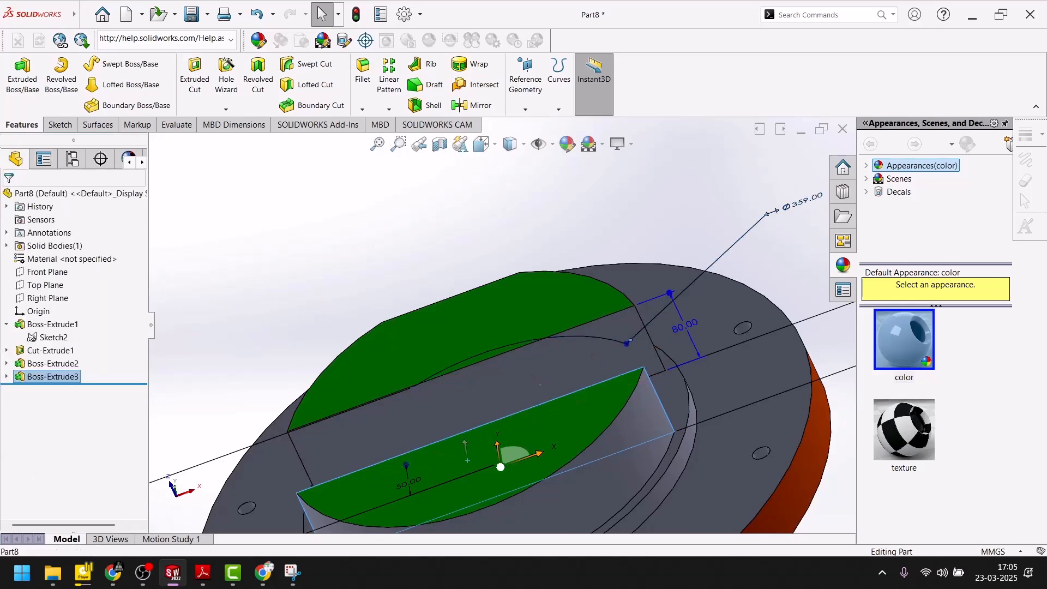
click(533, 370)
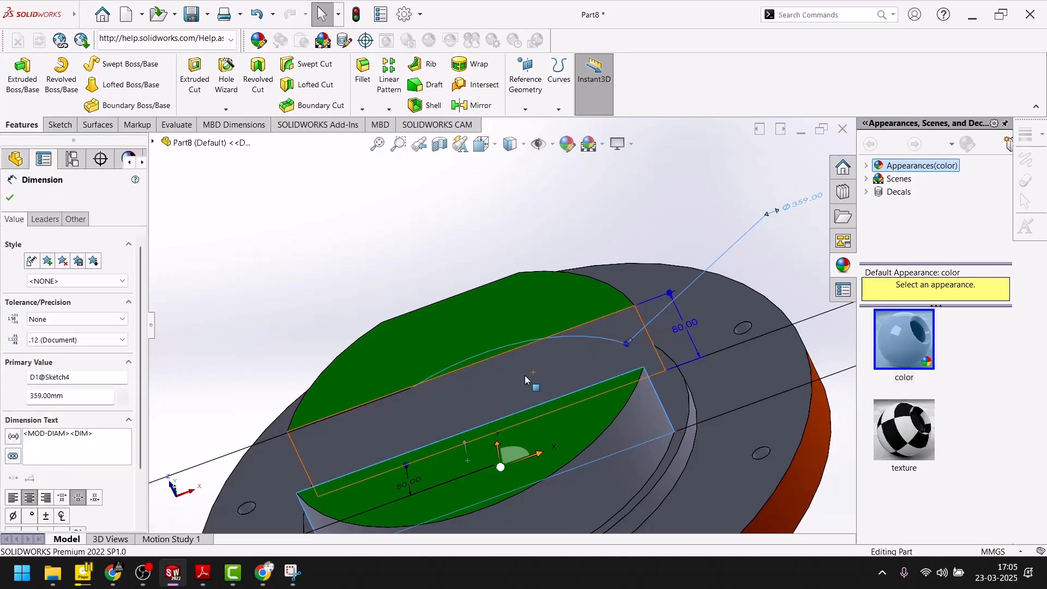
click(516, 377)
middle_drag(513, 383, 447, 521)
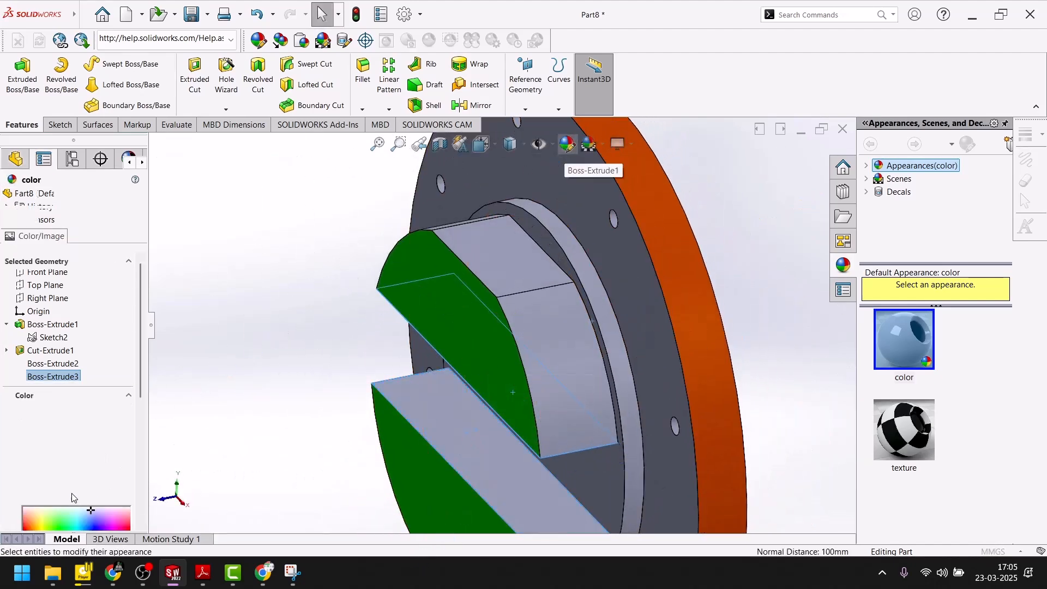
click(57, 469)
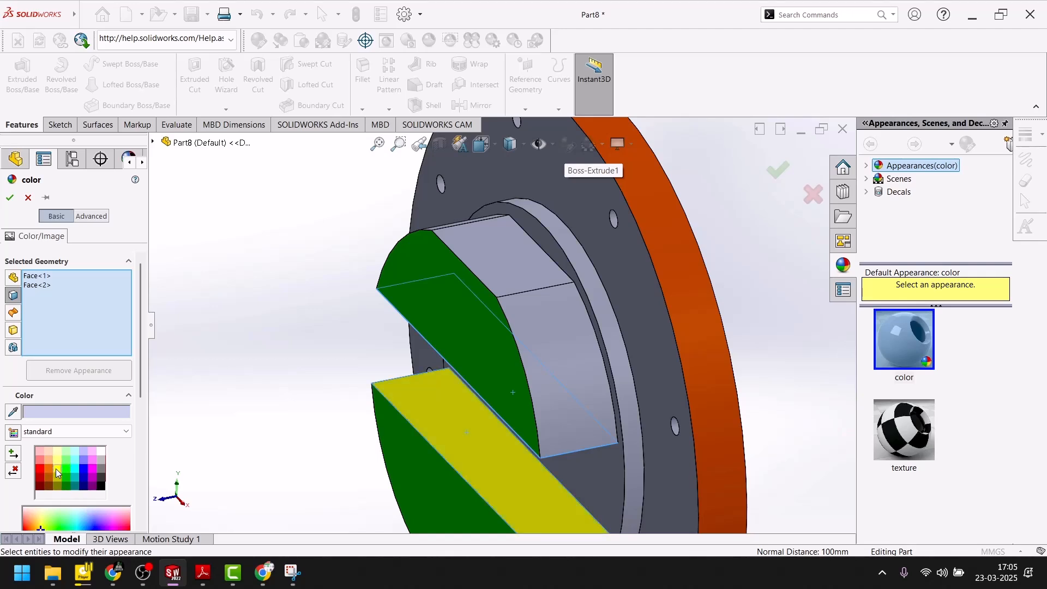
click(10, 198)
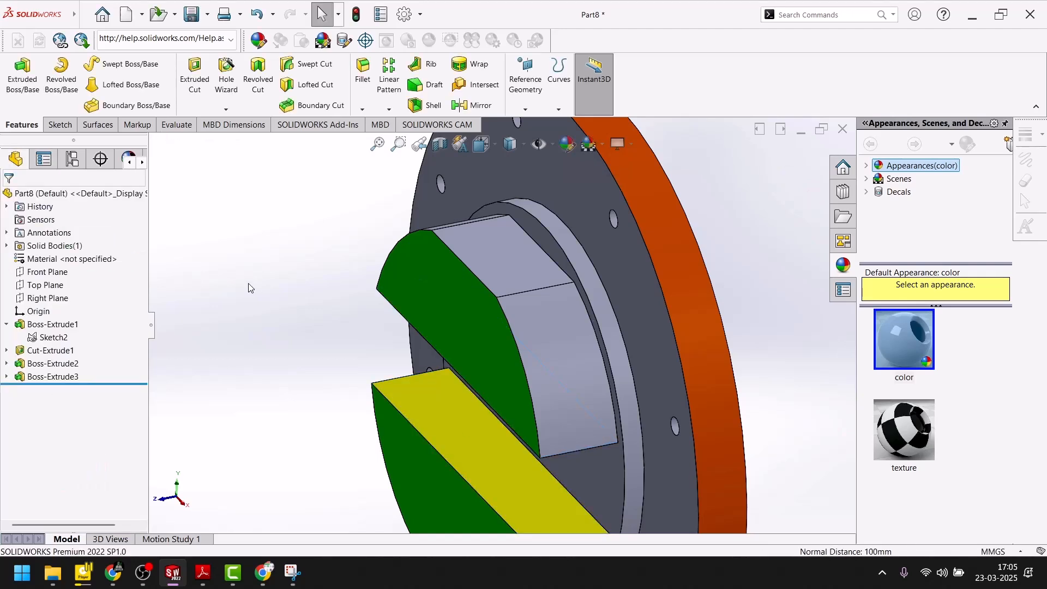
Consult the illustration and section dimensions in the exercise PDF and colour the upper boss segment's flat top face orange (RGB 255, 136, 8)
click(197, 583)
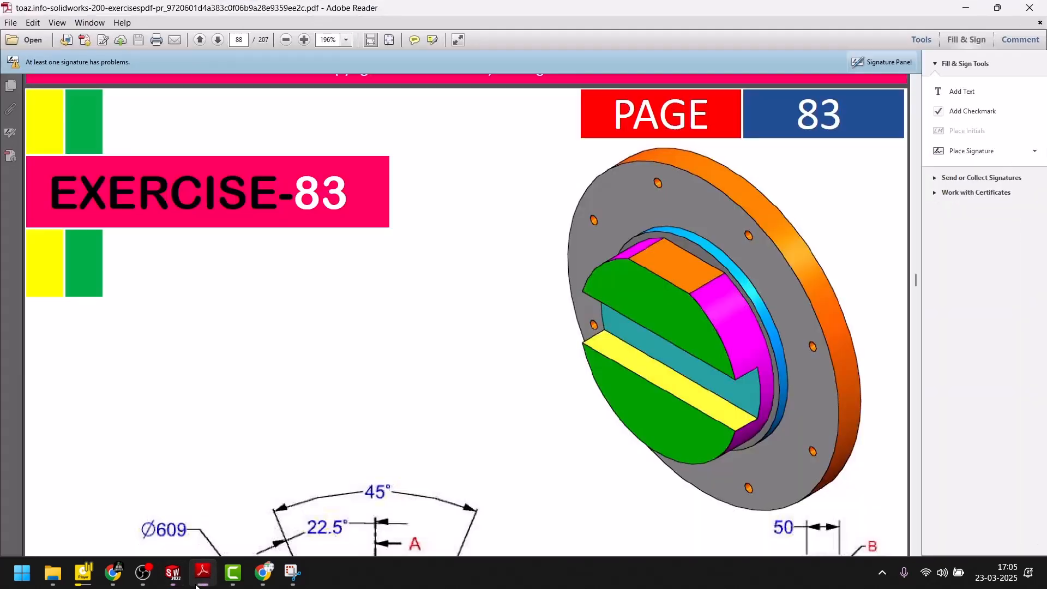
click(173, 572)
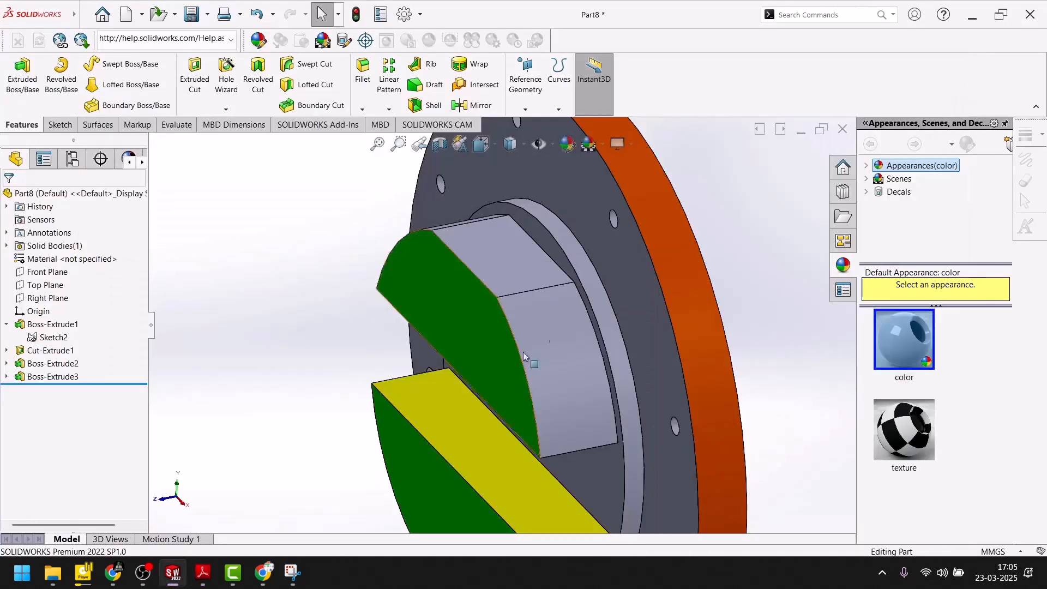
click(200, 575)
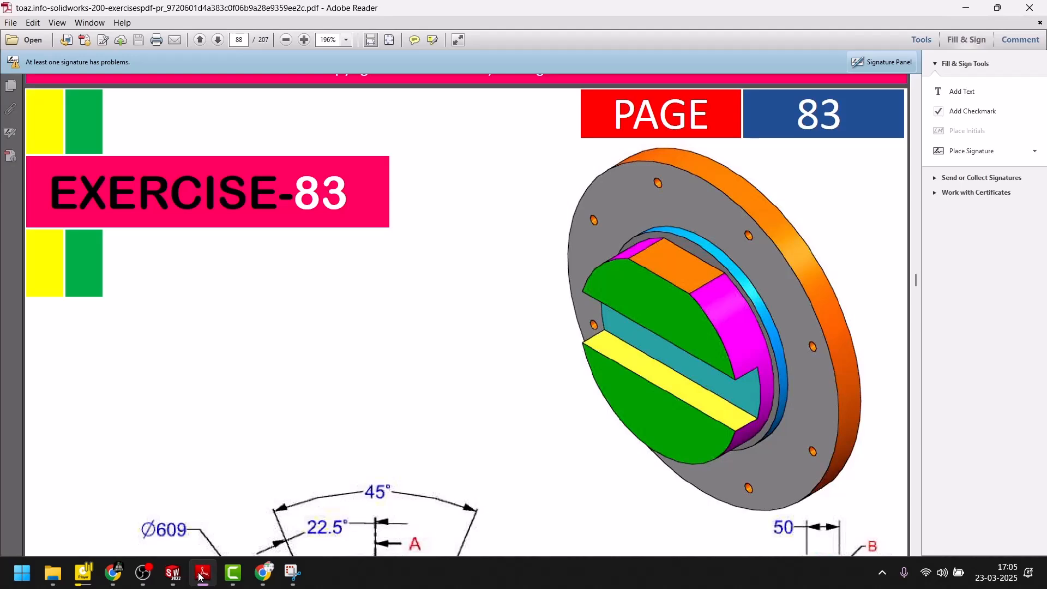
scroll(777, 403, down, 2)
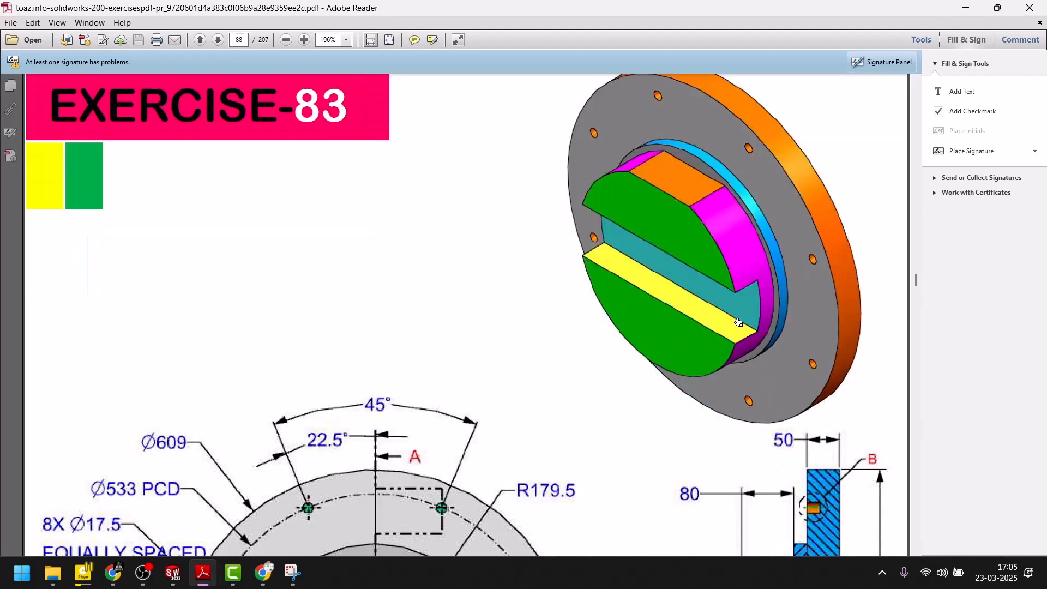
scroll(739, 322, down, 6)
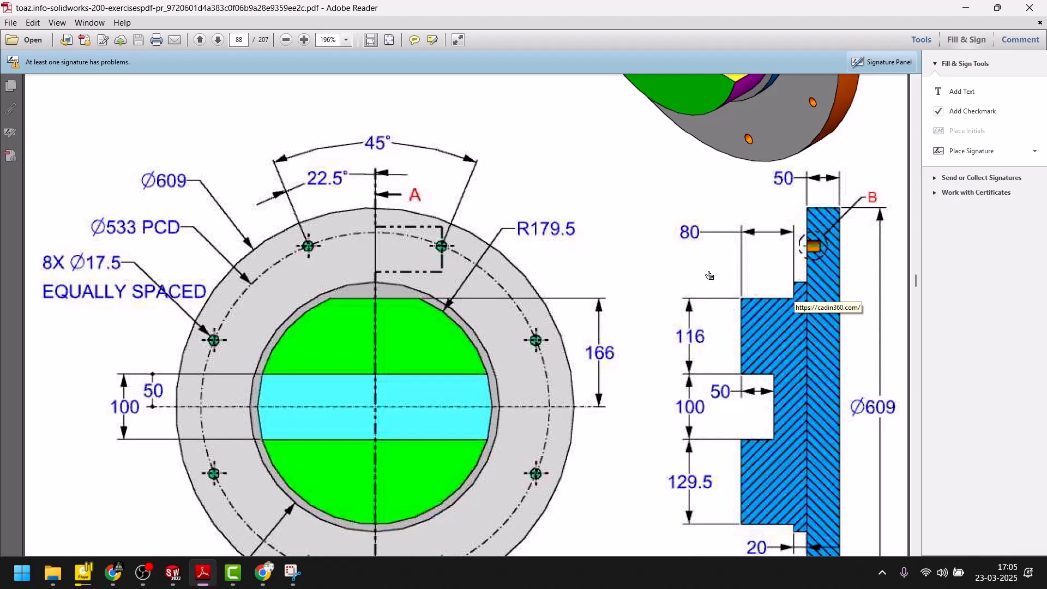
scroll(699, 291, up, 4)
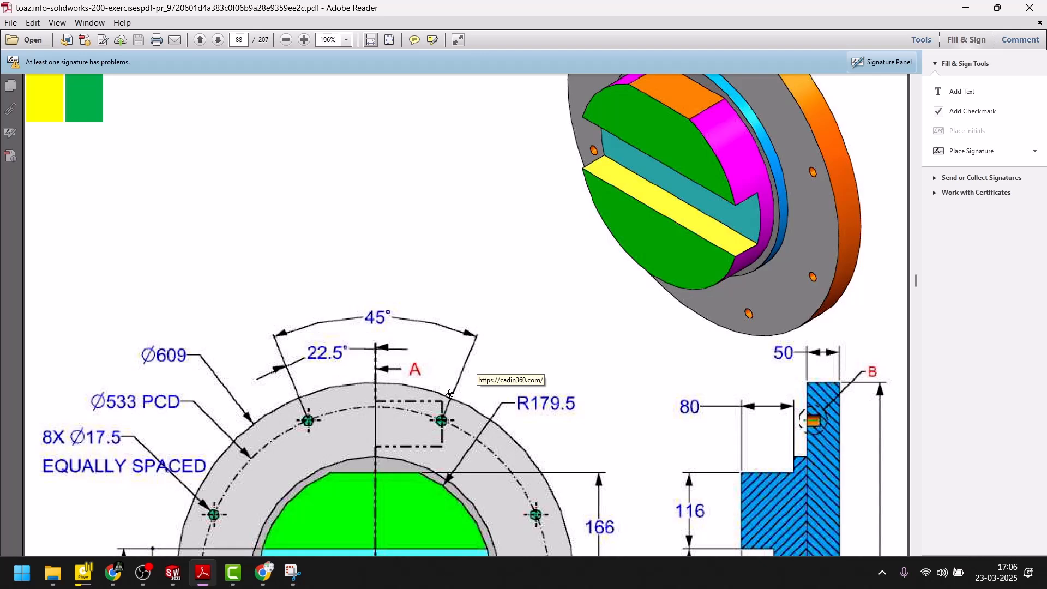
click(173, 573)
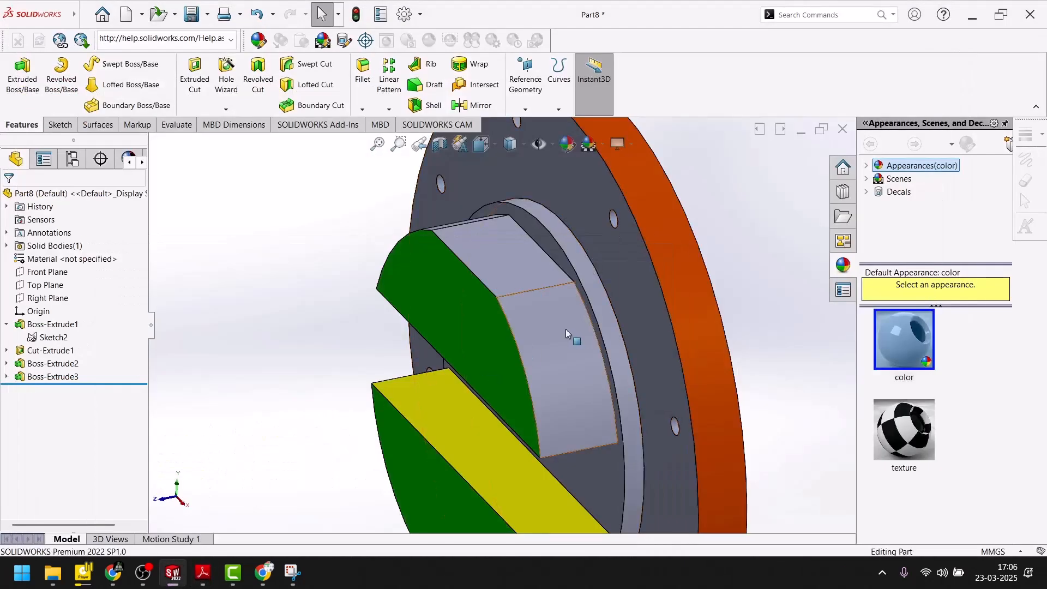
click(491, 247)
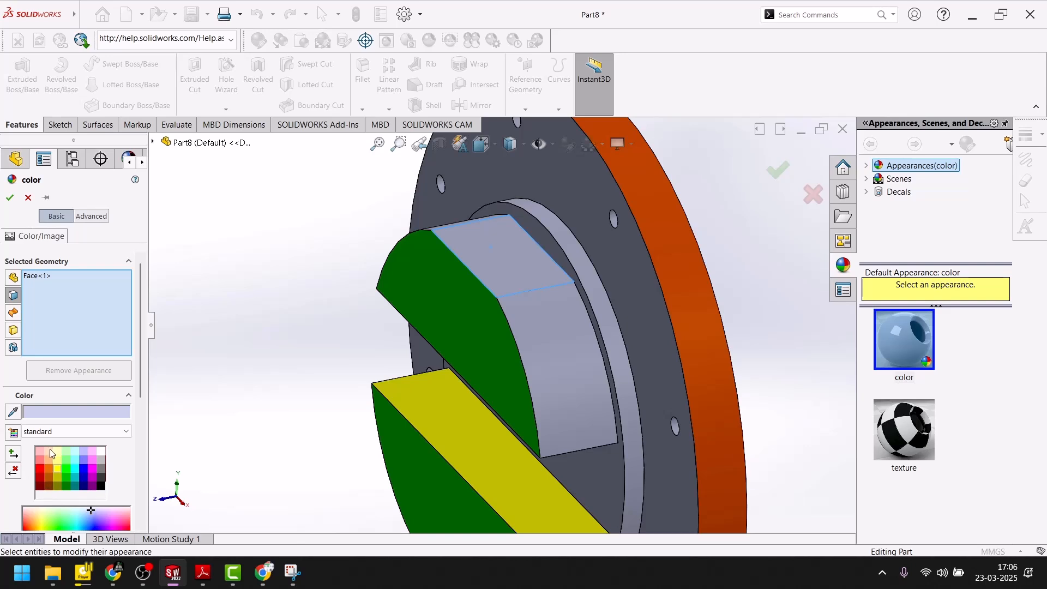
scroll(44, 468, down, 5)
click(32, 282)
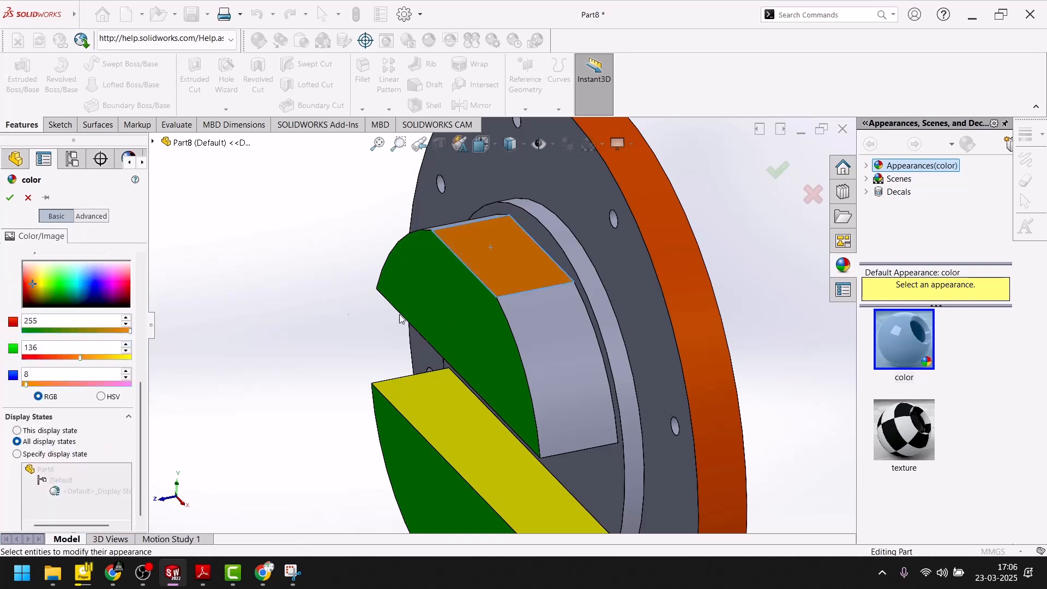
Add the inner walls of the disc's upper drilled holes to the same orange colour (RGB 255, 136, 8)
middle_drag(560, 277, 620, 233)
scroll(617, 240, down, 5)
click(568, 280)
scroll(487, 267, up, 6)
scroll(387, 256, down, 5)
click(385, 256)
scroll(338, 308, up, 5)
middle_drag(337, 342, 327, 287)
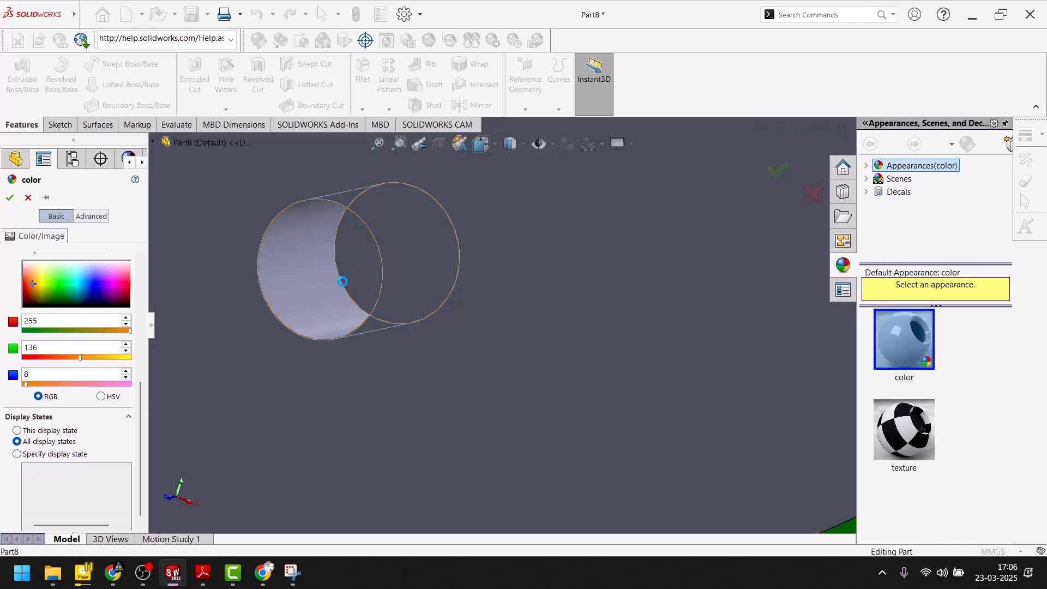
Apply the same orange to the inner walls of the disc's left, lower-left and bottom holes
scroll(367, 346, up, 5)
scroll(437, 434, up, 5)
scroll(544, 320, down, 10)
click(544, 324)
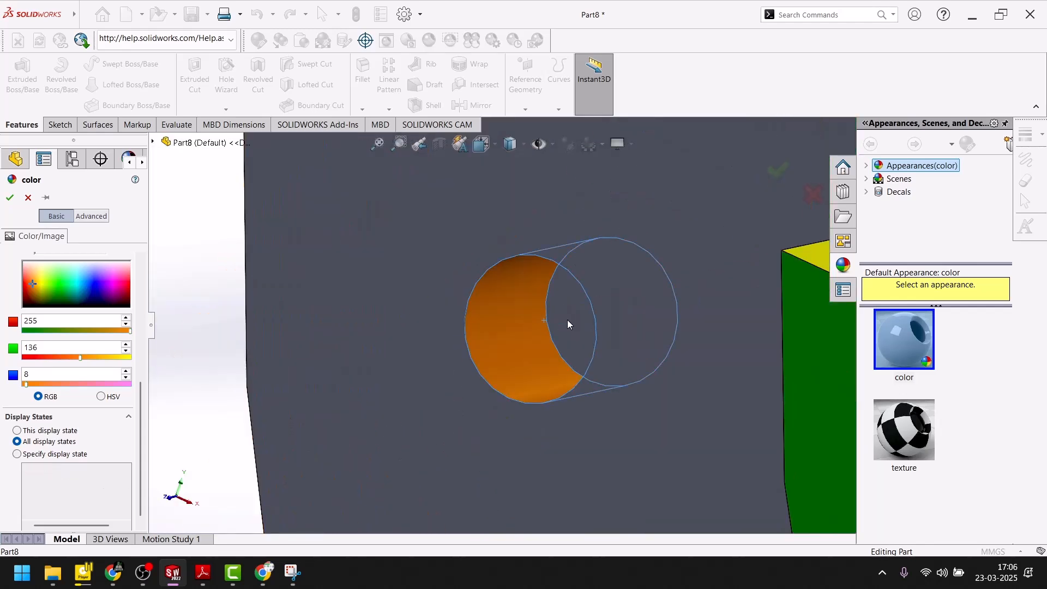
scroll(540, 353, up, 8)
scroll(590, 437, down, 4)
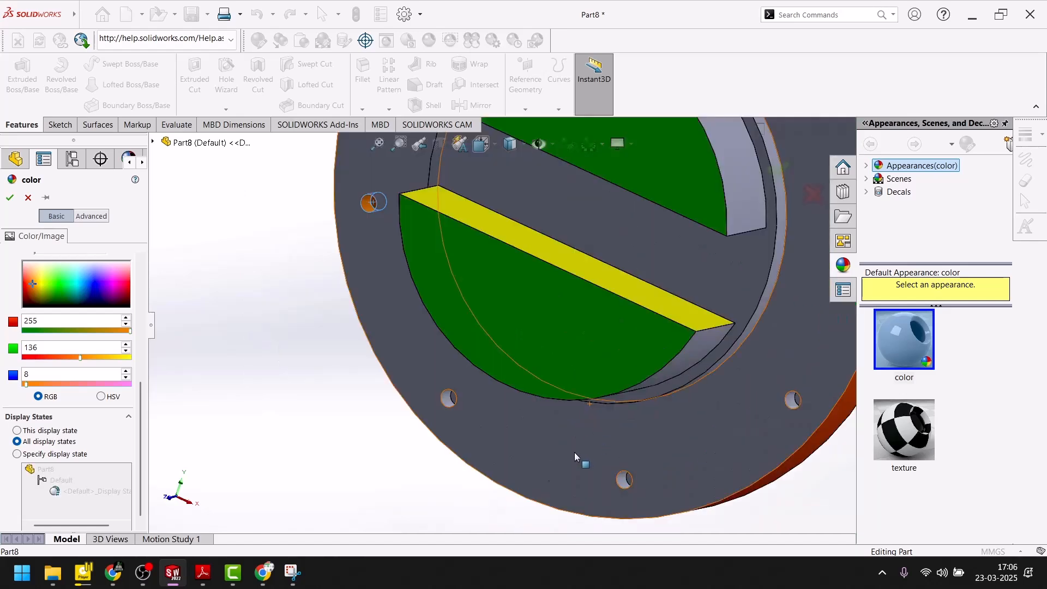
scroll(473, 428, down, 4)
click(401, 232)
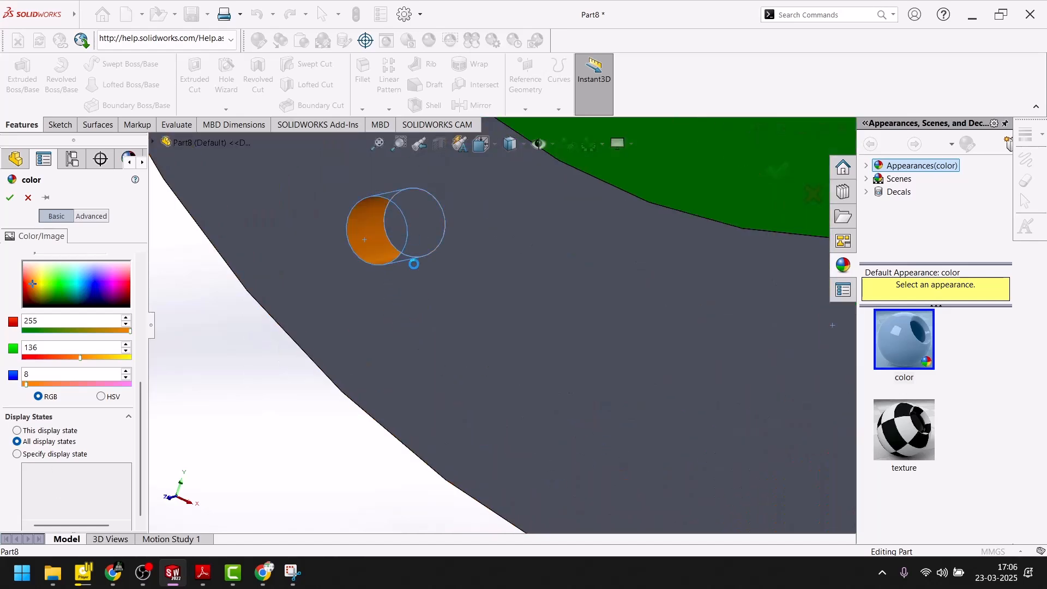
scroll(581, 417, up, 2)
scroll(761, 436, down, 4)
click(470, 280)
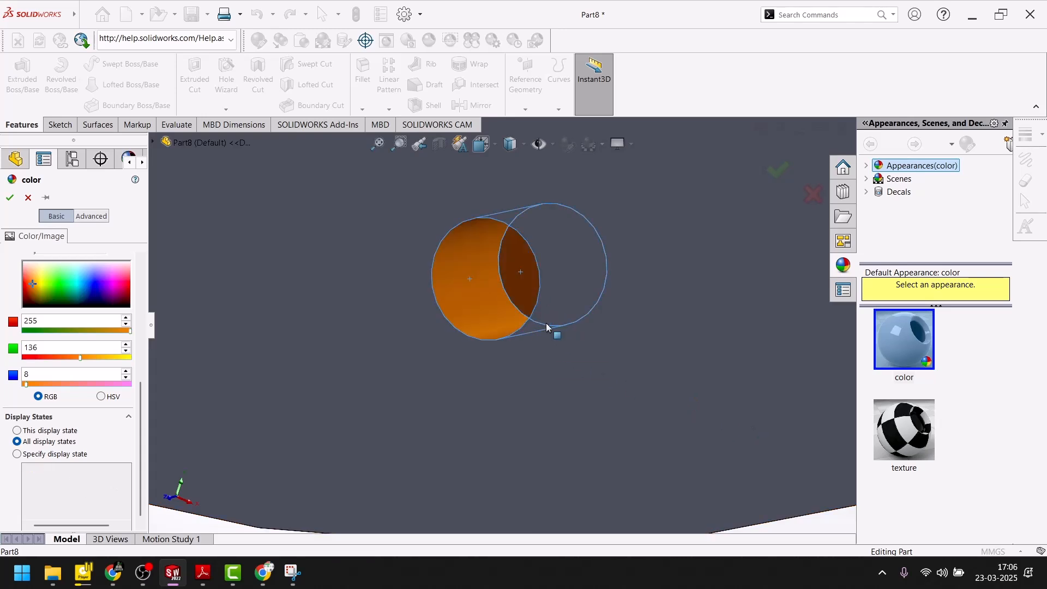
scroll(545, 323, up, 3)
scroll(549, 262, down, 4)
scroll(624, 343, up, 3)
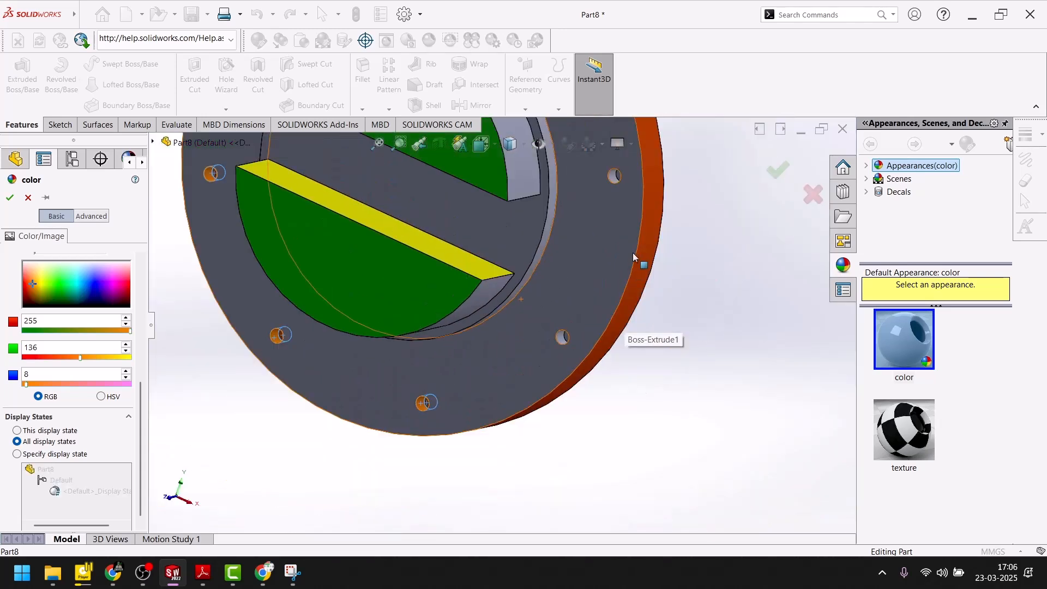
Apply the same orange to the inner walls of the disc's right and lower-right holes and accept the colour
scroll(581, 210, down, 4)
click(536, 230)
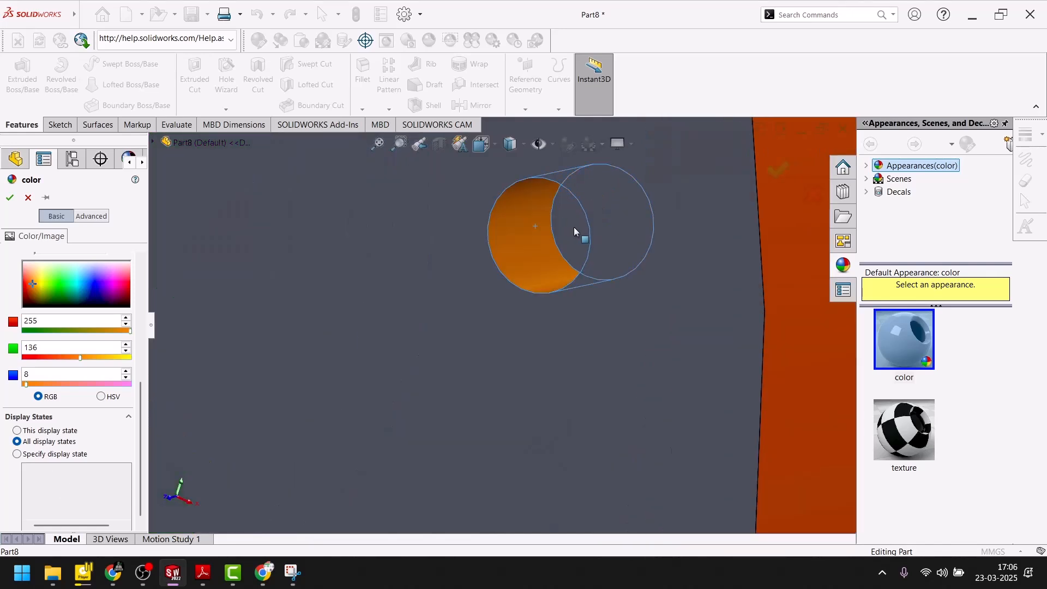
scroll(570, 302, up, 3)
scroll(549, 309, up, 3)
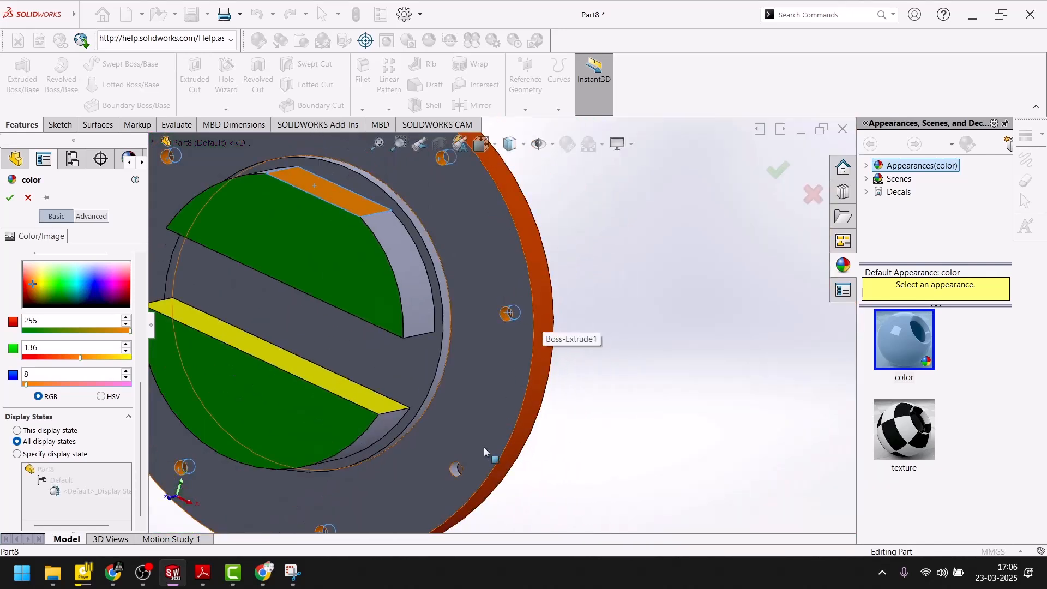
scroll(492, 431, down, 4)
click(501, 330)
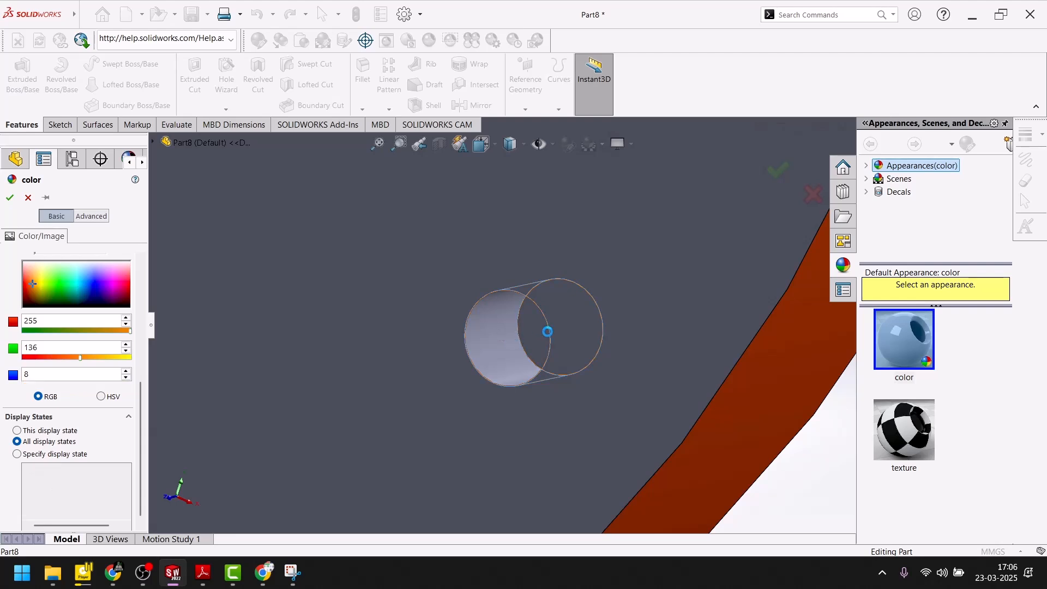
scroll(545, 328, up, 4)
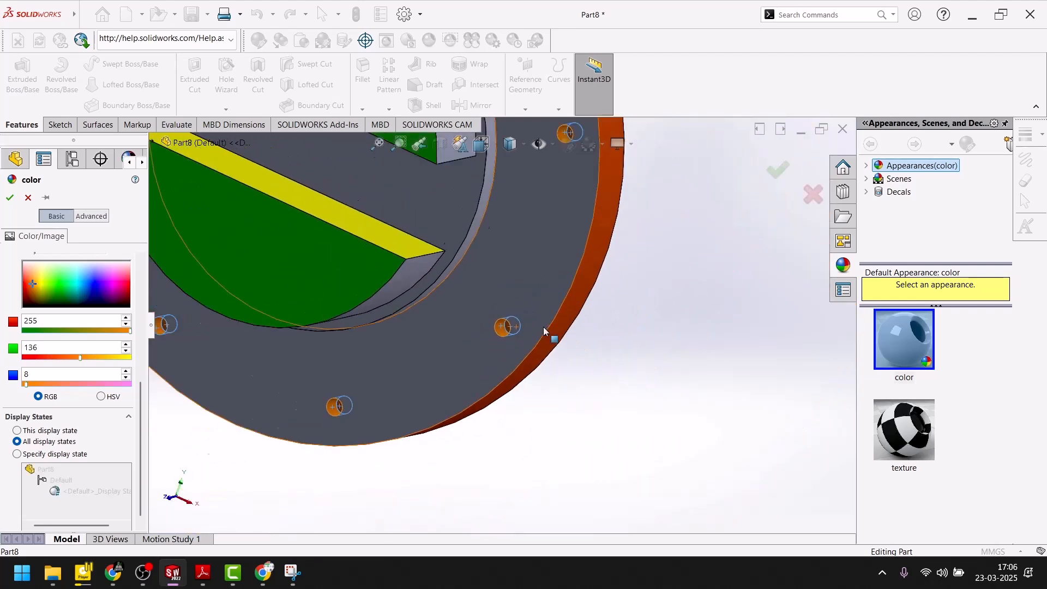
scroll(528, 299, down, 5)
scroll(484, 203, up, 4)
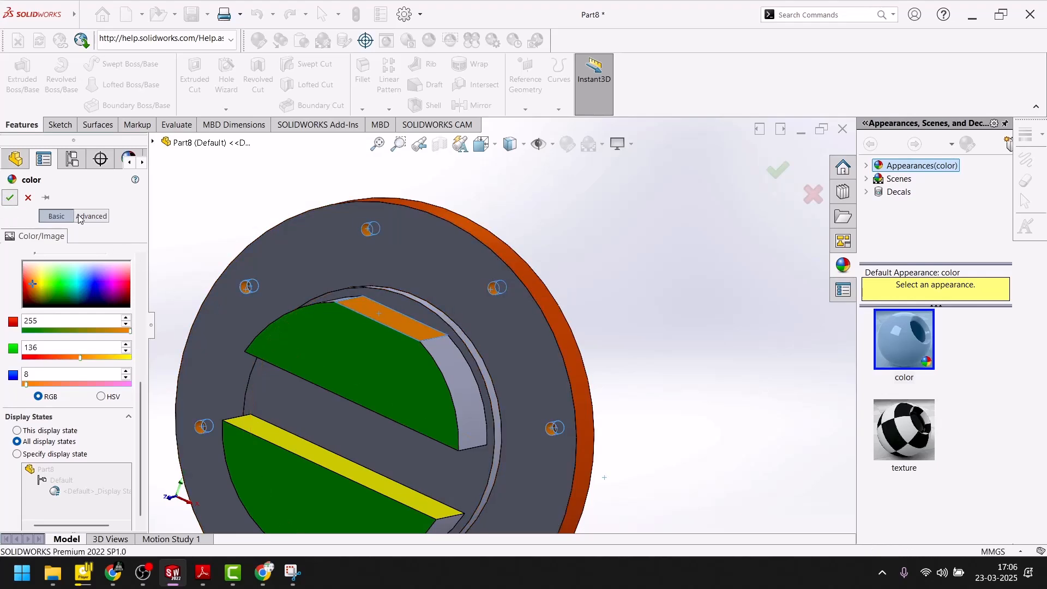
click(10, 197)
Colour the curved outer side faces of both boss segments magenta
scroll(578, 320, up, 2)
scroll(502, 356, down, 6)
scroll(507, 353, up, 2)
scroll(532, 341, down, 4)
click(483, 358)
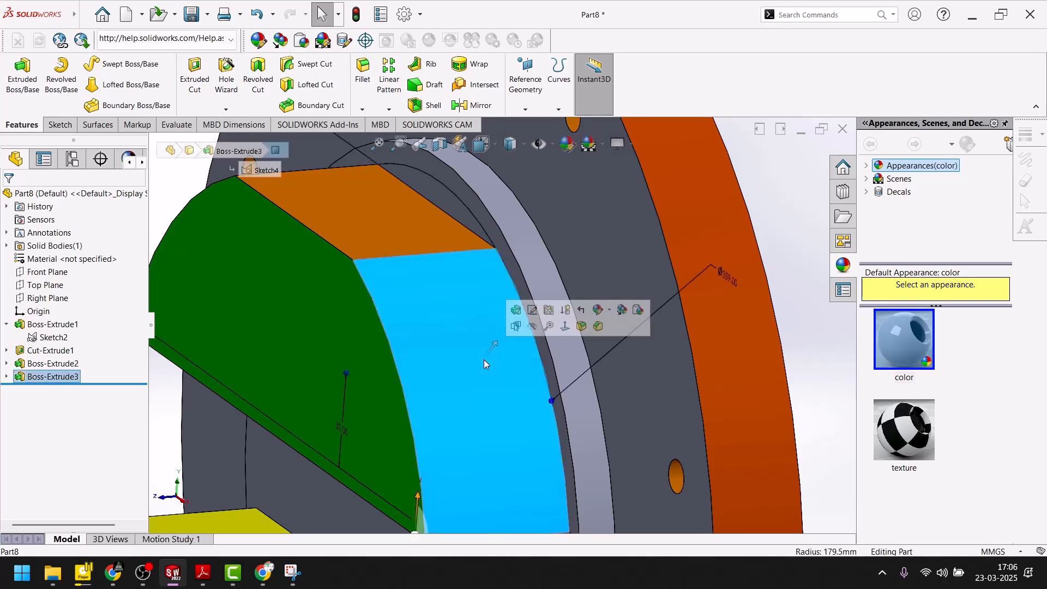
scroll(483, 357, up, 5)
middle_drag(447, 341, 460, 339)
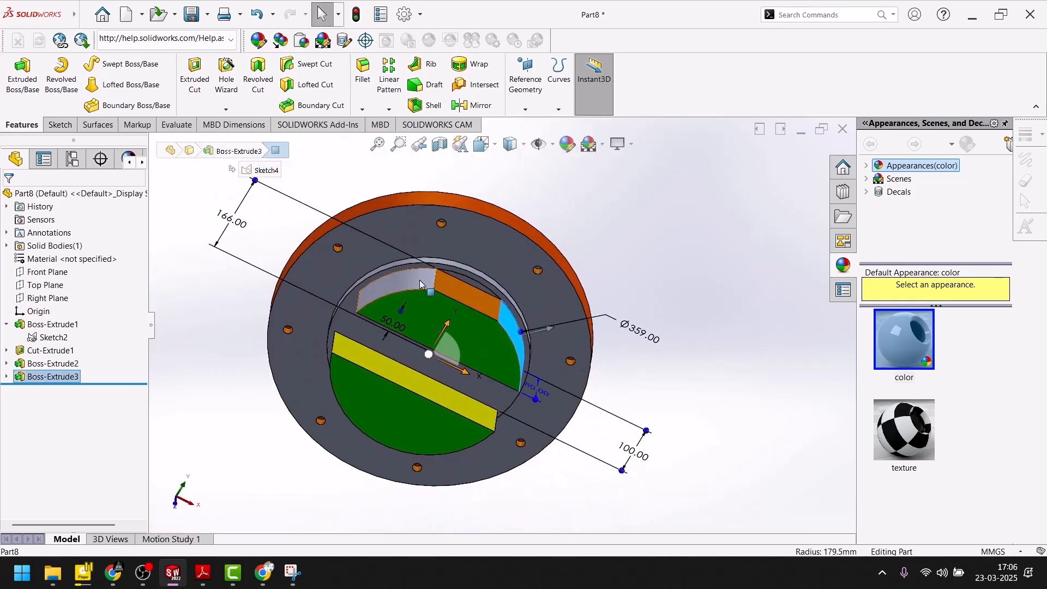
middle_drag(482, 405, 444, 391)
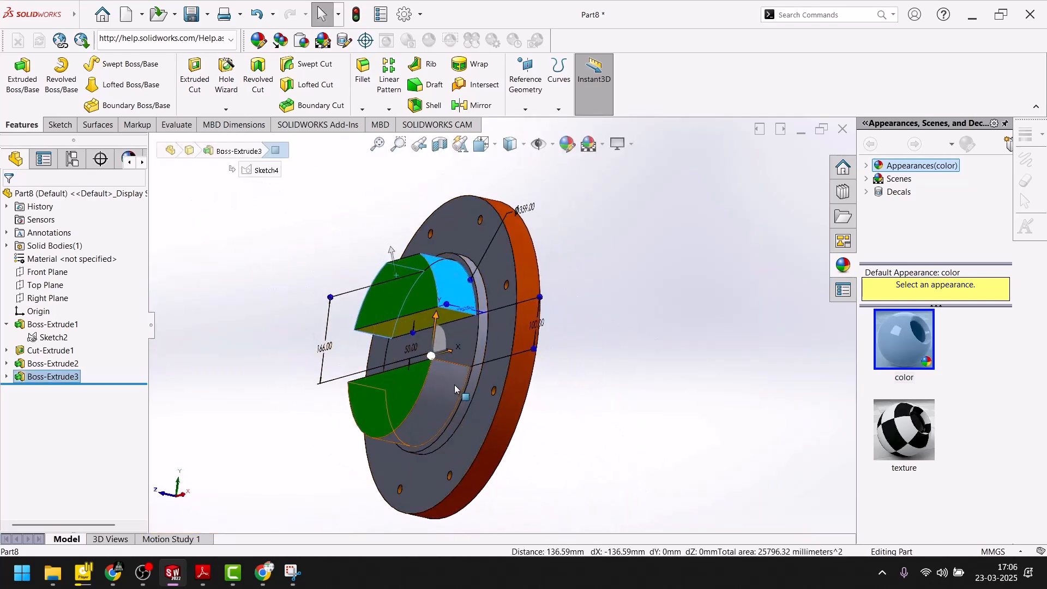
ctrl+click(450, 382)
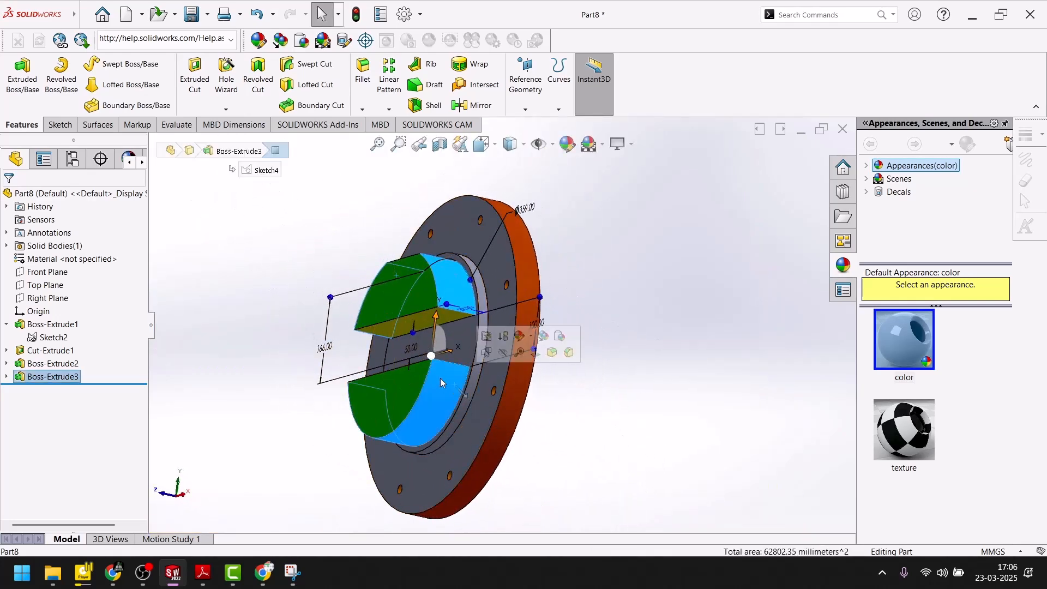
click(568, 148)
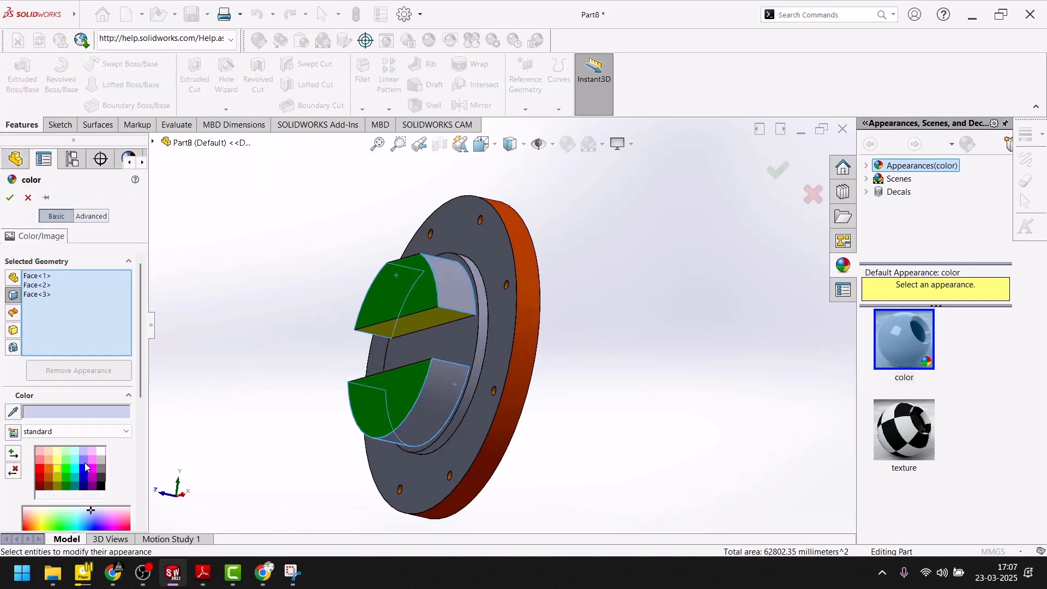
click(92, 469)
click(10, 198)
Select the outer cylindrical face of the raised 382 mm diameter step
middle_drag(372, 275, 394, 340)
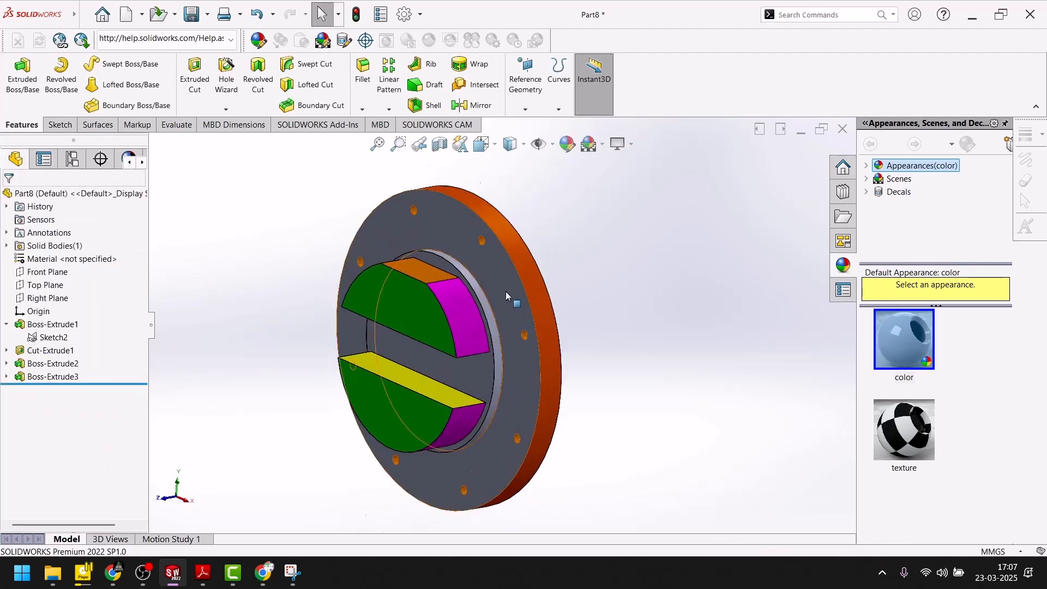
scroll(506, 290, down, 5)
click(411, 312)
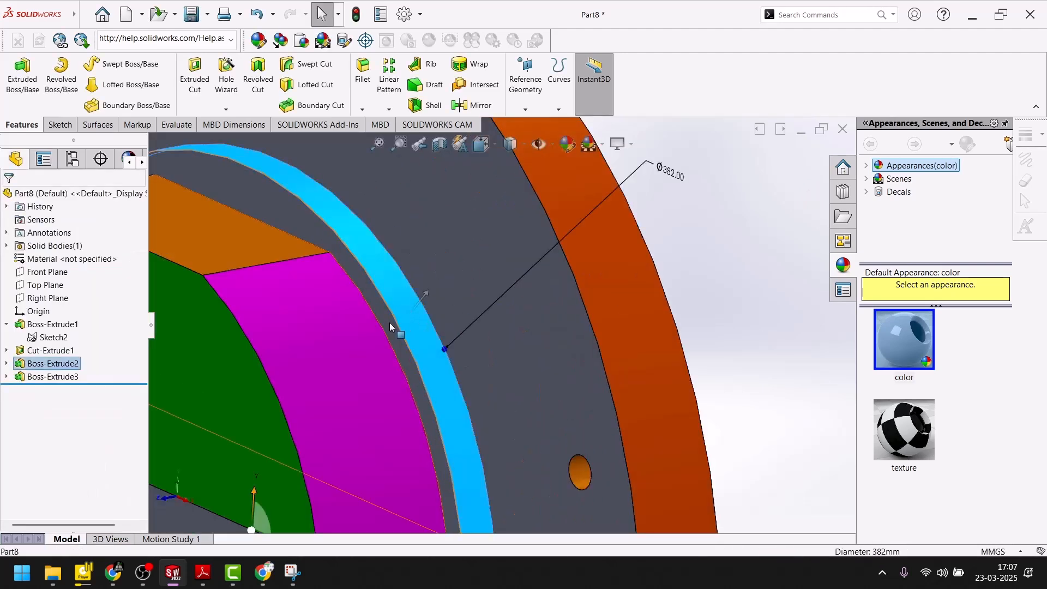
Apply a standard blue appearance to the raised disc's cylindrical rim and its front face
ctrl+click(390, 325)
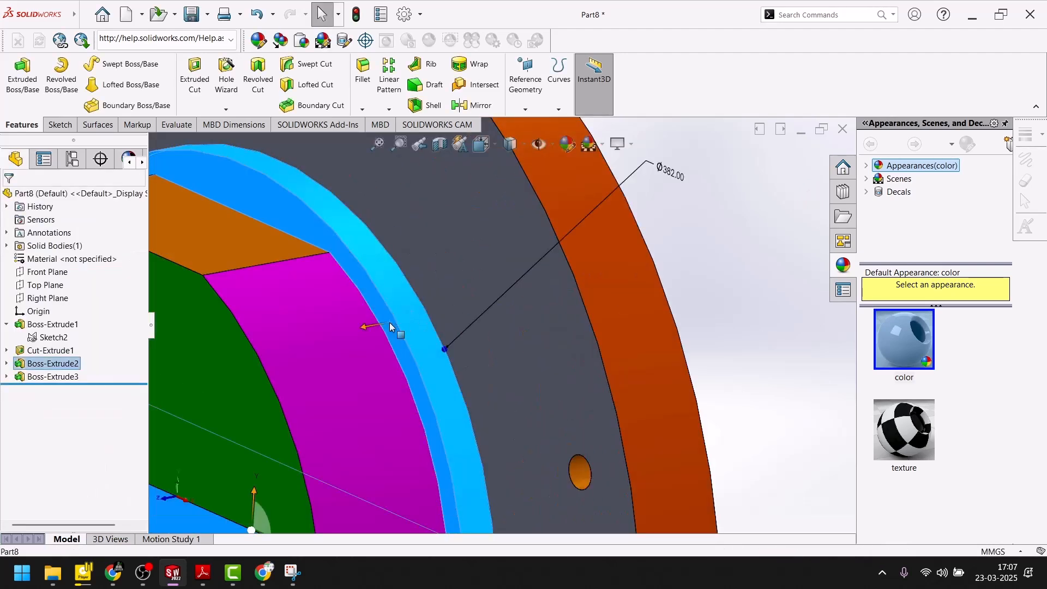
click(566, 146)
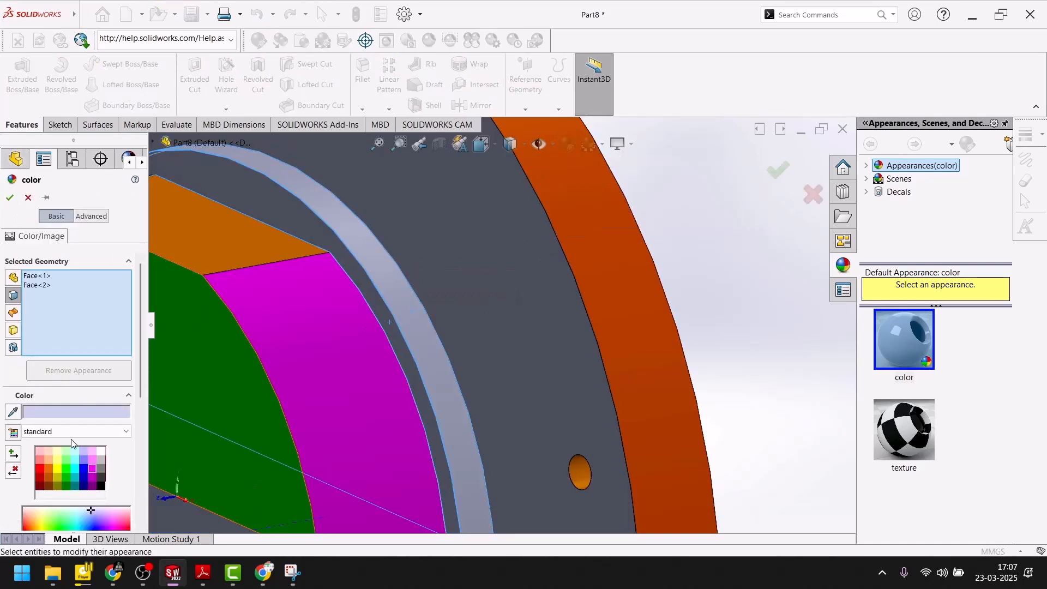
click(84, 469)
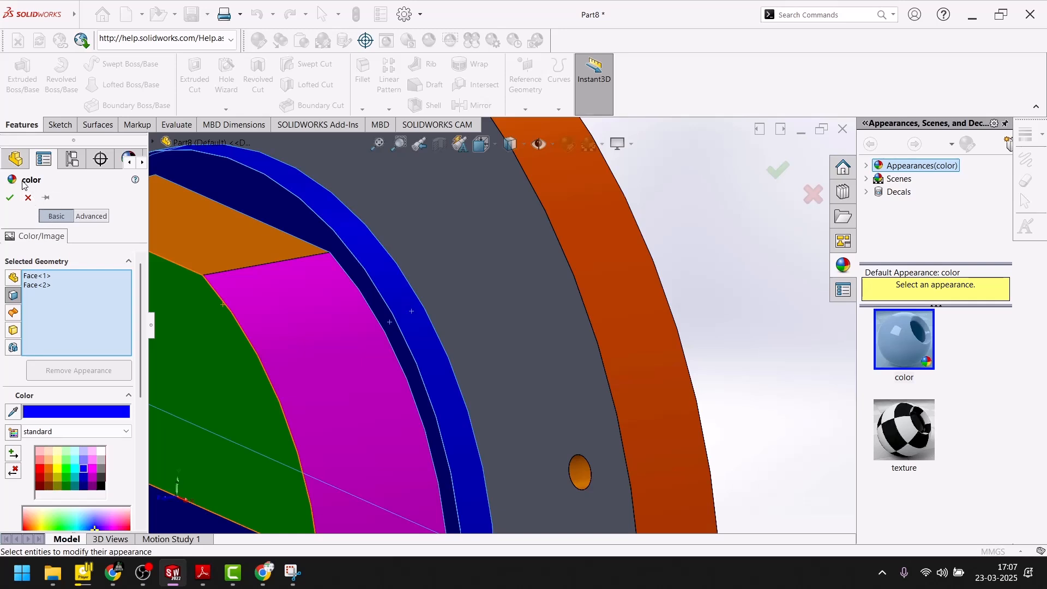
click(11, 197)
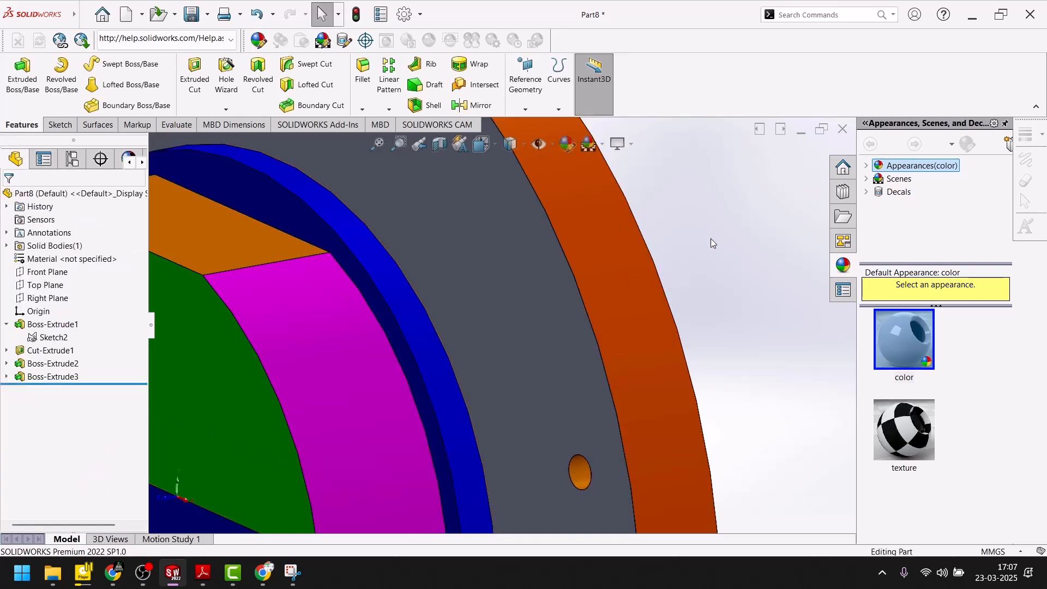
Create a sketch on the blue disc's front face and convert its outer circular edge into a sketch circle
scroll(687, 262, up, 5)
scroll(464, 394, down, 3)
click(502, 418)
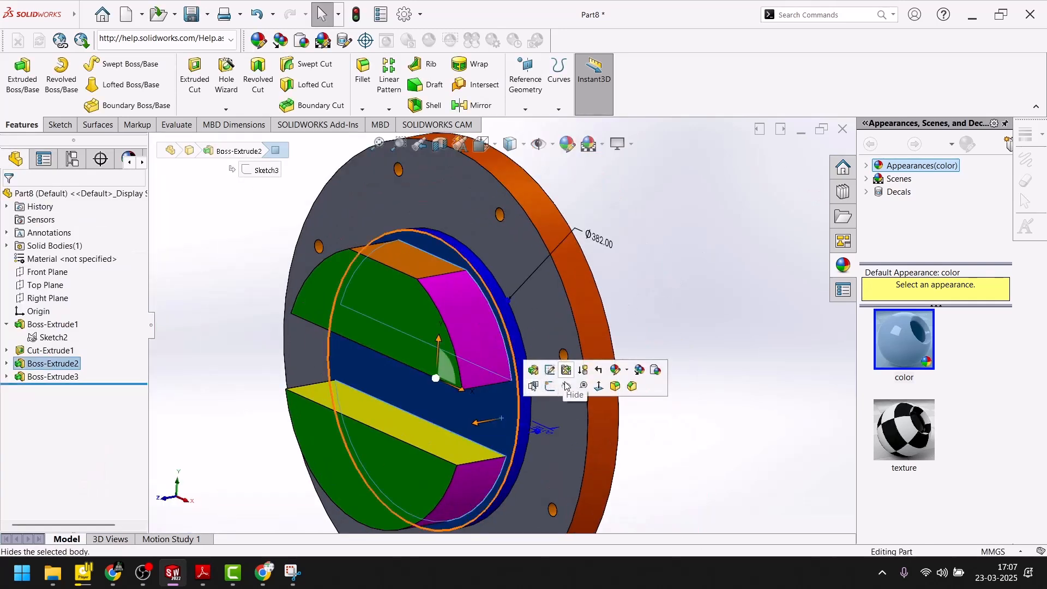
click(549, 388)
scroll(594, 301, down, 4)
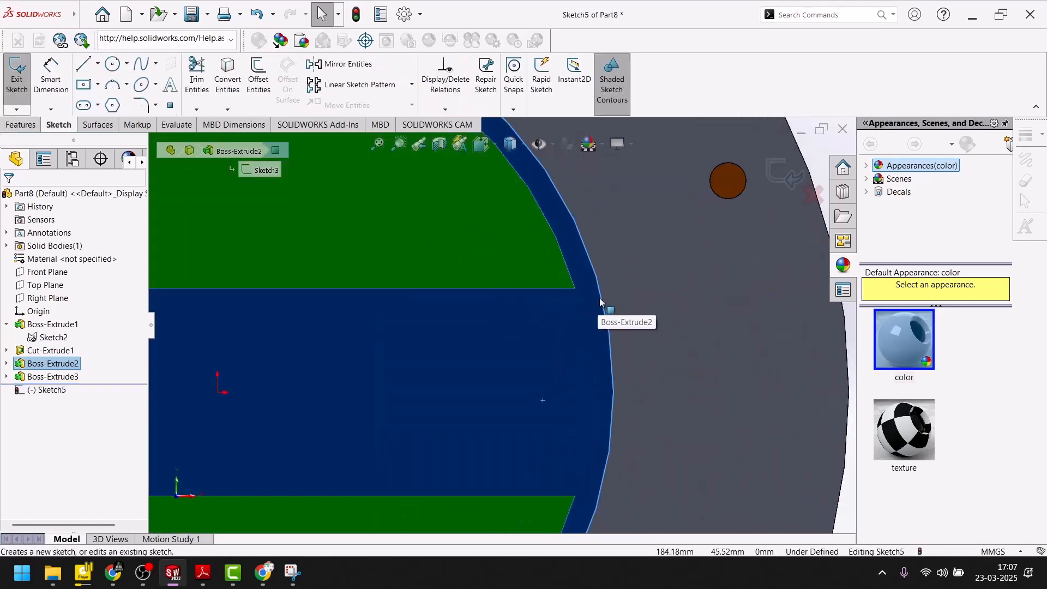
click(603, 299)
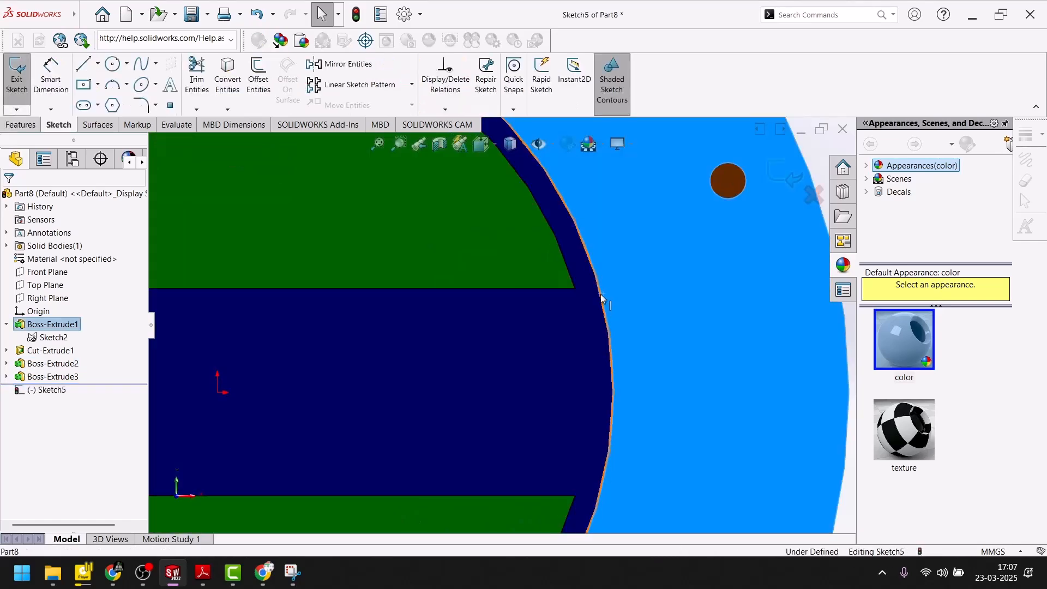
click(227, 71)
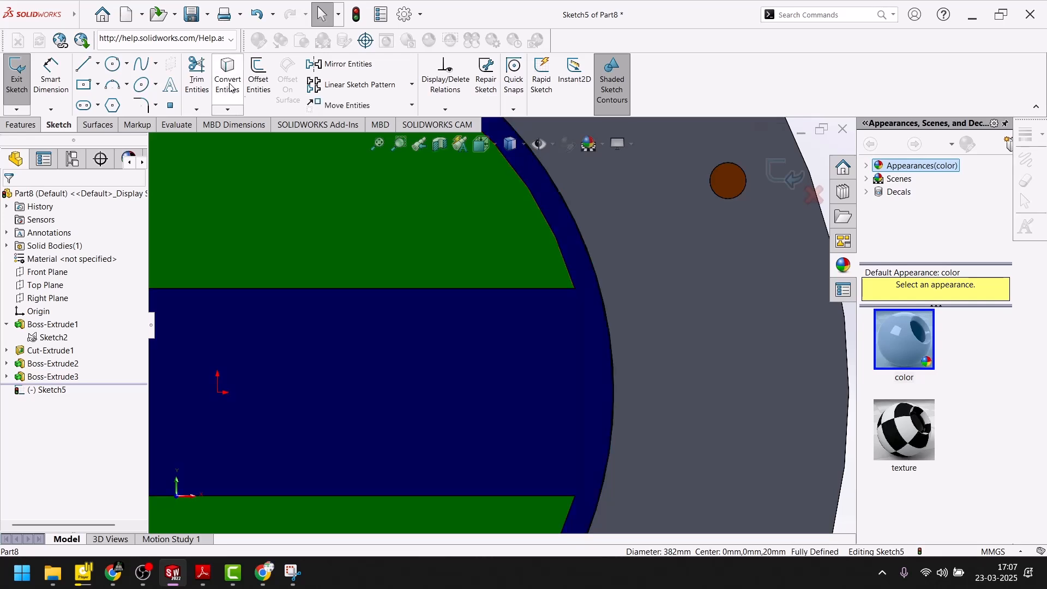
click(786, 172)
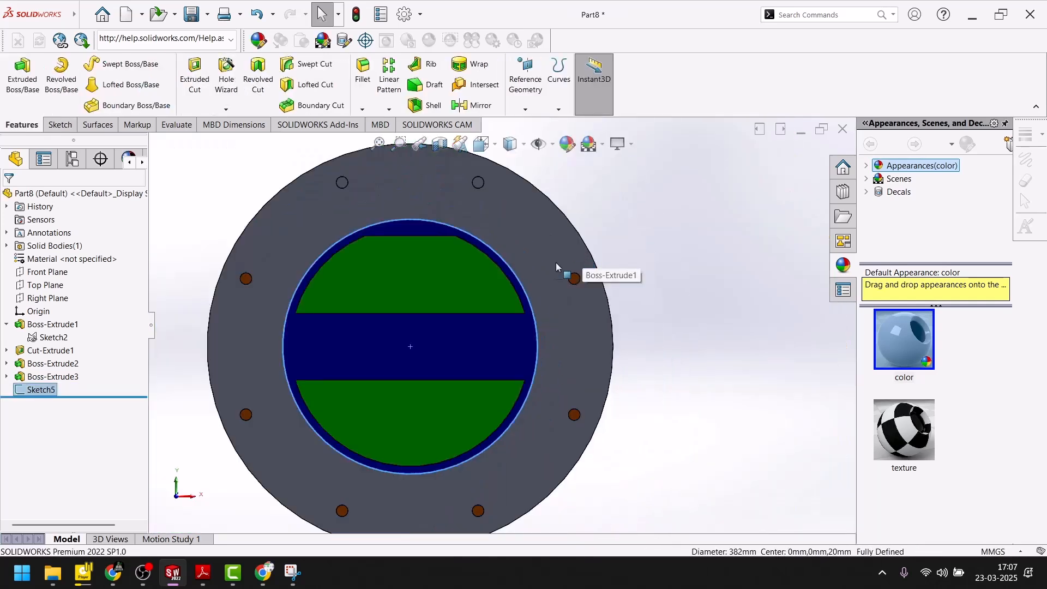
Try to extrude the converted circle 30 mm outward from the blue disc's front face
click(21, 73)
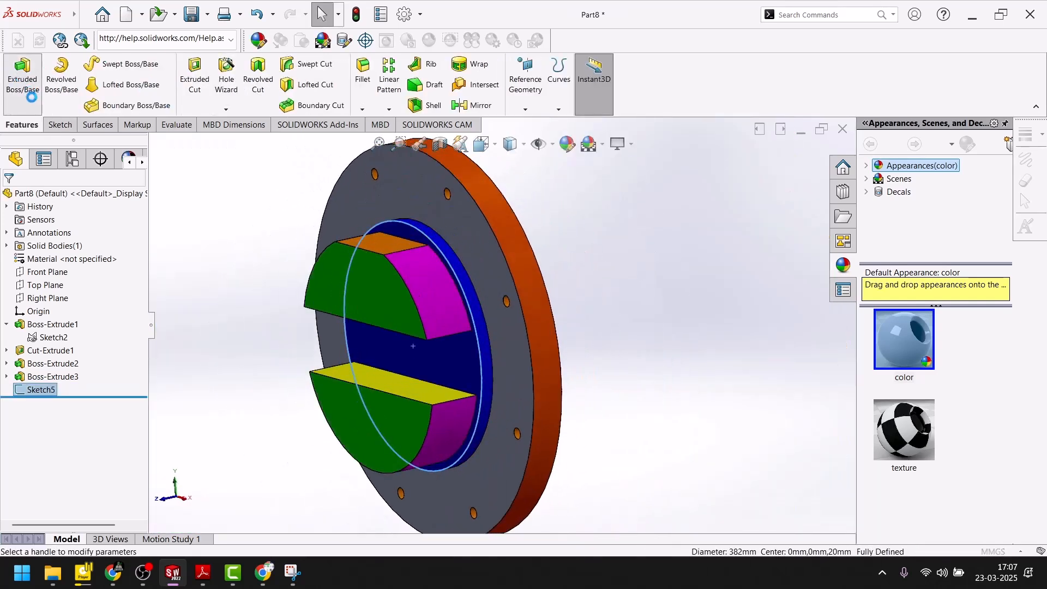
text(30)
key(Return)
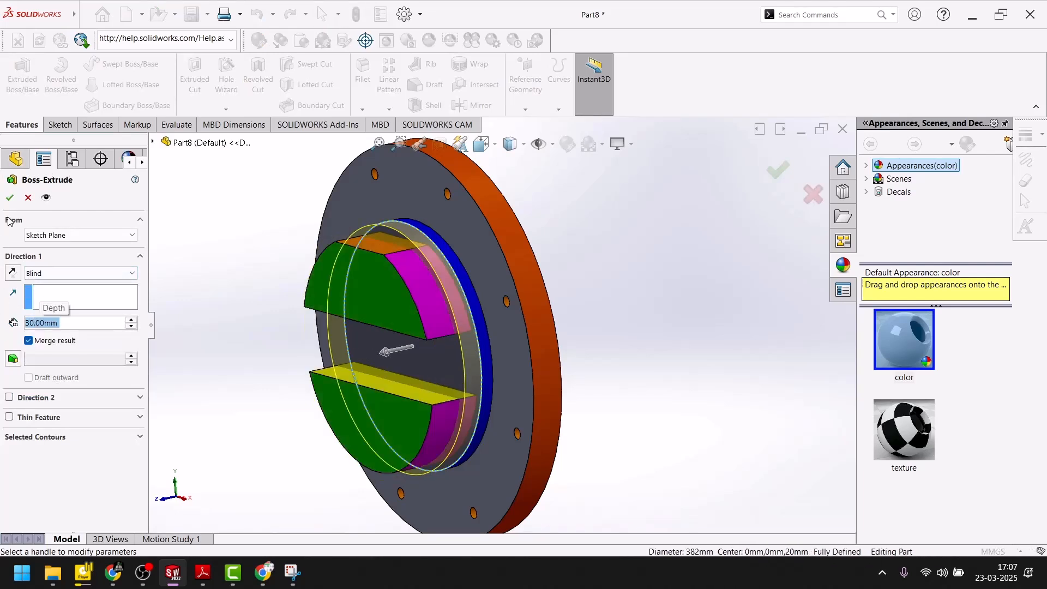
click(9, 197)
scroll(467, 390, down, 5)
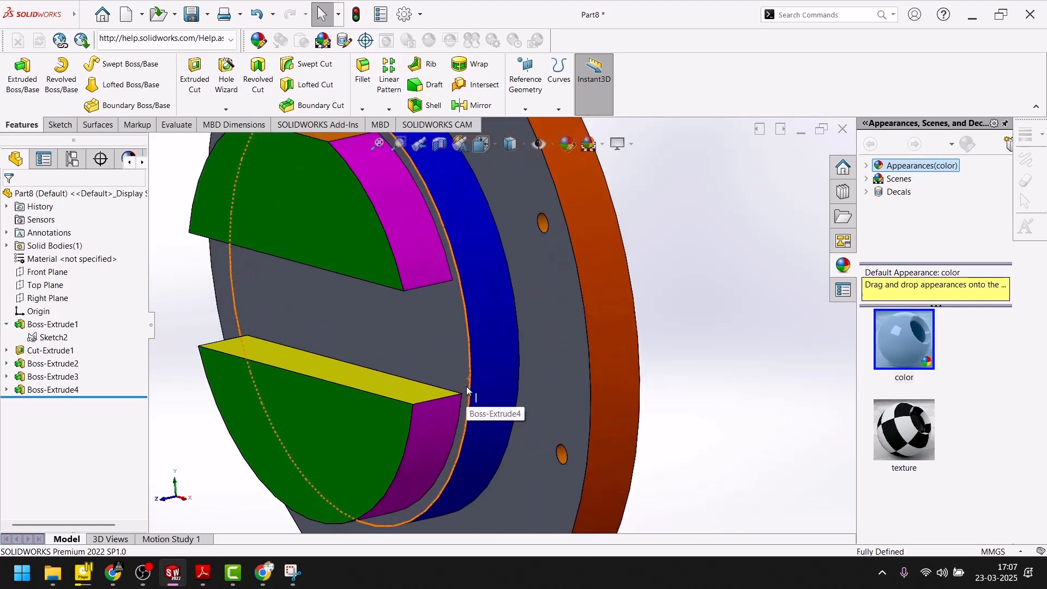
scroll(463, 382, up, 4)
scroll(449, 280, down, 5)
middle_drag(472, 253, 506, 241)
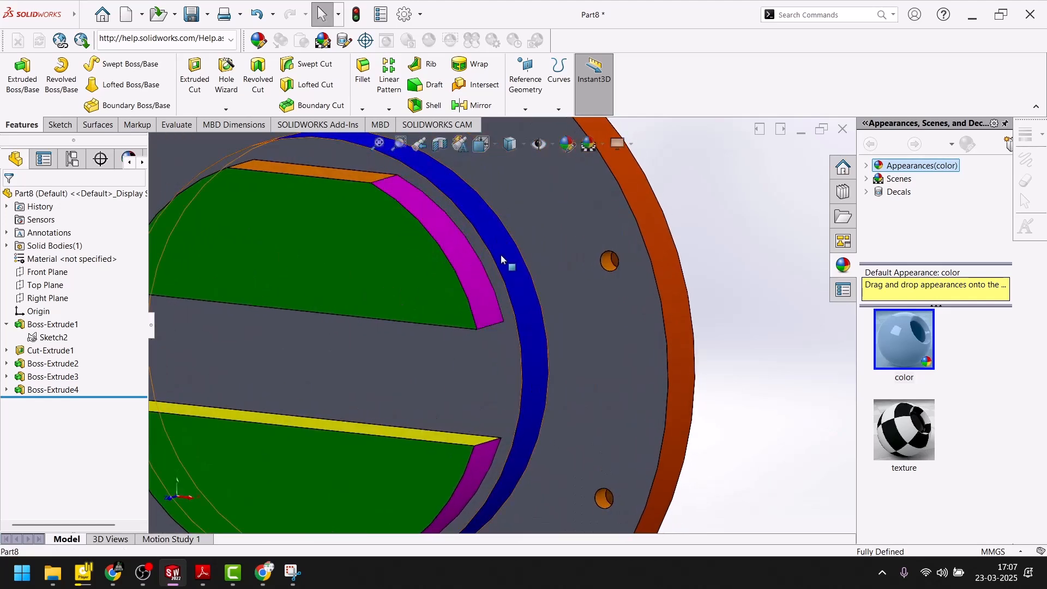
scroll(501, 254, up, 5)
Reopen the sketch on the blue disc's front face and delete its converted circle
click(382, 295)
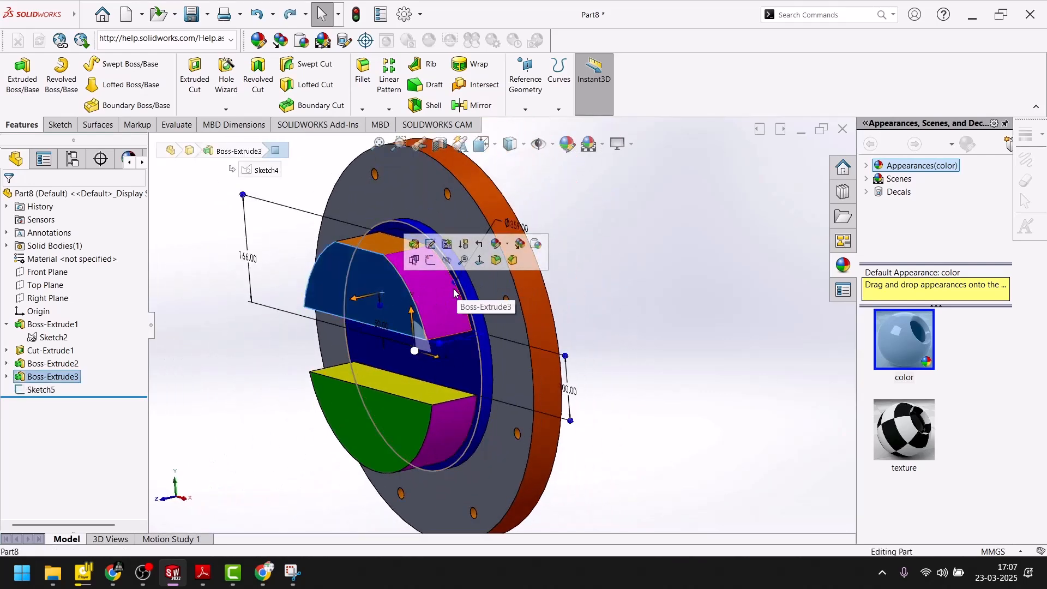
click(456, 367)
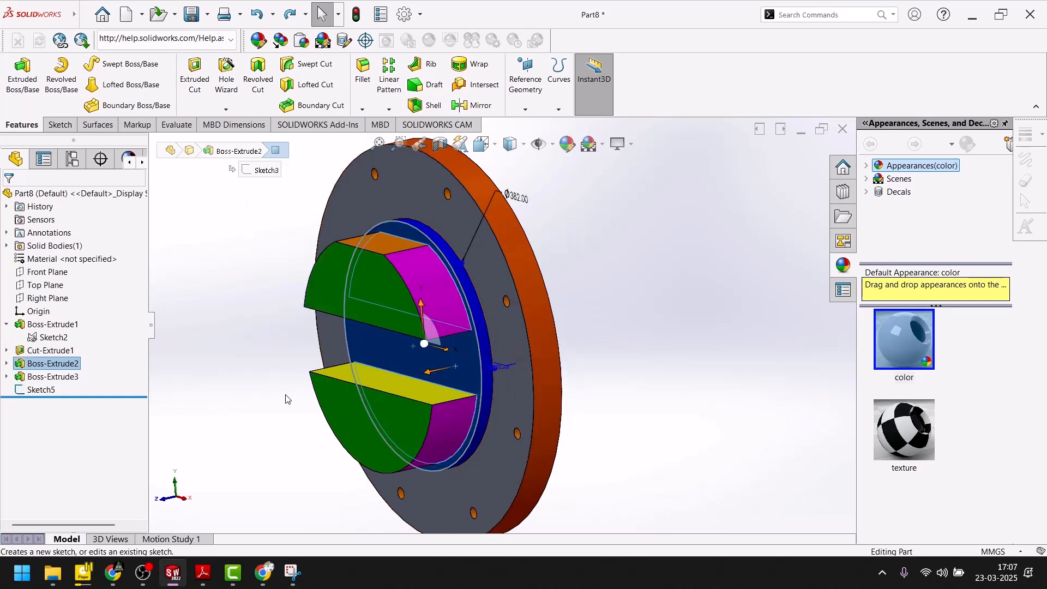
click(241, 401)
click(45, 391)
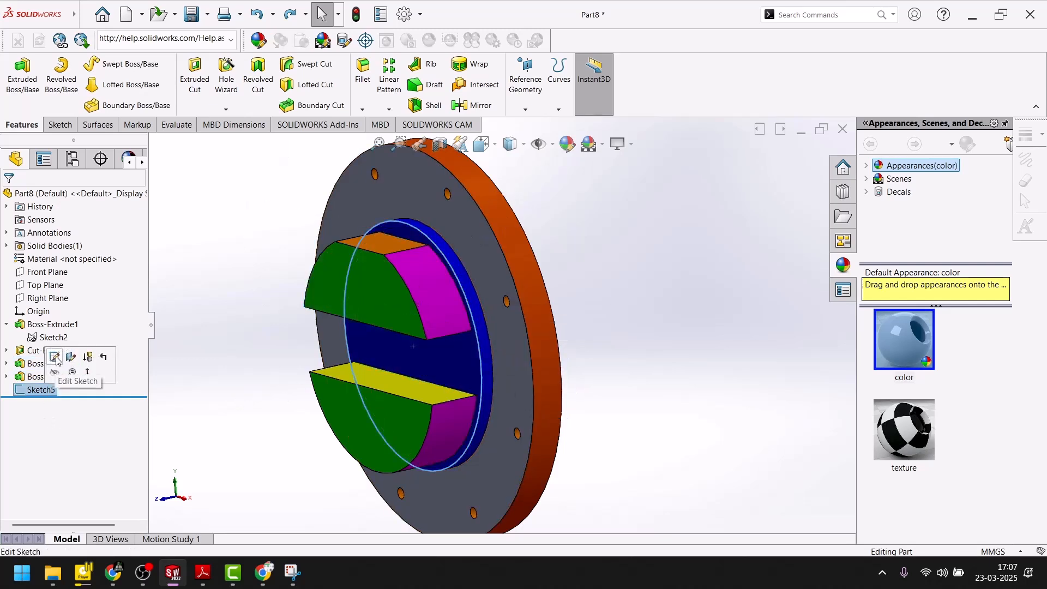
right_click(46, 390)
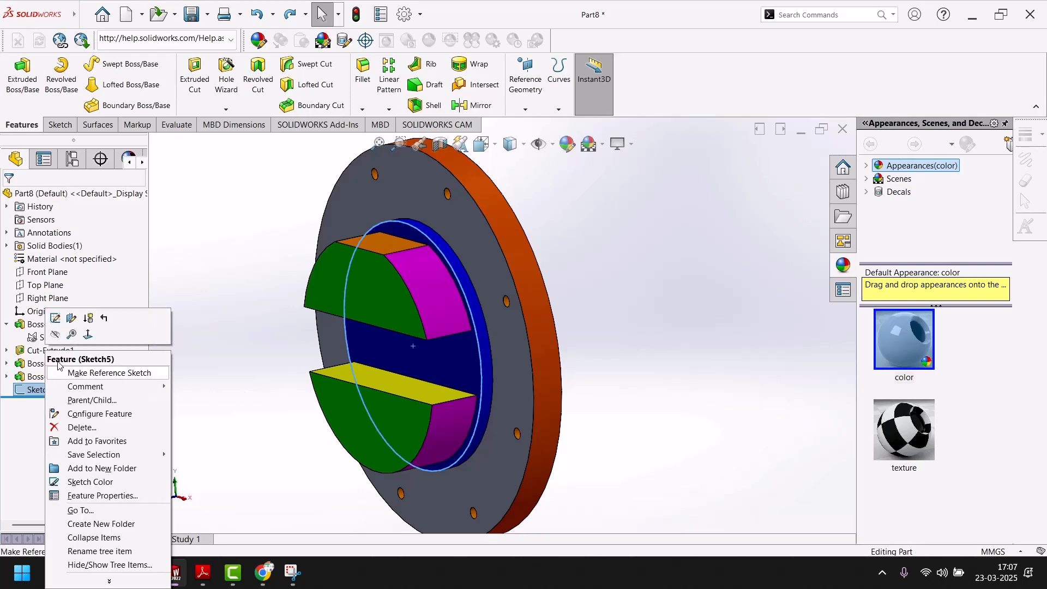
click(58, 322)
scroll(591, 278, up, 4)
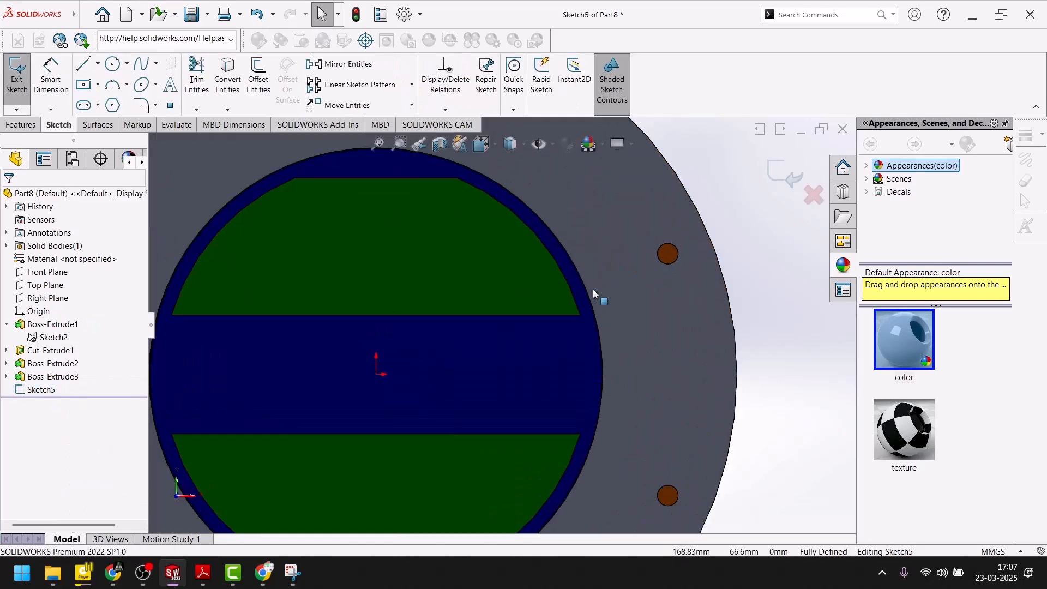
click(581, 289)
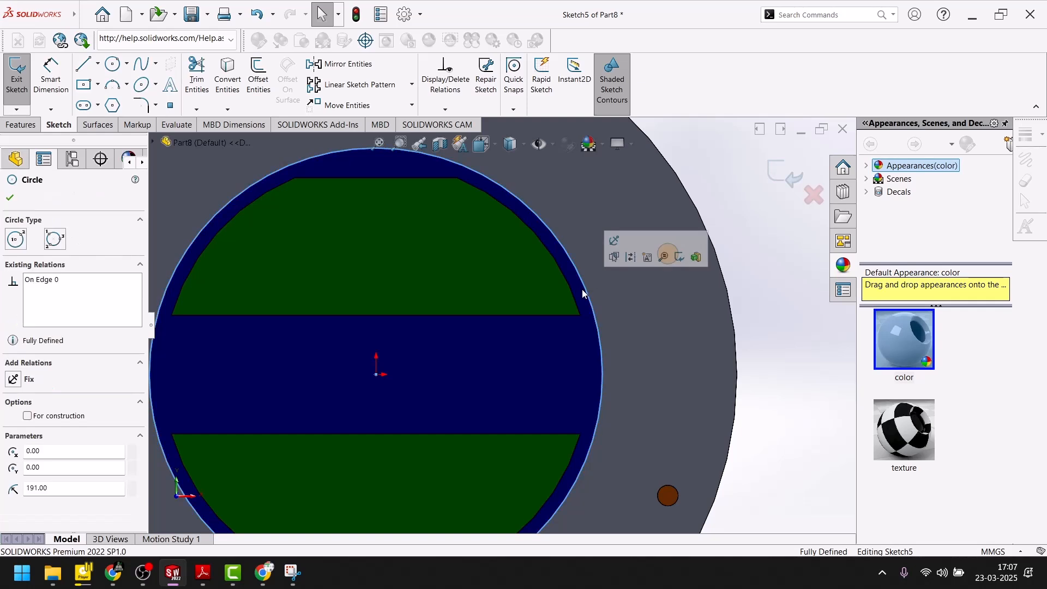
key(Delete)
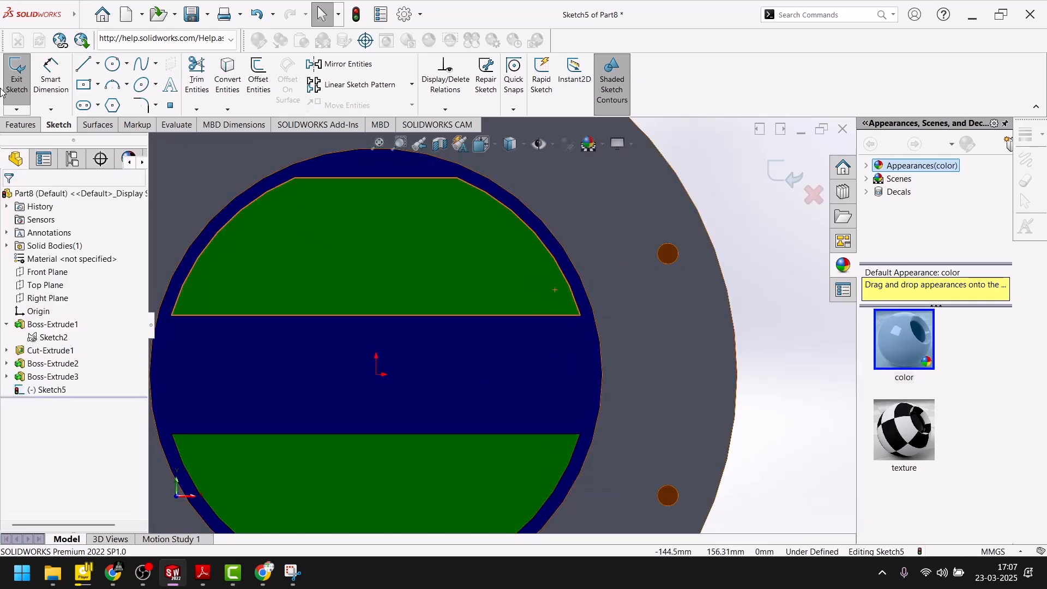
Sketch a circle of 179.5 mm radius centred on the origin, matching the green lobes' outer arc, and close the sketch
click(111, 69)
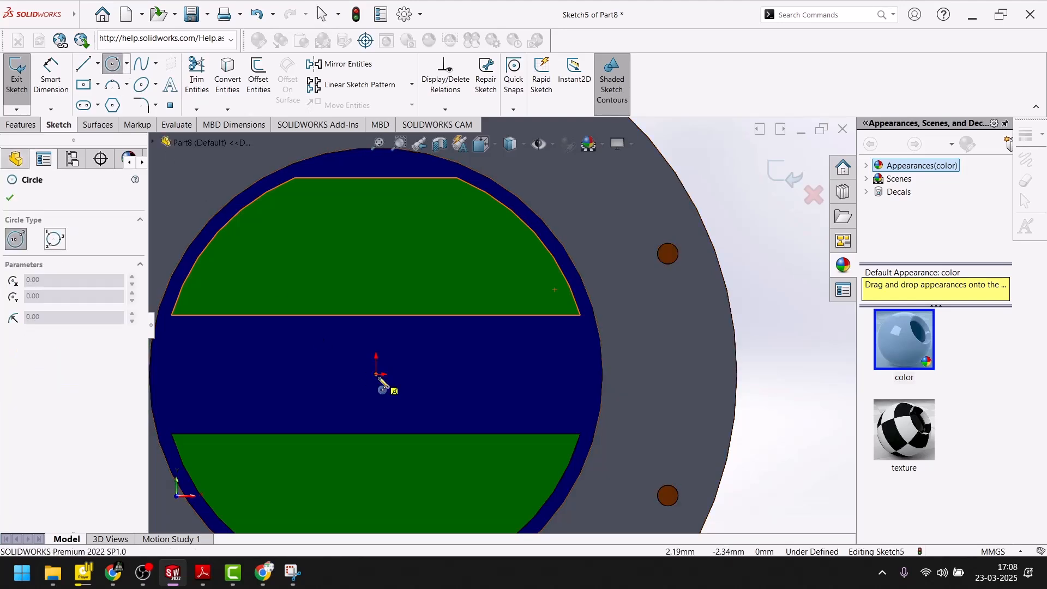
click(377, 374)
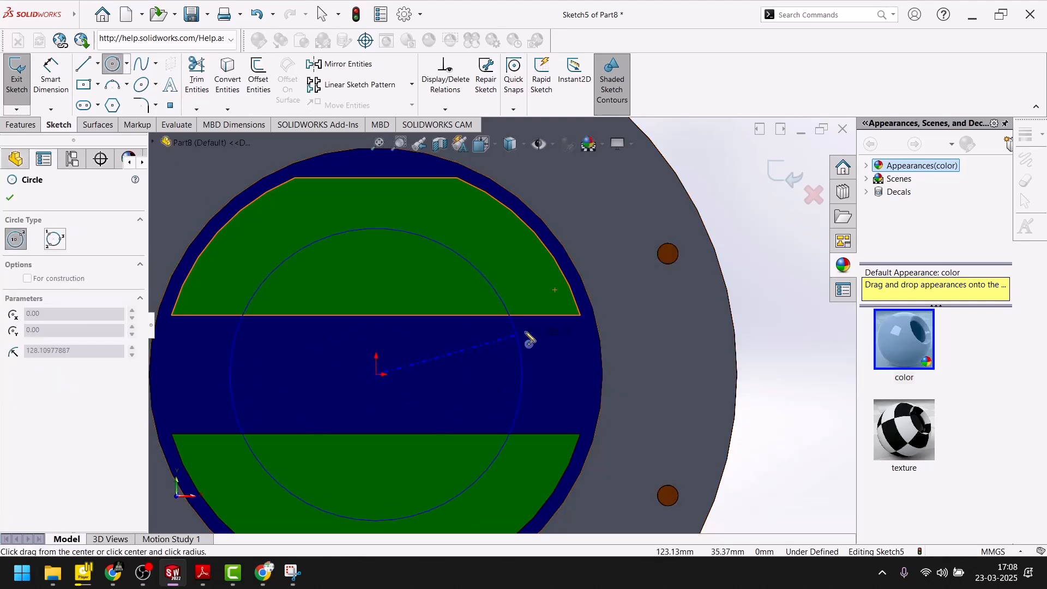
click(579, 300)
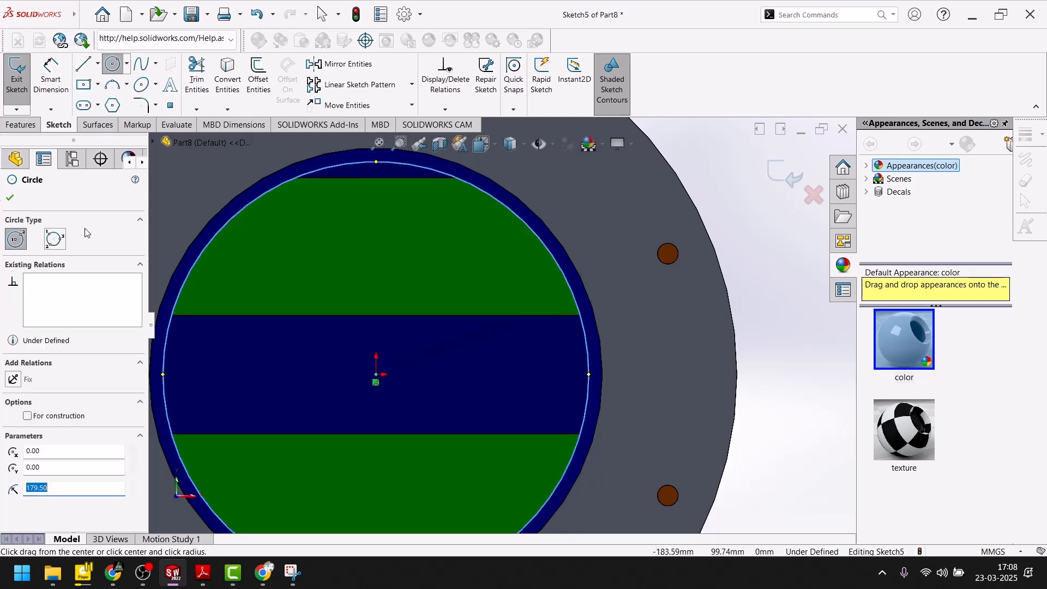
click(12, 198)
click(781, 175)
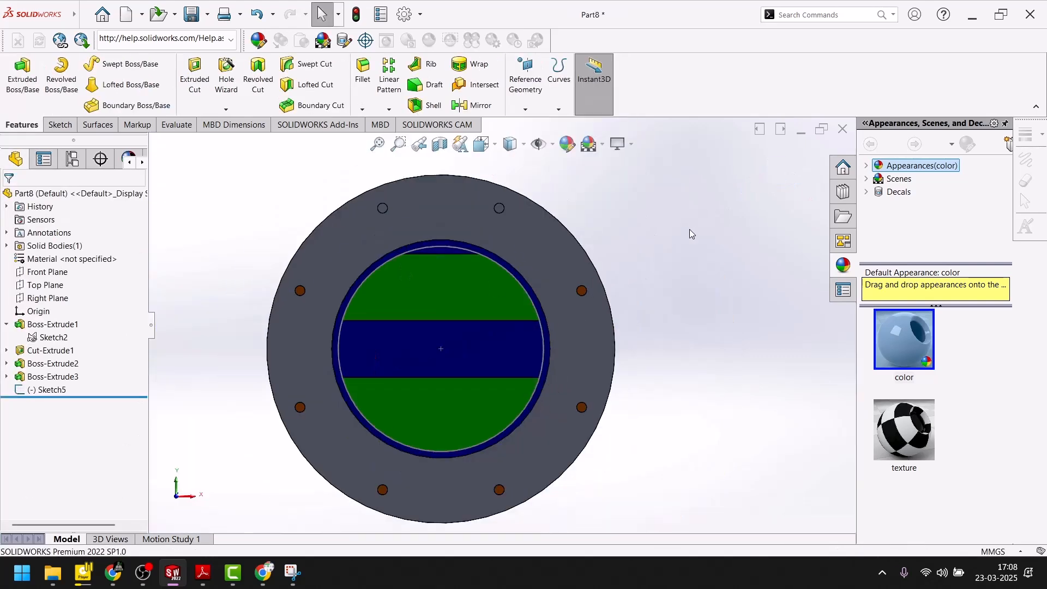
Extrude the new circle's contour 30 mm blind from the blue disc, merging the result
middle_drag(691, 228, 626, 254)
click(23, 73)
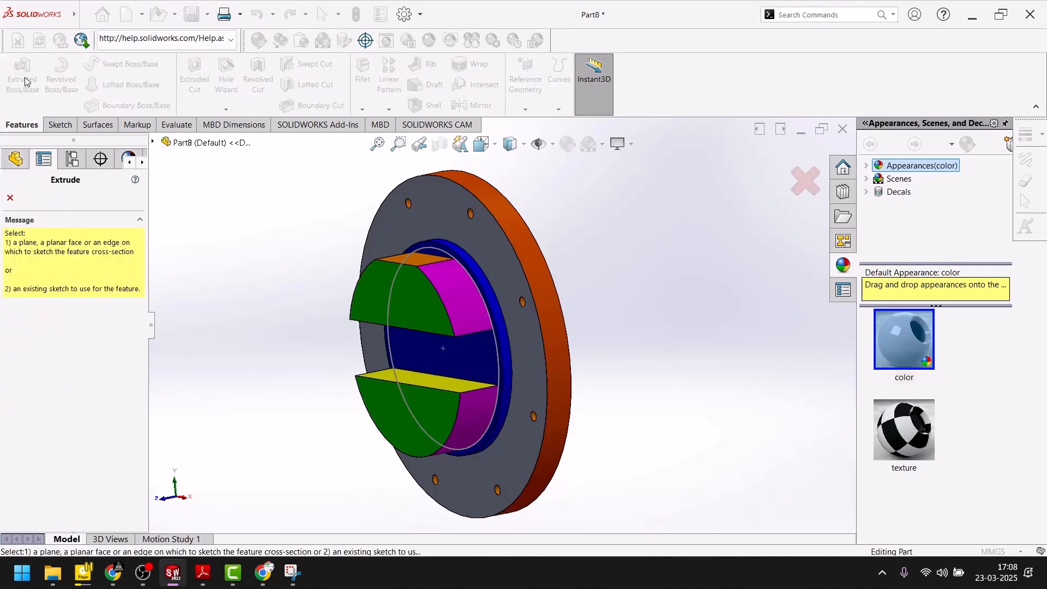
scroll(508, 273, down, 5)
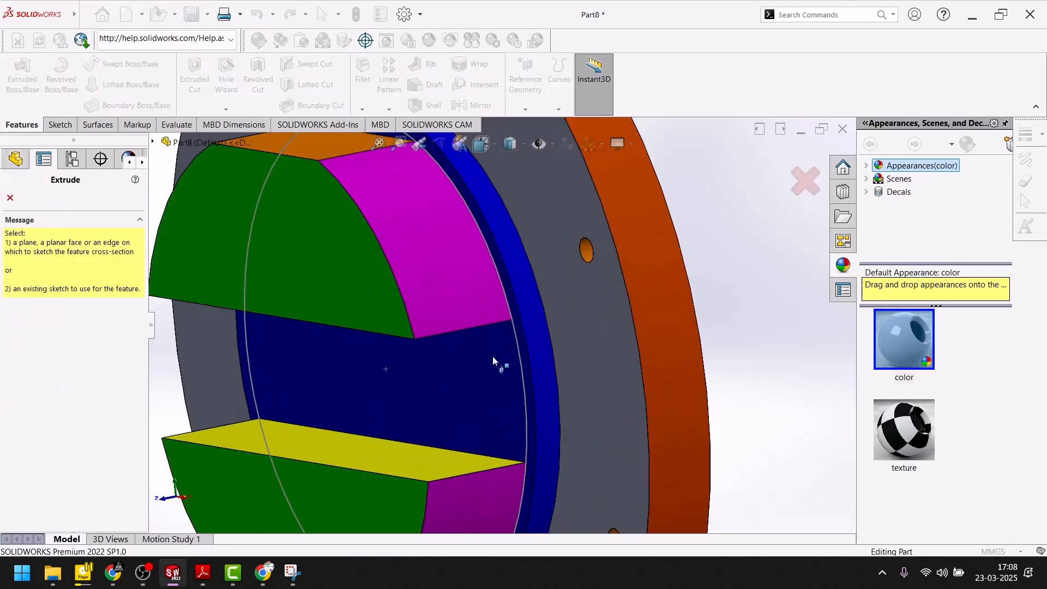
click(520, 360)
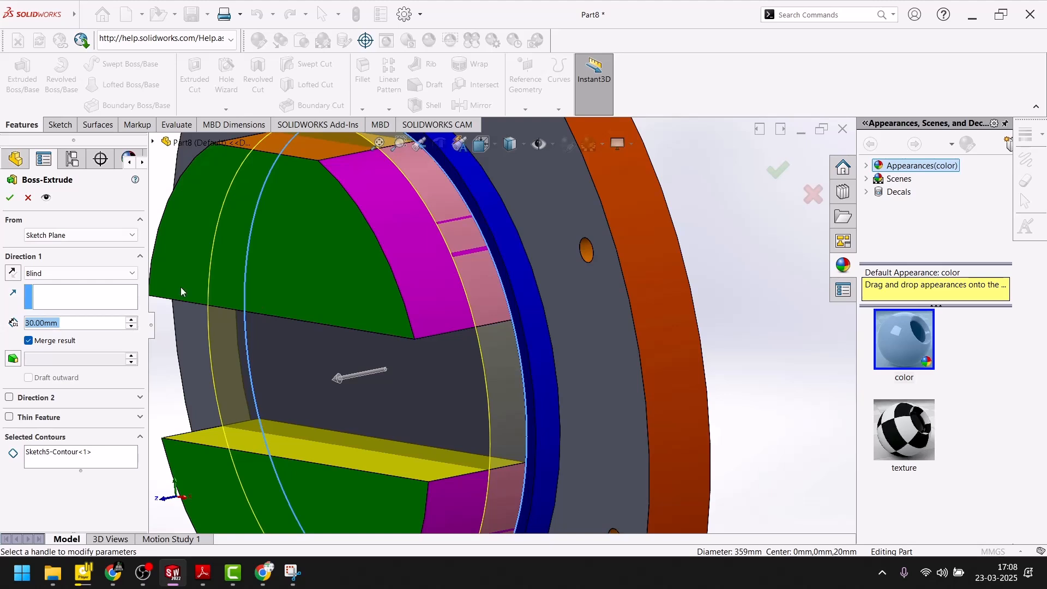
click(12, 198)
Compare the part with the EXERCISE-83 reference picture in Adobe Reader and examine the upper lobe's flat area
scroll(336, 290, up, 5)
middle_drag(636, 260, 648, 284)
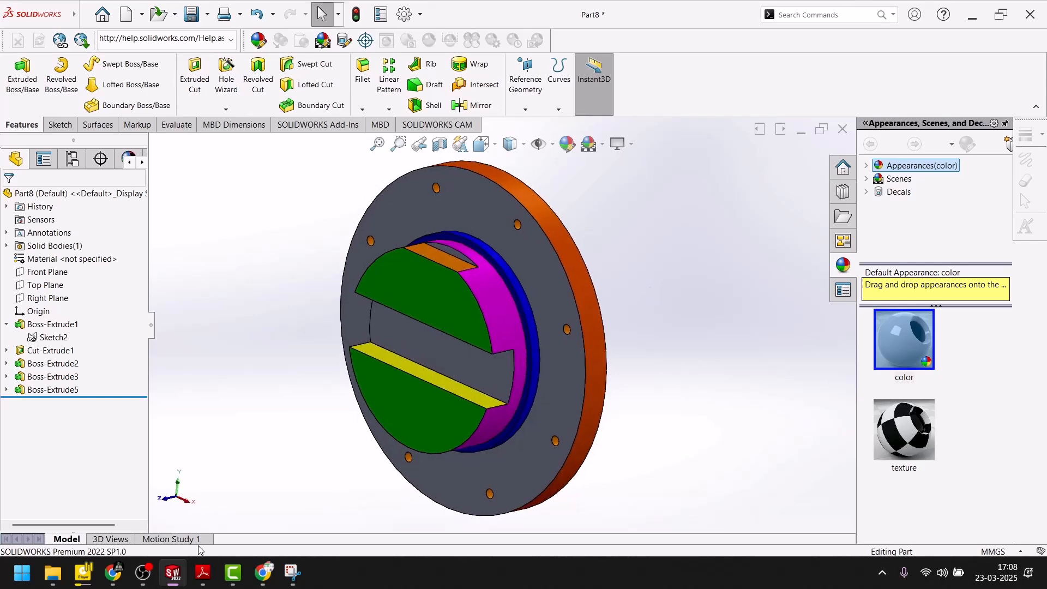
click(200, 583)
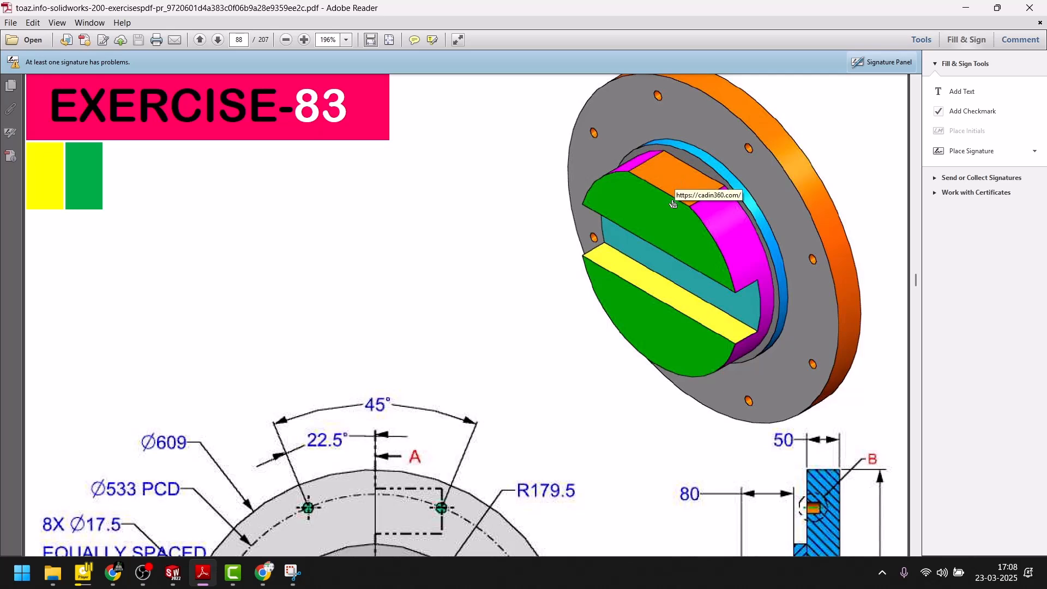
click(201, 584)
click(438, 275)
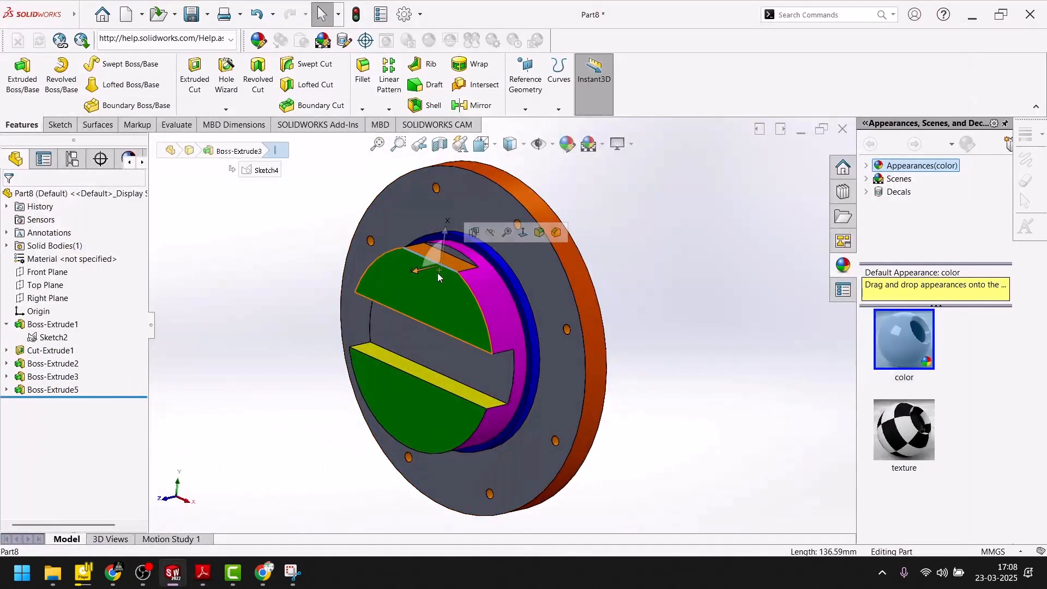
click(625, 270)
middle_drag(434, 299, 456, 296)
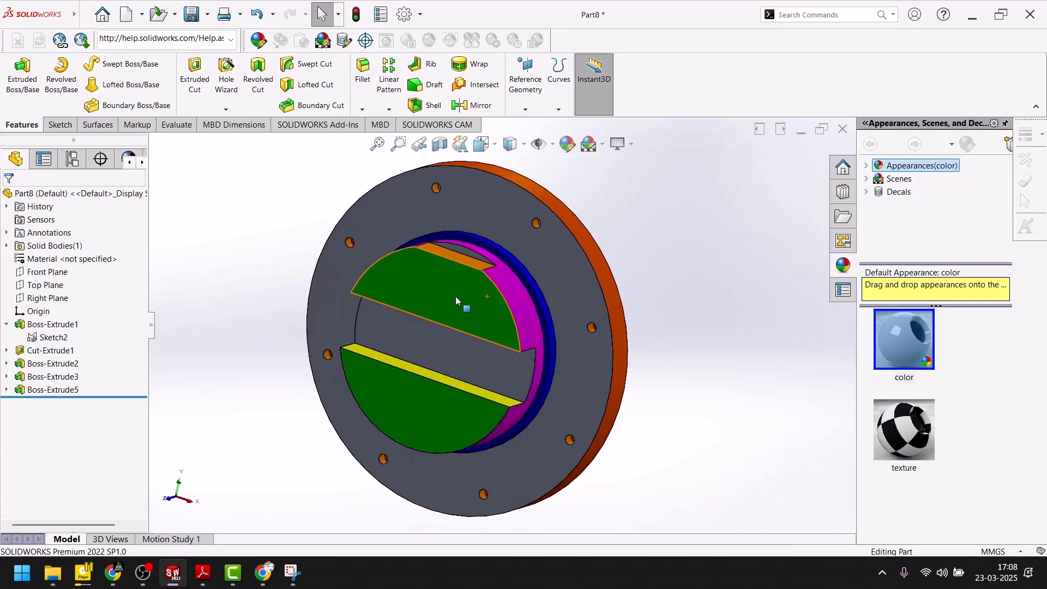
click(456, 296)
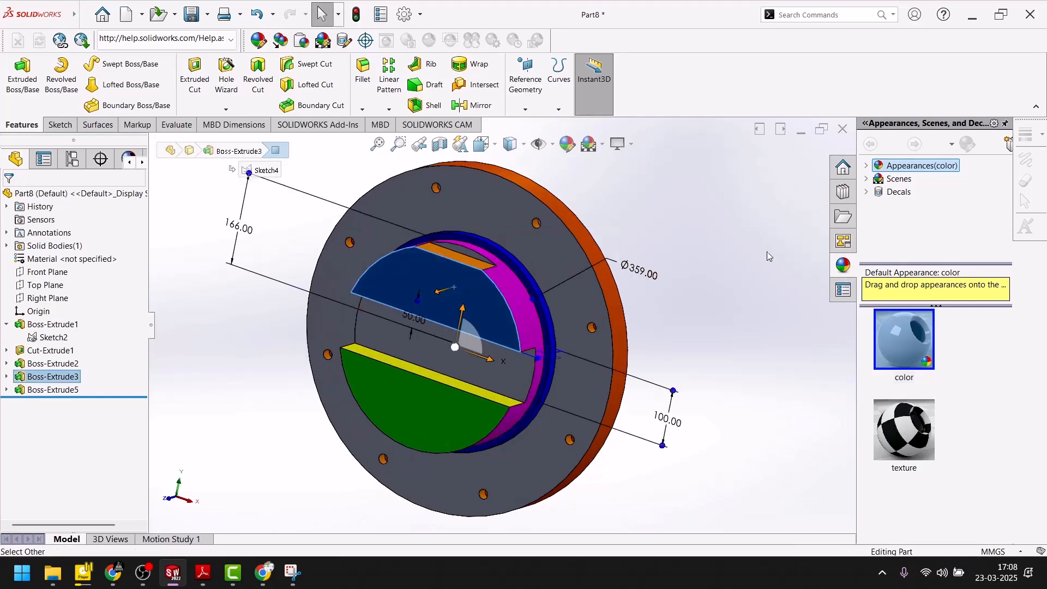
click(802, 251)
Create a sketch on the narrow segment face above the upper lobe's flat and convert that face's boundary edges
scroll(477, 255, down, 4)
click(446, 267)
click(512, 234)
scroll(512, 235, down, 5)
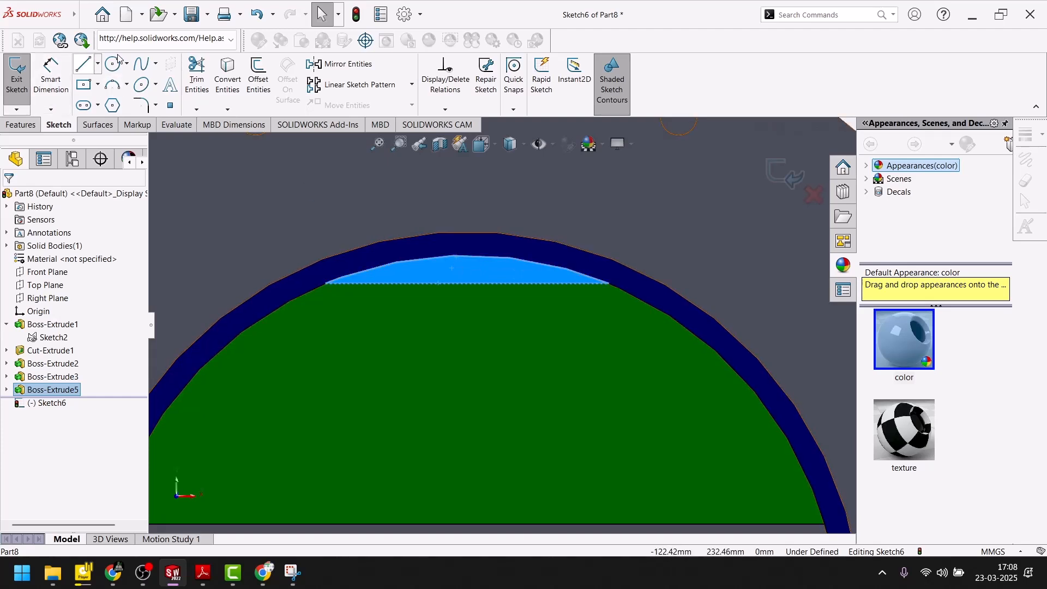
click(228, 74)
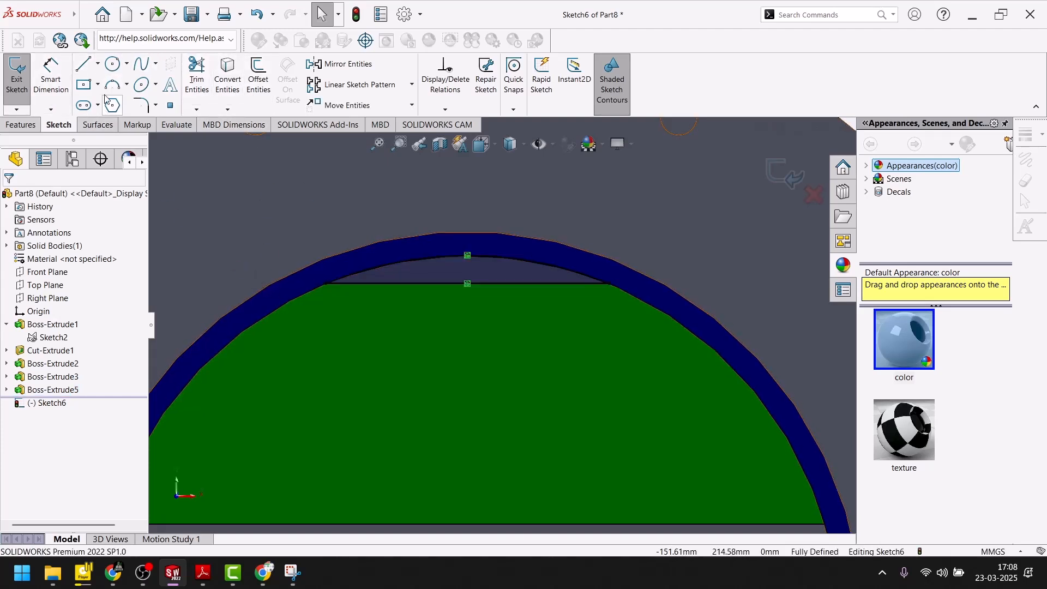
click(197, 74)
drag(666, 369, 742, 256)
click(12, 197)
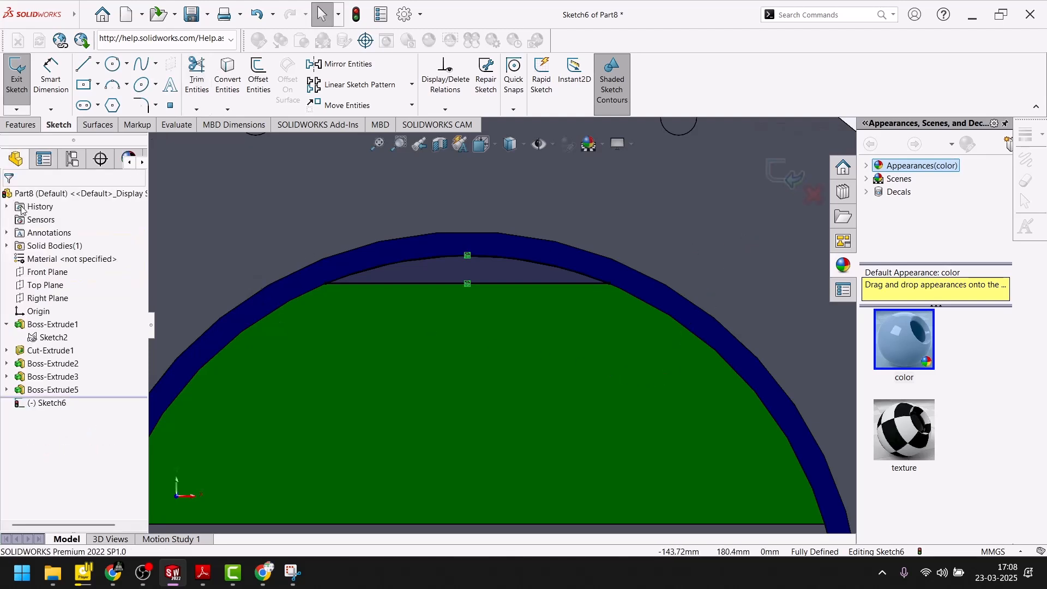
Close the segment sketch and use it to cut 30 mm blind through the material behind the upper lobe's flat
scroll(574, 256, up, 3)
middle_drag(574, 256, 519, 294)
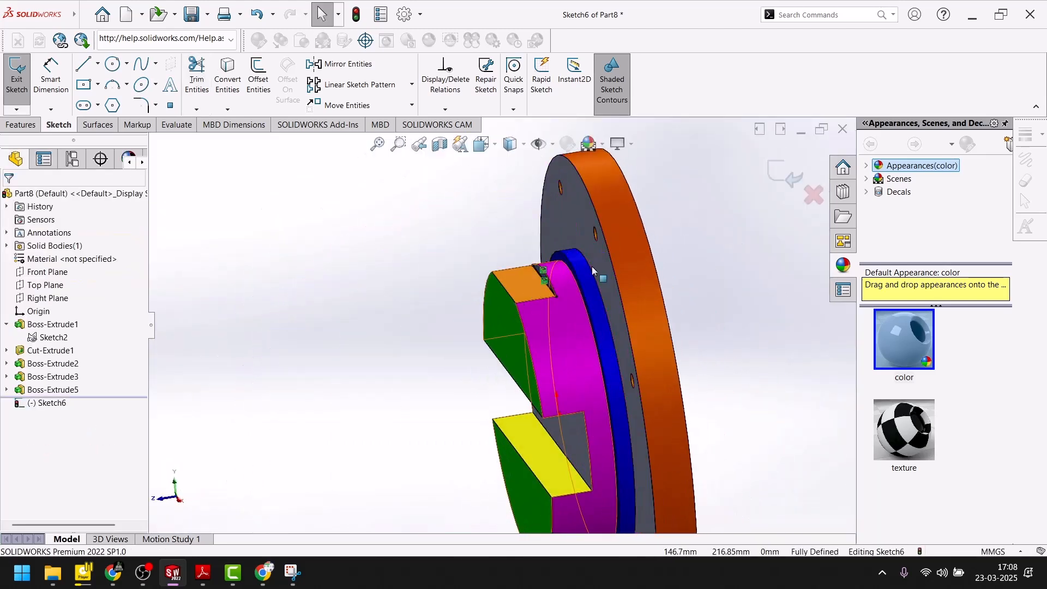
click(791, 179)
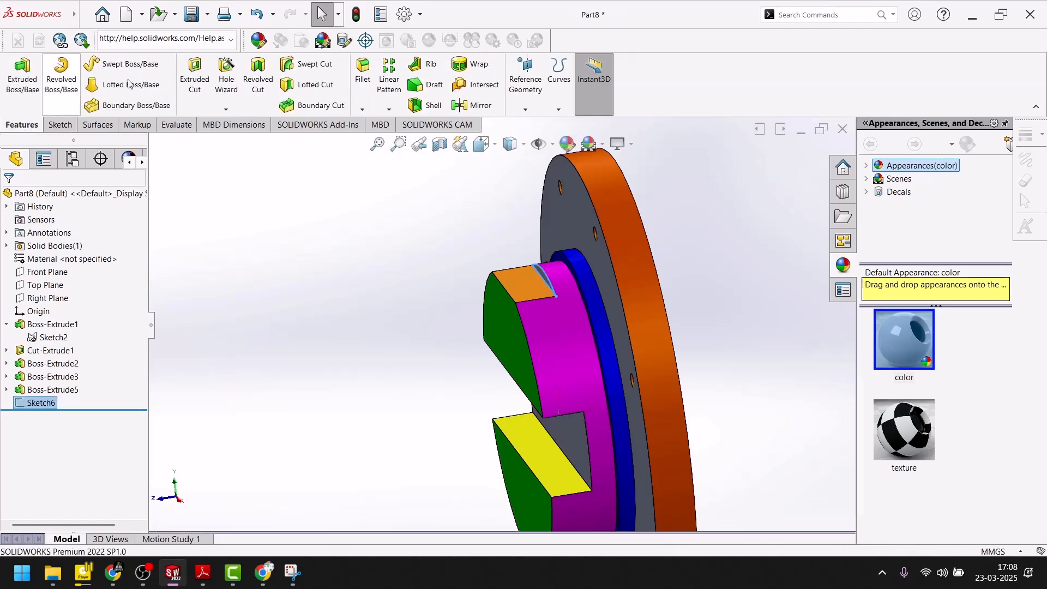
click(191, 73)
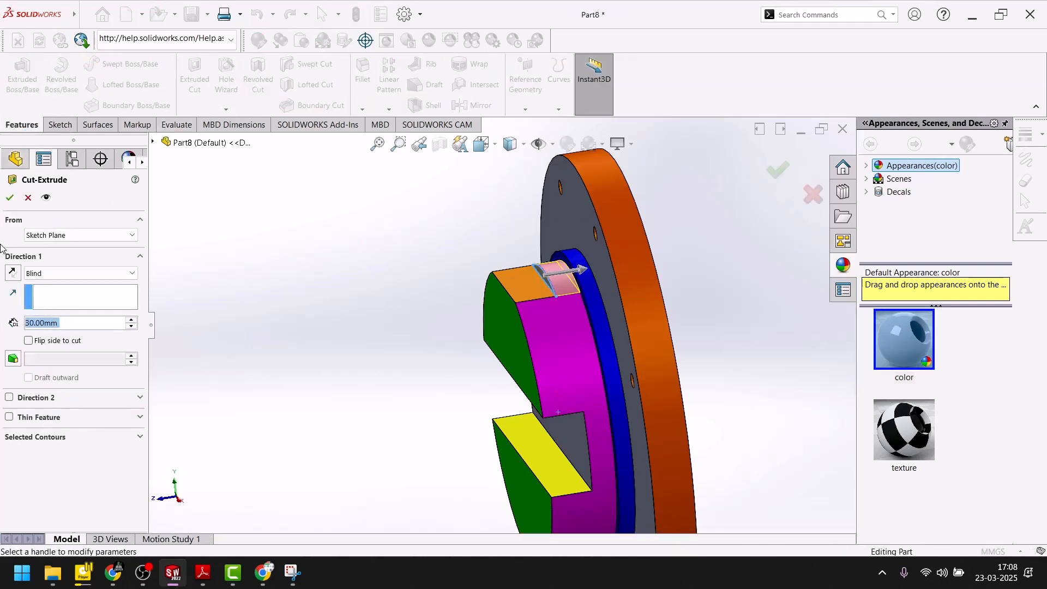
click(9, 198)
Apply a black colour to the slot's floor face between the two green lobes
middle_drag(289, 247, 380, 337)
mouse_move(505, 405)
middle_down()
mouse_move(545, 401)
mouse_move(516, 409)
middle_up()
click(560, 371)
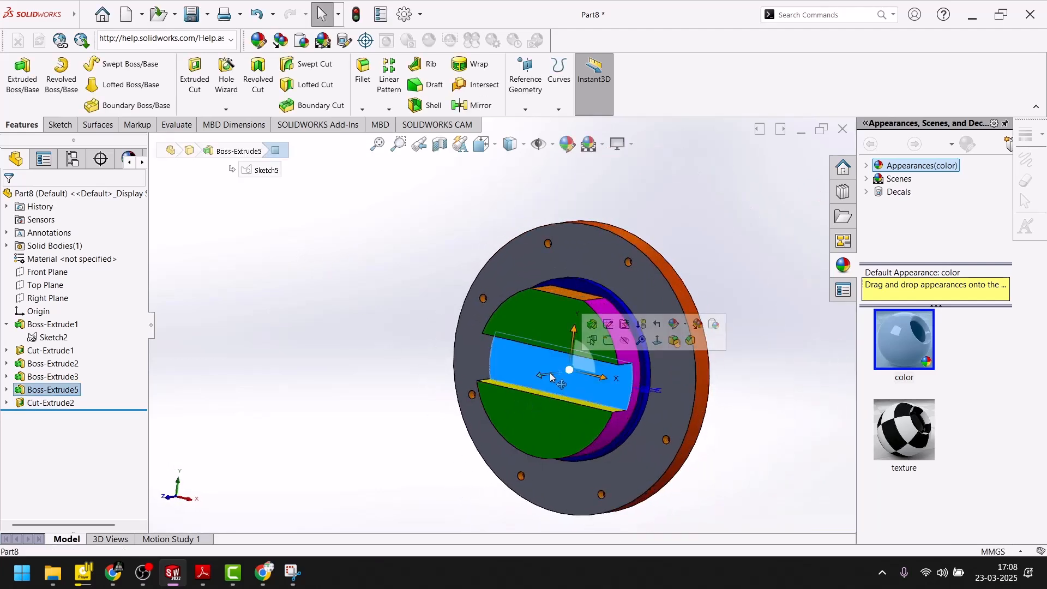
click(572, 147)
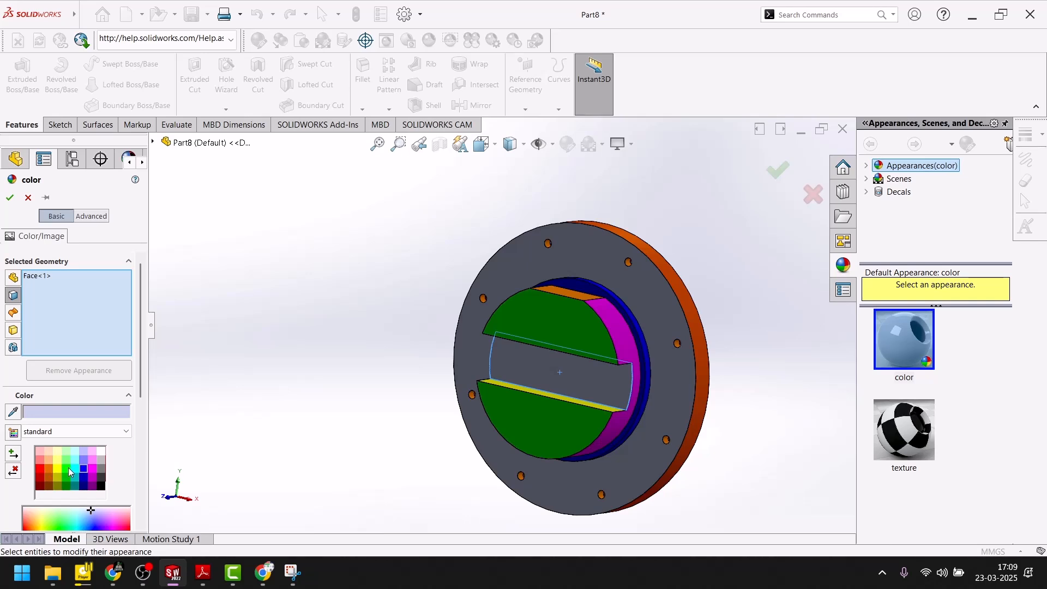
click(101, 486)
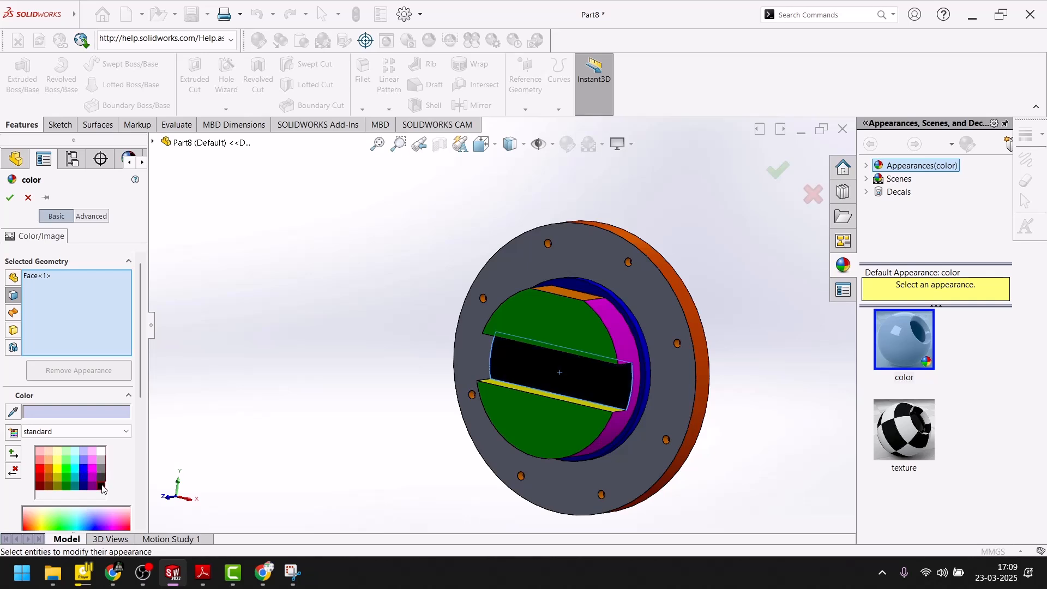
click(7, 199)
Apply a teal colour to the flange's front ring face around the bolt holes
click(574, 259)
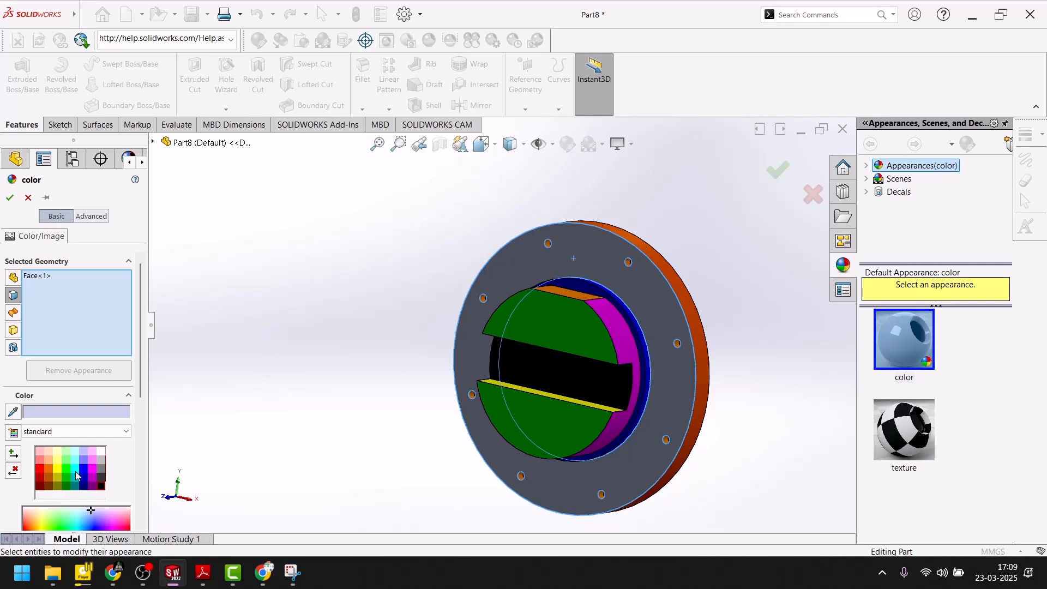
click(73, 466)
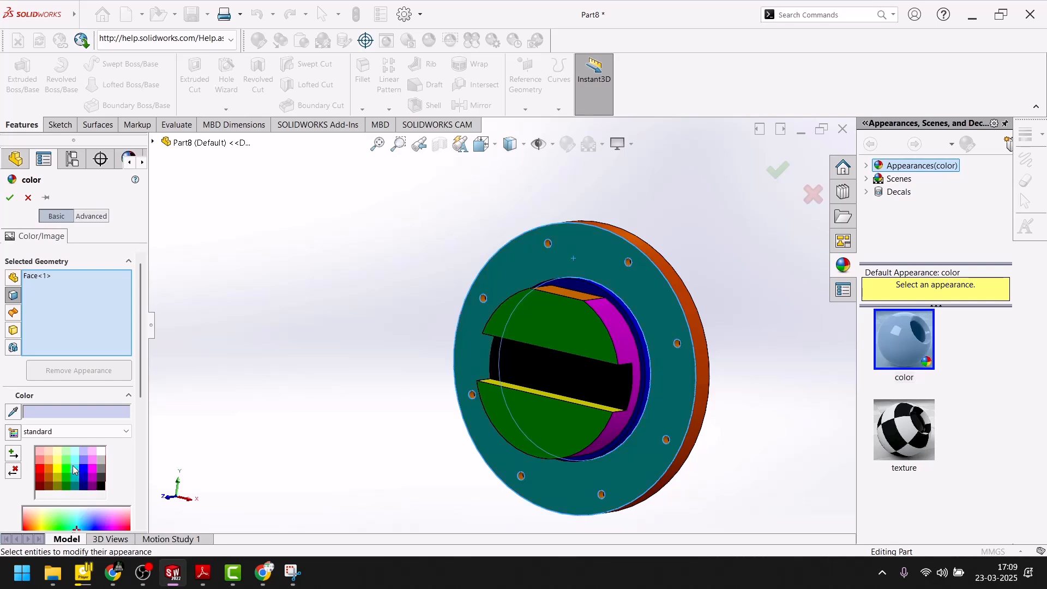
click(9, 198)
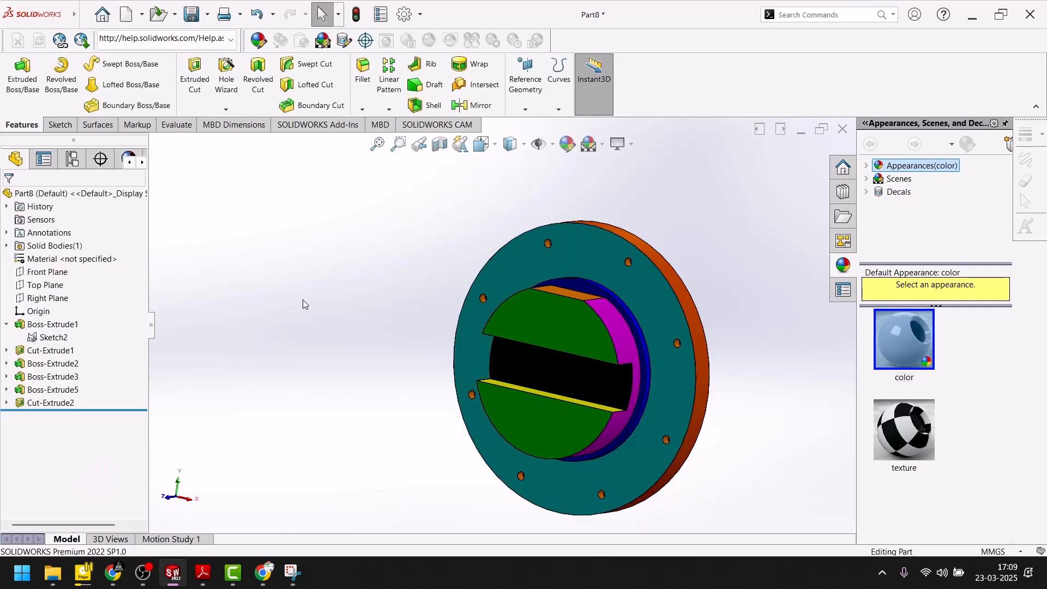
Show the part in isometric view against a plain white scene background and switch to Snipping Tool
key(space)
click(465, 355)
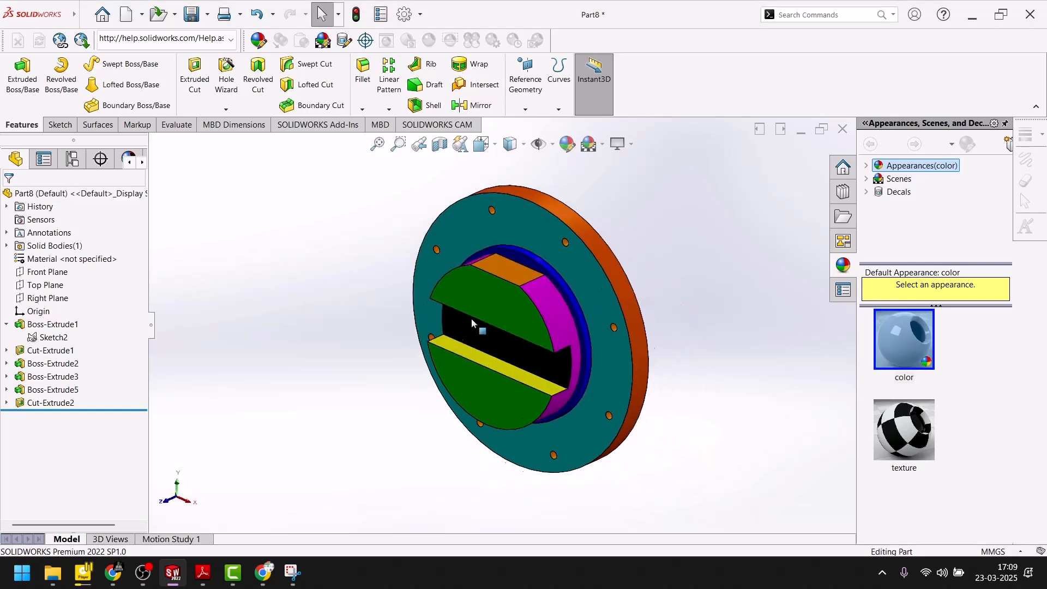
click(604, 145)
click(622, 175)
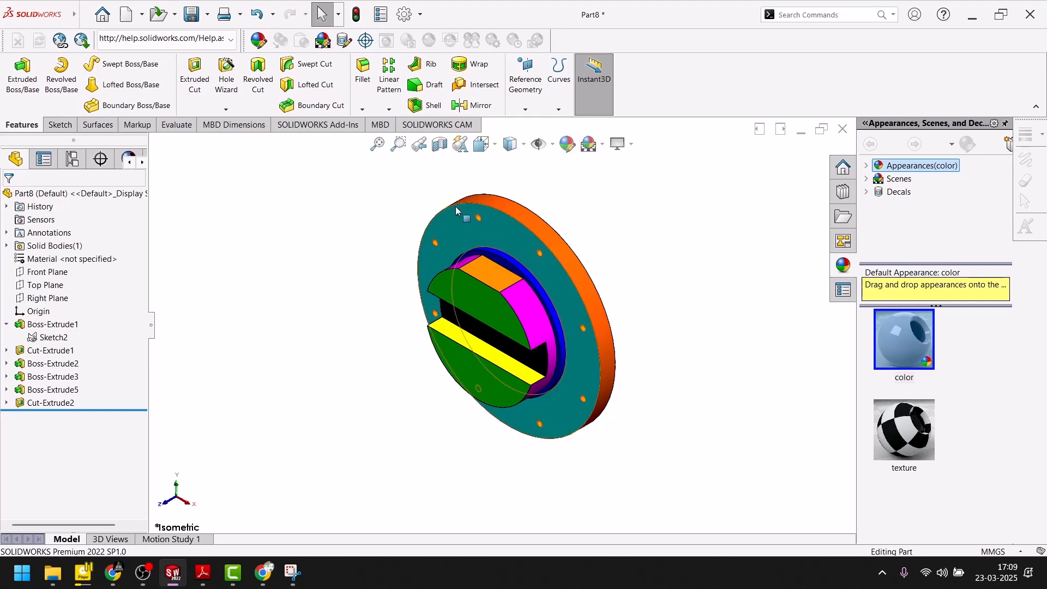
scroll(435, 258, down, 1)
mouse_move(435, 257)
middle_down()
mouse_move(451, 244)
mouse_move(436, 241)
middle_up()
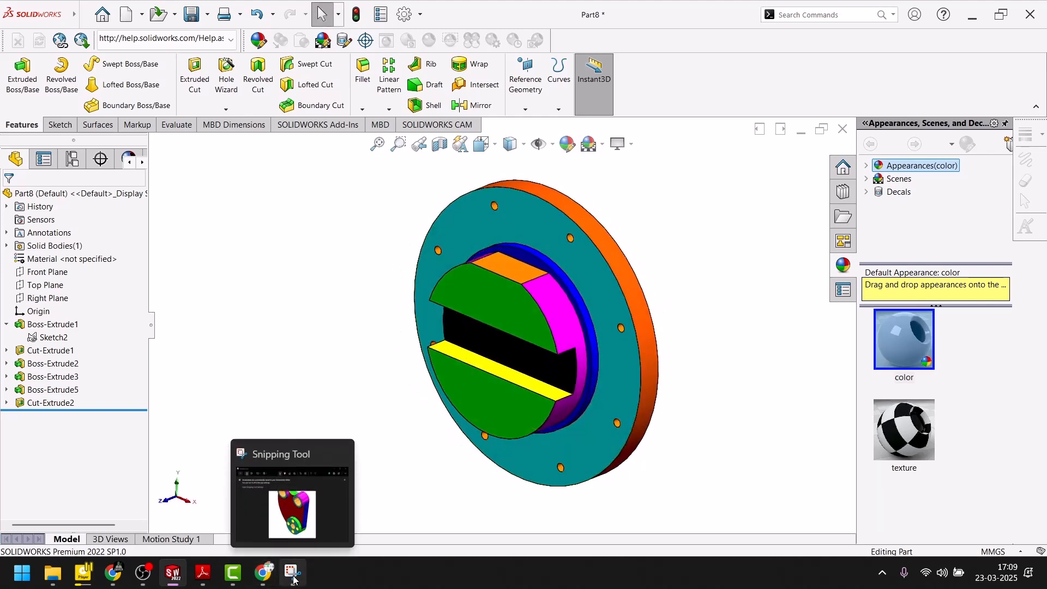
click(293, 574)
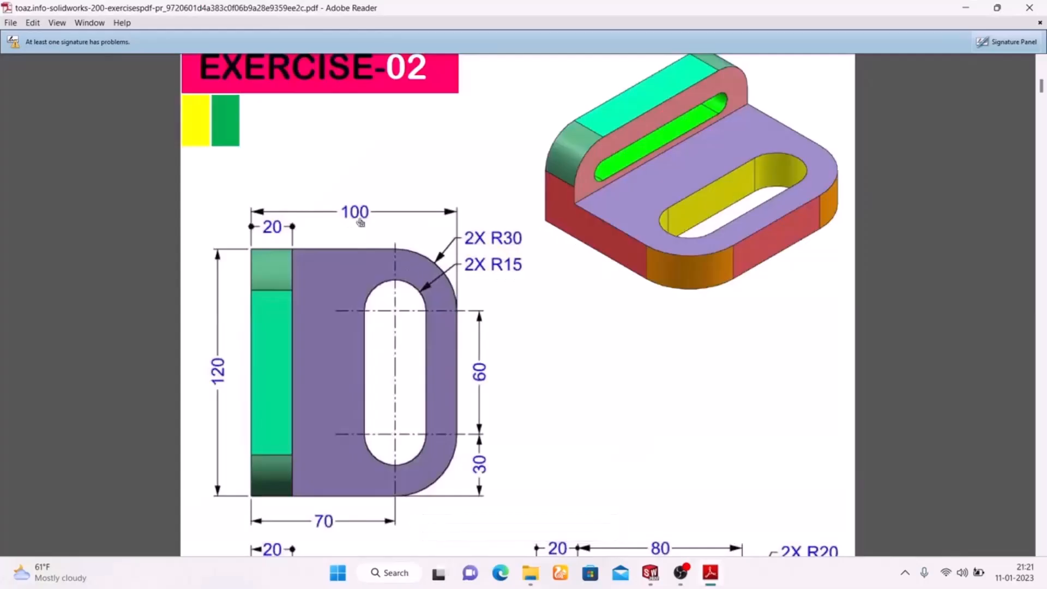
Examine the EXERCISE-02 base plate dimensions in Adobe Reader and switch to the open Part3 sketch in SOLIDWORKS
scroll(644, 170, up, 3)
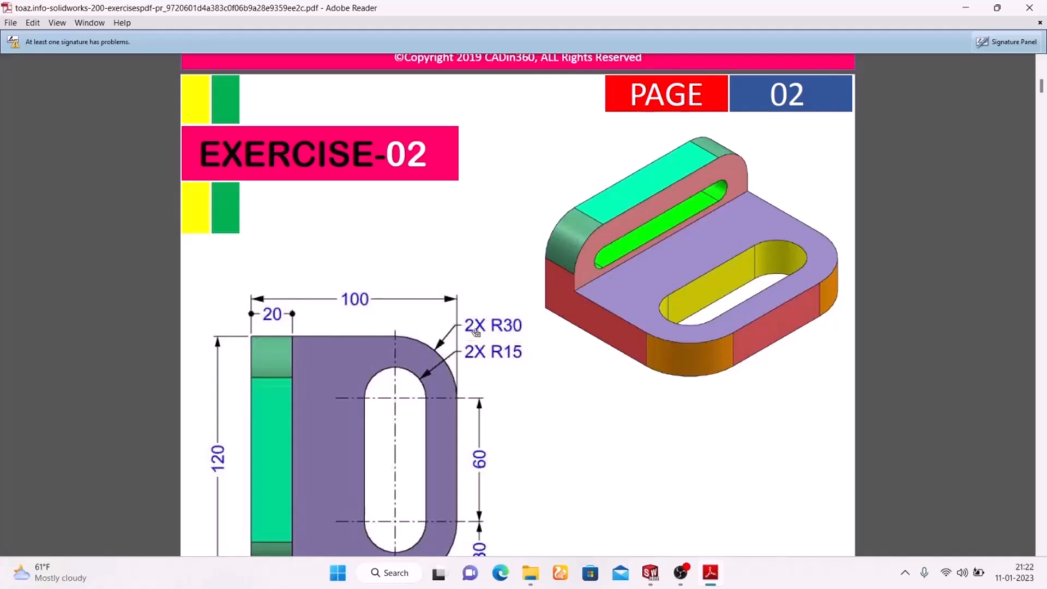
scroll(479, 333, down, 3)
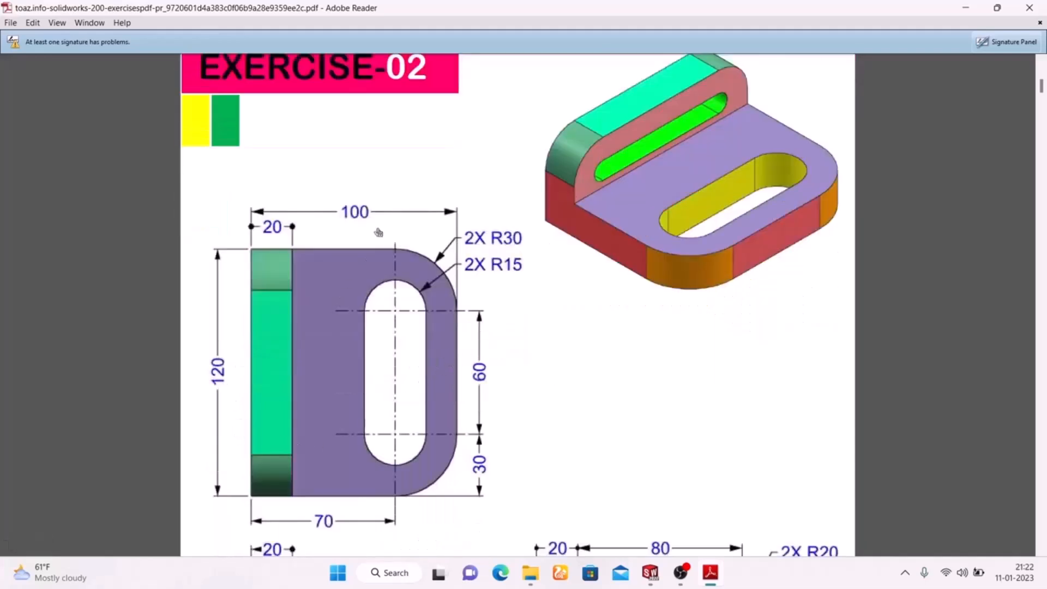
click(652, 573)
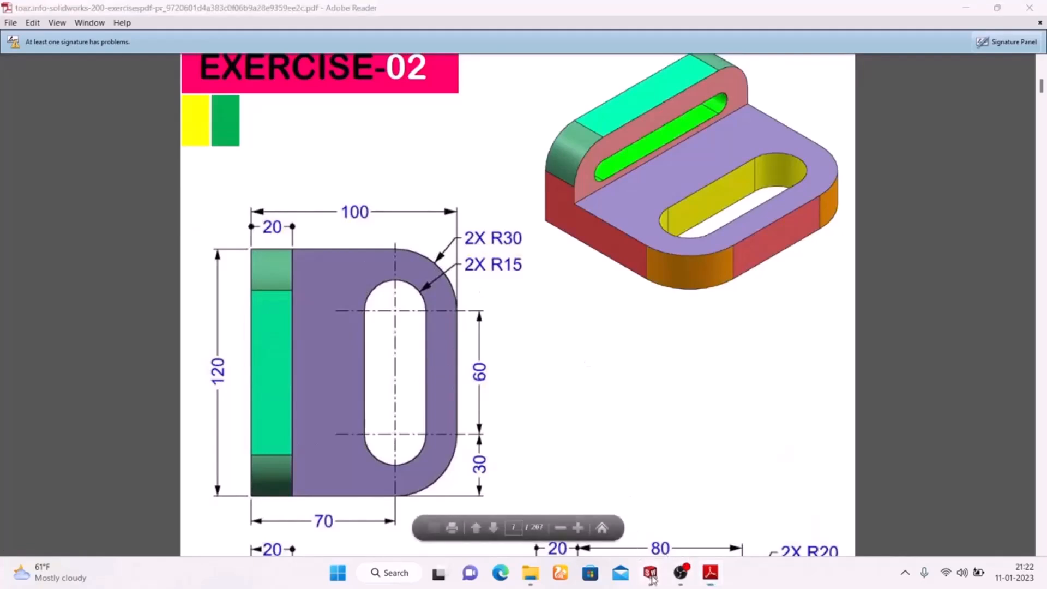
click(709, 503)
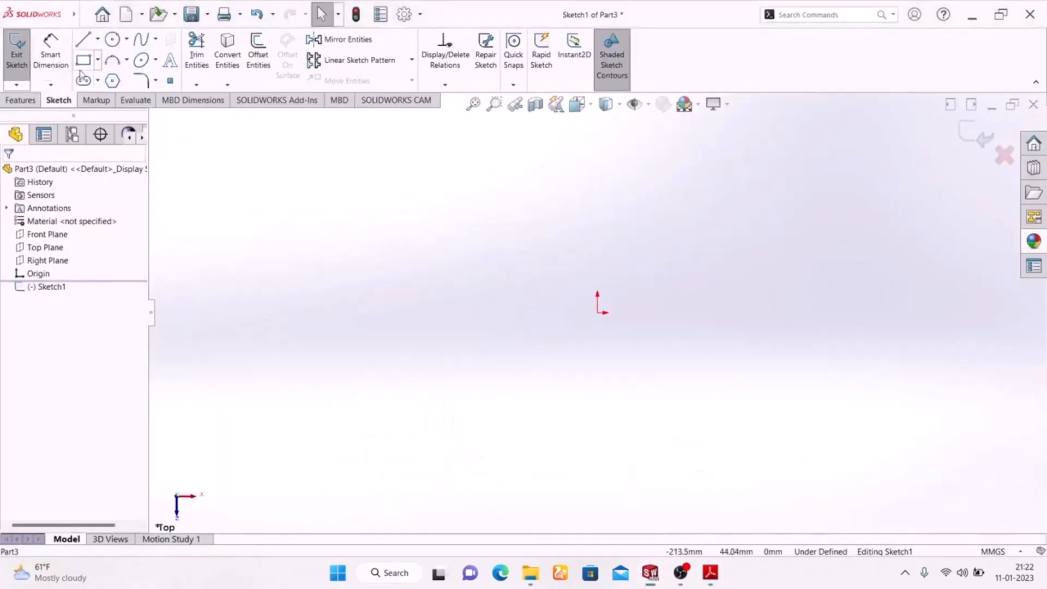
Sketch a center rectangle about 142 by 92 mm centred on the origin on the Top Plane
click(98, 61)
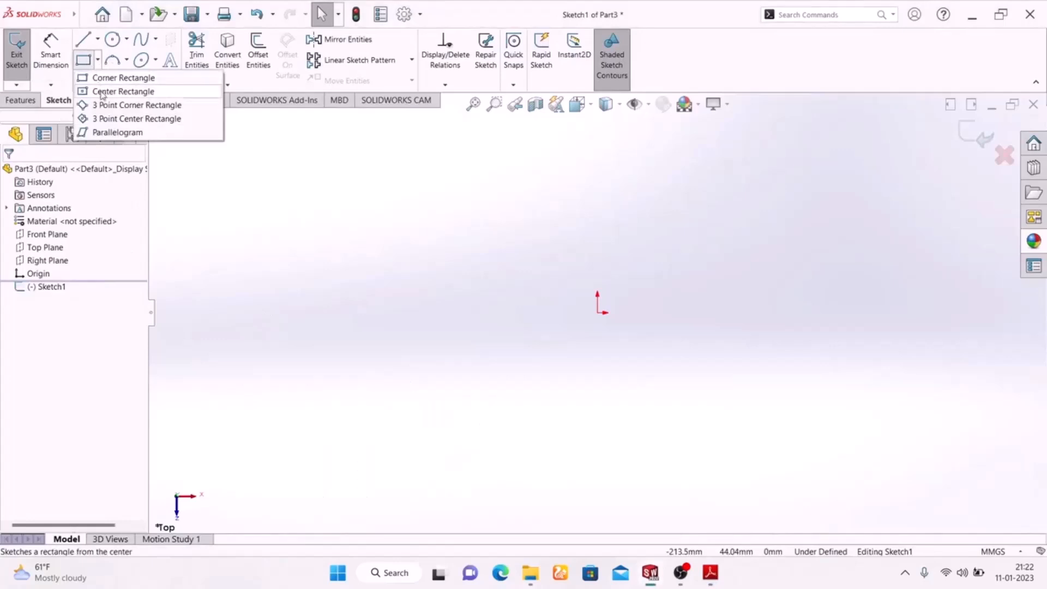
click(102, 91)
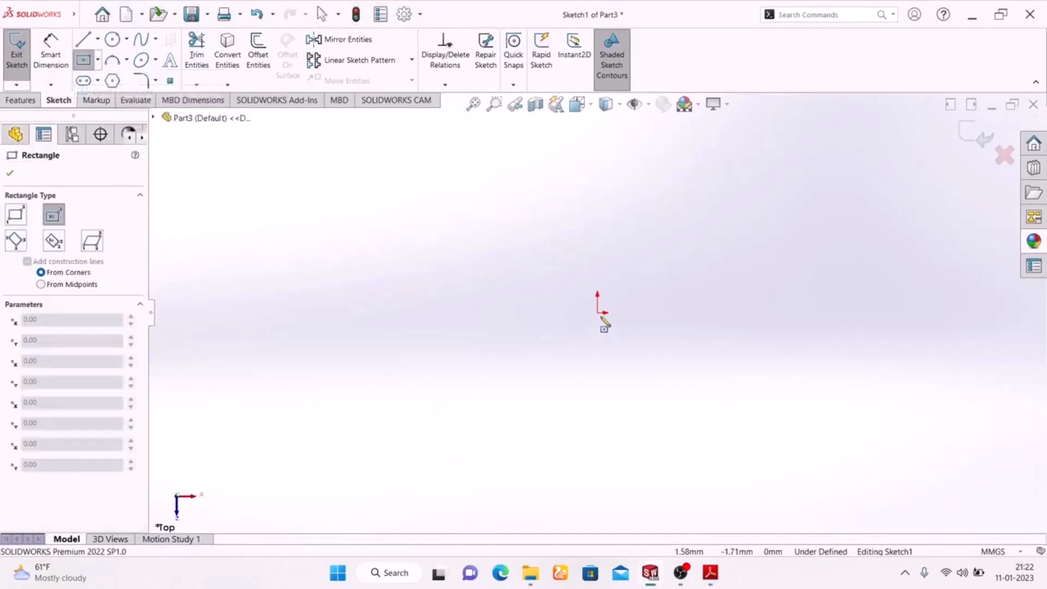
click(598, 313)
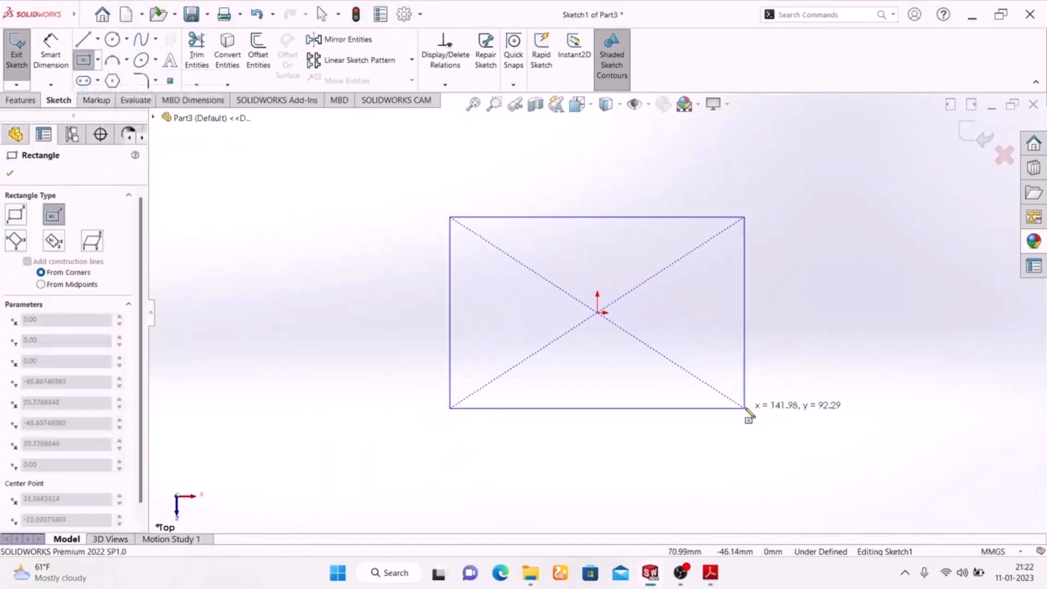
click(747, 408)
Dimension the rectangle to 120 mm wide and 100 mm high
click(51, 52)
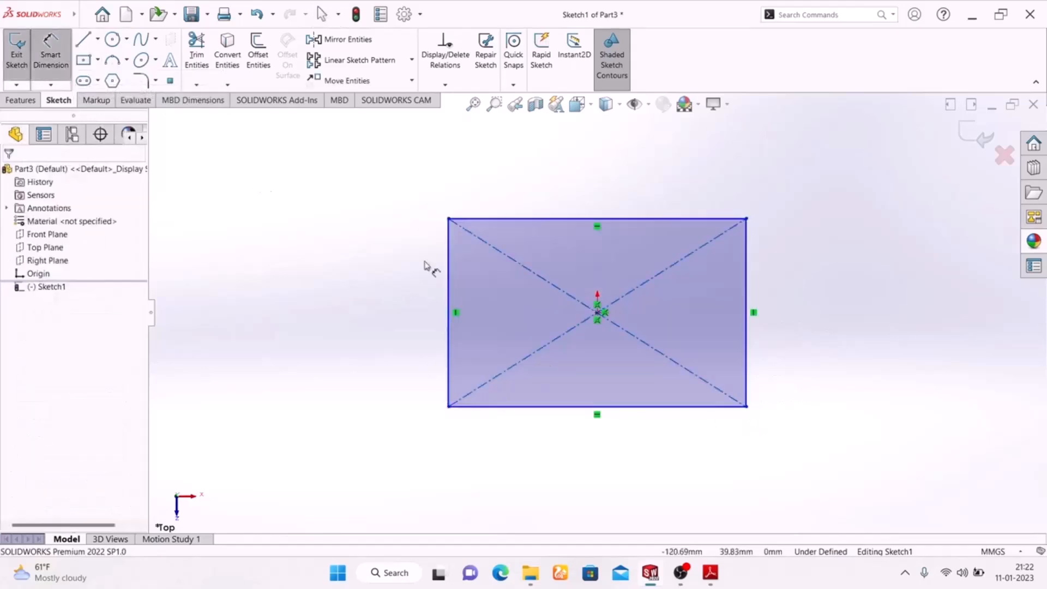
click(619, 408)
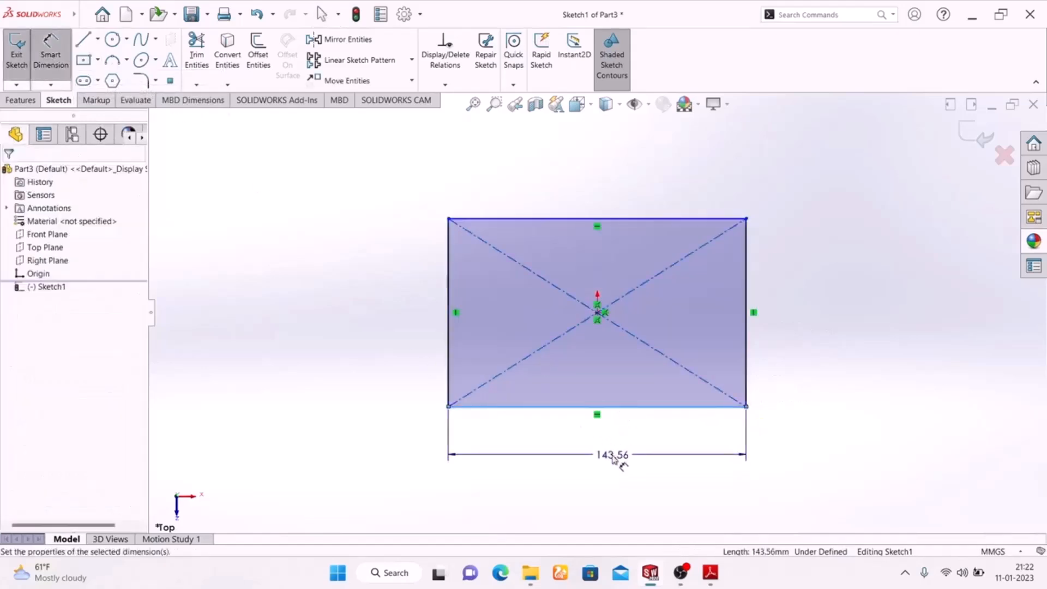
click(616, 458)
text(120)
key(Return)
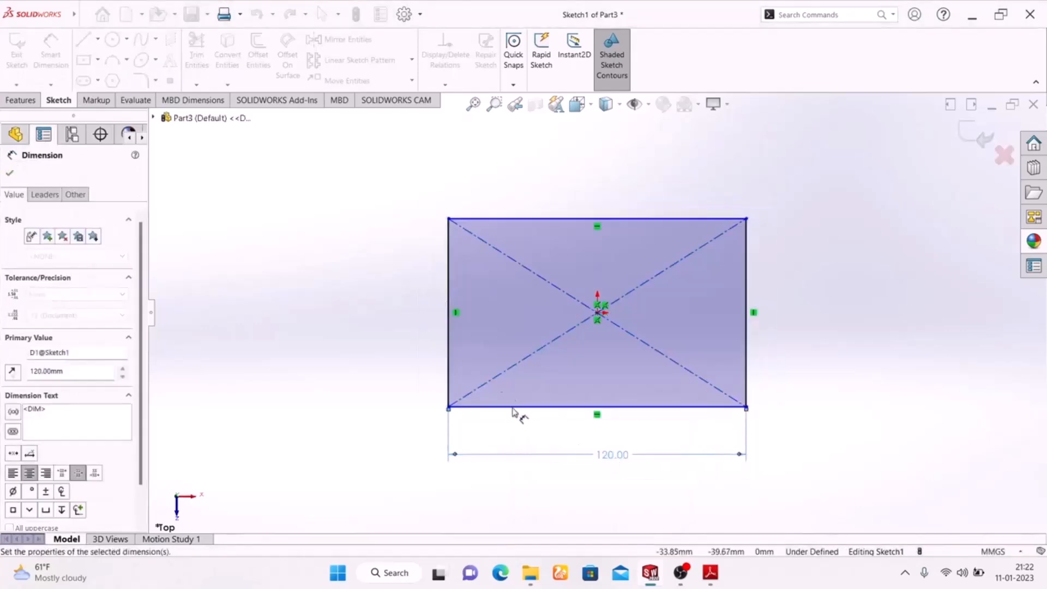
click(449, 305)
click(406, 321)
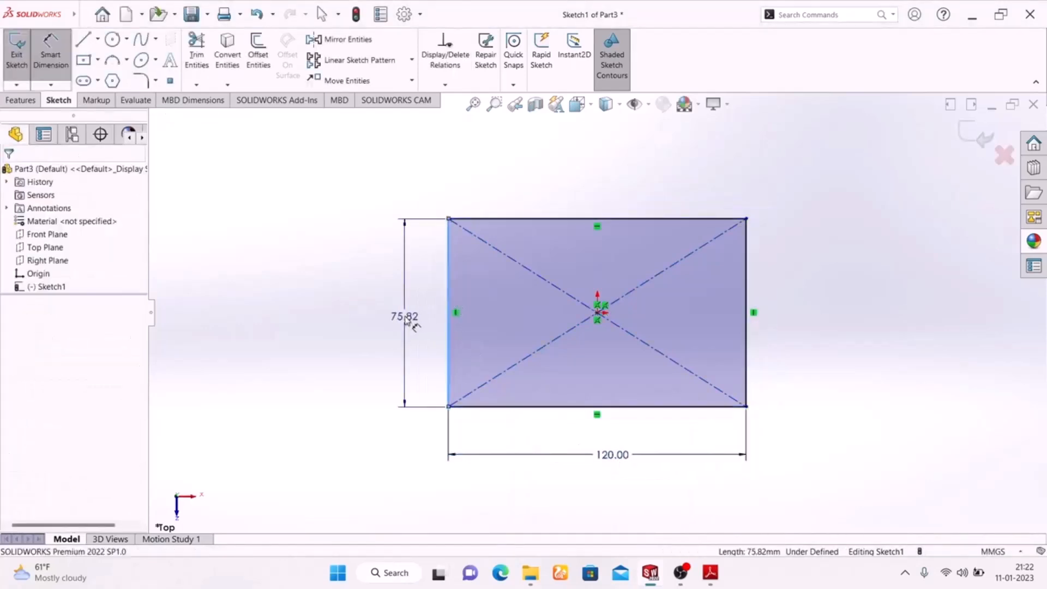
text(100)
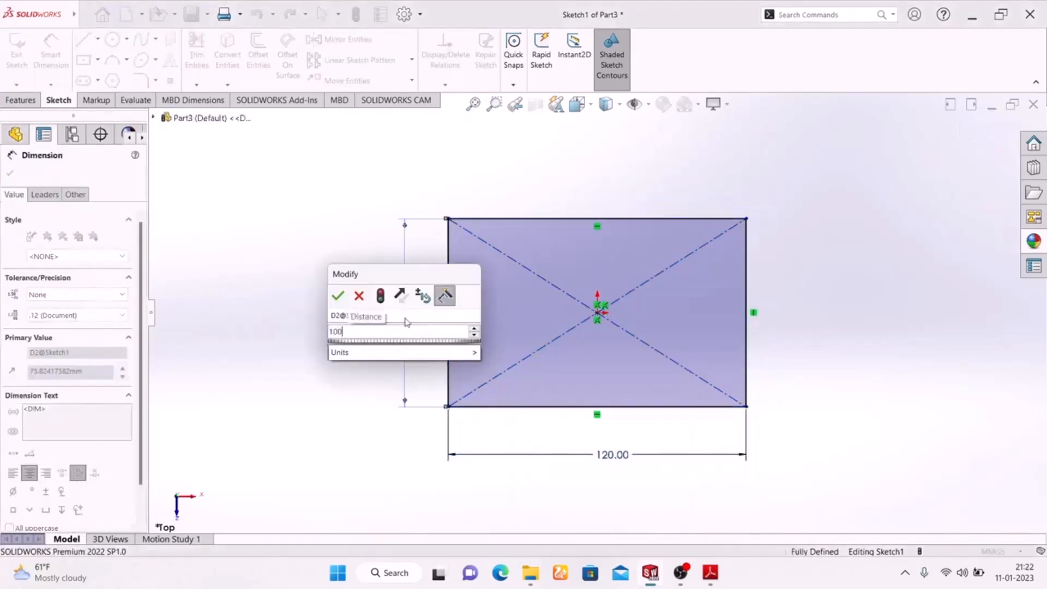
key(Return)
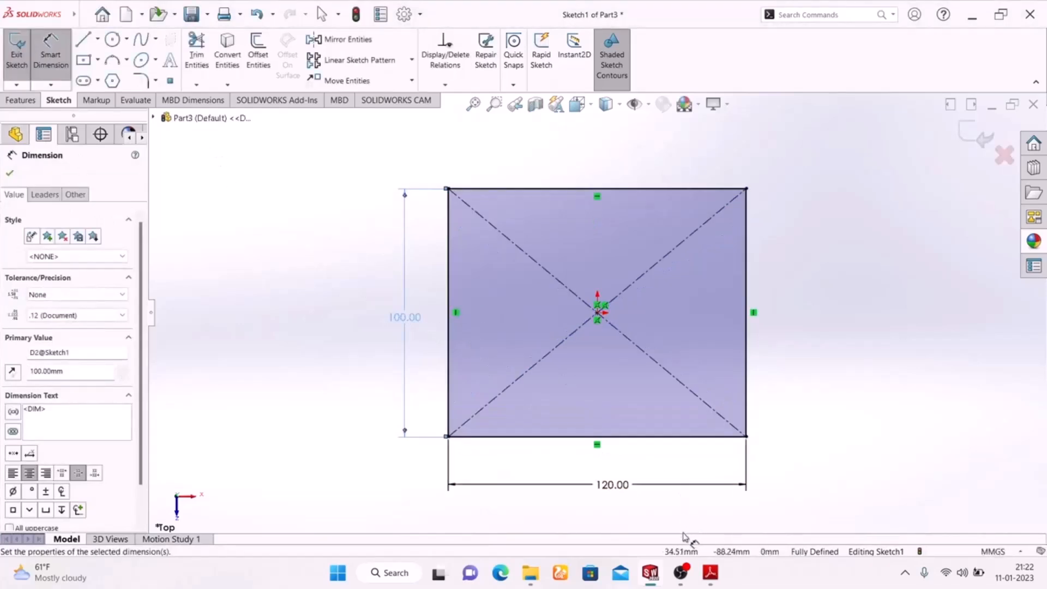
Check the corner radius in the EXERCISE-02 drawing and round the rectangle's two upper corners with 30 mm sketch fillets
click(710, 572)
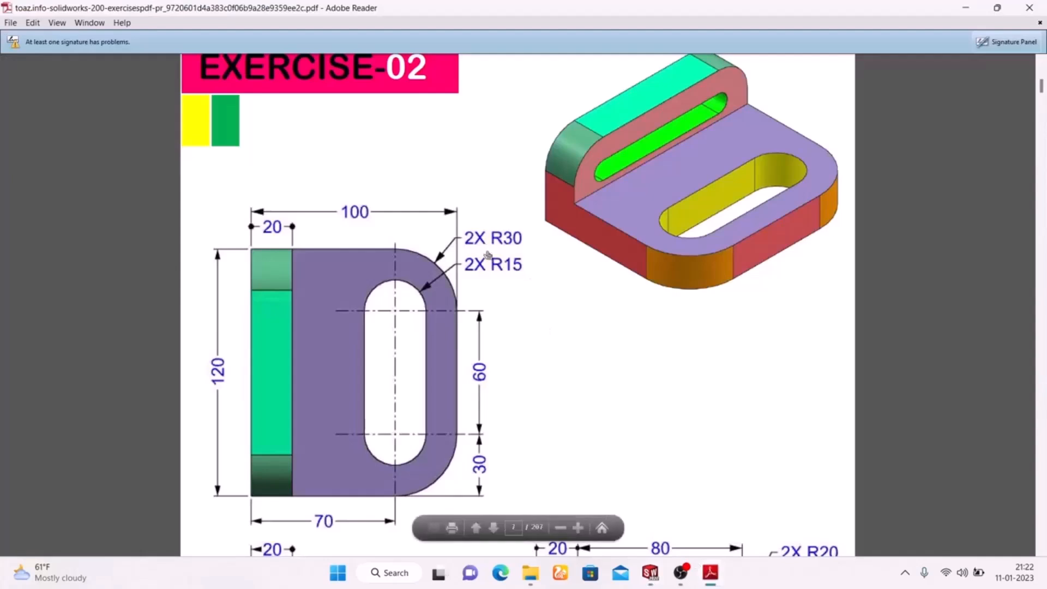
click(717, 578)
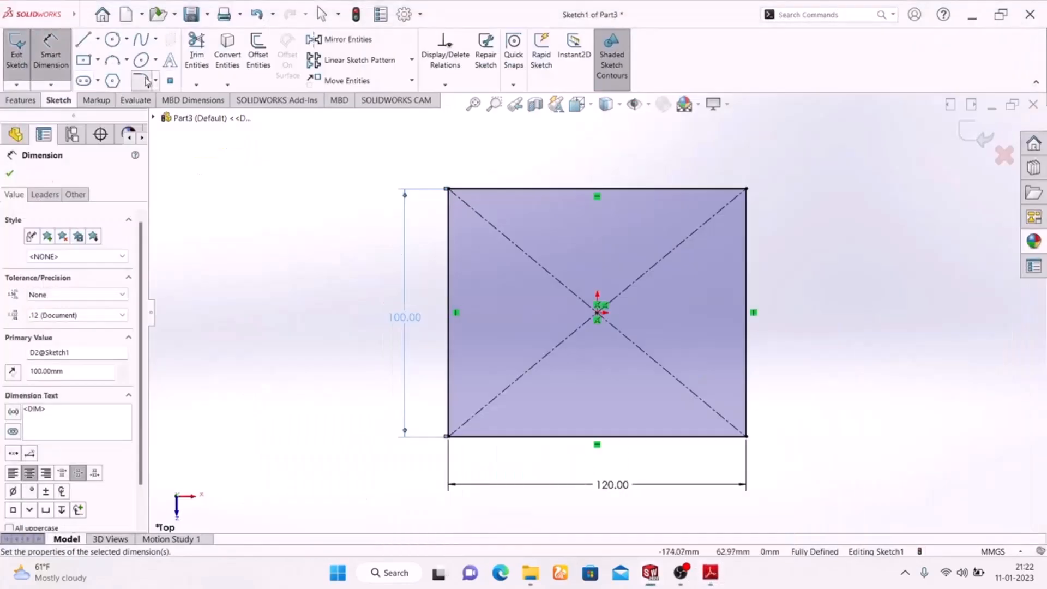
click(145, 80)
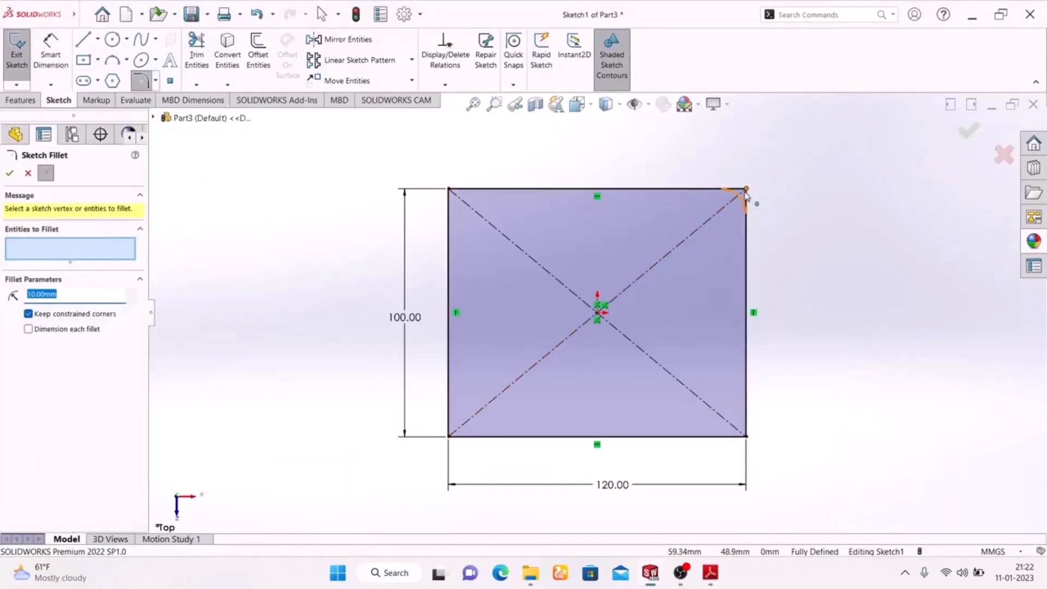
click(746, 191)
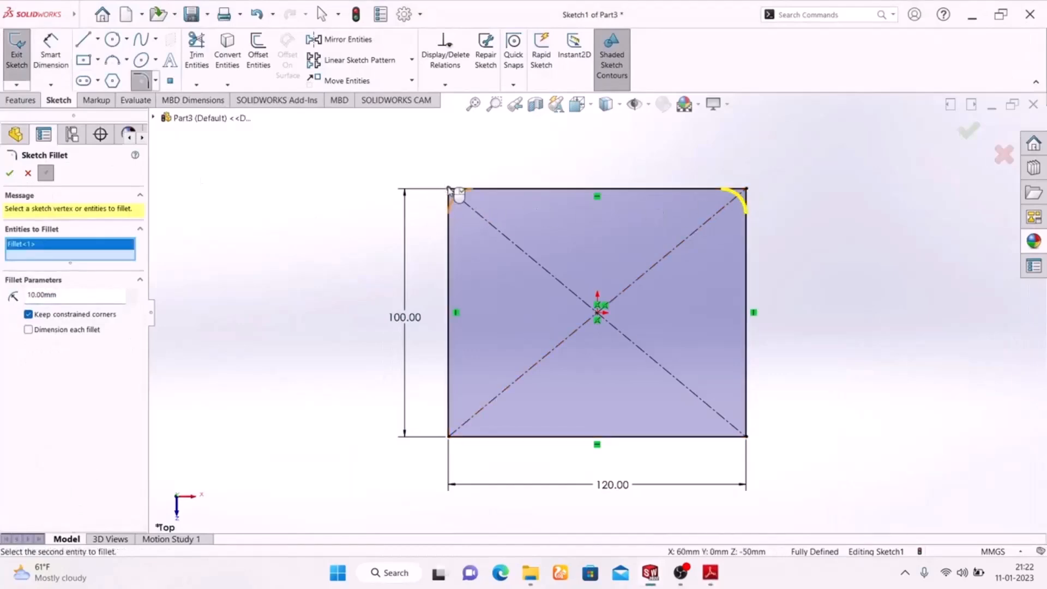
click(450, 190)
drag(71, 303, 2, 302)
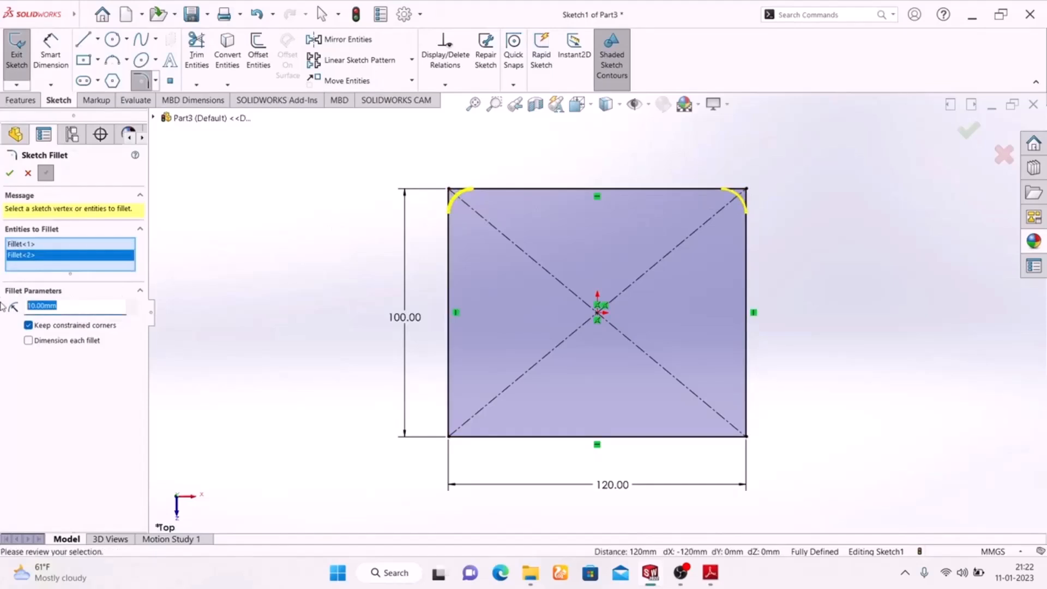
text(30)
key(Return)
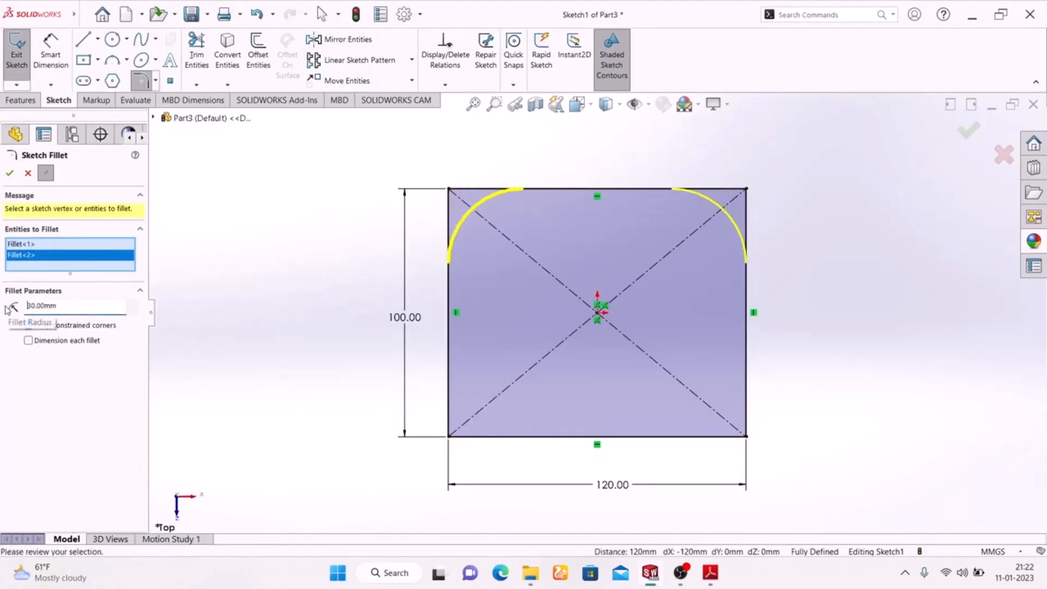
click(10, 173)
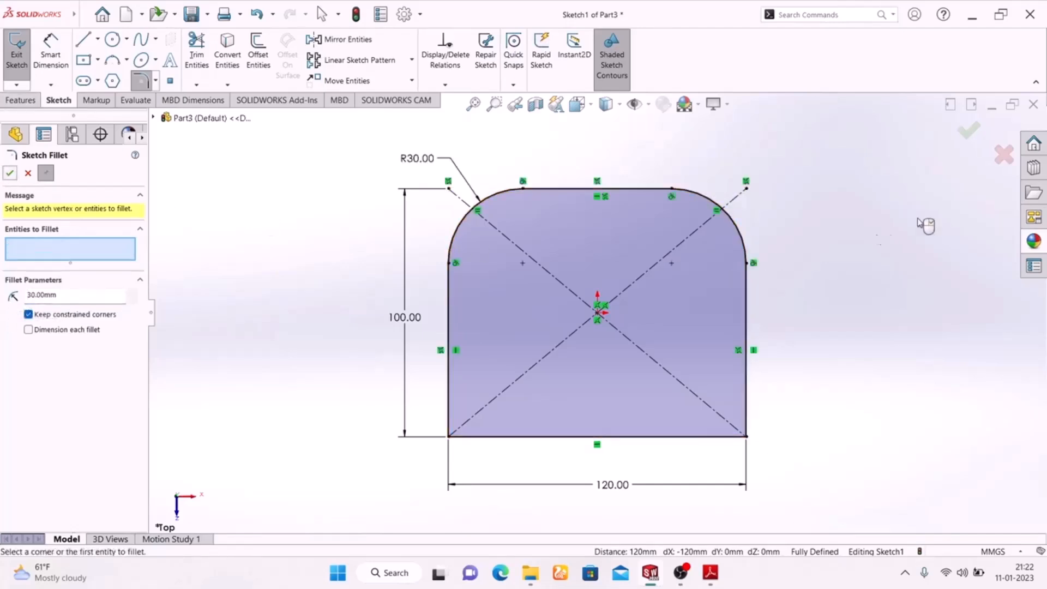
click(964, 136)
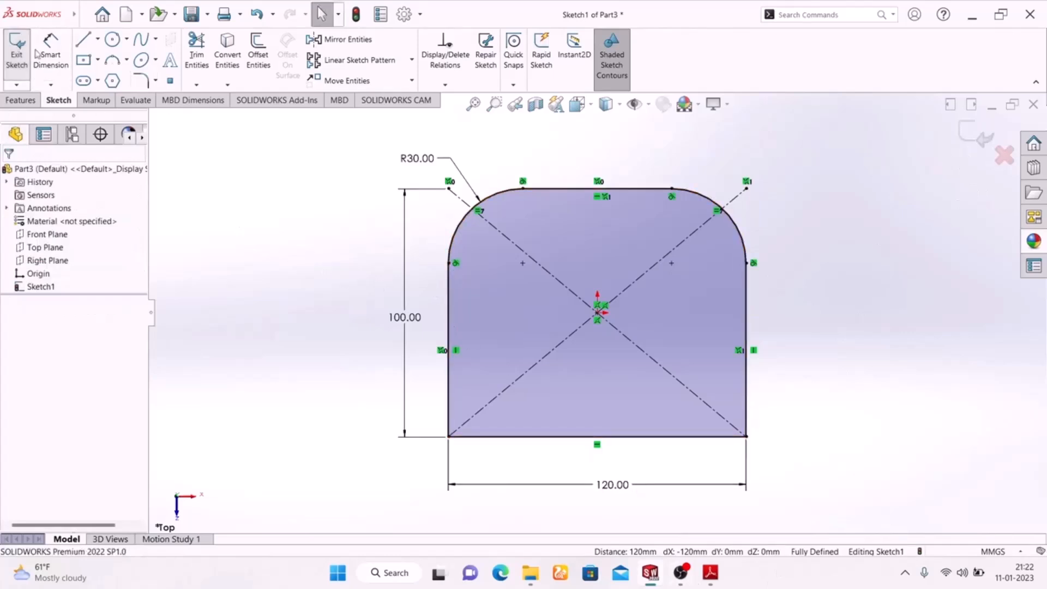
Sketch a horizontal straight slot across the plate's upper half, about 78 mm between centres and 66 mm wide
click(83, 81)
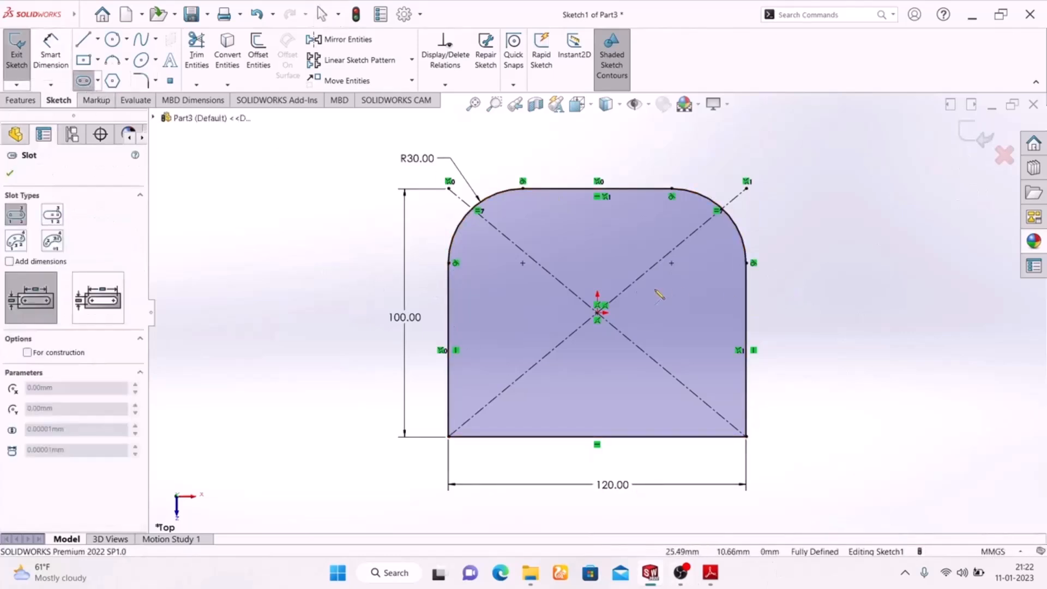
click(510, 263)
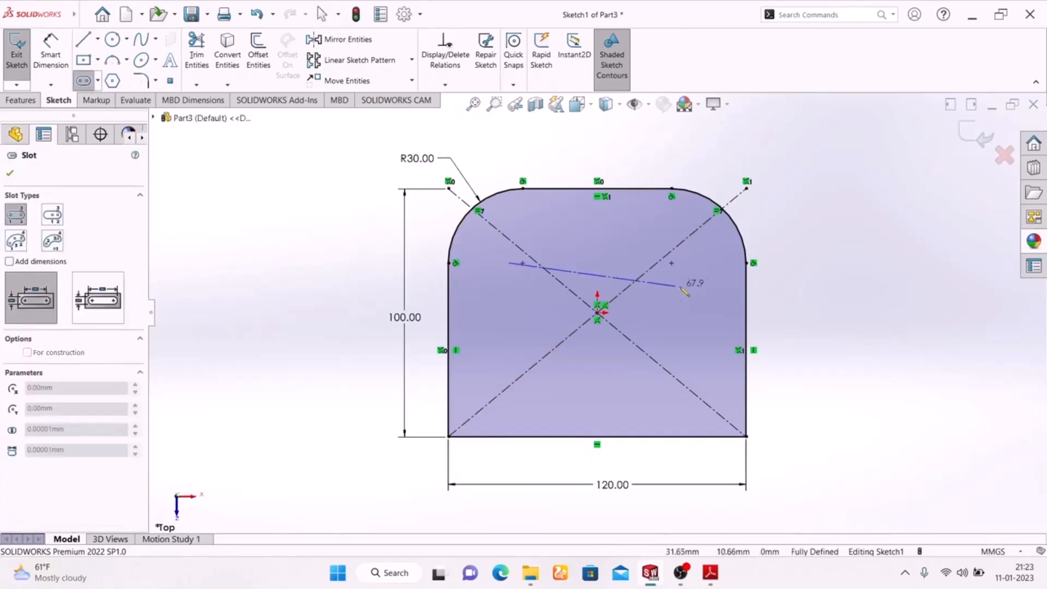
click(702, 264)
right_click(818, 182)
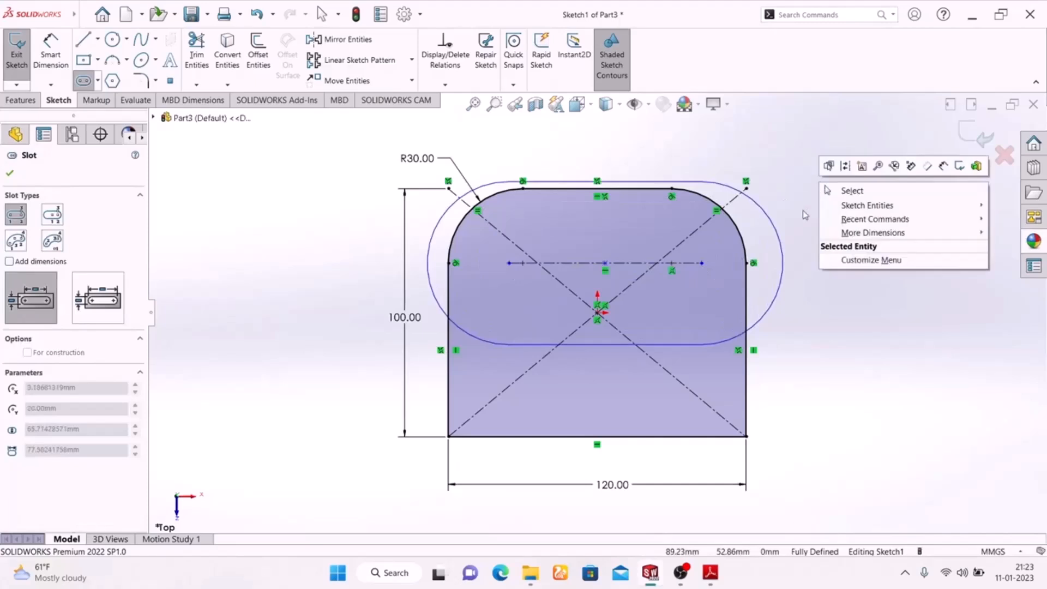
click(666, 233)
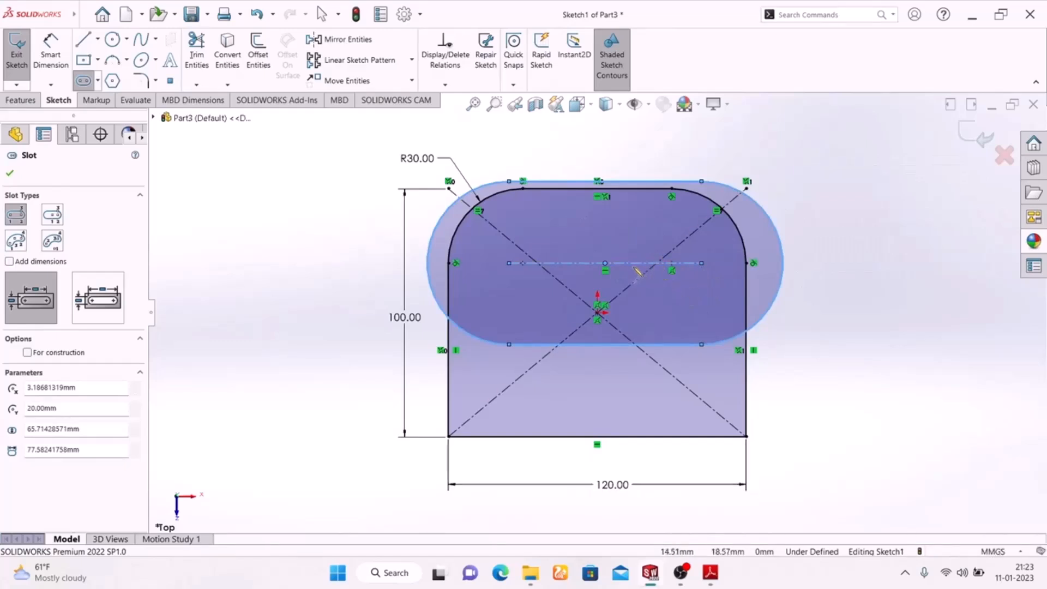
click(701, 182)
click(711, 200)
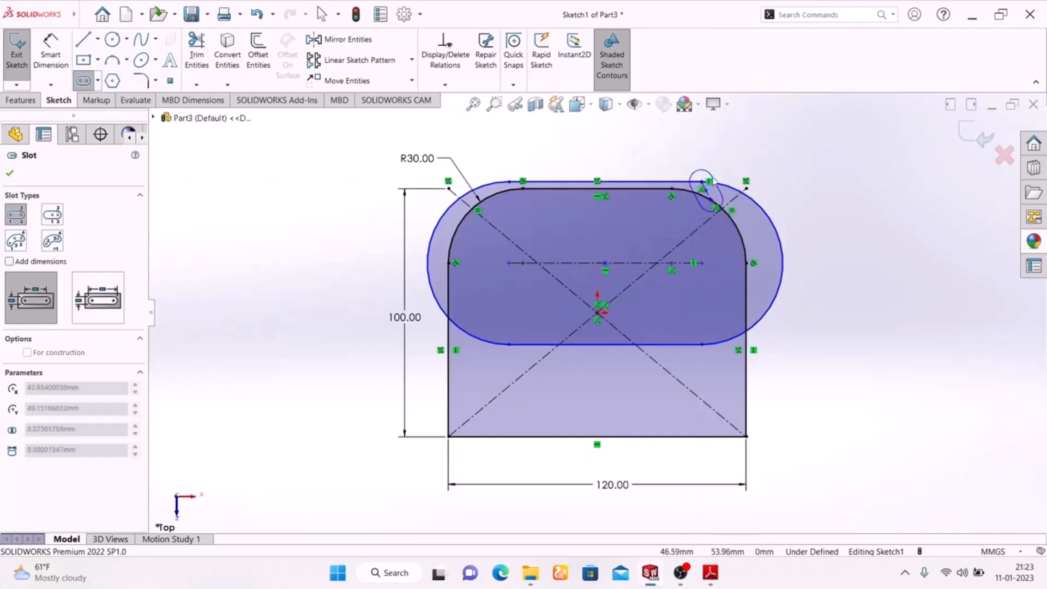
key(Escape)
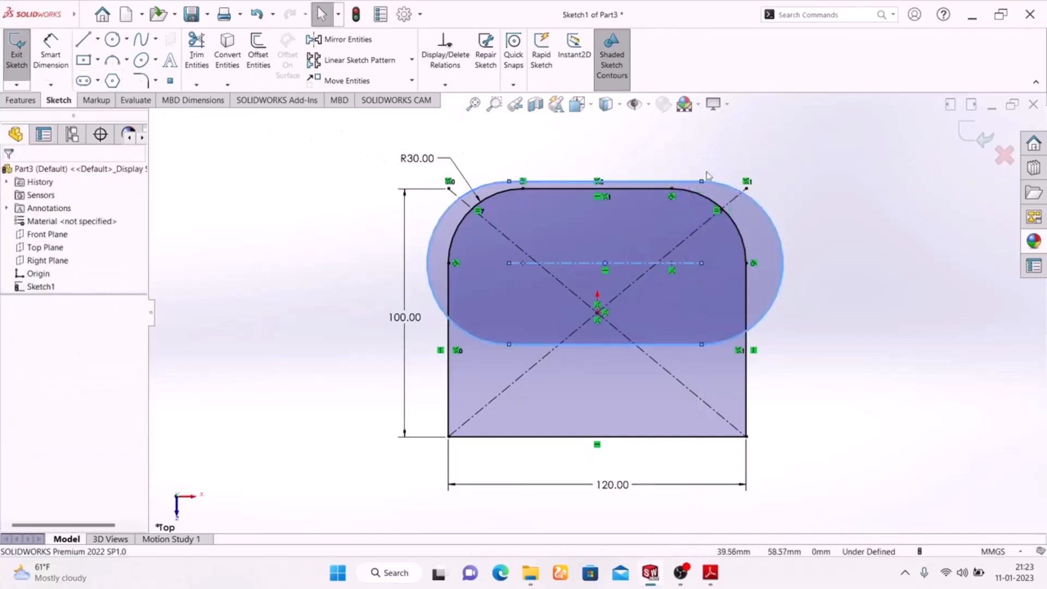
Narrow the slot to about 31 mm wide and check its end radius in the EXERCISE-02 drawing in Adobe Reader
drag(705, 186, 694, 227)
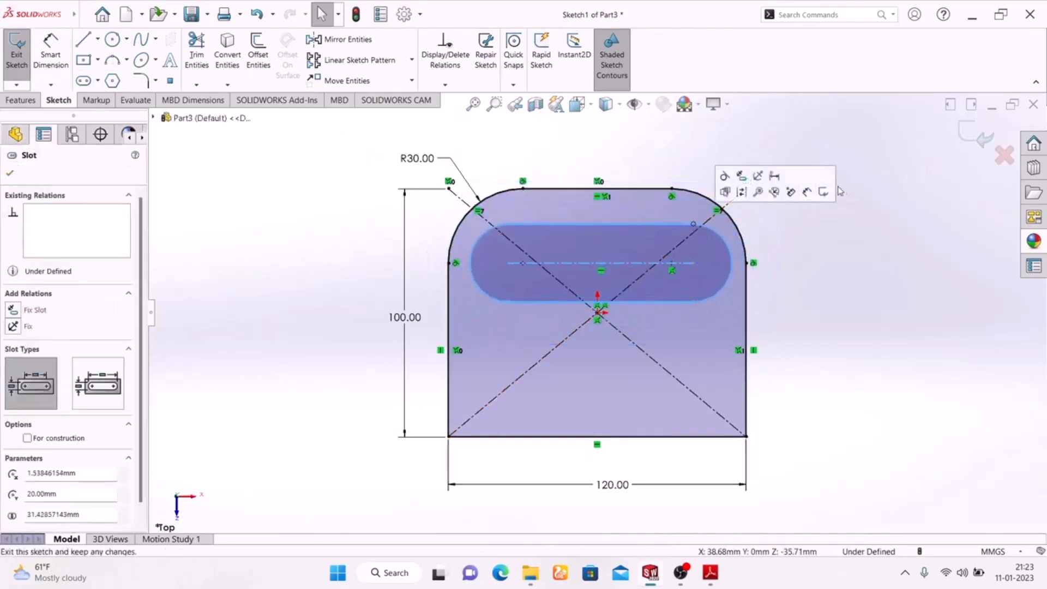
click(867, 245)
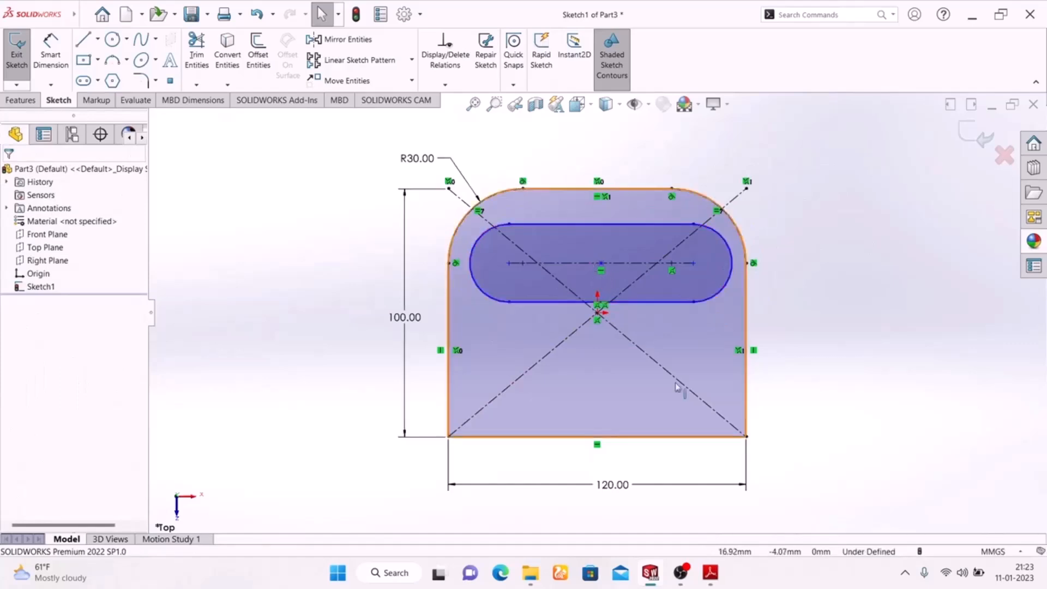
click(710, 573)
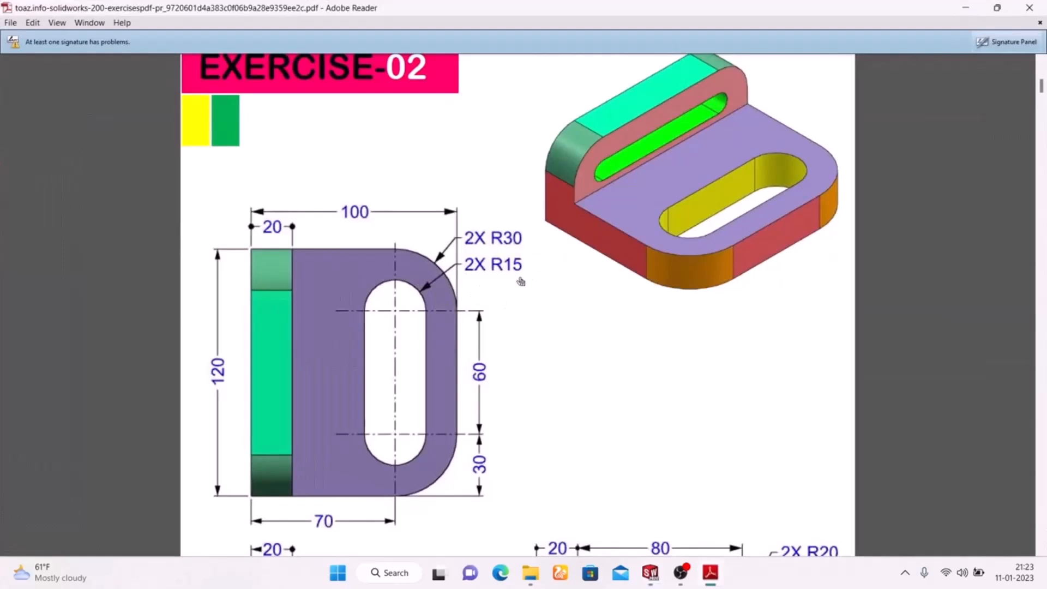
key(alt+Tab)
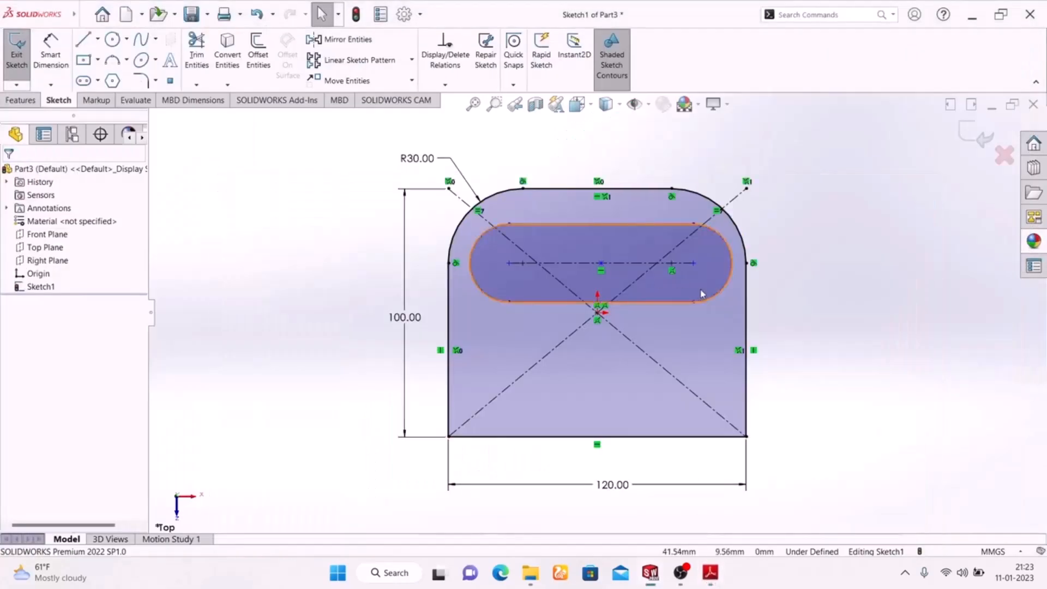
Dimension the slot's end arc to a 15 mm radius
click(51, 51)
click(730, 253)
click(819, 214)
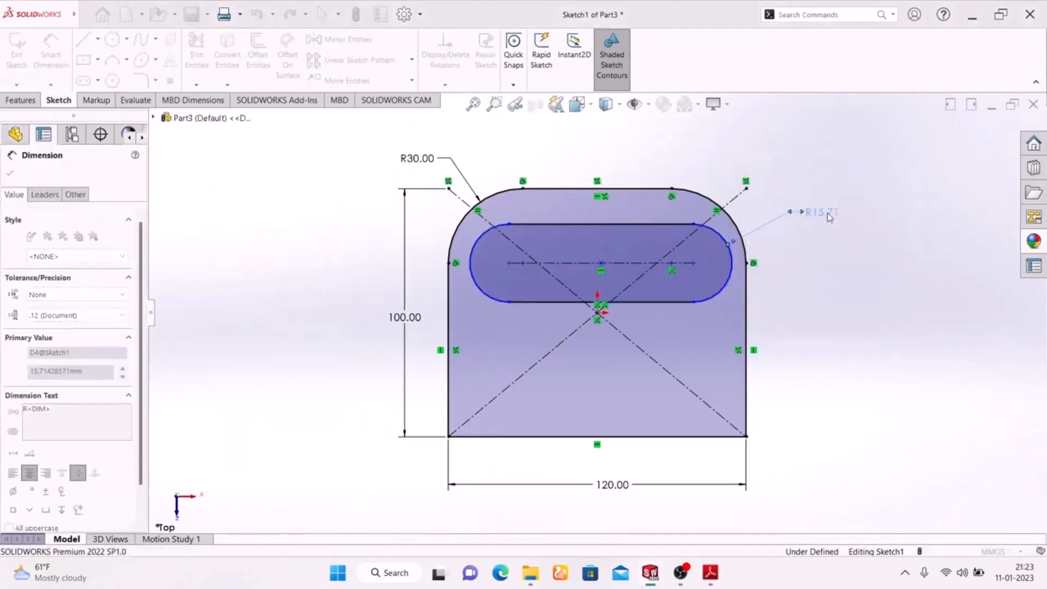
click(829, 217)
key(Escape)
Check the slot length in the EXERCISE-02 drawing and dimension the slot's centre-to-centre distance to 60 mm
click(710, 572)
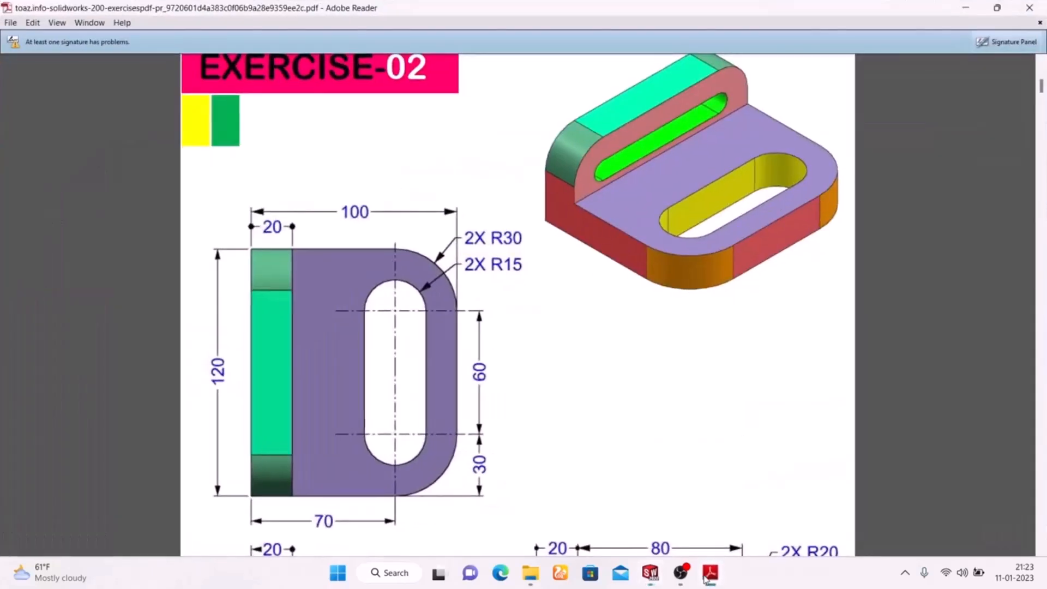
click(708, 575)
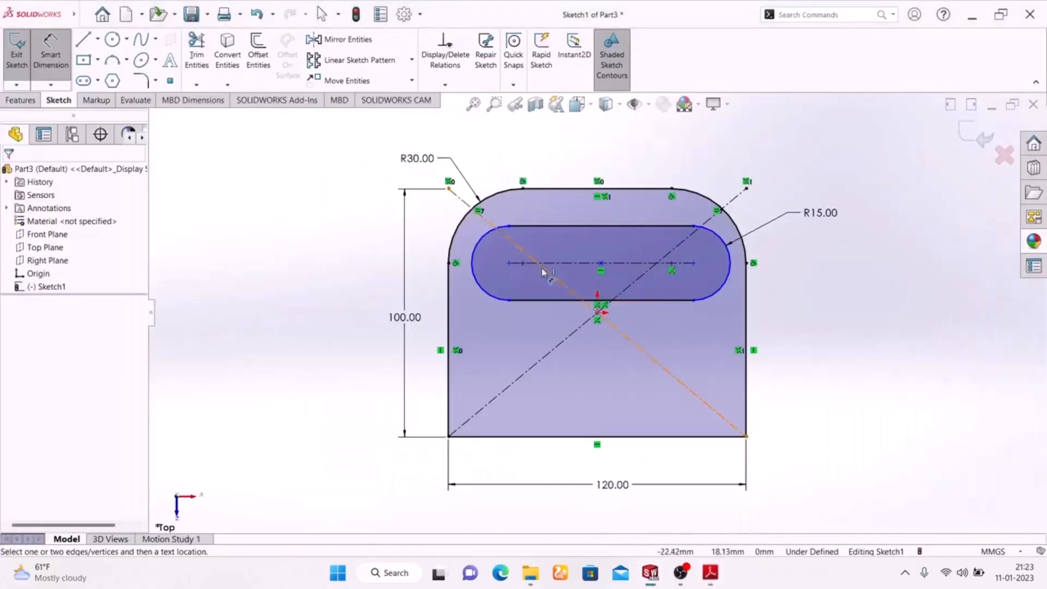
click(598, 264)
click(604, 148)
text(60)
key(Return)
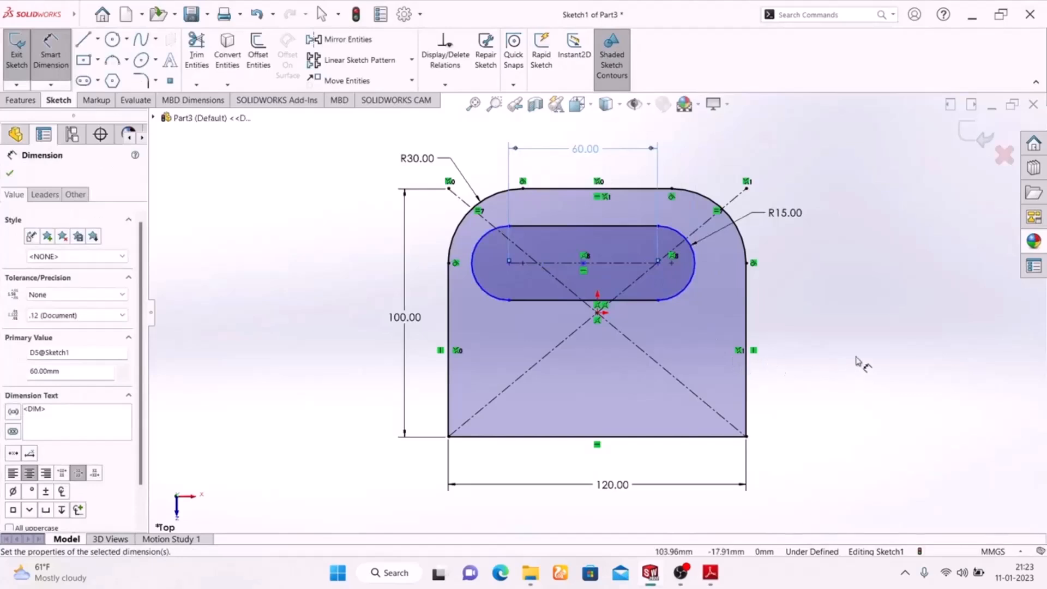
click(851, 361)
right_click(868, 230)
click(806, 265)
key(Escape)
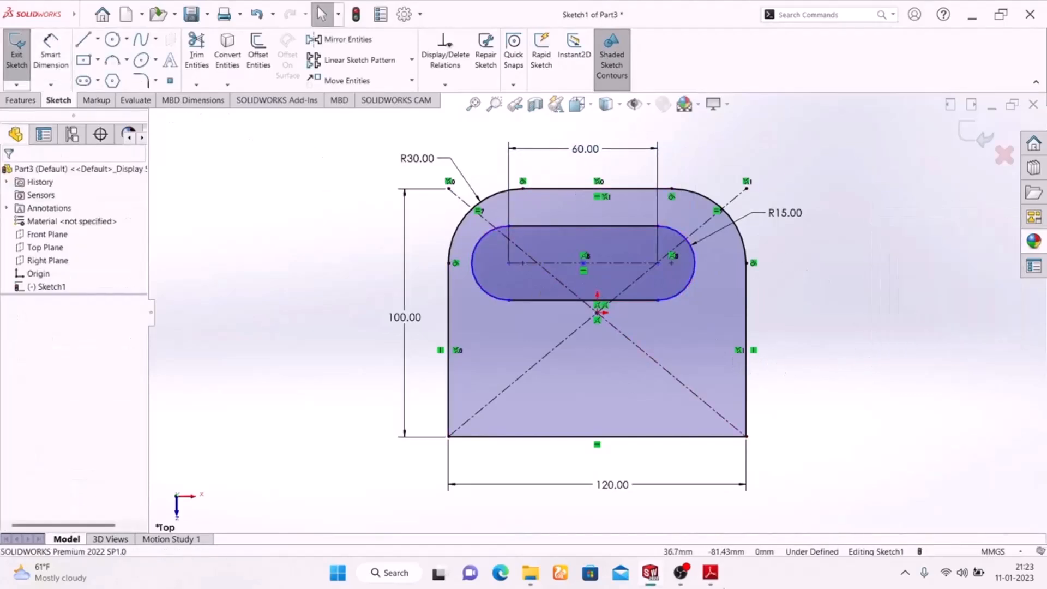
Check the slot offset in the drawing and dimension the slot's left arc centre 30 mm from the plate's left edge
click(710, 577)
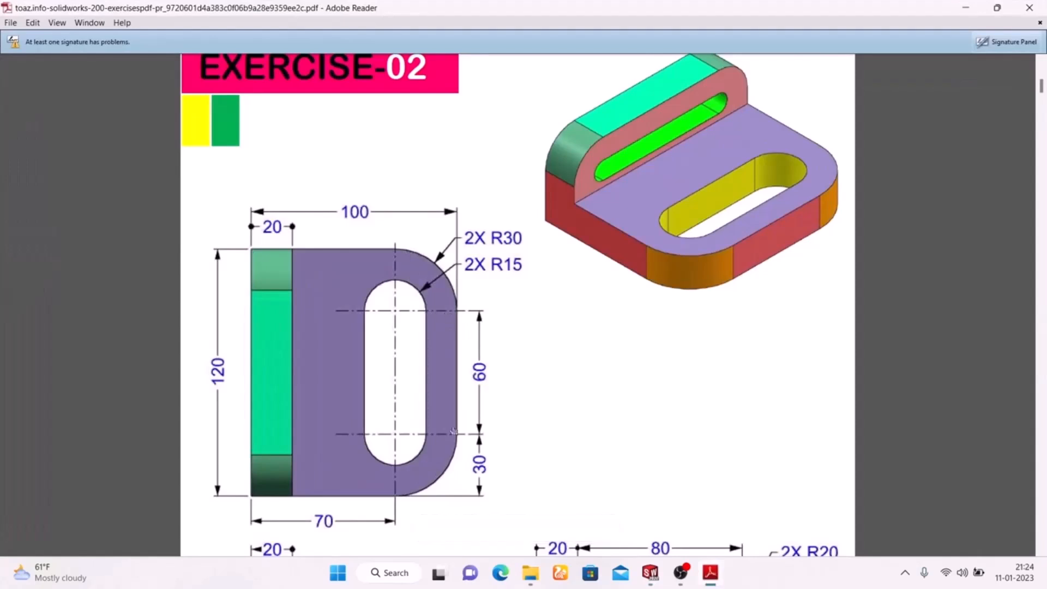
click(714, 580)
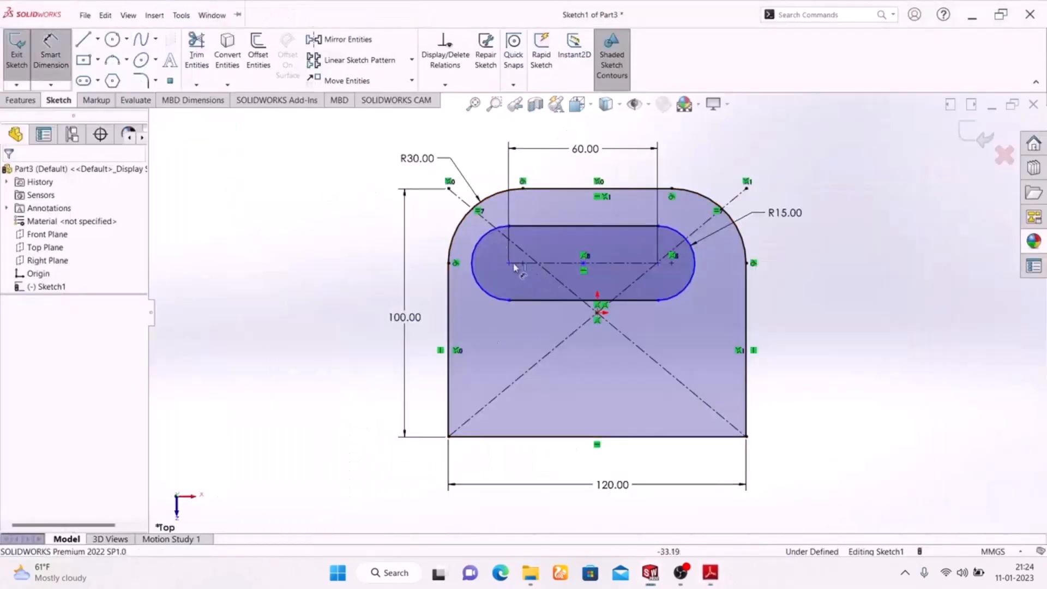
click(469, 273)
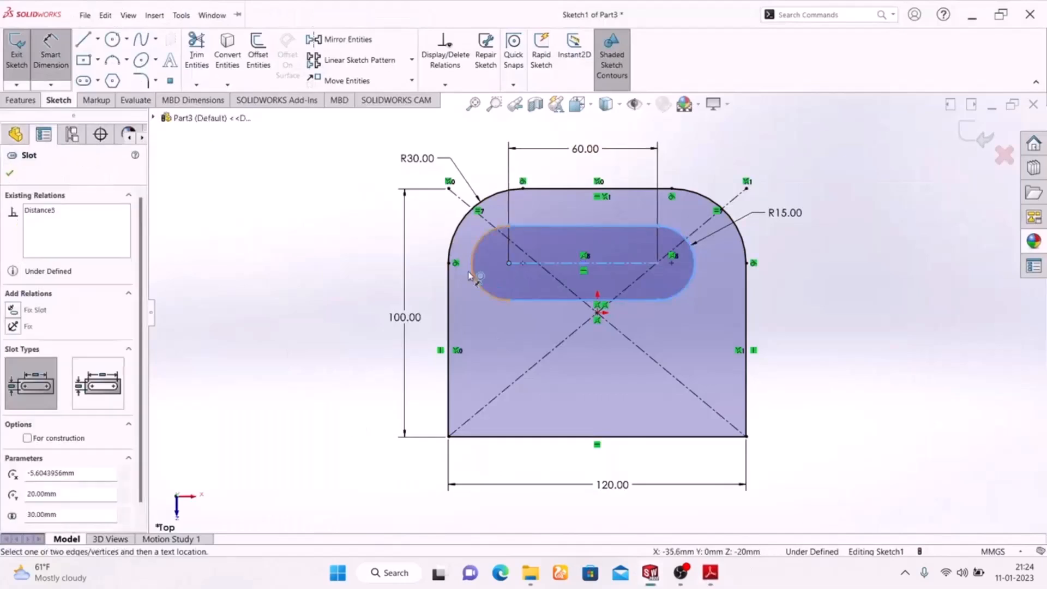
click(448, 298)
click(483, 153)
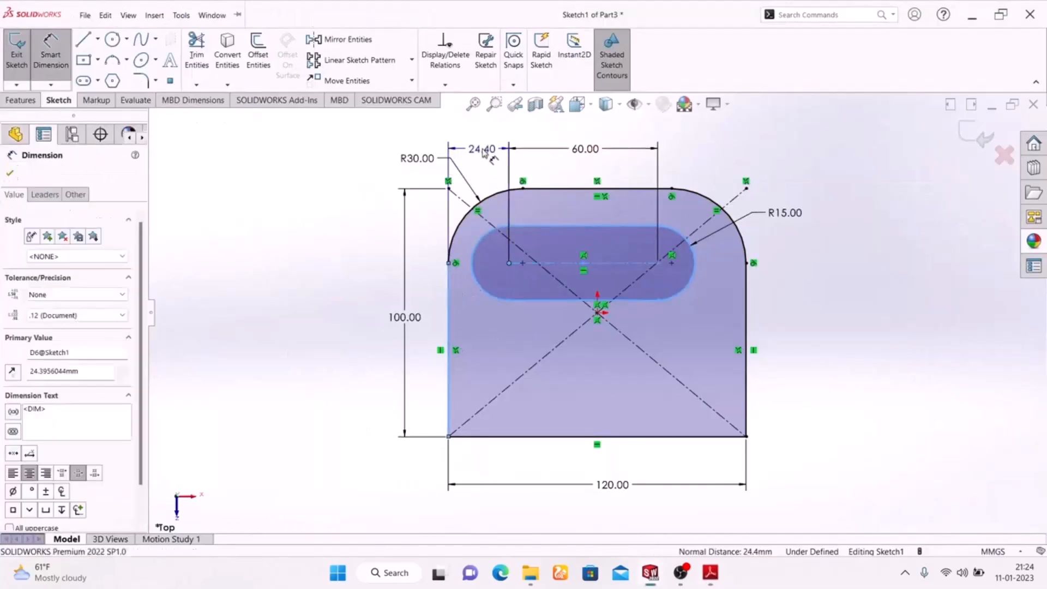
text(30)
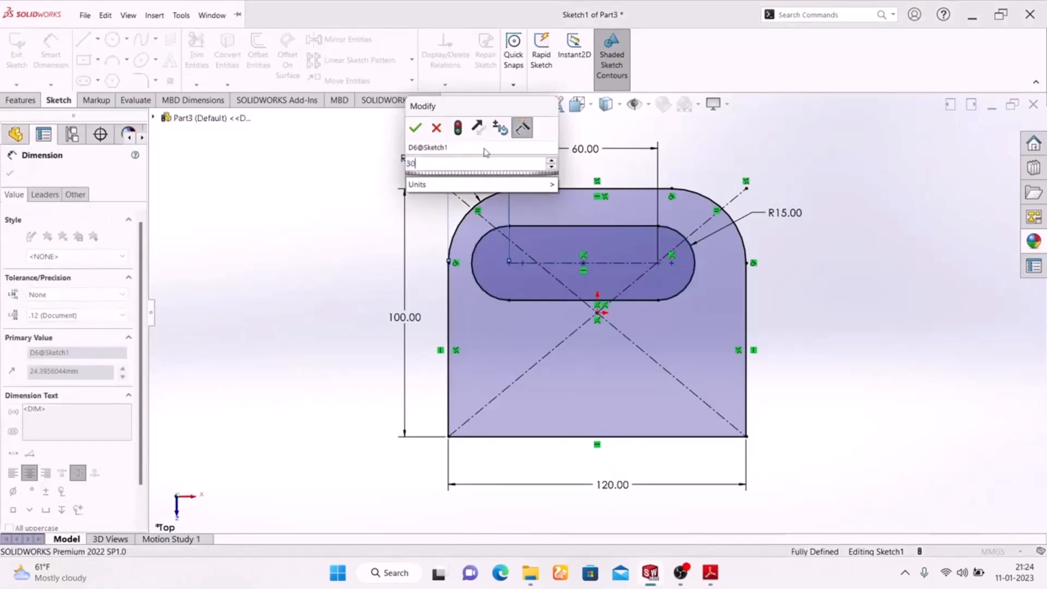
key(Return)
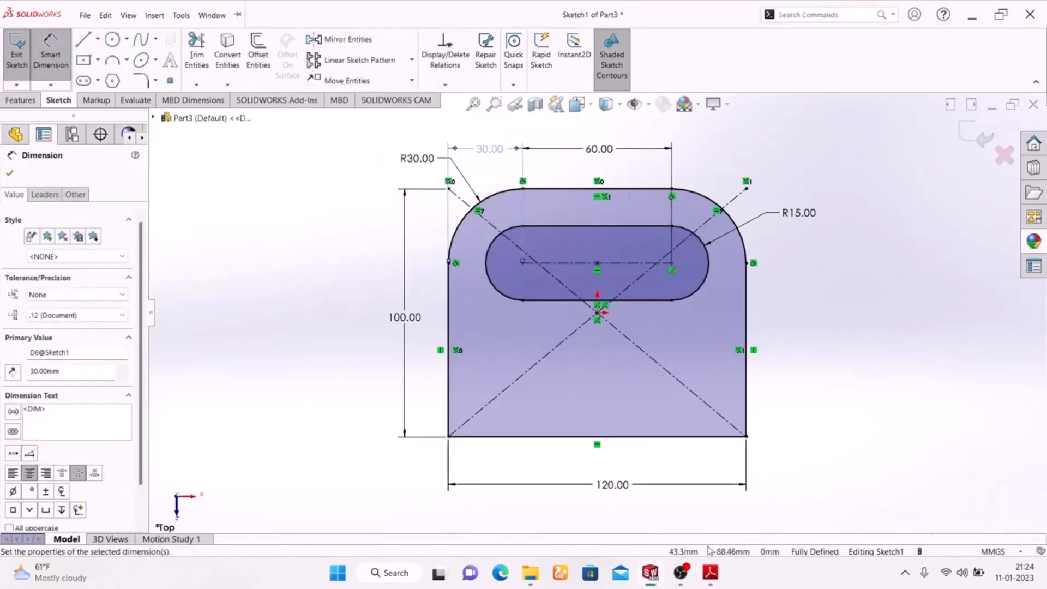
Check the drawing and try to dimension the slot's left arc centre from the plate's lower edge
click(708, 579)
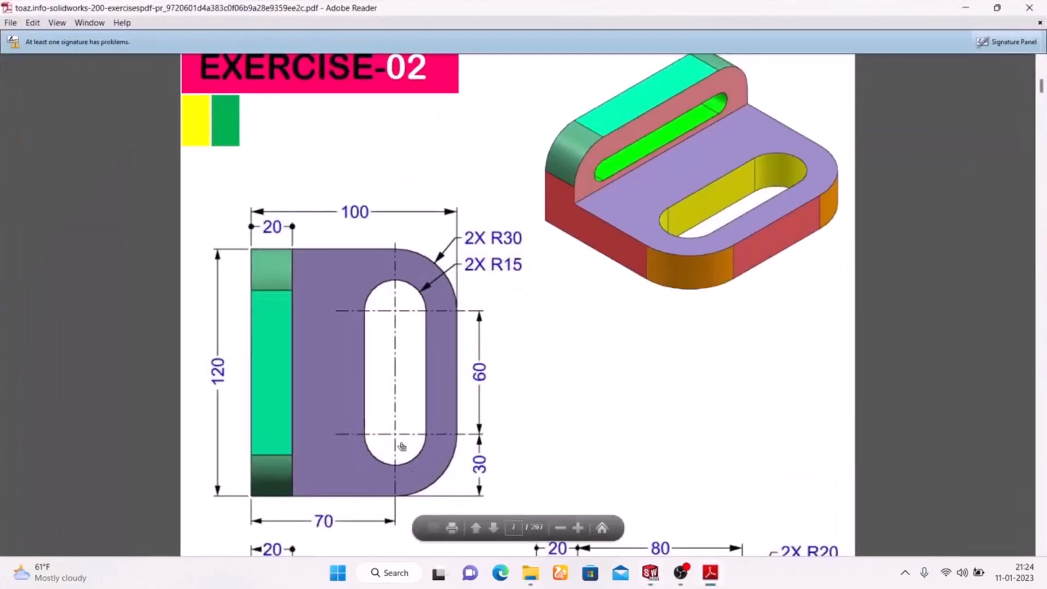
click(715, 578)
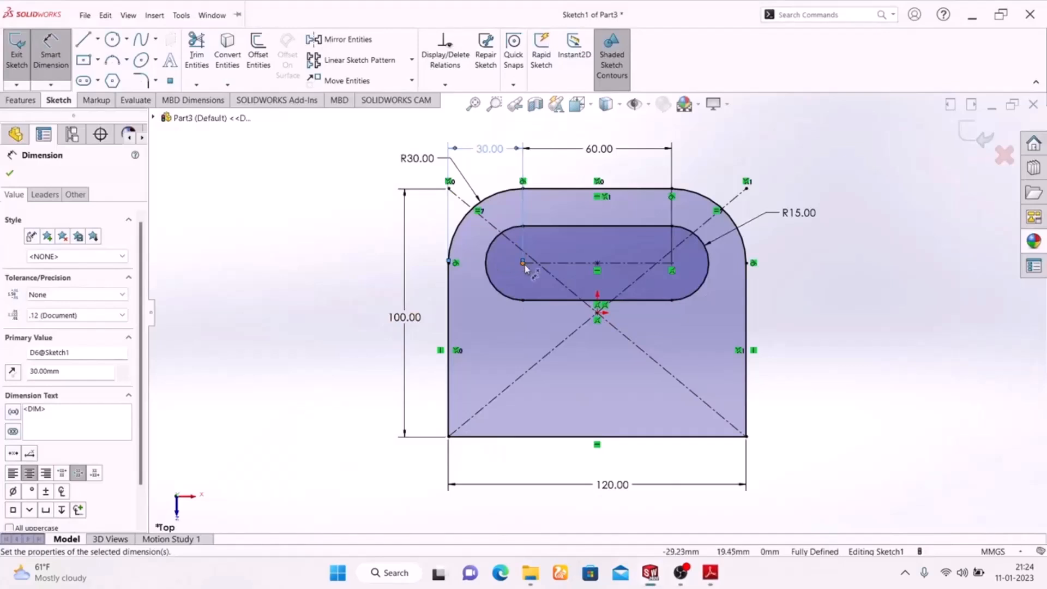
click(524, 264)
click(561, 436)
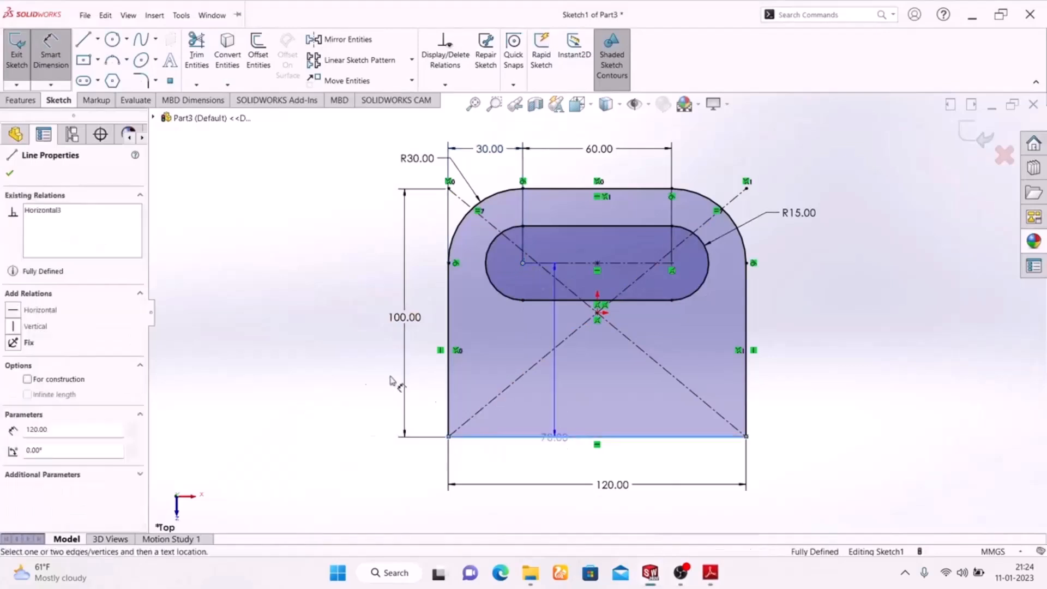
click(351, 366)
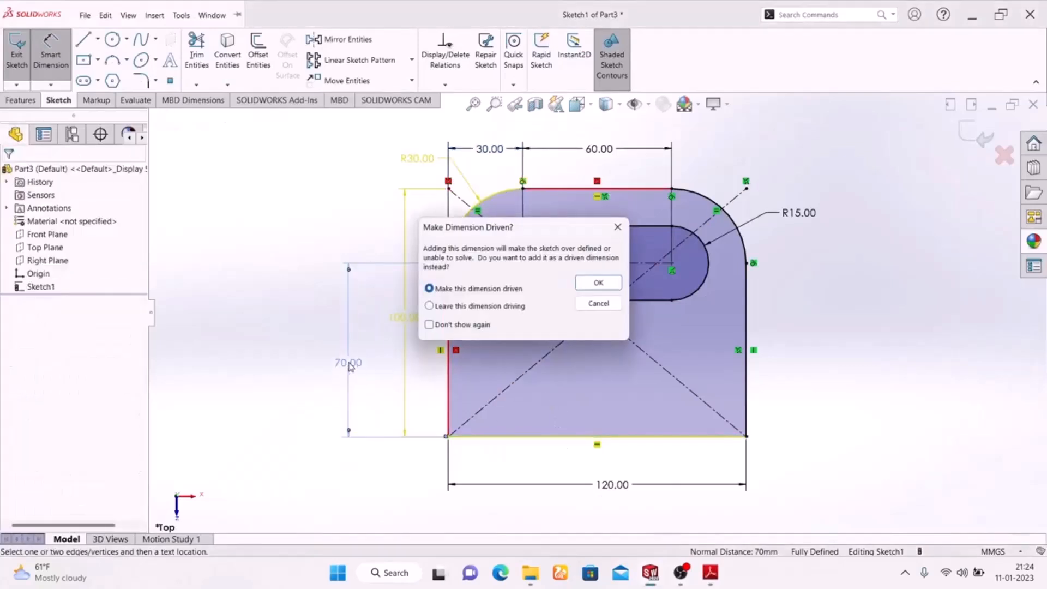
click(618, 227)
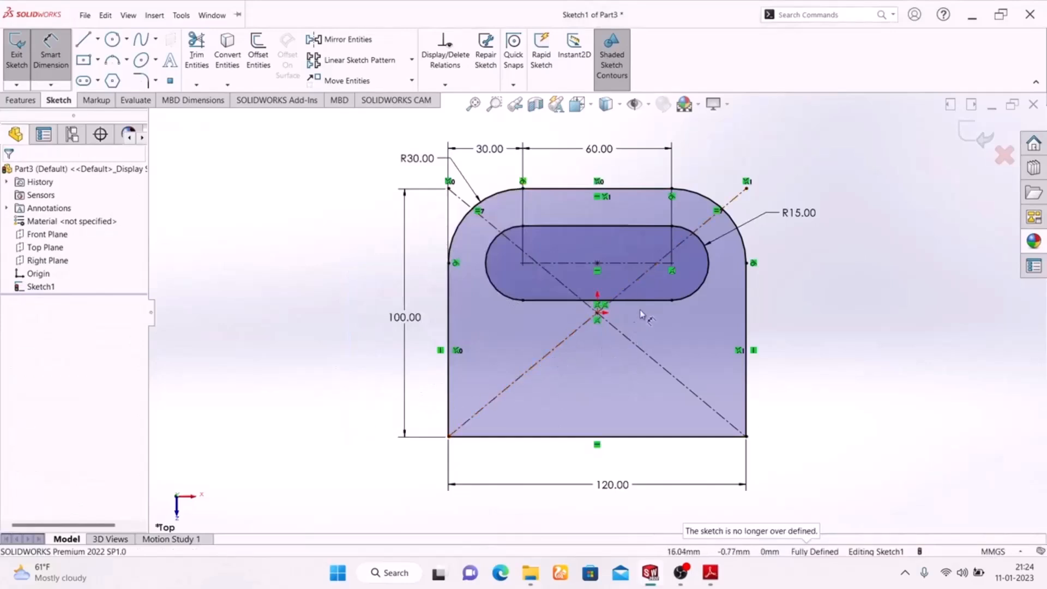
Delete the sketch relation at the slot's right arc centre
scroll(679, 270, down, 5)
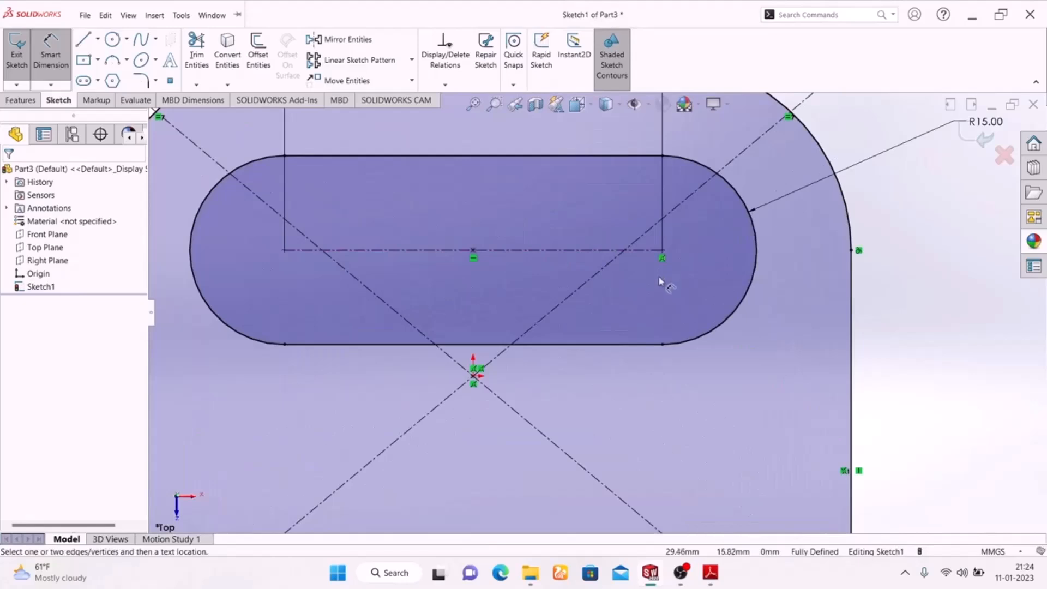
key(Escape)
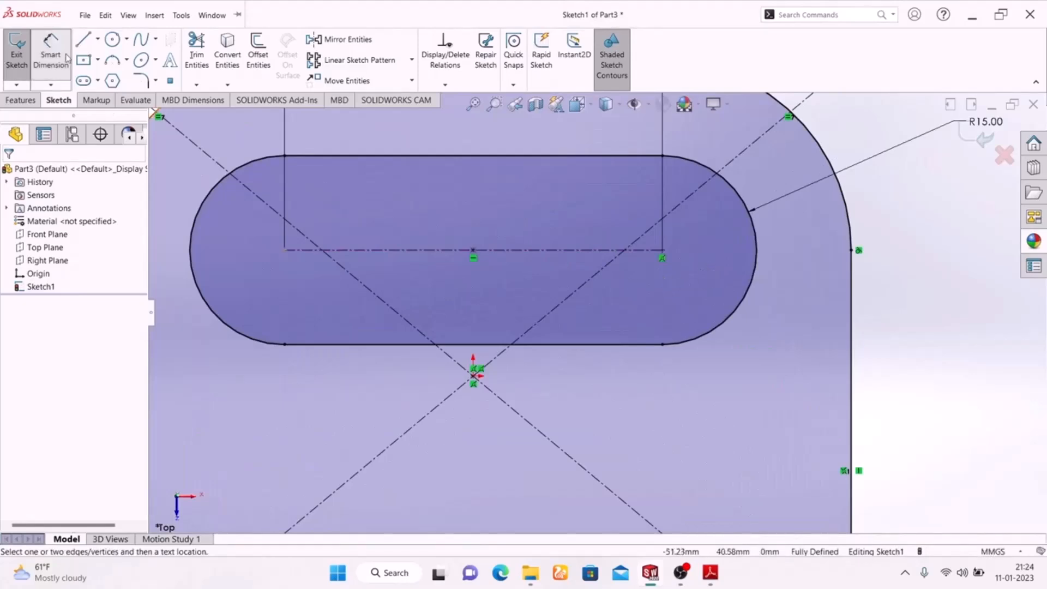
click(662, 261)
key(Delete)
scroll(675, 291, up, 6)
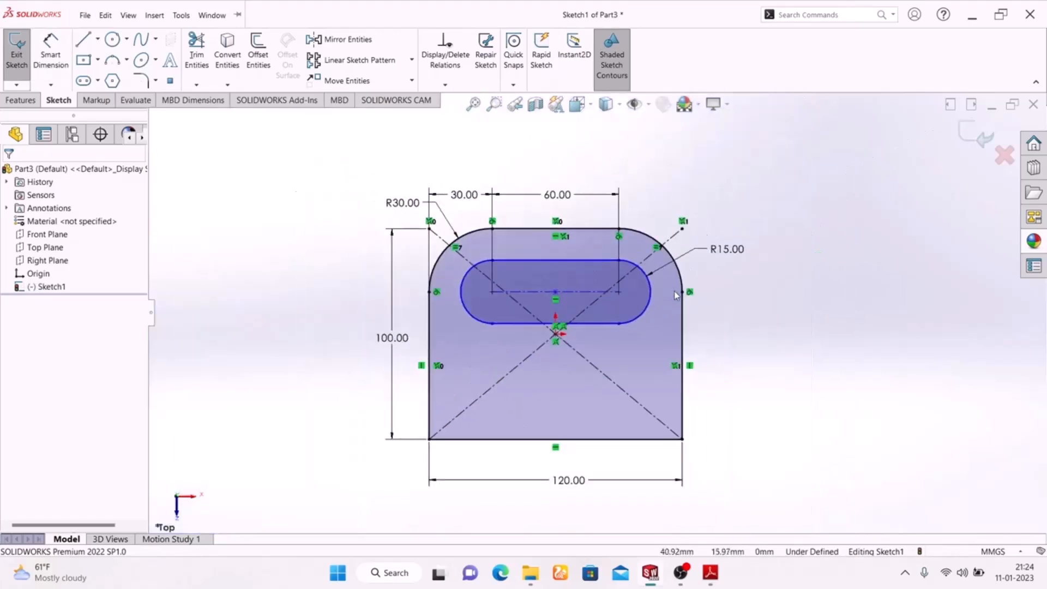
Dimension the slot's centreline 70 mm from the plate's lower edge and compare the sketch with the EXERCISE-02 drawing
click(50, 54)
click(597, 291)
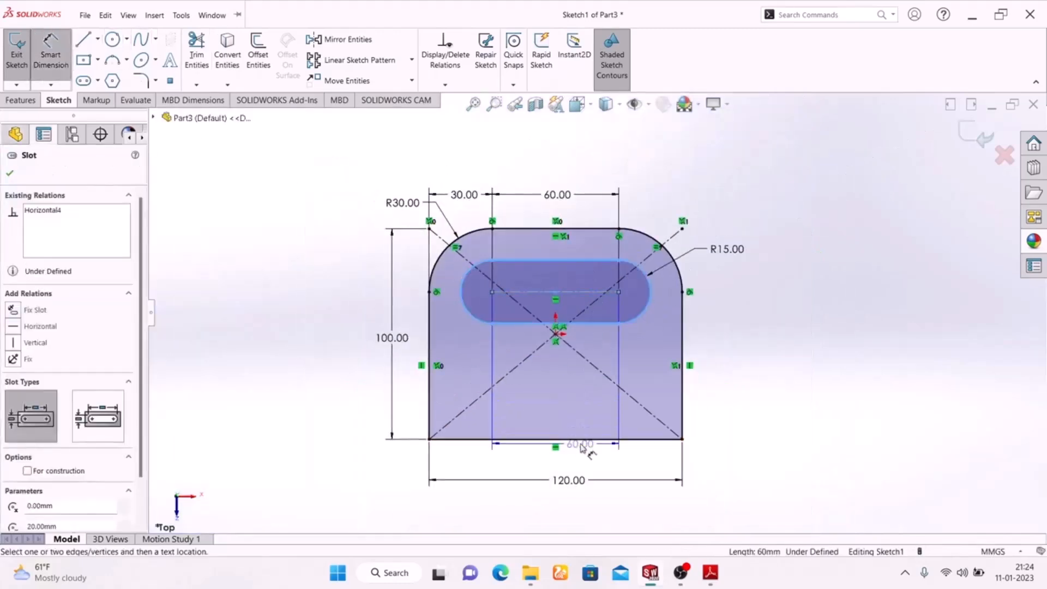
click(589, 439)
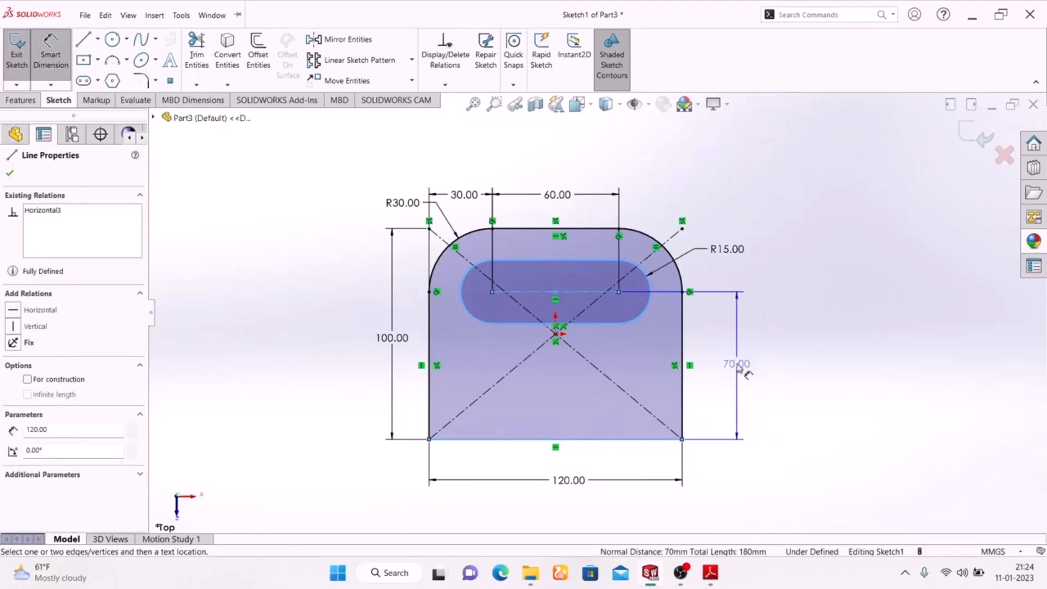
click(741, 371)
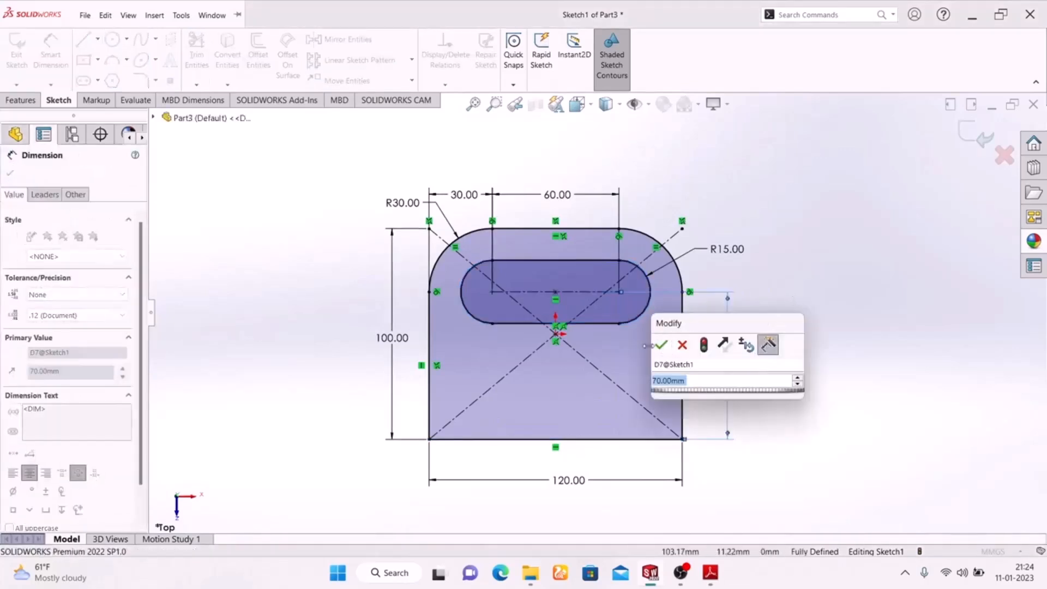
click(660, 346)
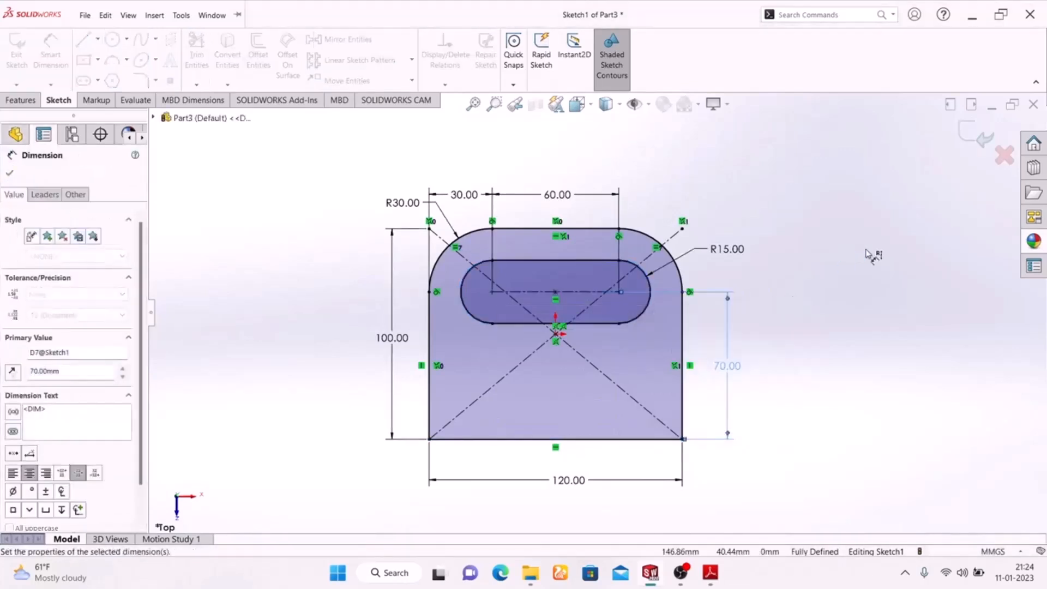
click(710, 572)
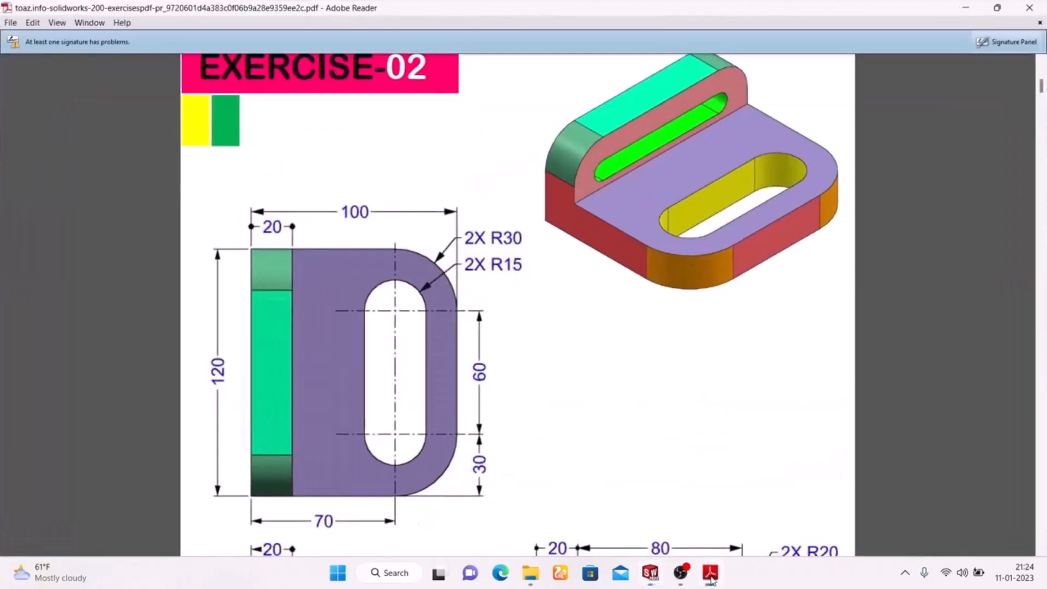
click(711, 573)
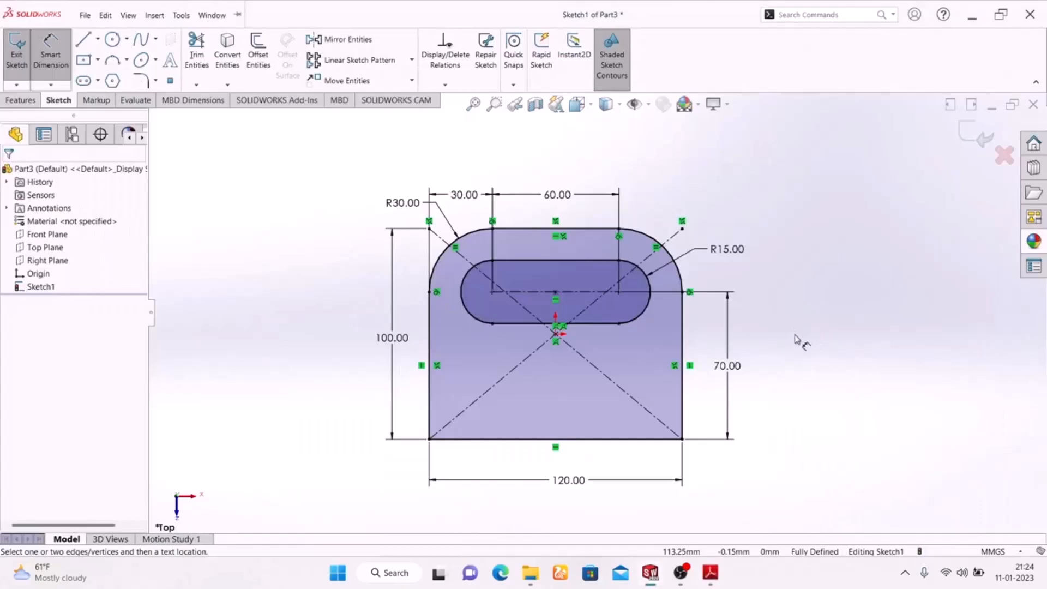
Finish the base plate sketch and switch the view to isometric
mouse_move(714, 573)
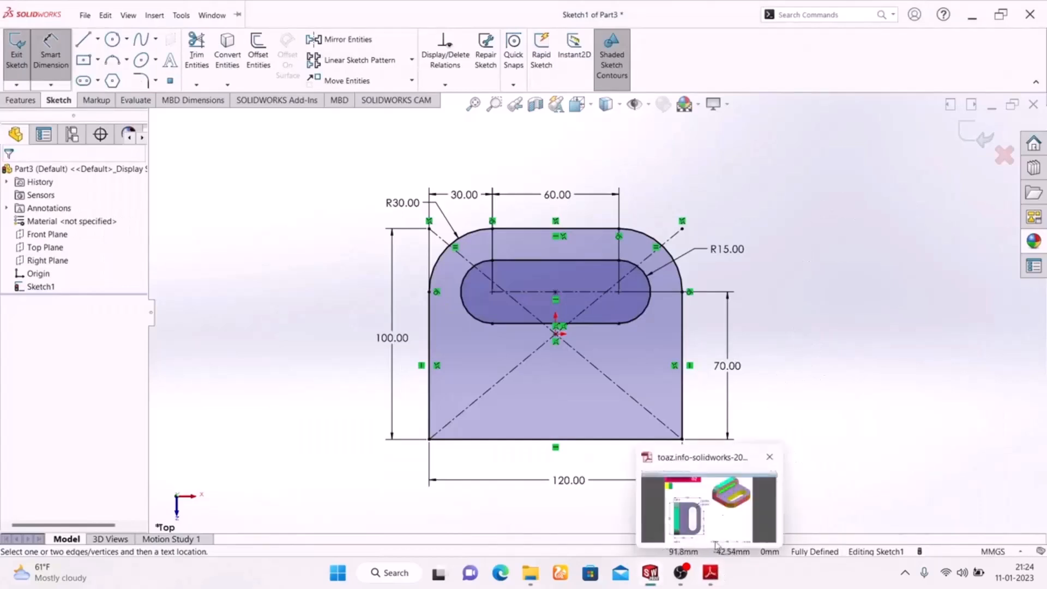
click(974, 136)
mouse_move(828, 242)
middle_down()
mouse_move(556, 407)
mouse_move(816, 427)
mouse_move(799, 420)
middle_up()
key(space)
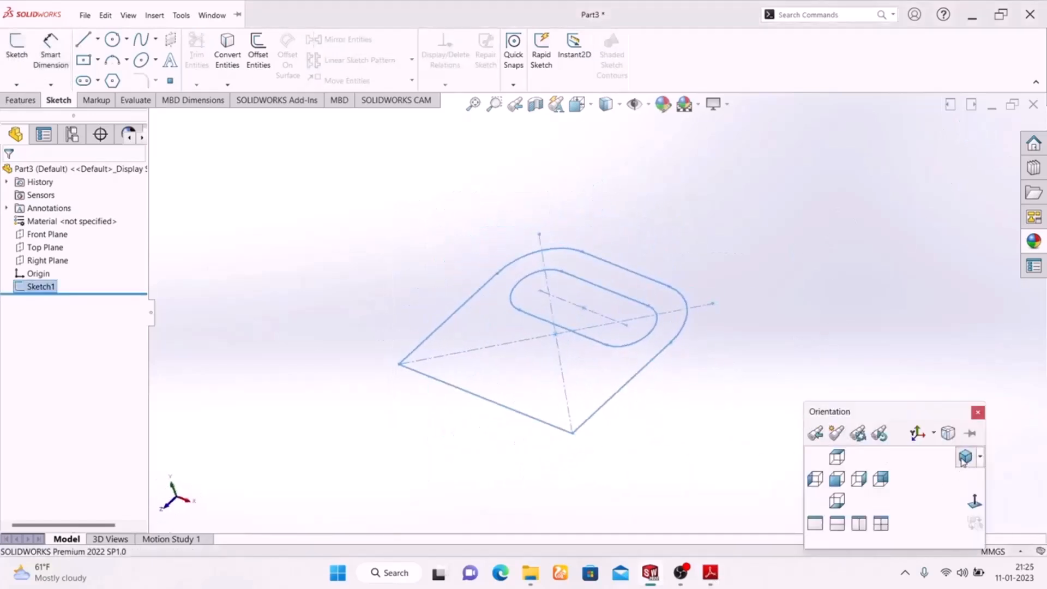
click(964, 460)
Check the plate thickness in the drawing and extrude the base plate profile 20 mm
click(25, 101)
click(23, 70)
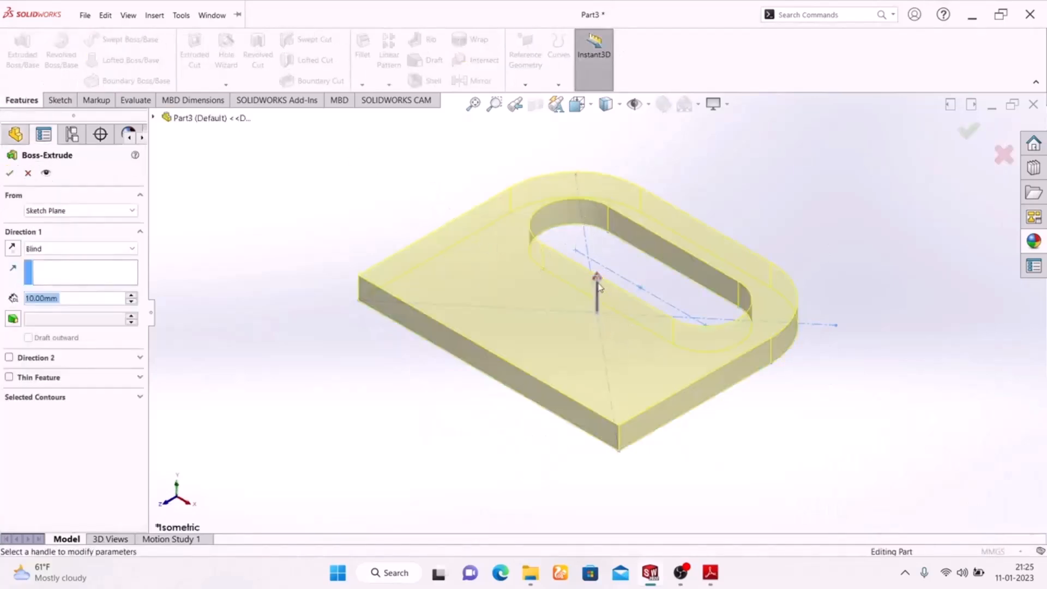
click(708, 579)
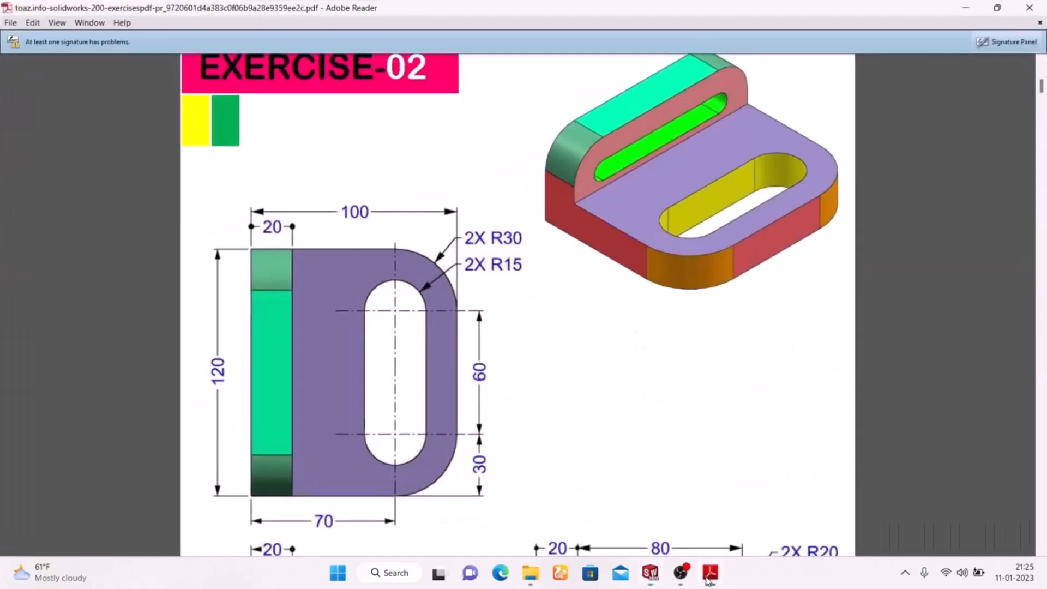
click(708, 580)
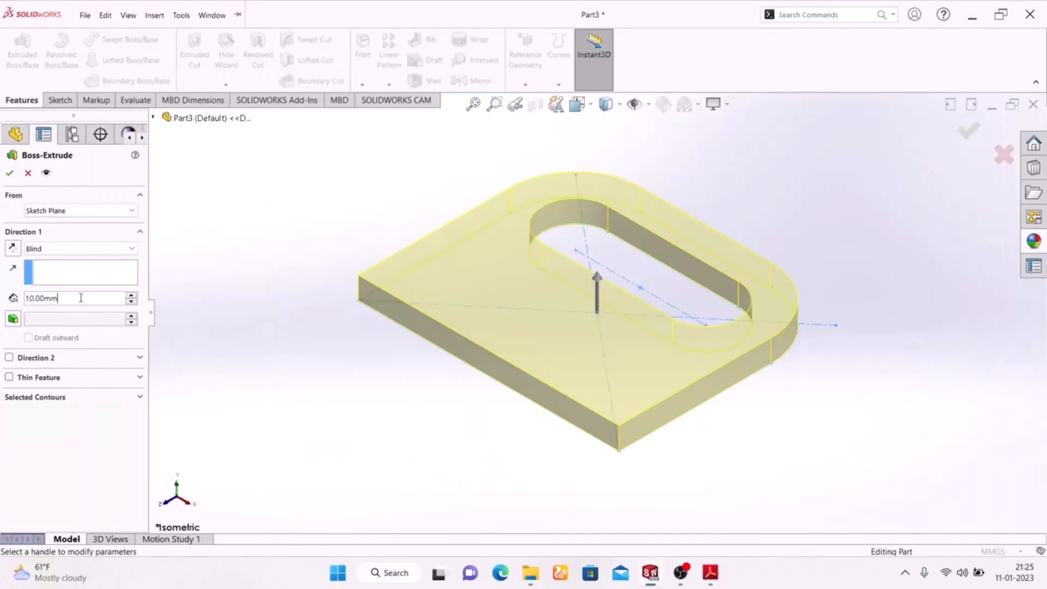
text(20)
key(Return)
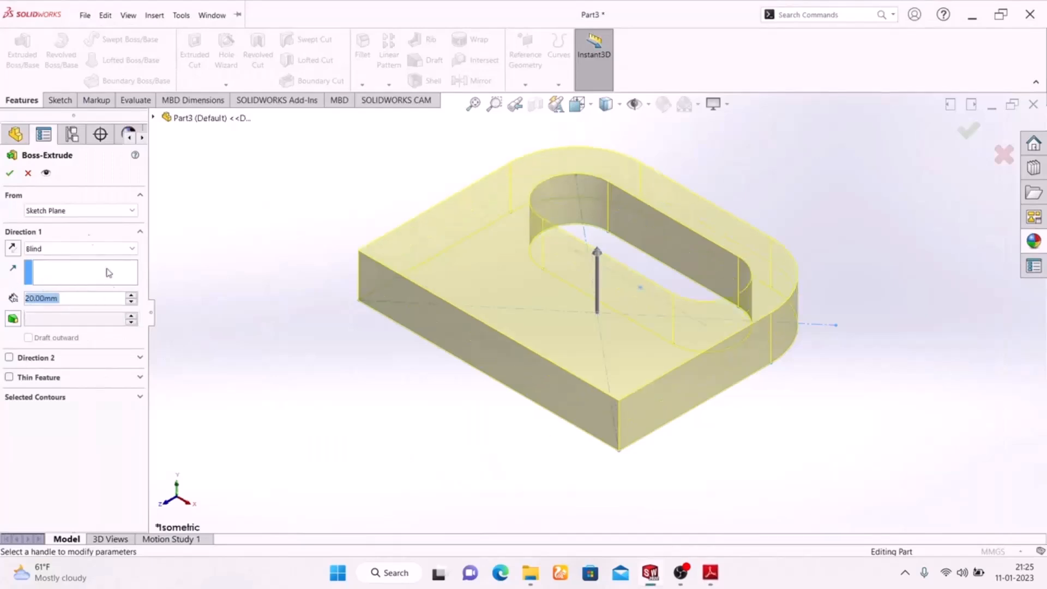
click(12, 173)
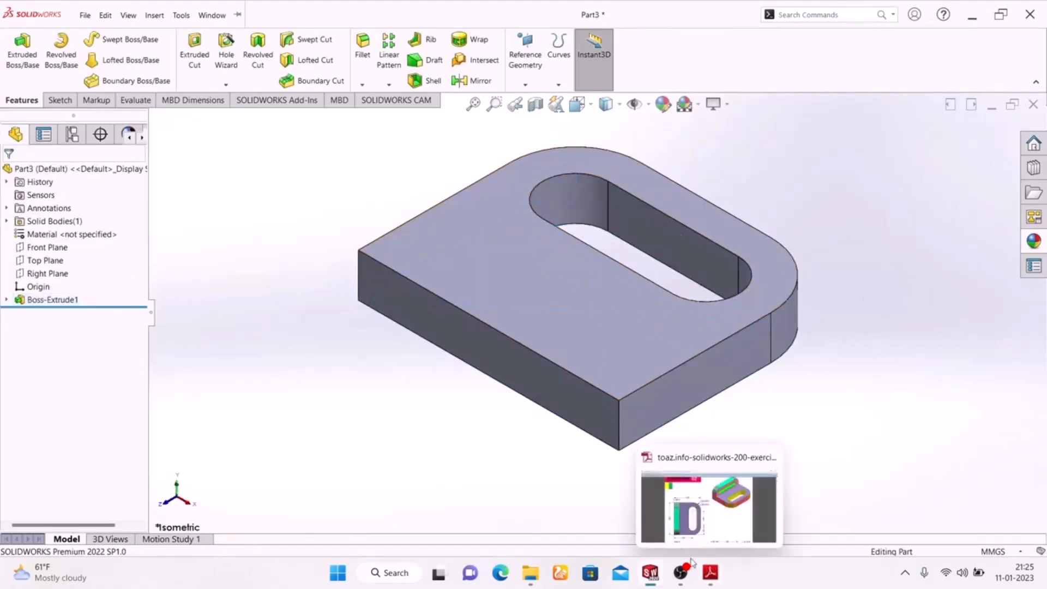
Start a sketch on the plate's straight end face and draw a full-width corner rectangle about 22 mm high on its upper edge
click(510, 365)
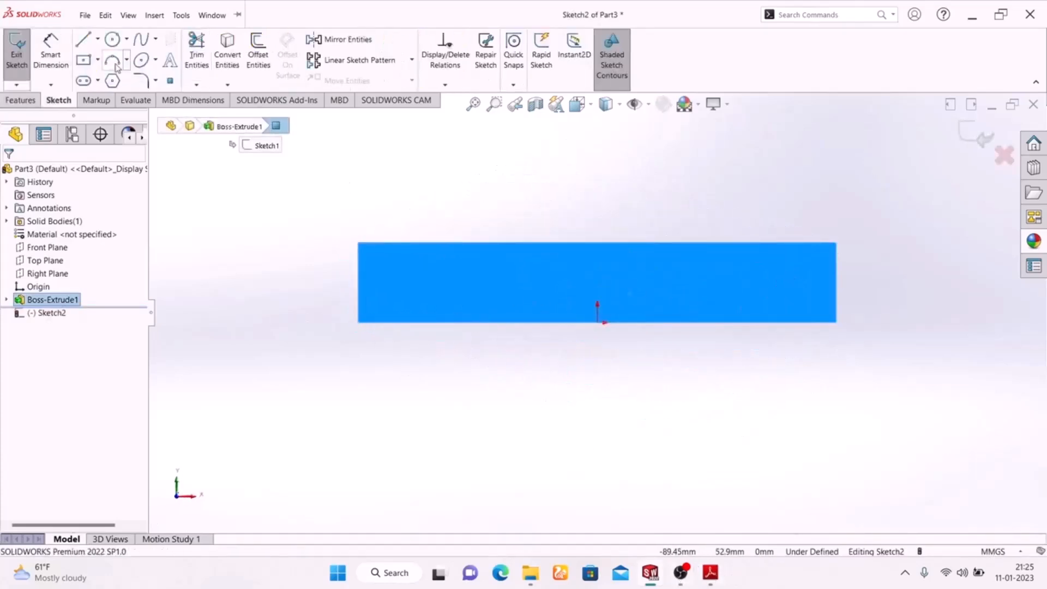
click(98, 60)
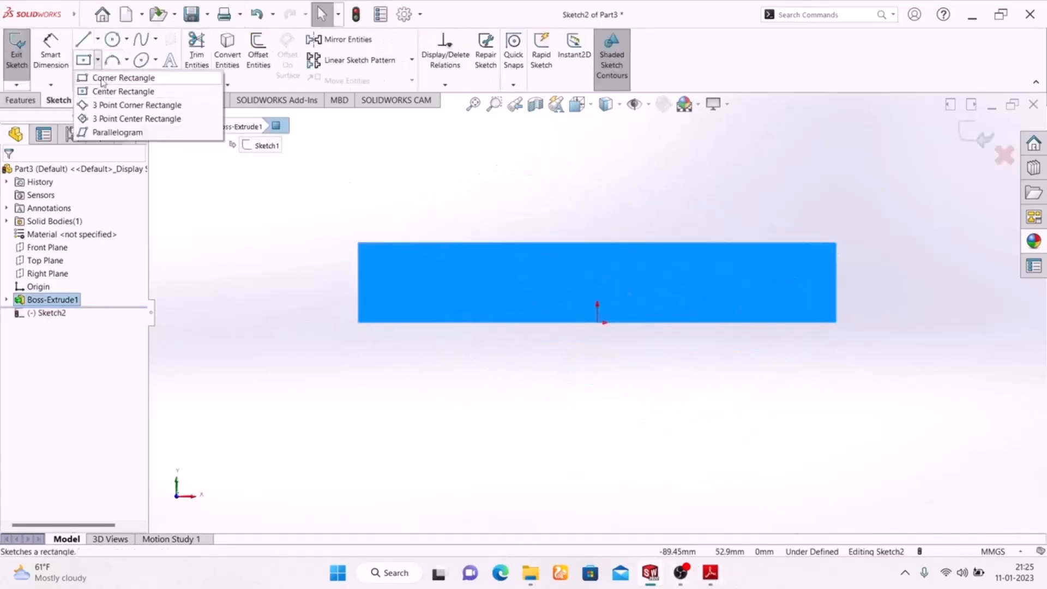
click(107, 77)
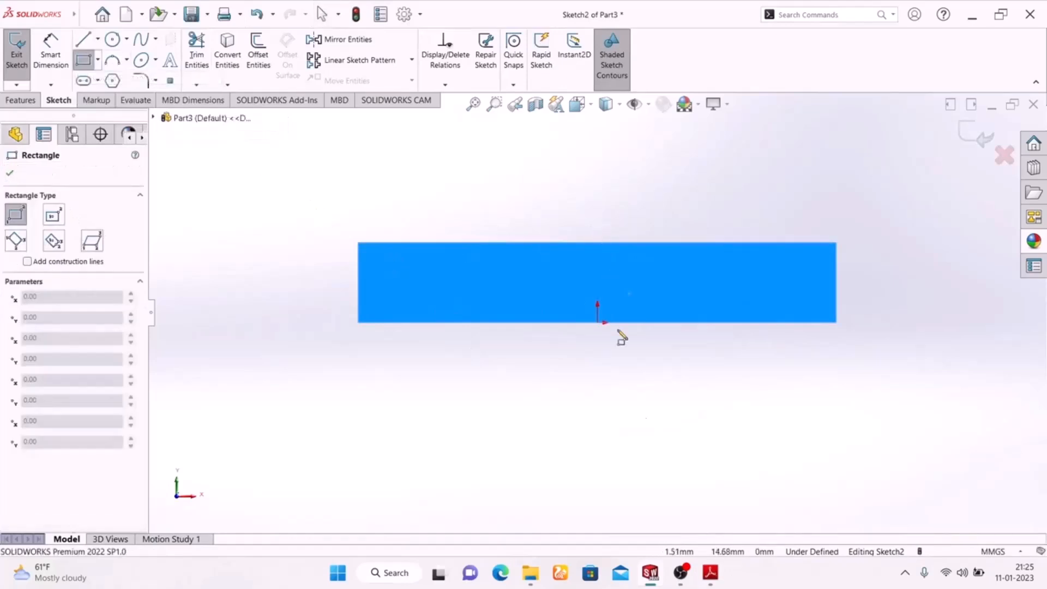
click(358, 244)
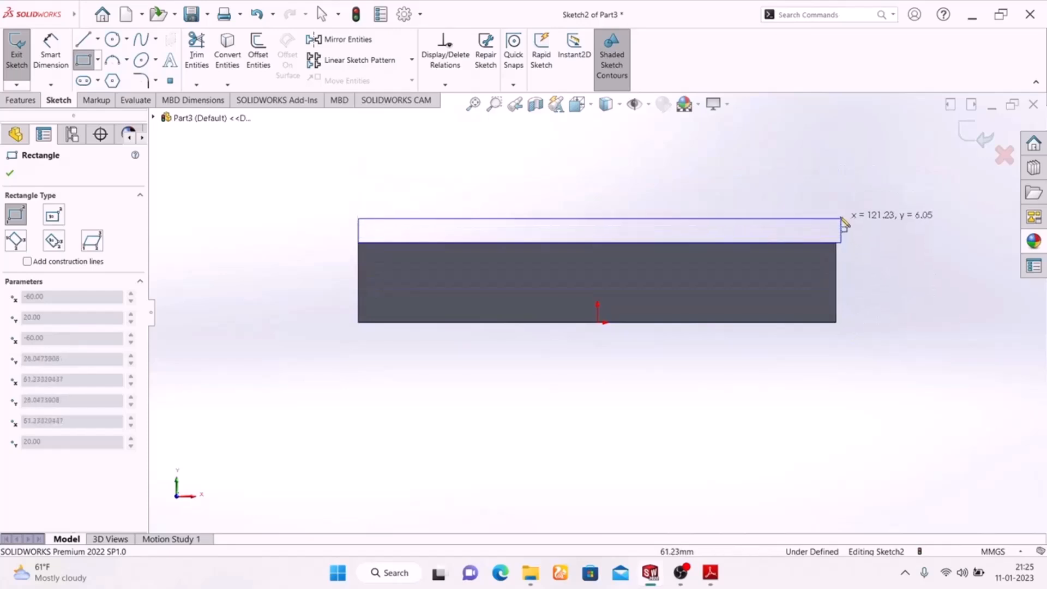
click(839, 160)
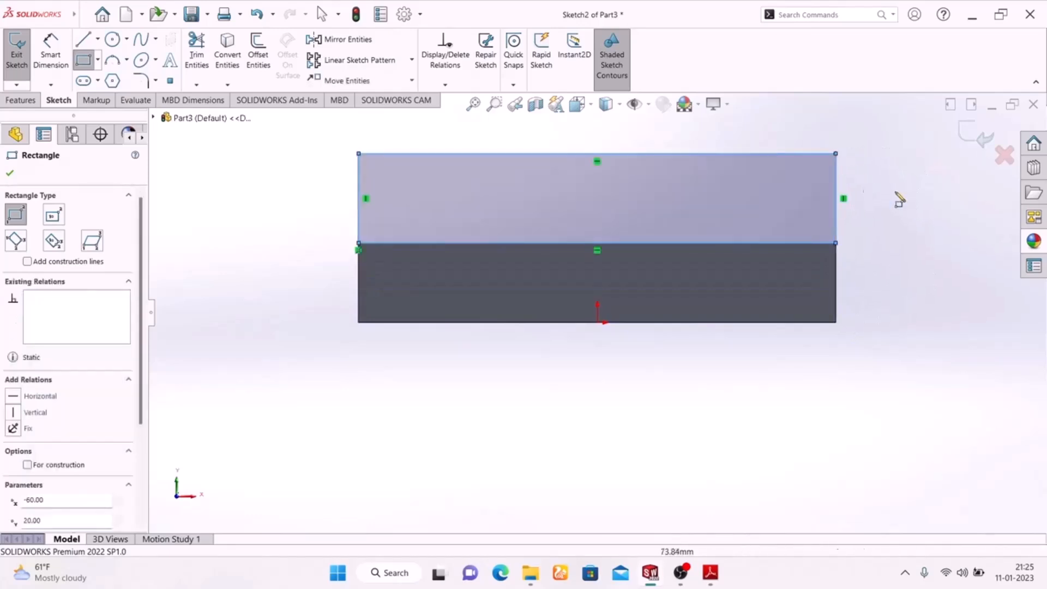
right_click(906, 212)
click(915, 212)
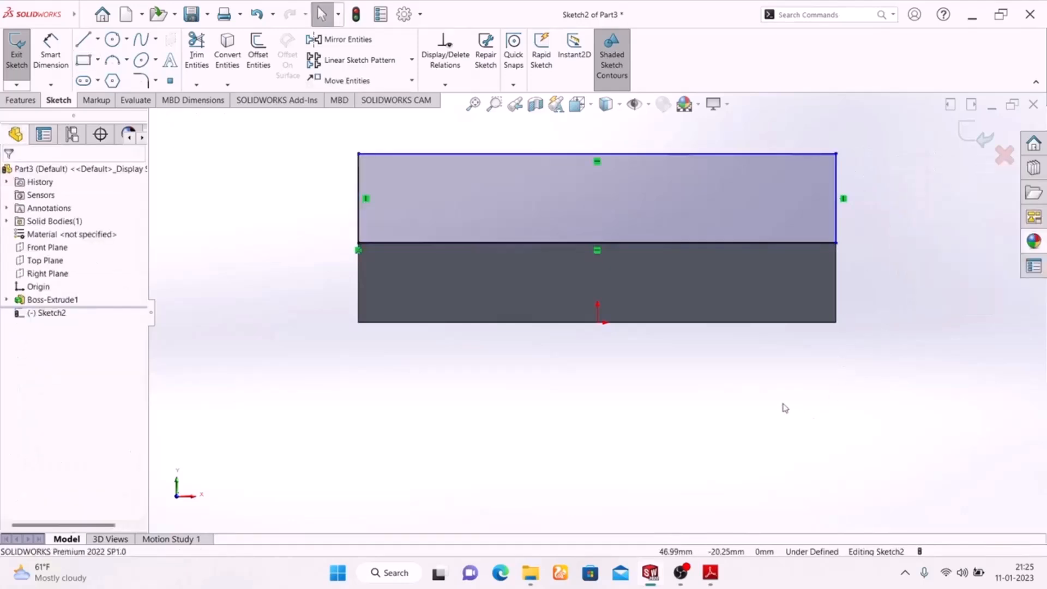
Check the upright's size in the drawing's lower views and dimension the rectangle's height at 30 mm
click(51, 55)
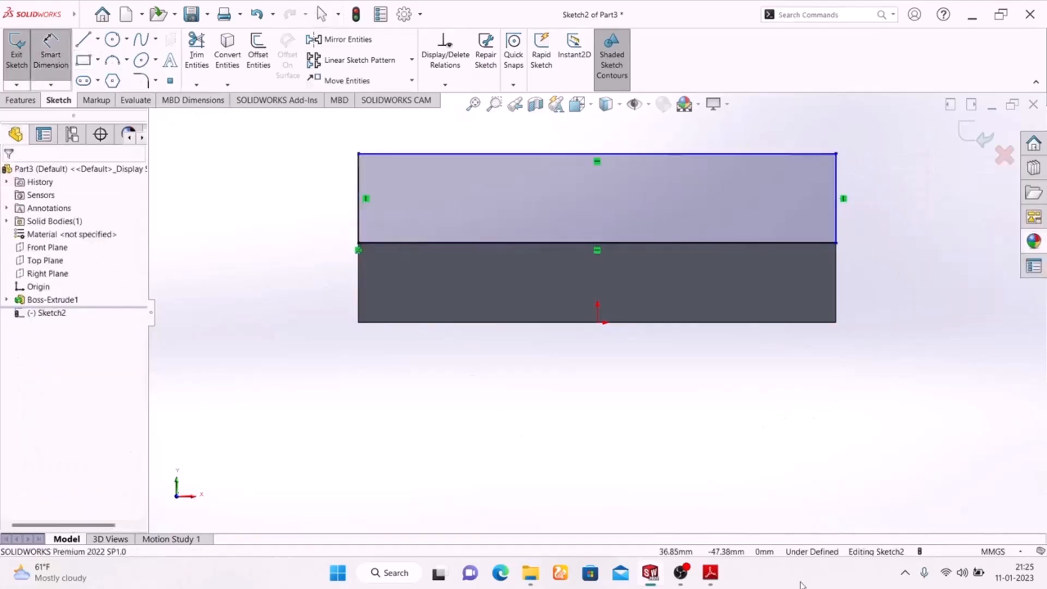
click(710, 573)
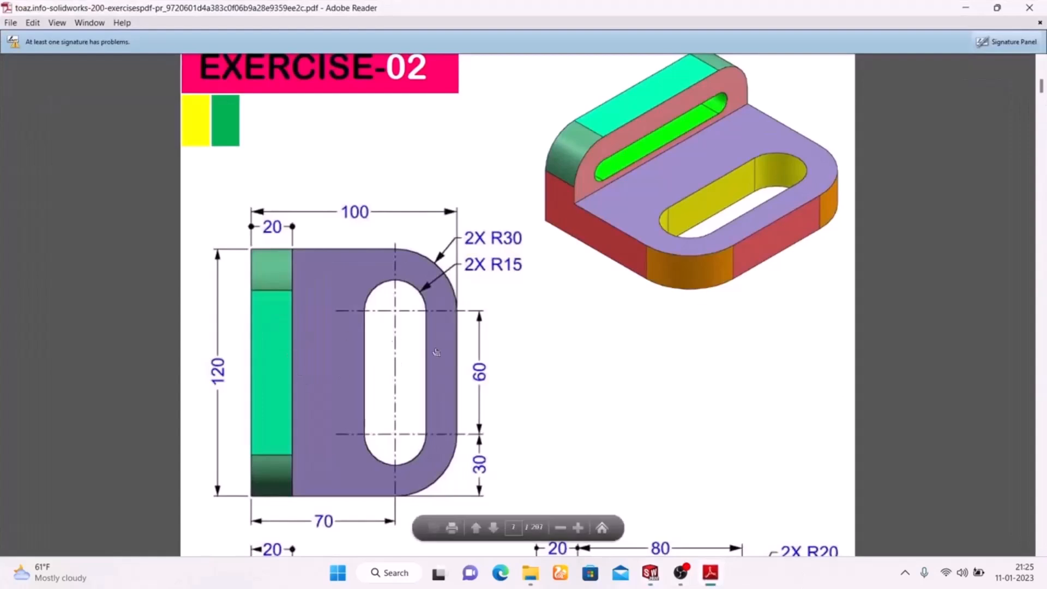
scroll(502, 381, down, 3)
scroll(502, 381, down, 2)
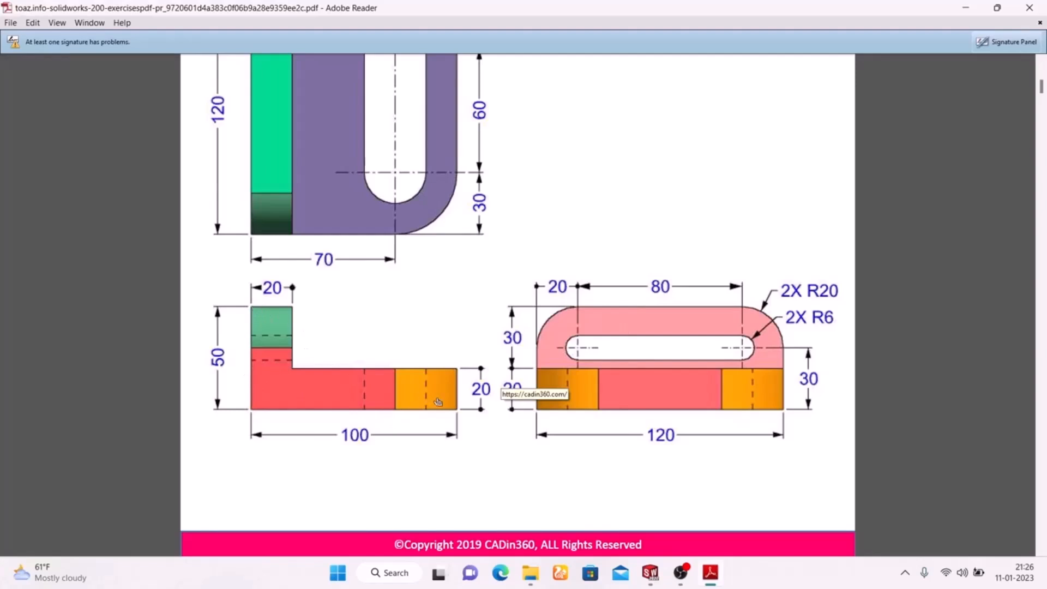
scroll(230, 361, up, 5)
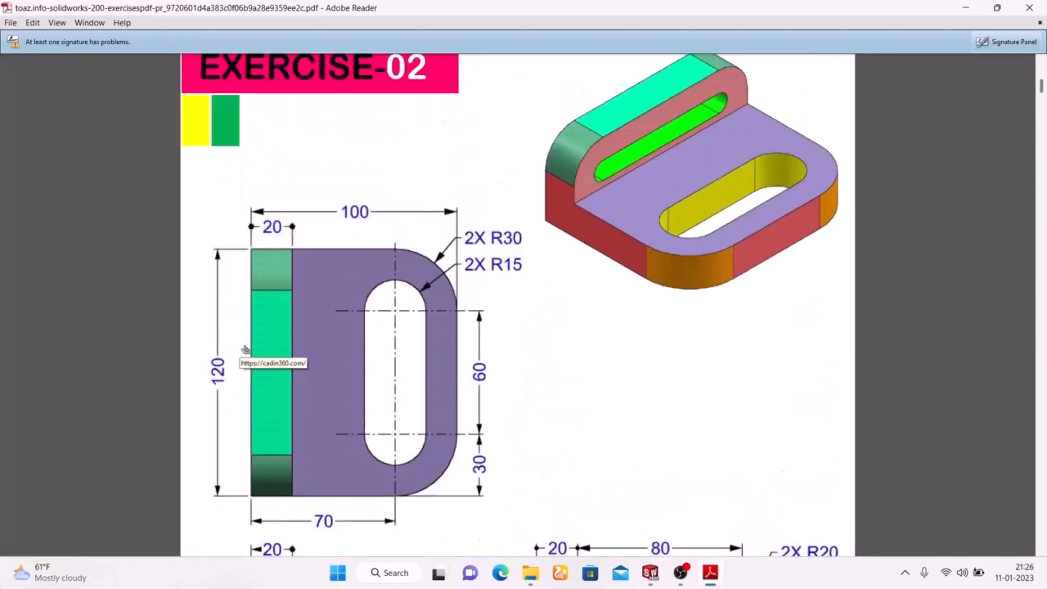
scroll(245, 350, down, 3)
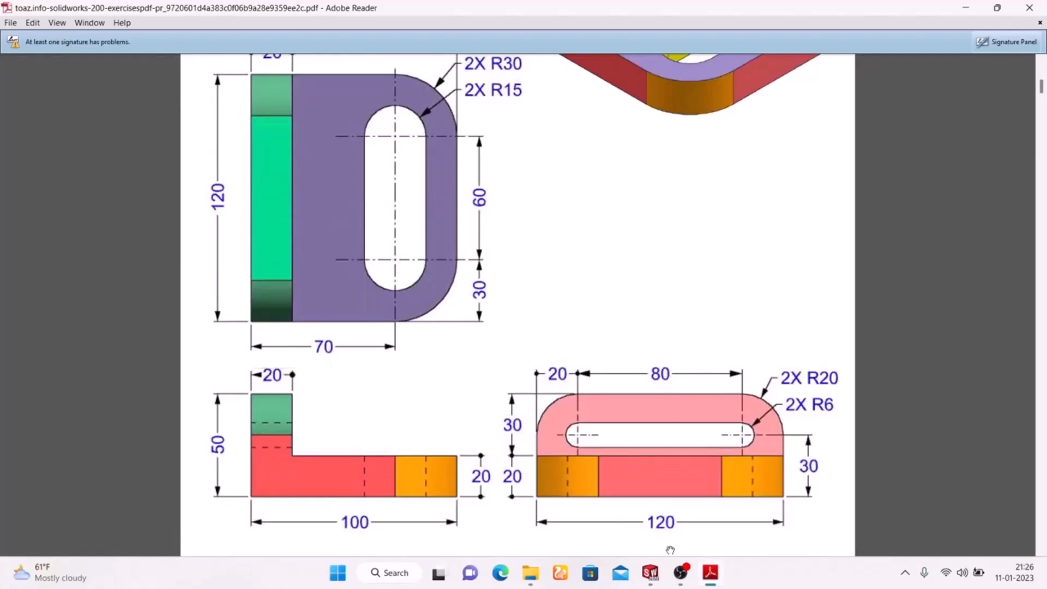
click(710, 573)
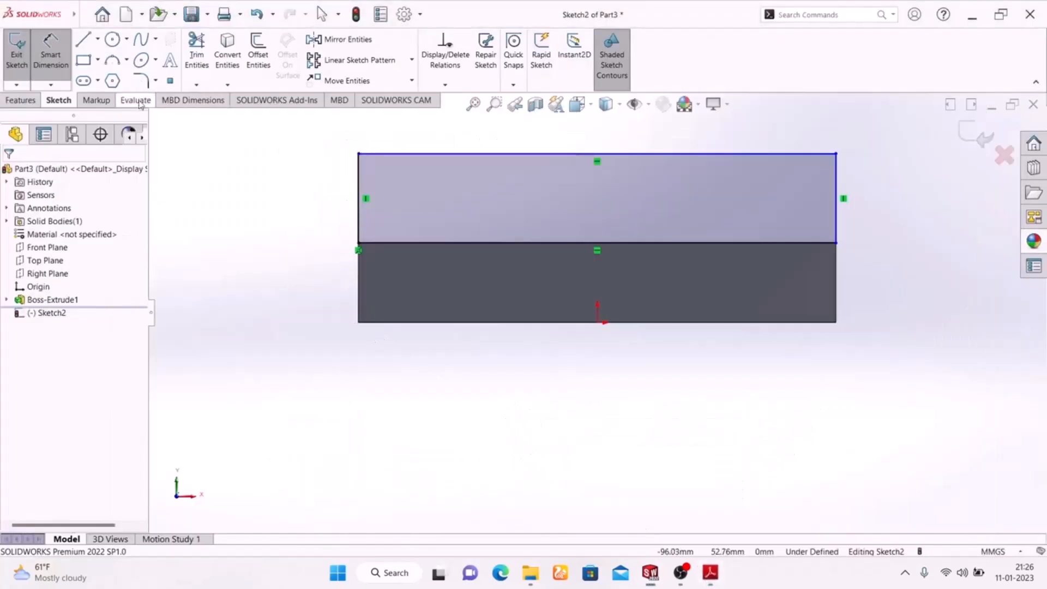
click(360, 221)
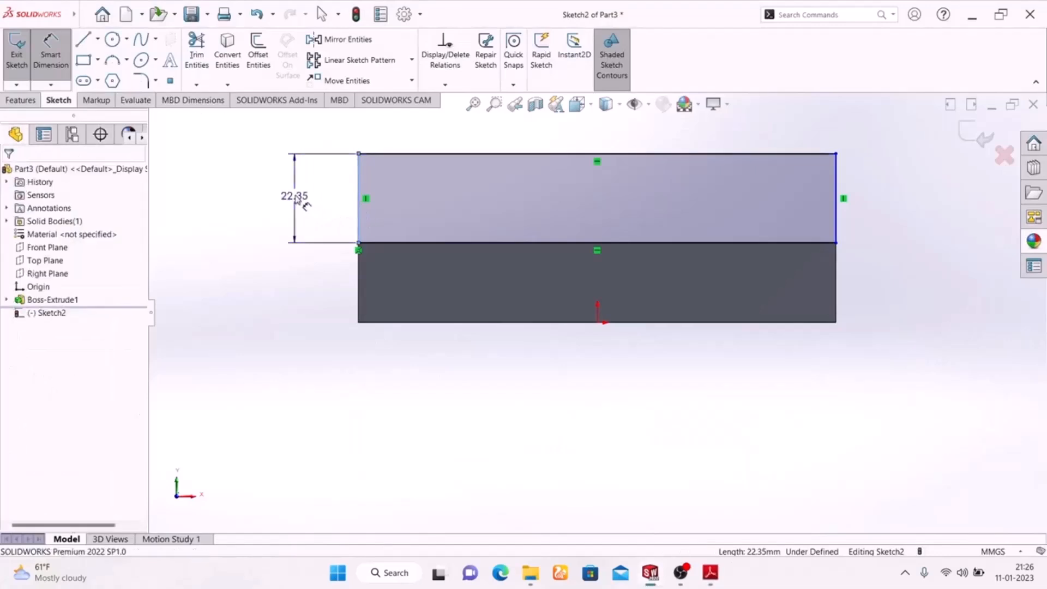
click(296, 195)
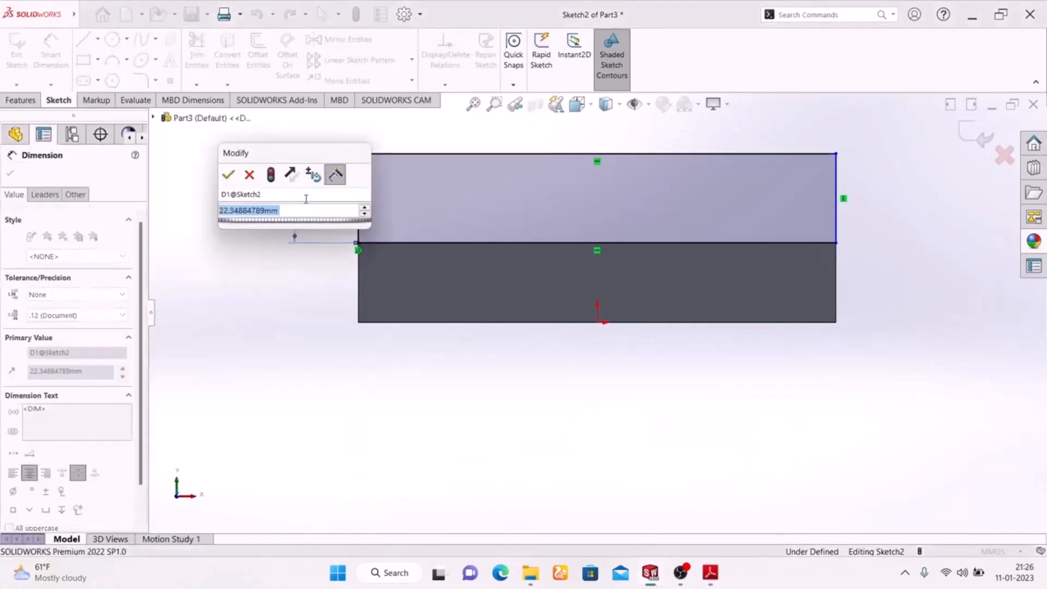
text(30)
key(Return)
scroll(530, 261, up, 2)
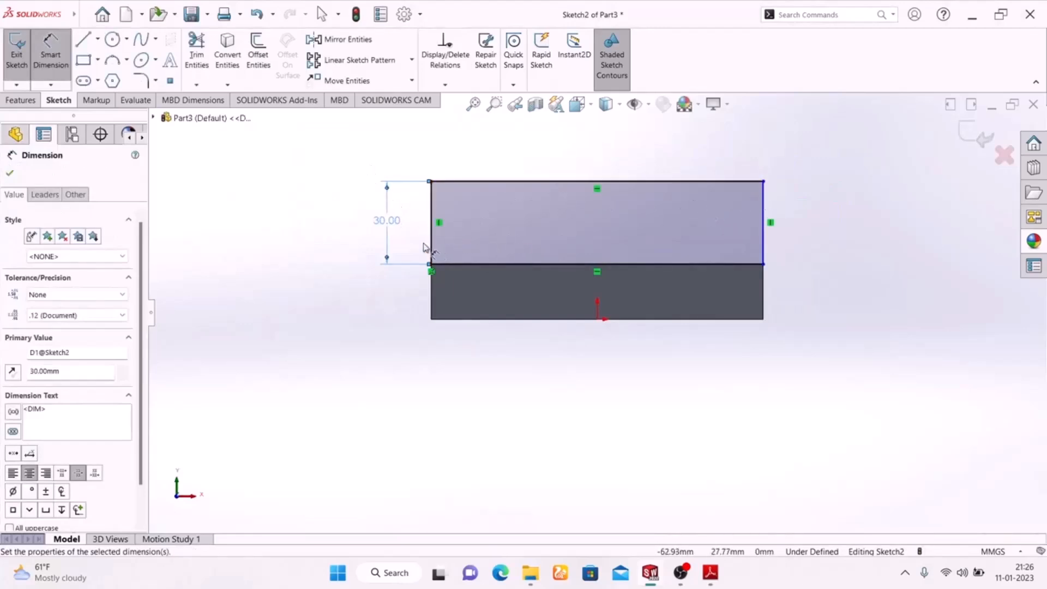
Check the corner radius in the drawing and round the rectangle's two upper corners with 20 mm sketch fillets
click(141, 81)
click(710, 573)
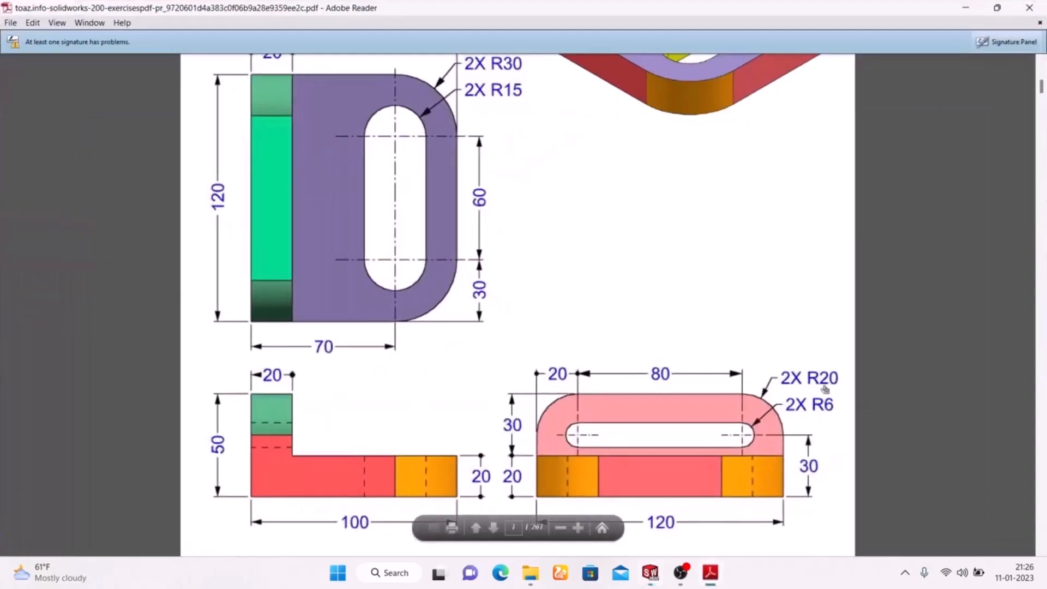
click(651, 573)
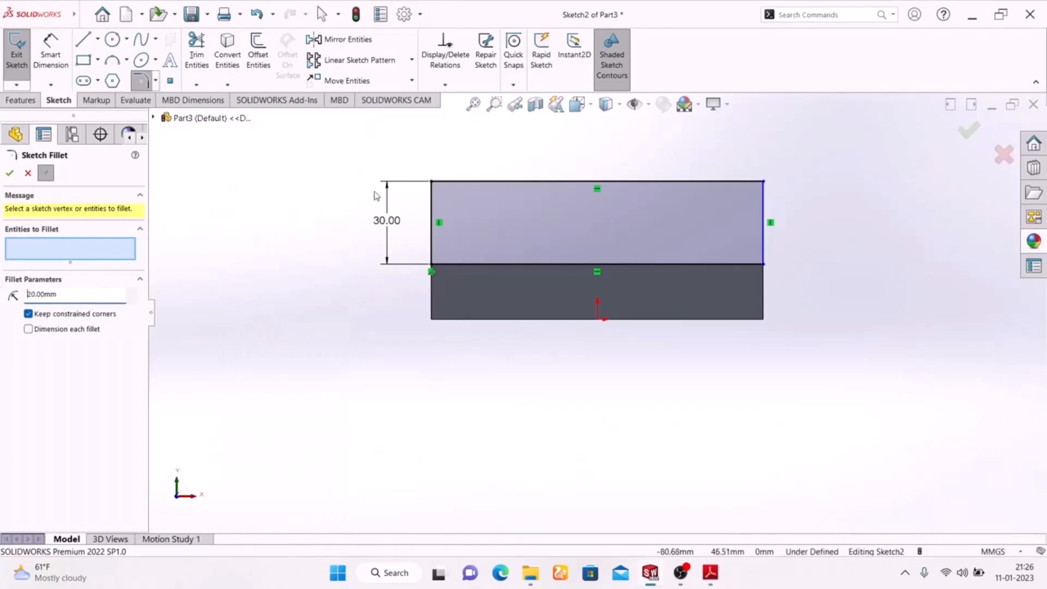
click(431, 193)
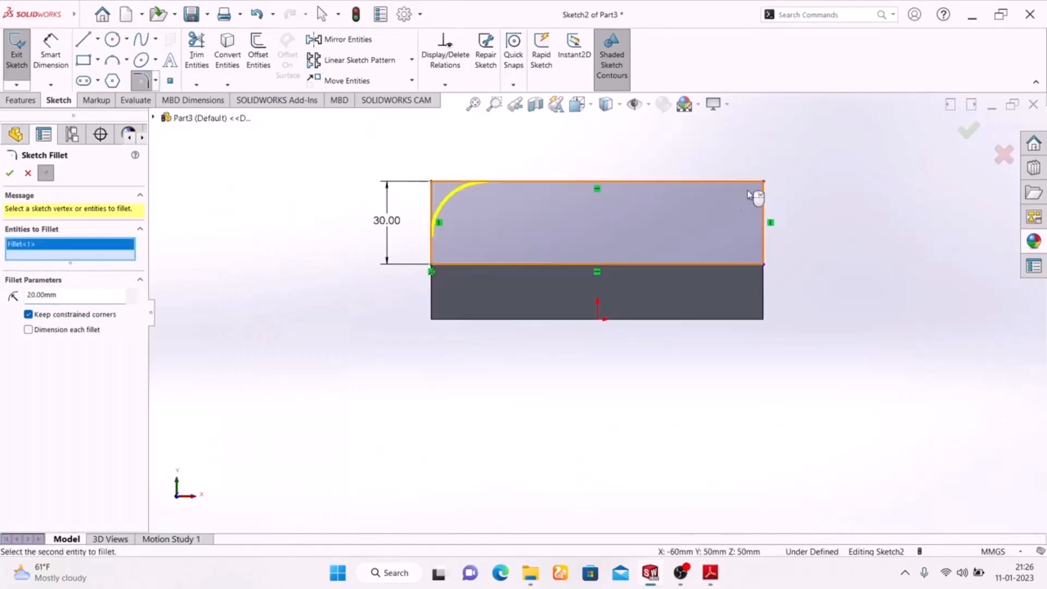
click(763, 188)
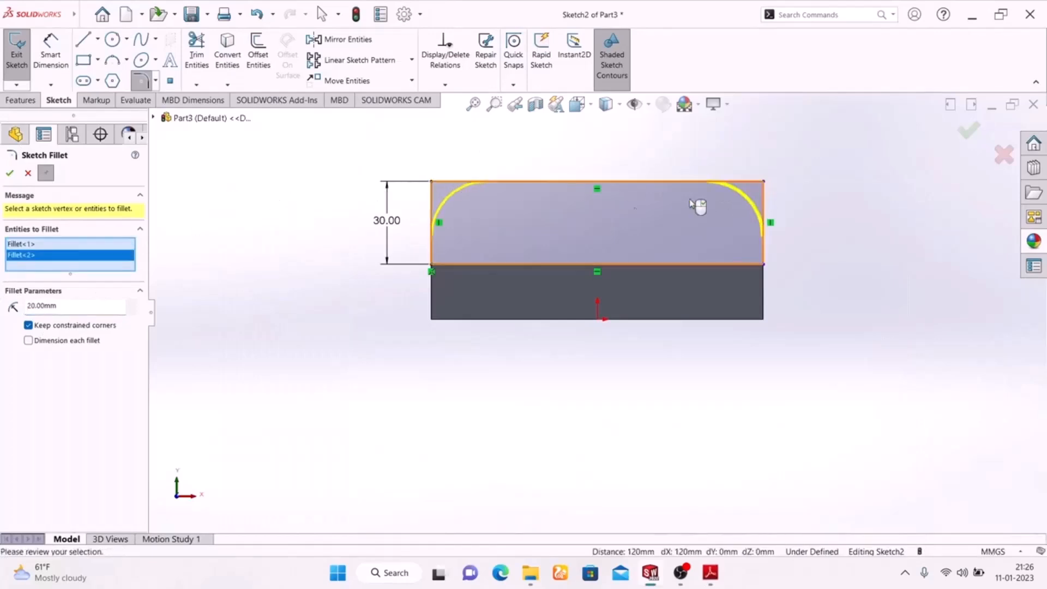
click(9, 173)
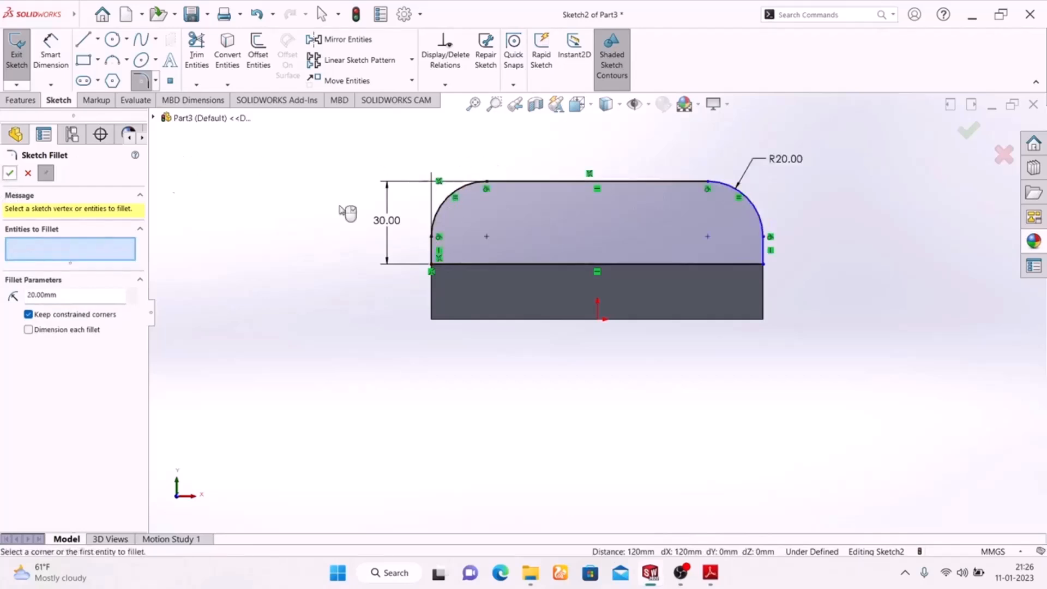
Check the upright's slot in the drawing and sketch a horizontal straight slot about 86 mm between centres inside the rounded profile
click(83, 83)
mouse_move(710, 572)
click(700, 509)
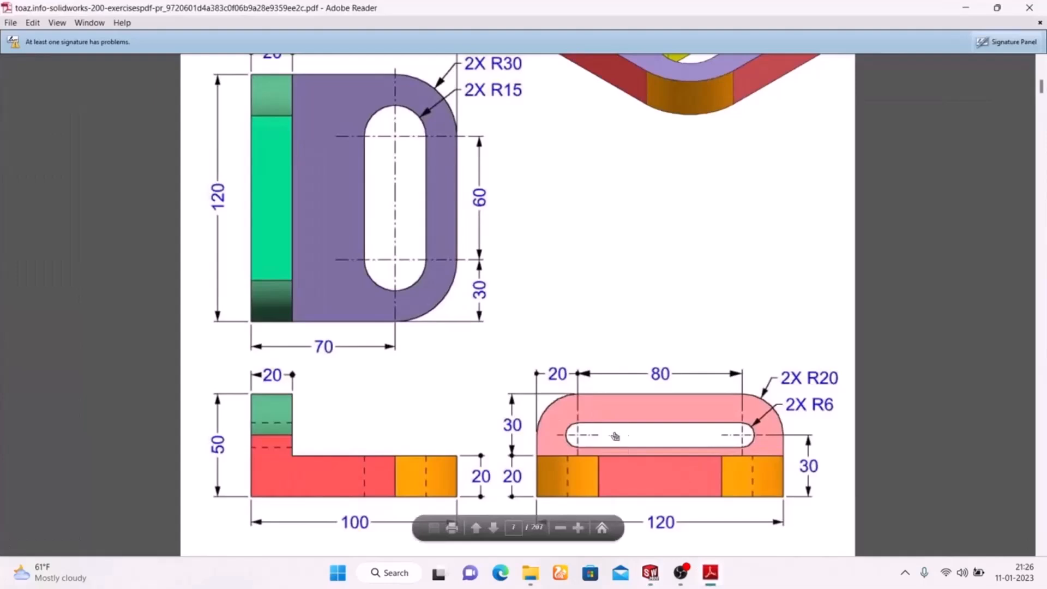
click(711, 579)
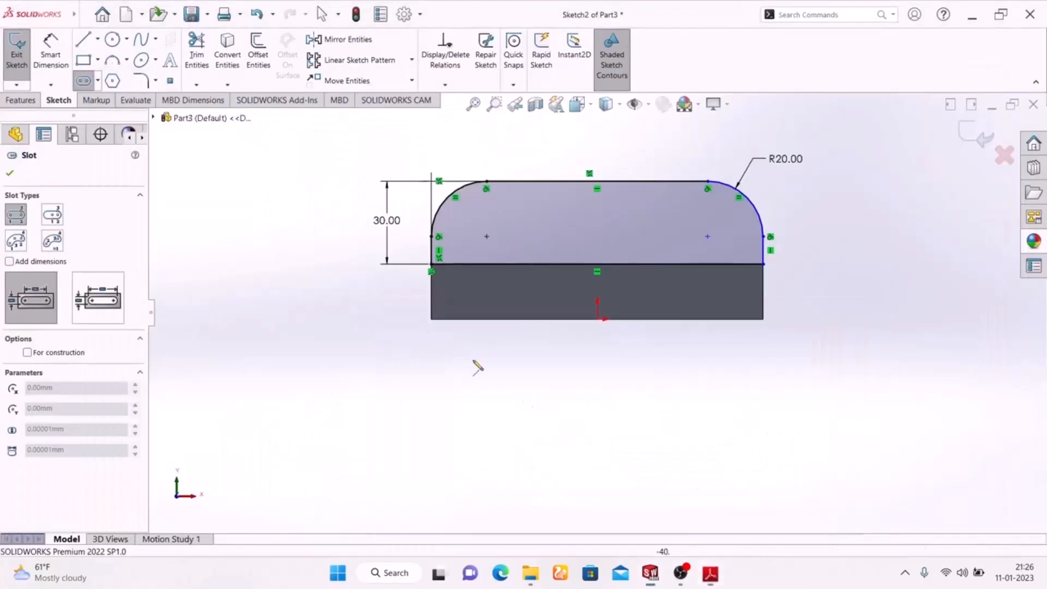
click(485, 236)
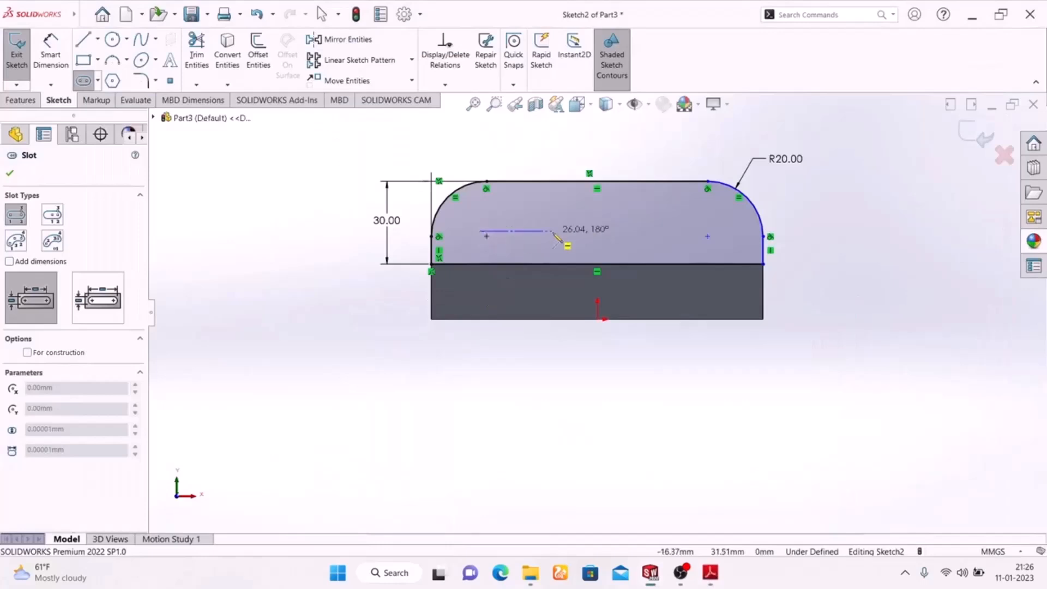
click(719, 231)
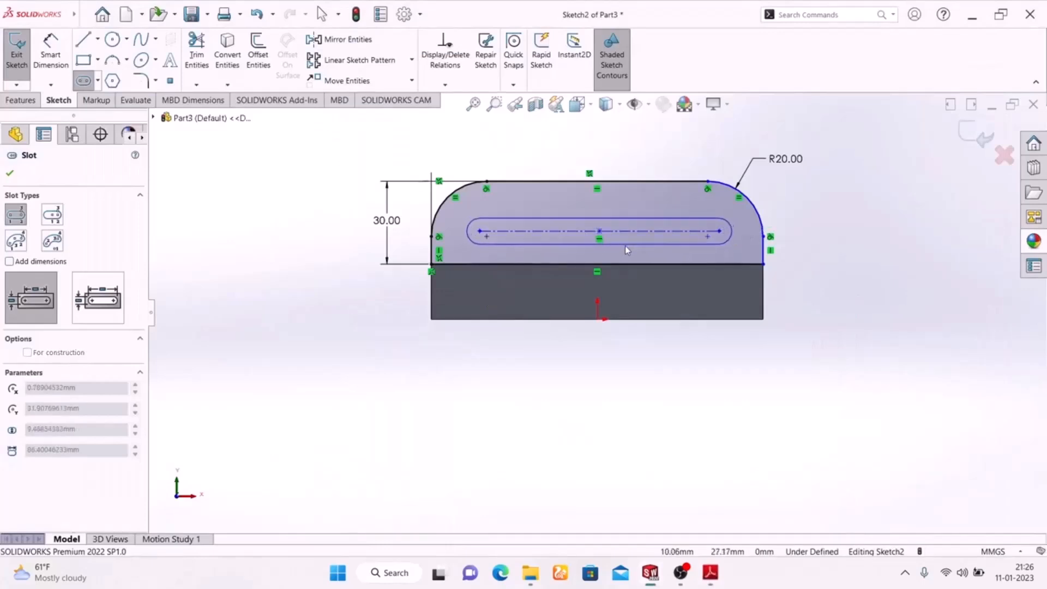
click(628, 247)
right_click(839, 203)
click(850, 207)
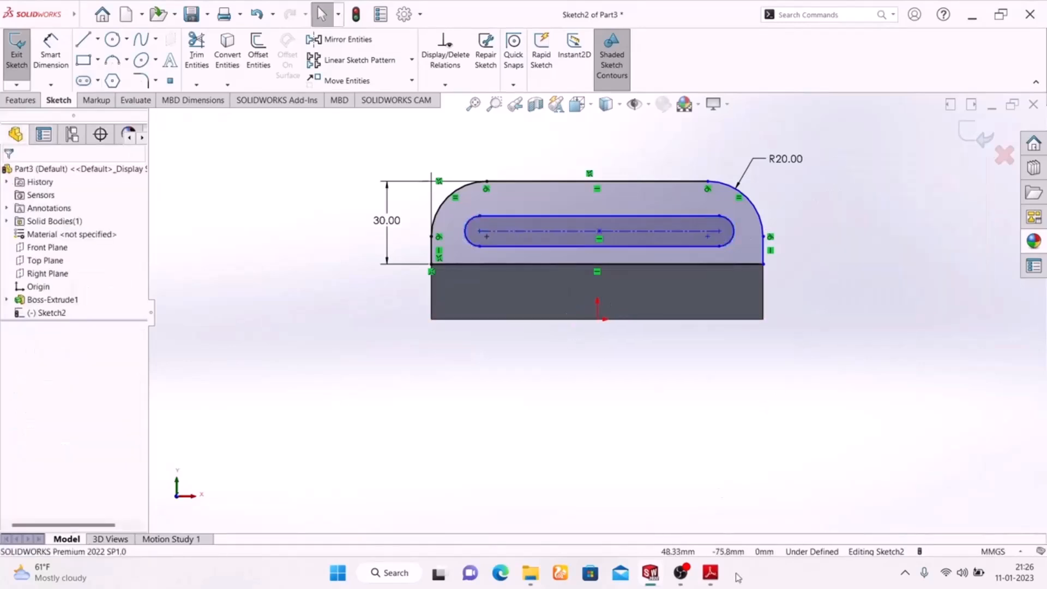
Check the upright slot's length in the drawing and dimension the distance between its arc centres at 80 mm
click(710, 572)
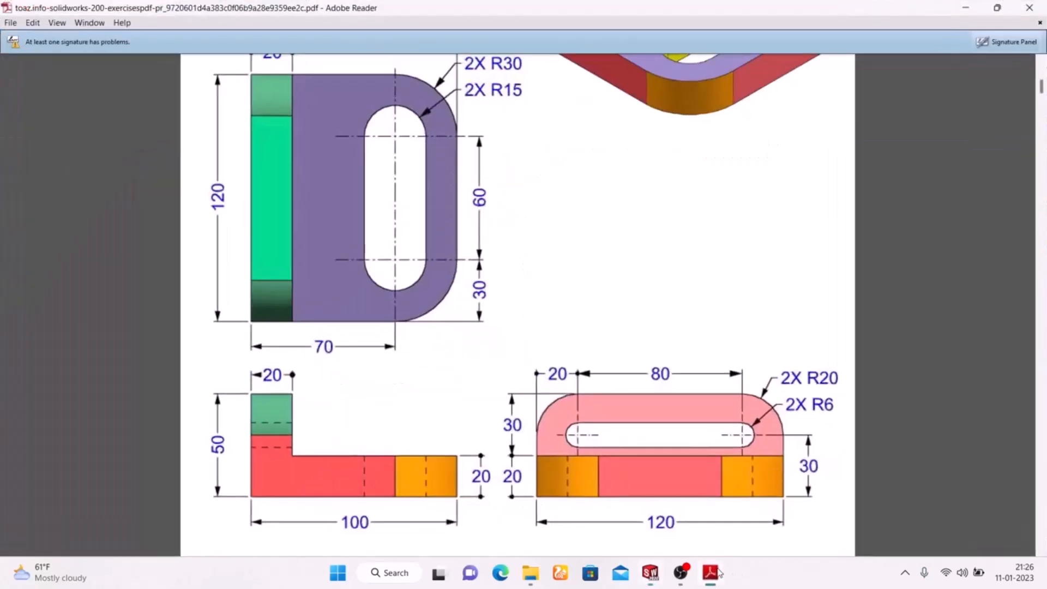
click(710, 572)
click(50, 54)
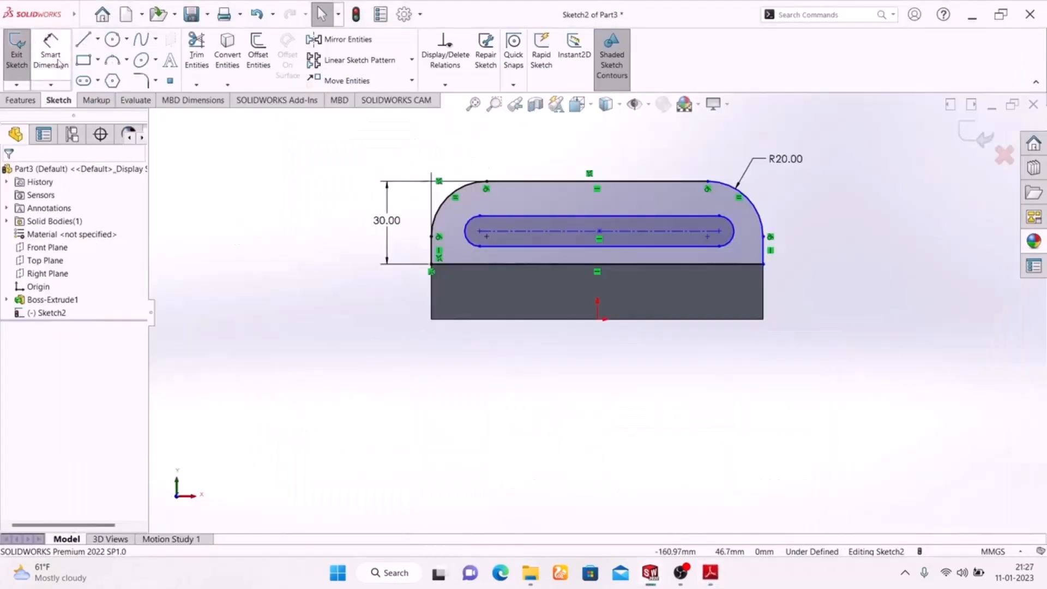
click(534, 236)
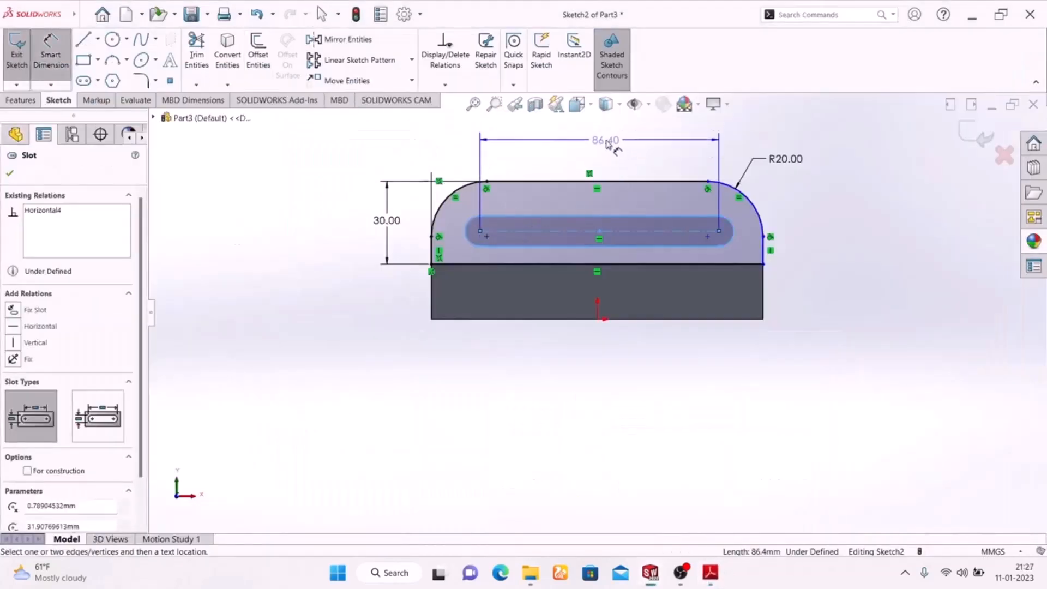
click(606, 141)
text(8)
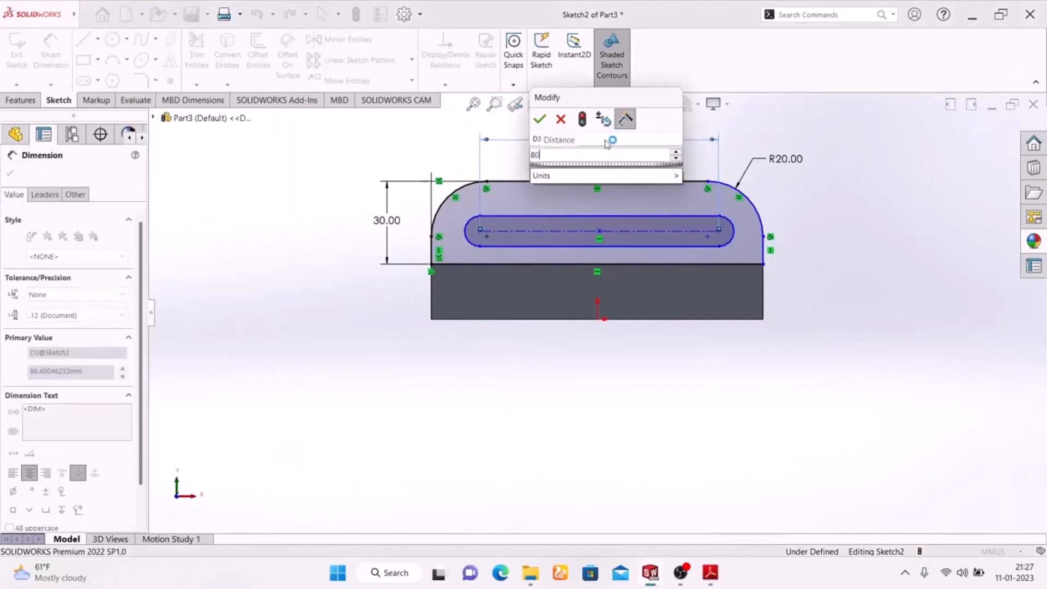
text(0)
key(Return)
click(842, 240)
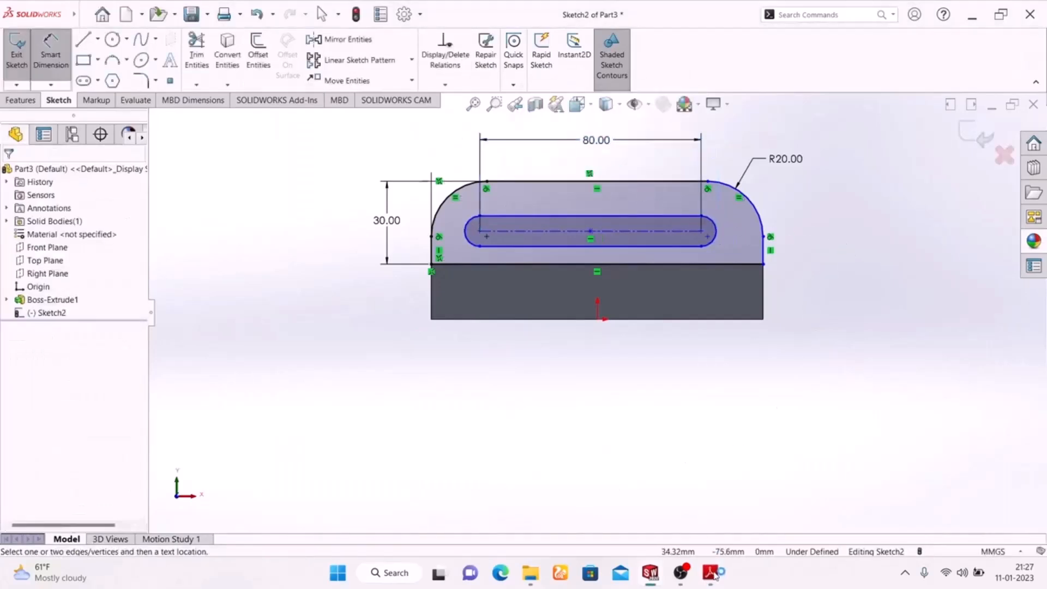
Check the slot's end radius in the drawing and dimension the slot's end arc at R6 mm
click(712, 573)
click(710, 573)
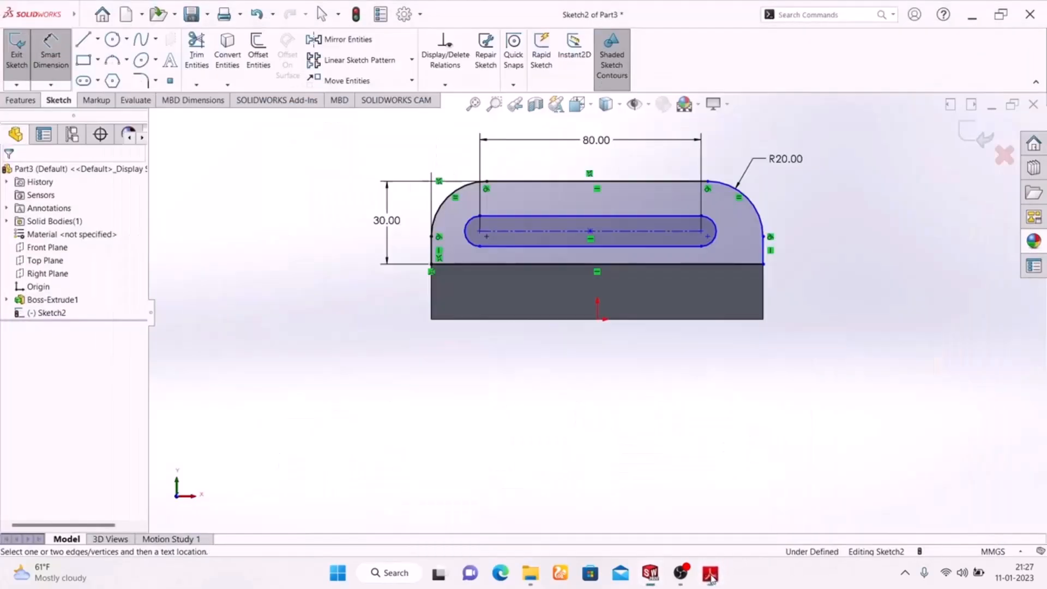
click(715, 227)
click(854, 170)
text(6)
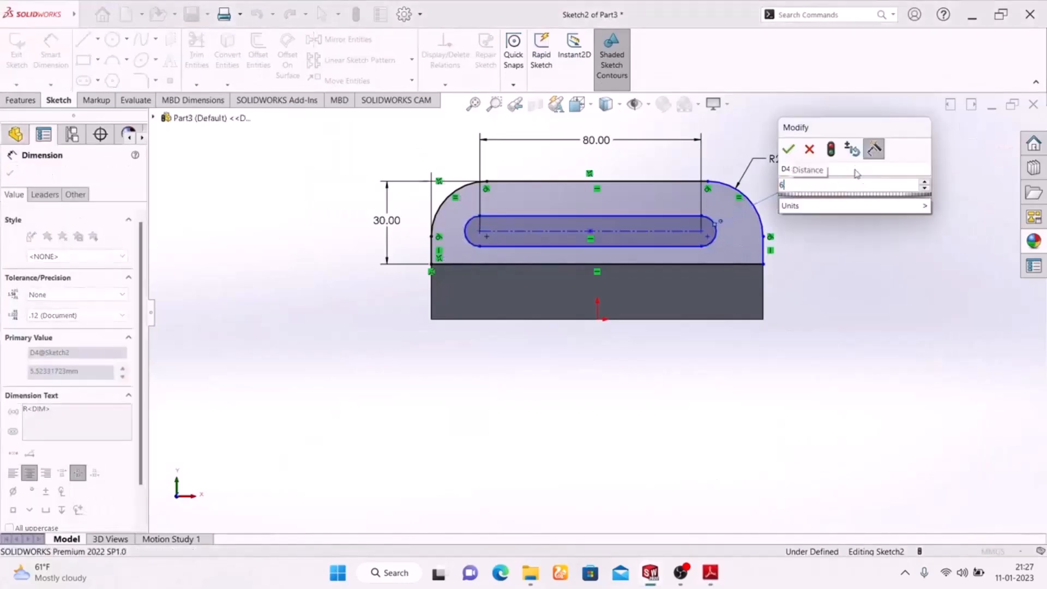
key(Return)
Check the slot's offset in the drawing and dimension its nearer arc centre 20 mm from the upright's straight left edge
click(711, 574)
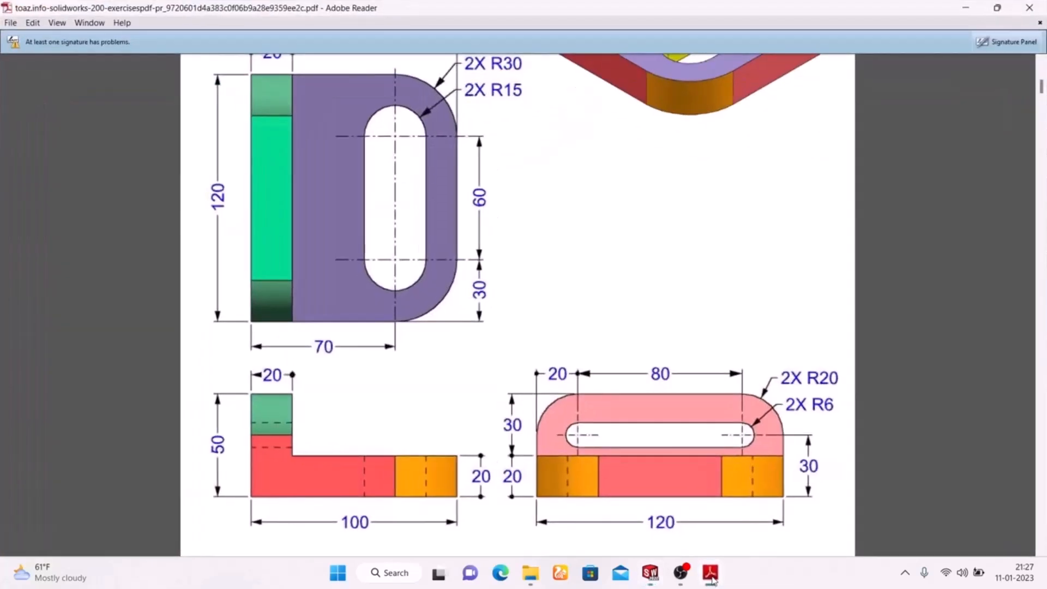
click(711, 573)
click(711, 573)
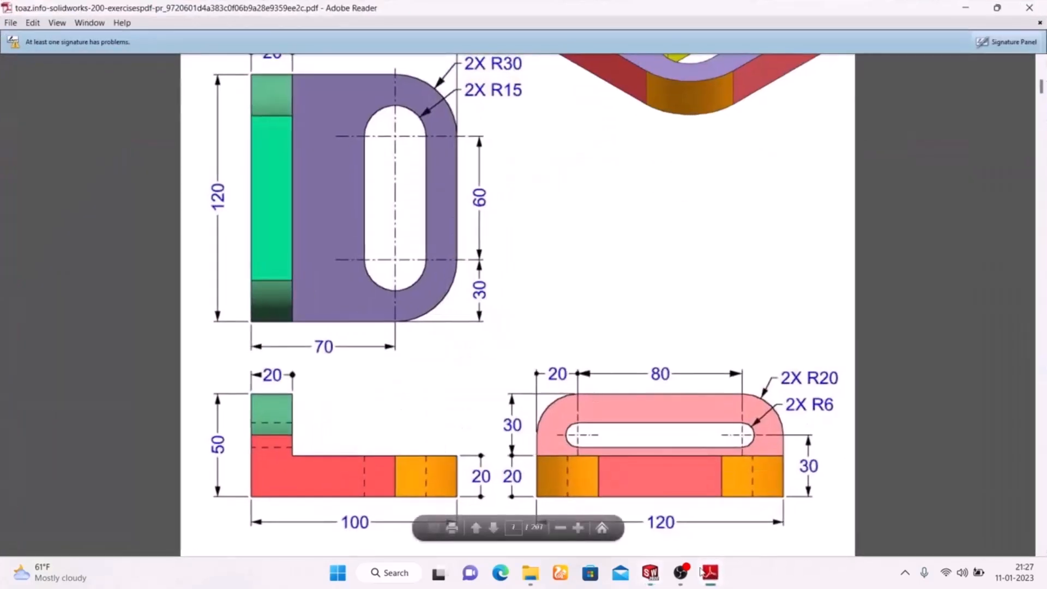
click(710, 573)
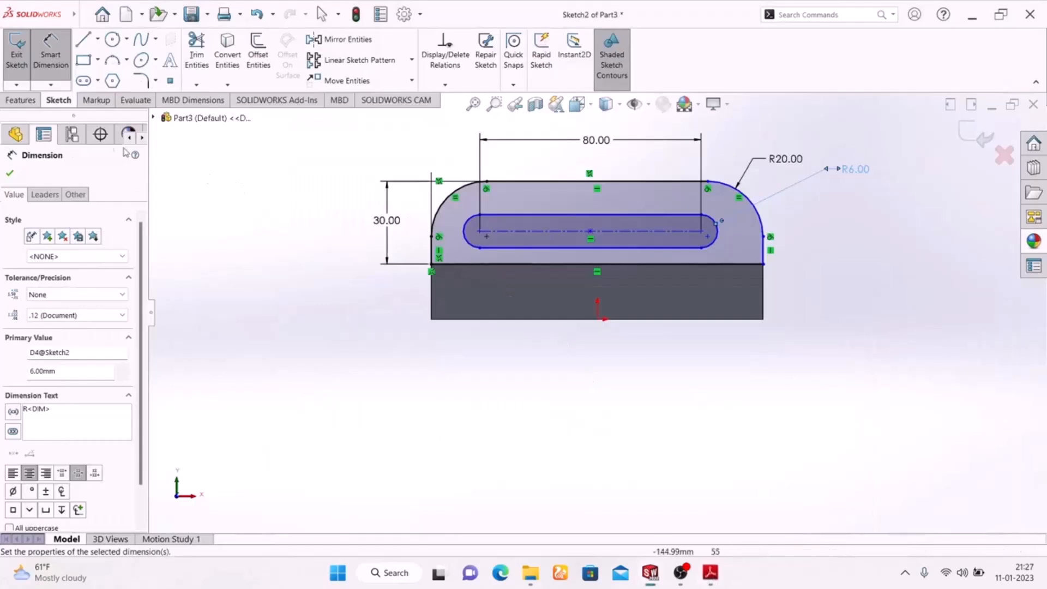
click(434, 252)
click(480, 232)
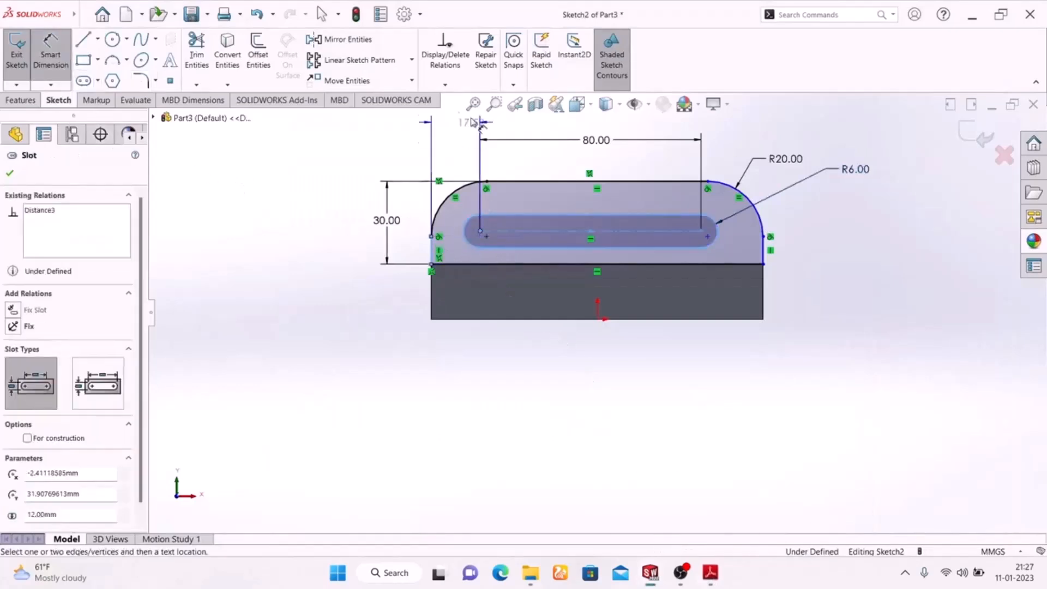
click(450, 151)
text(20)
key(Return)
drag(457, 153, 461, 145)
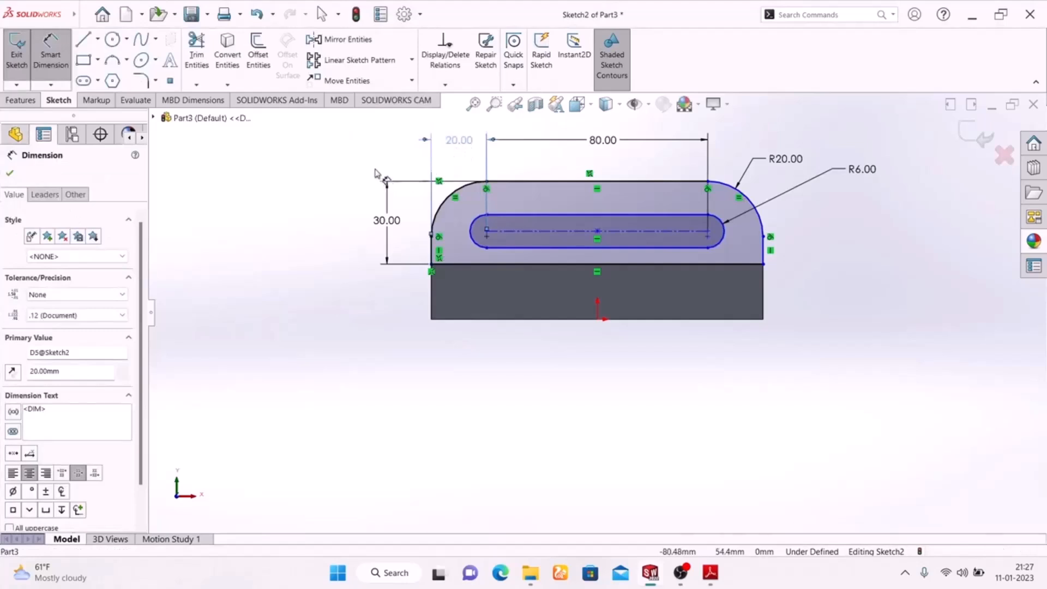
click(315, 284)
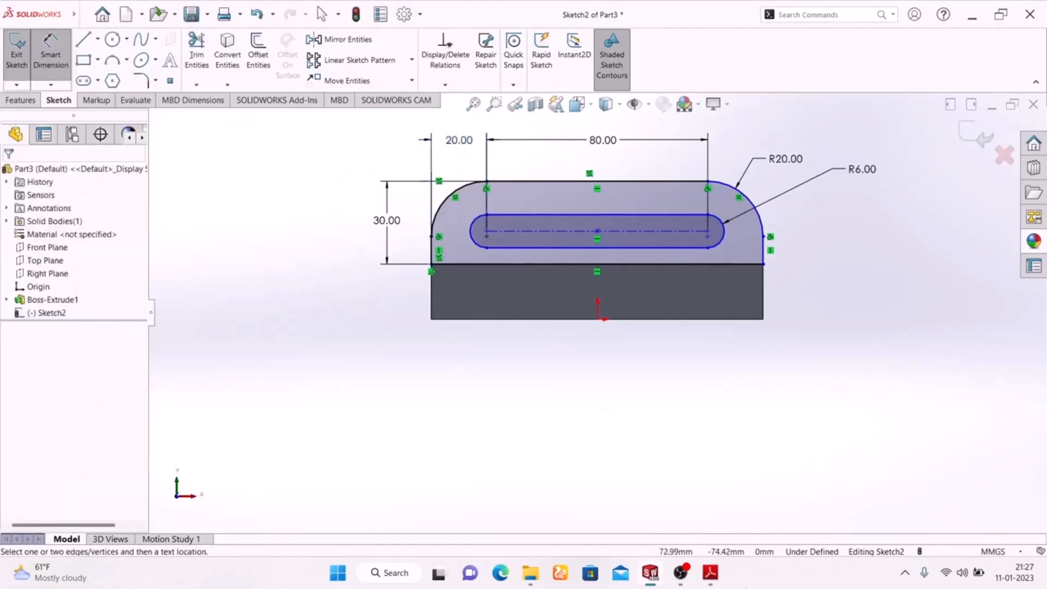
Check the upright's remaining dimensions in the drawing, exit its sketch and show the part in isometric view
click(710, 575)
click(710, 575)
click(973, 134)
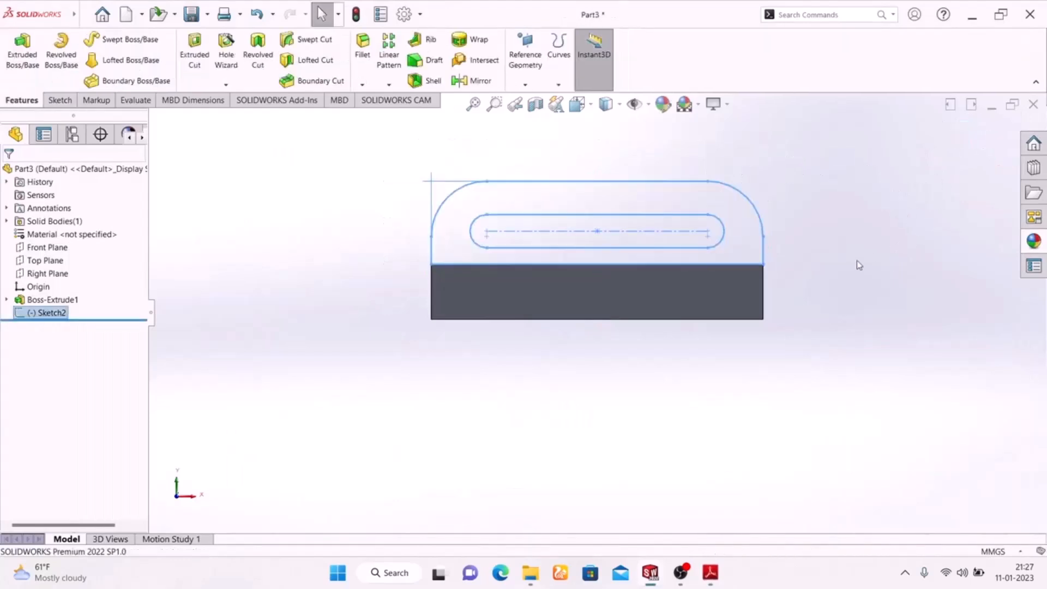
key(space)
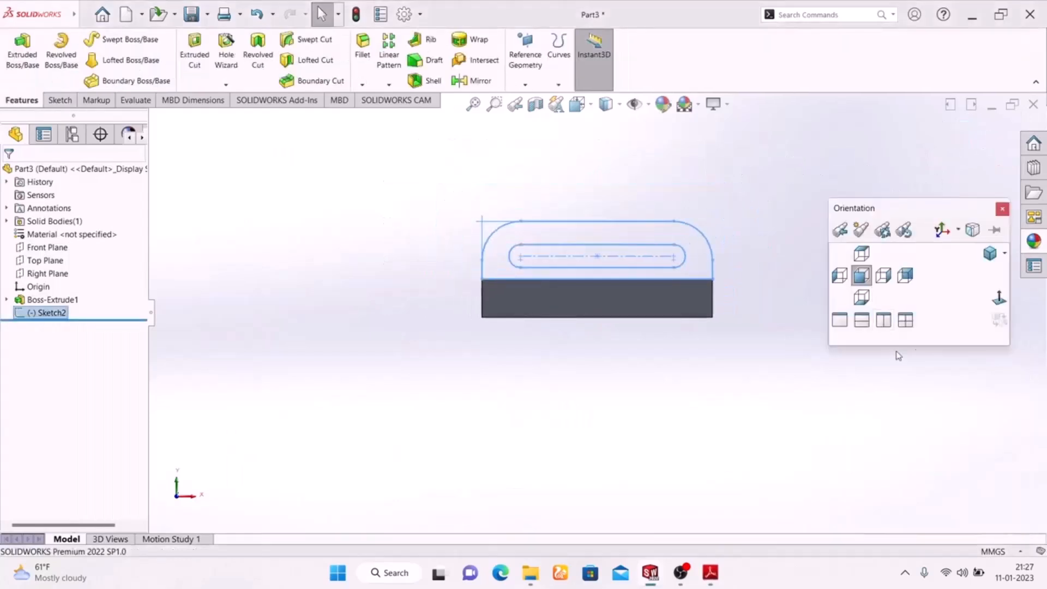
click(988, 255)
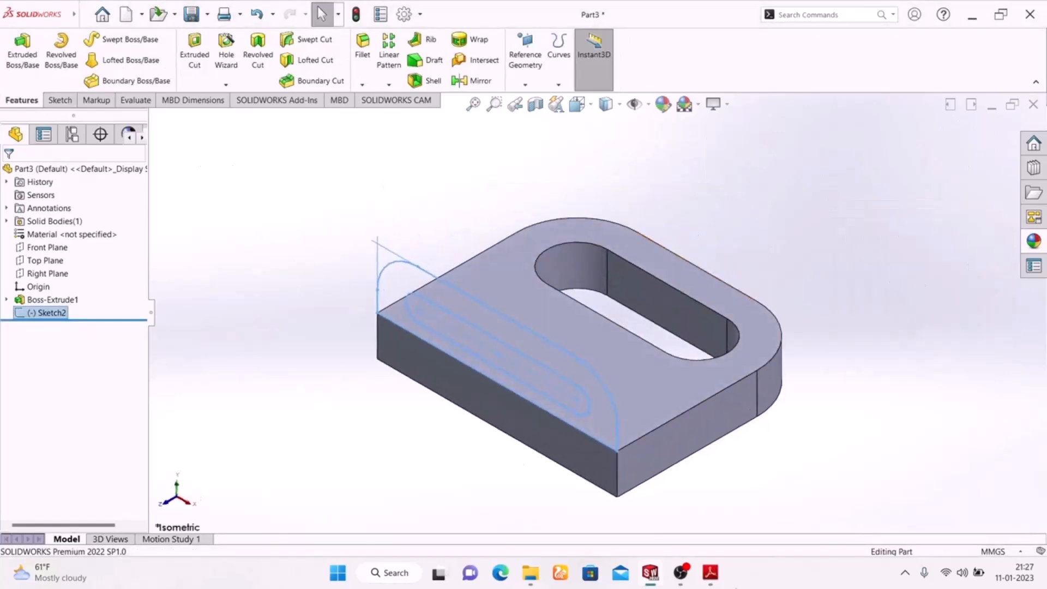
Check the upright's thickness in the drawing and extrude its profile 20 mm, reversed to lie over the base plate
click(706, 574)
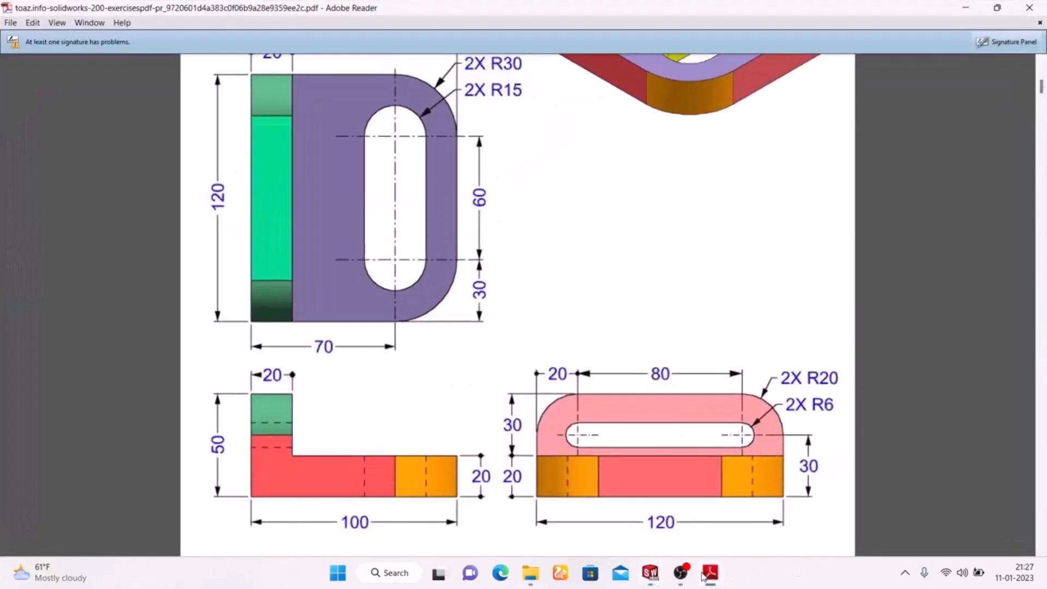
mouse_move(577, 533)
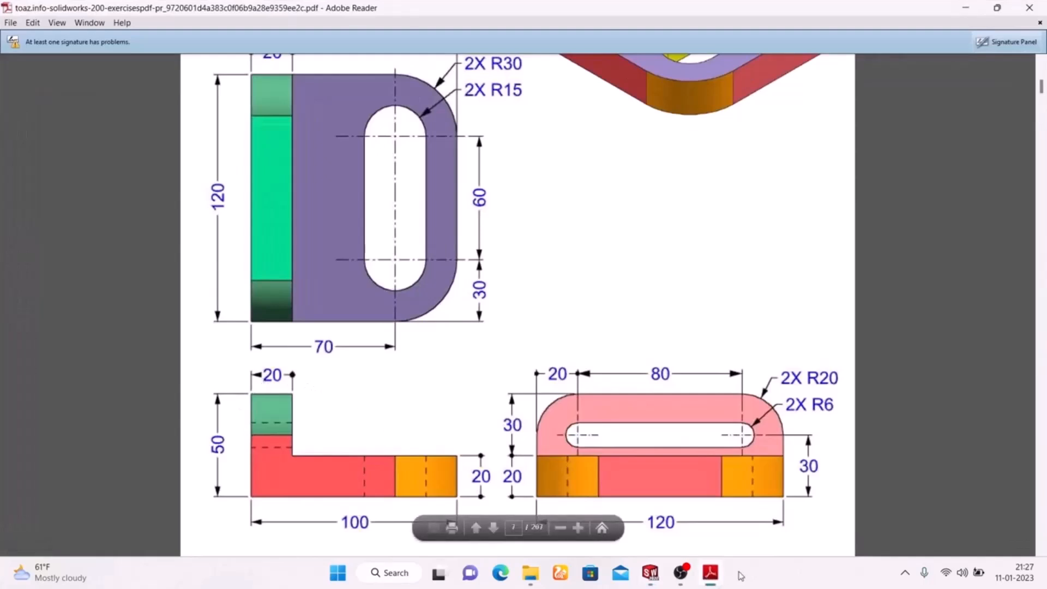
click(708, 577)
click(10, 77)
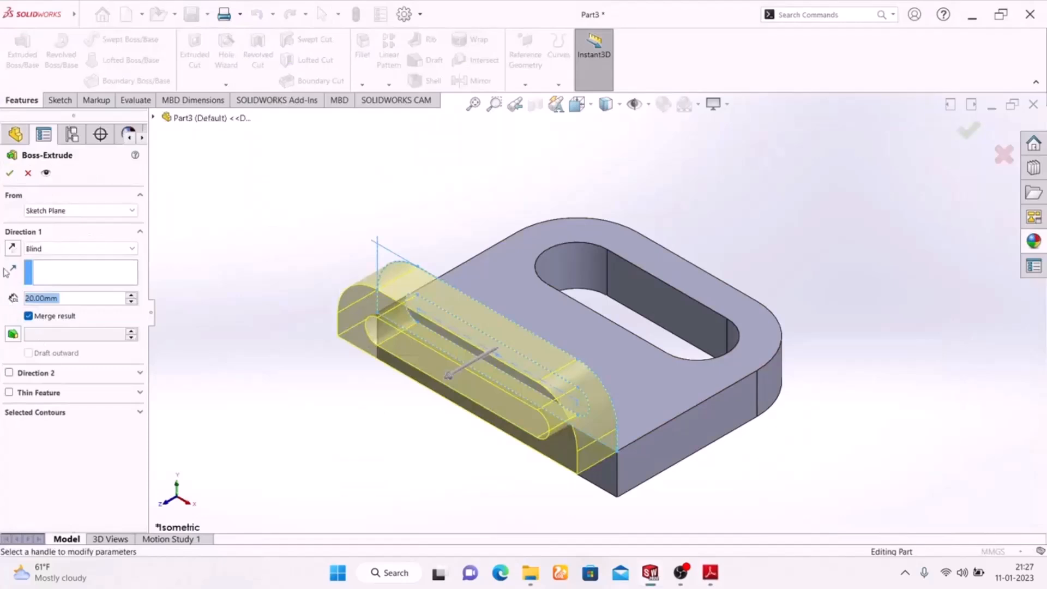
click(12, 248)
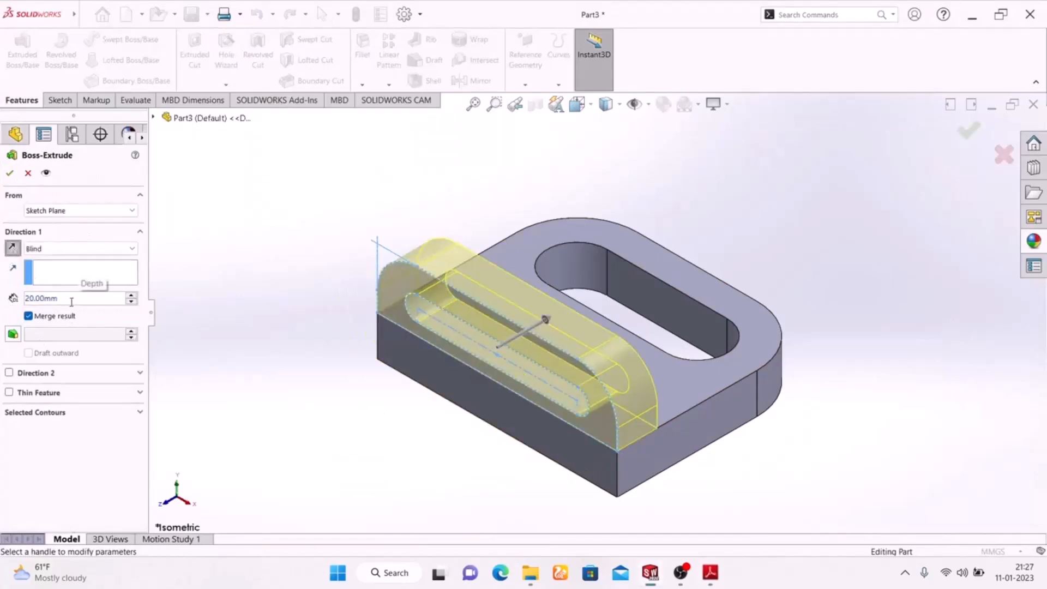
click(9, 174)
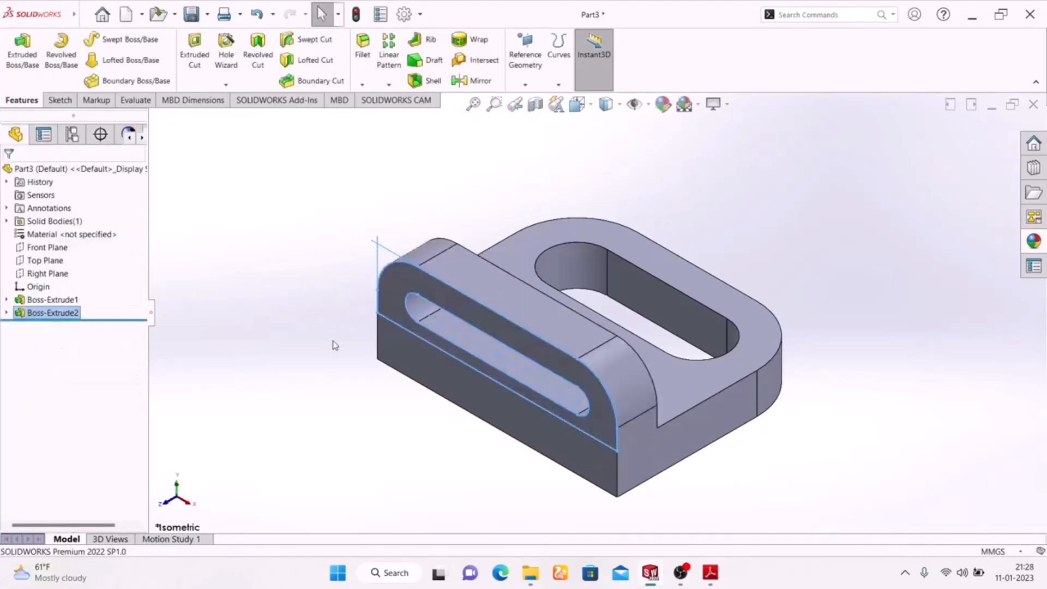
Compare the modelled bracket's shape and face colours with the coloured isometric view in the EXERCISE-02 drawing
middle_drag(279, 381, 302, 461)
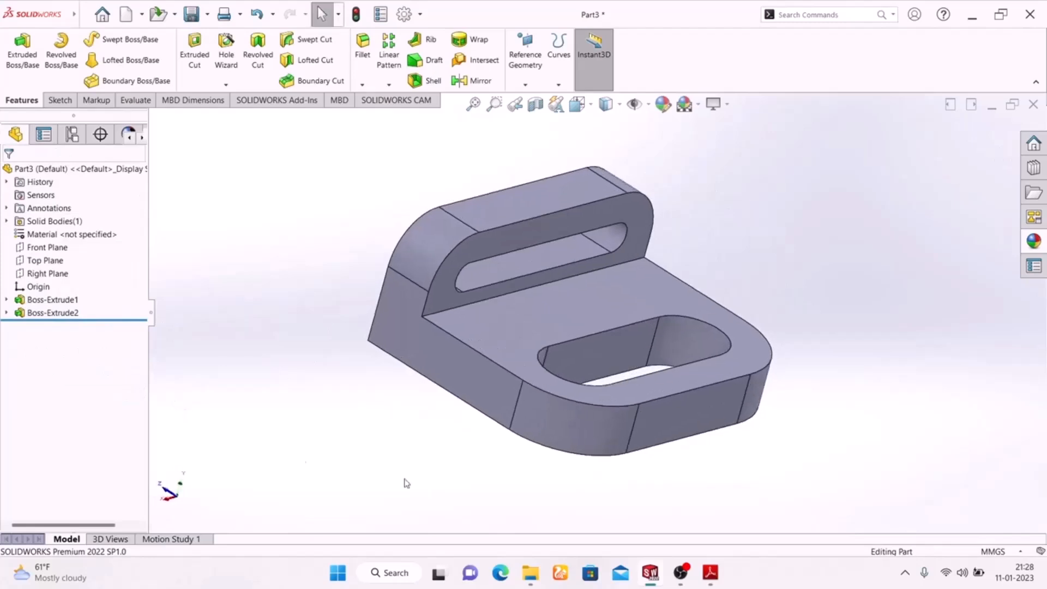
click(710, 573)
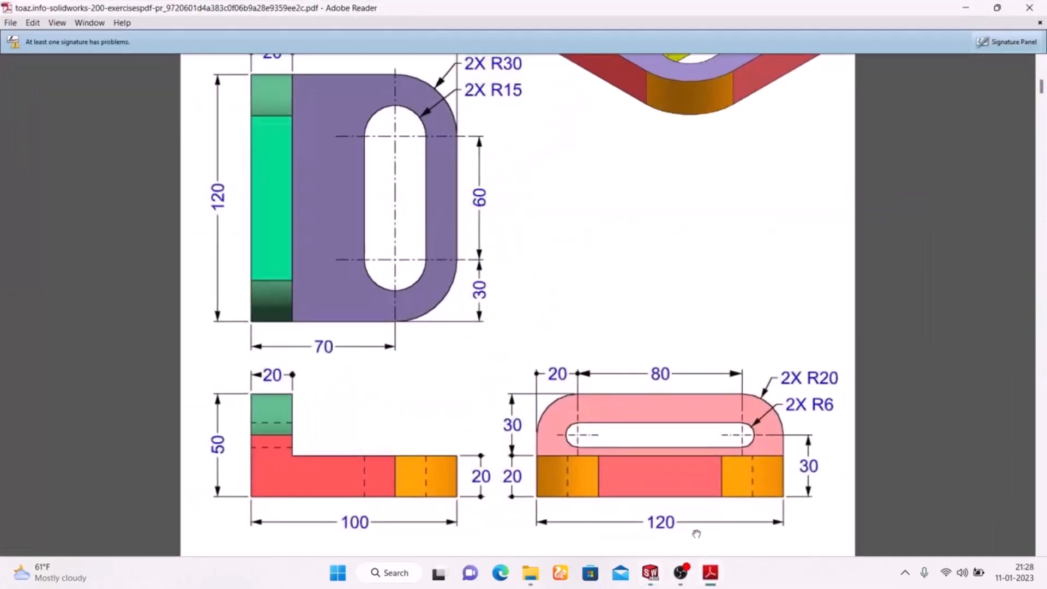
scroll(615, 291, up, 3)
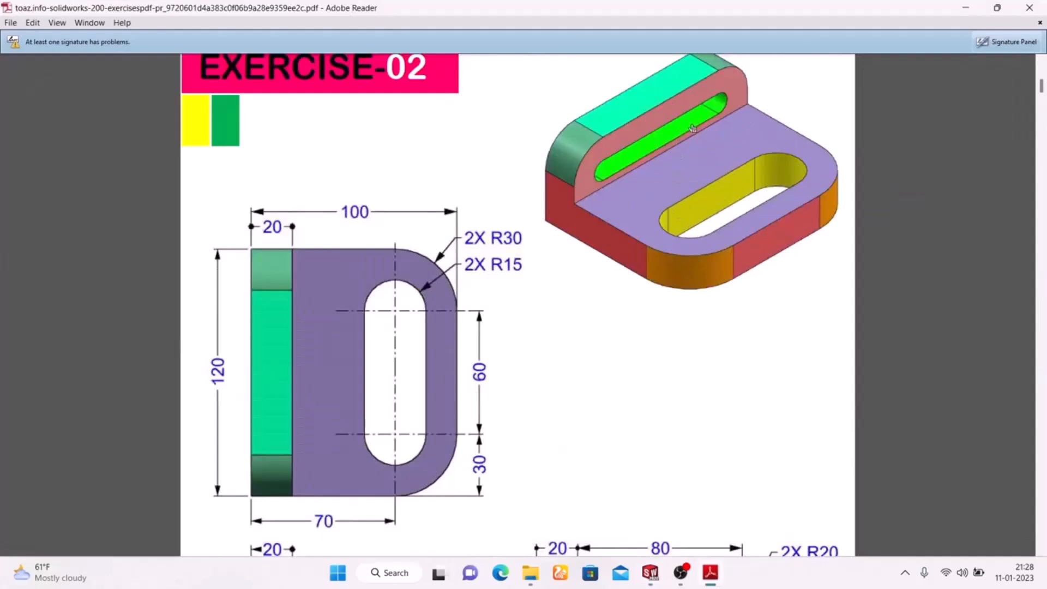
click(711, 573)
click(663, 103)
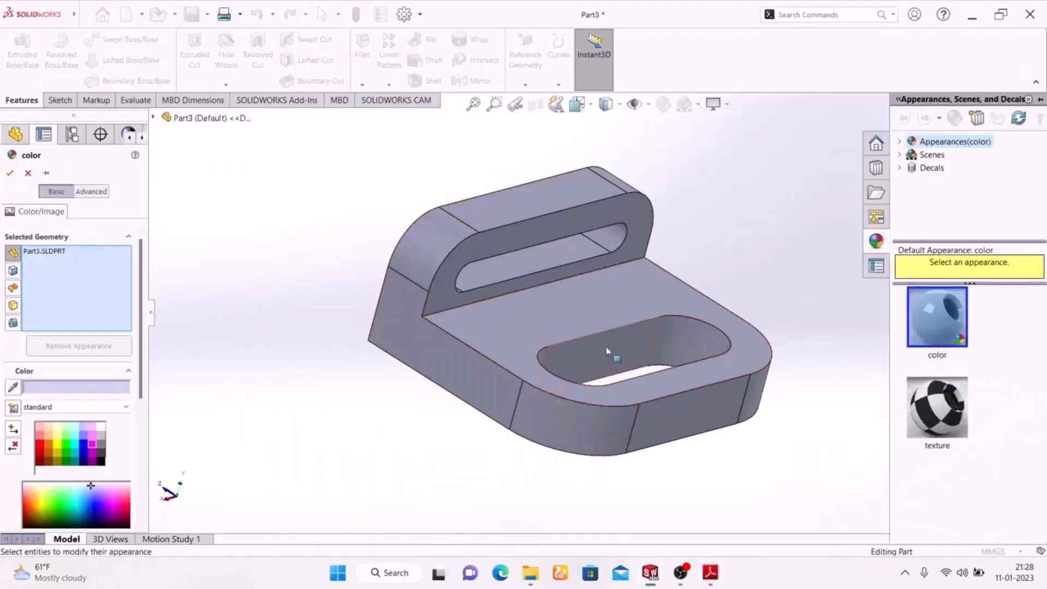
click(607, 351)
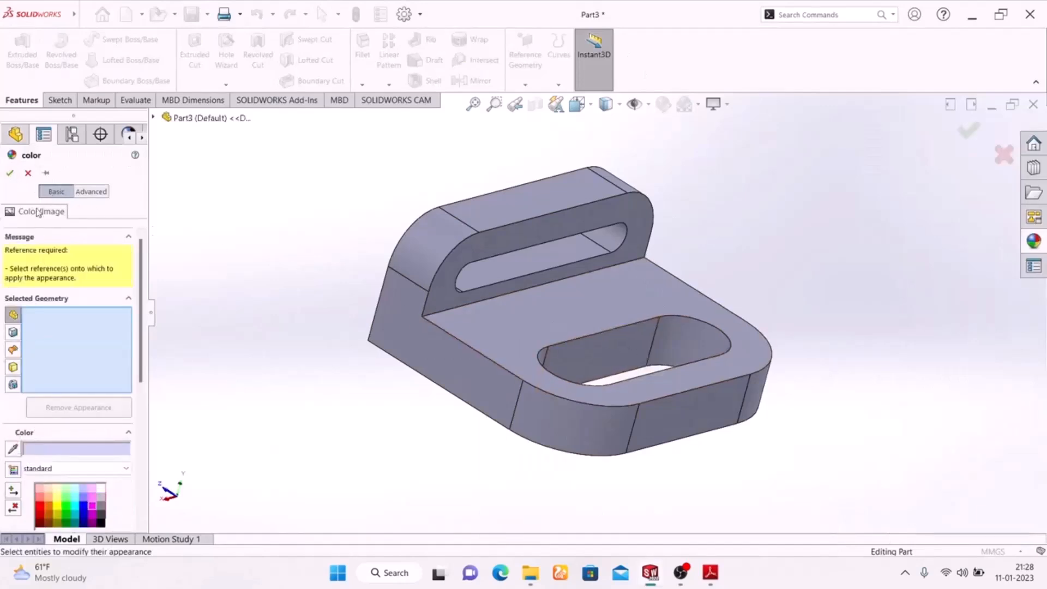
click(592, 350)
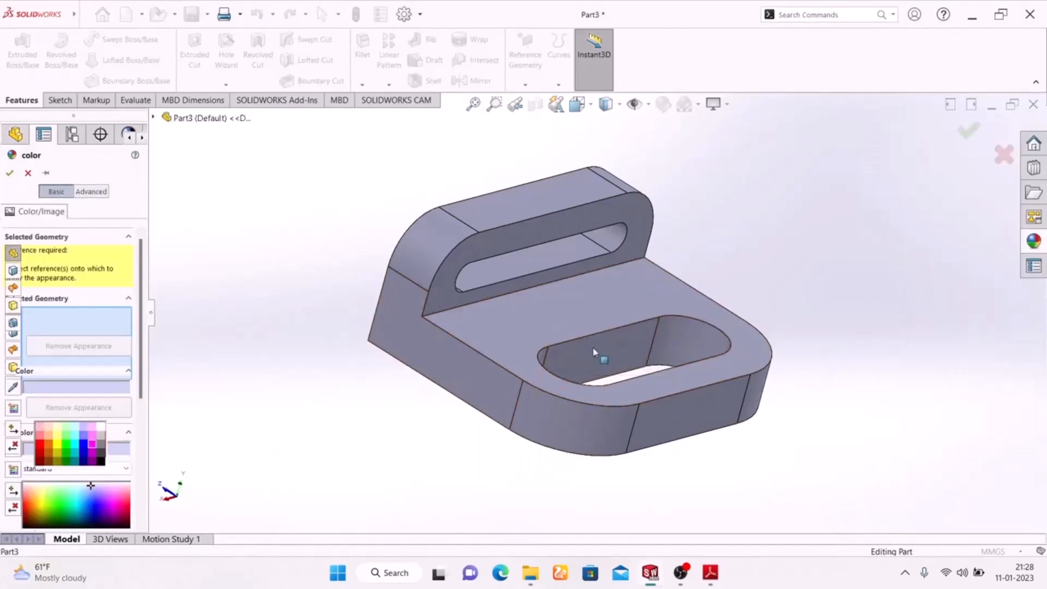
click(696, 343)
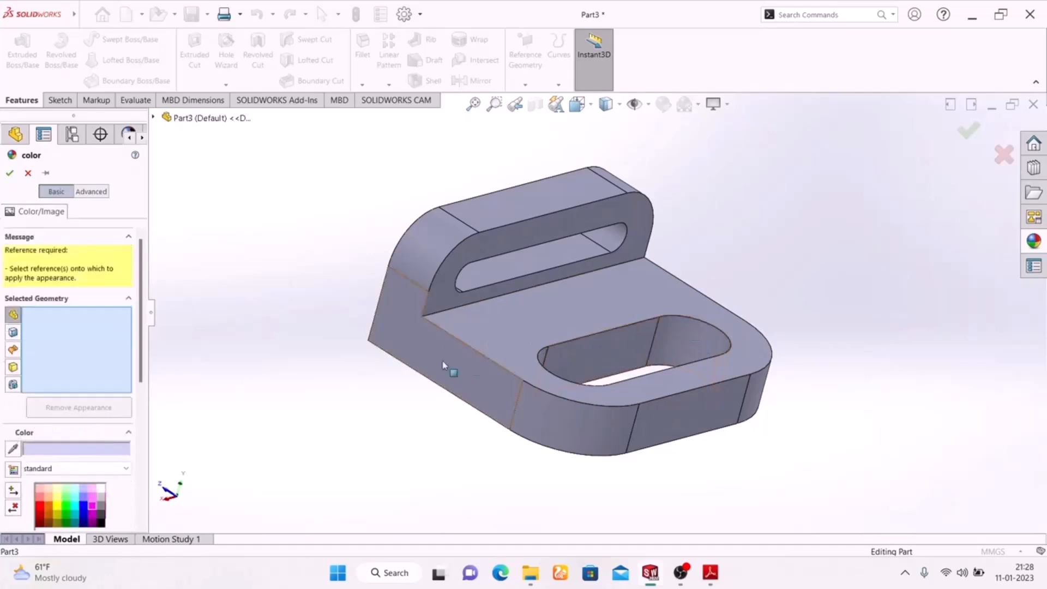
middle_drag(322, 367, 522, 416)
scroll(603, 352, down, 3)
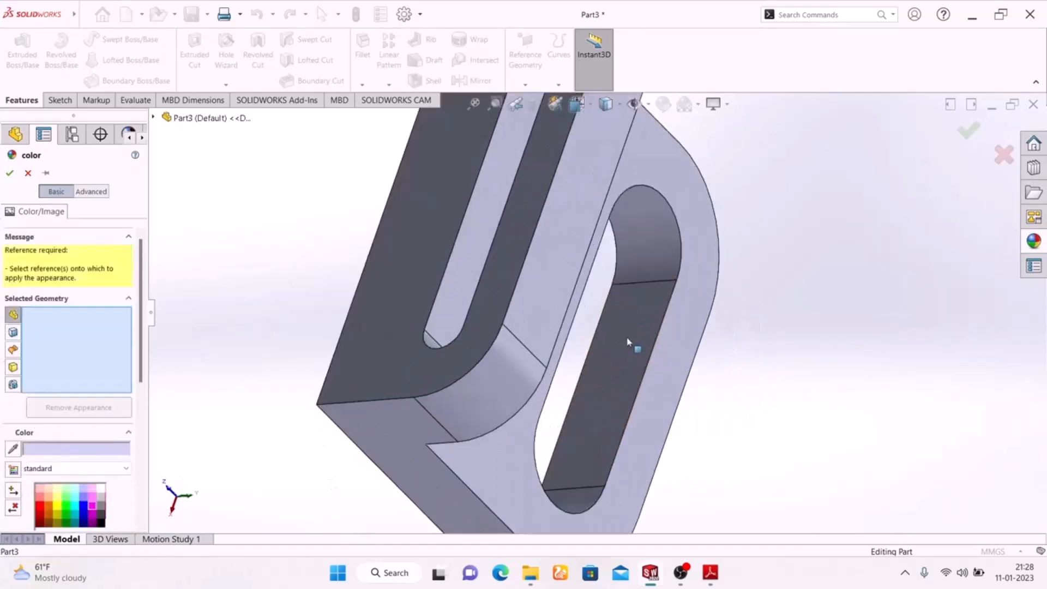
click(614, 372)
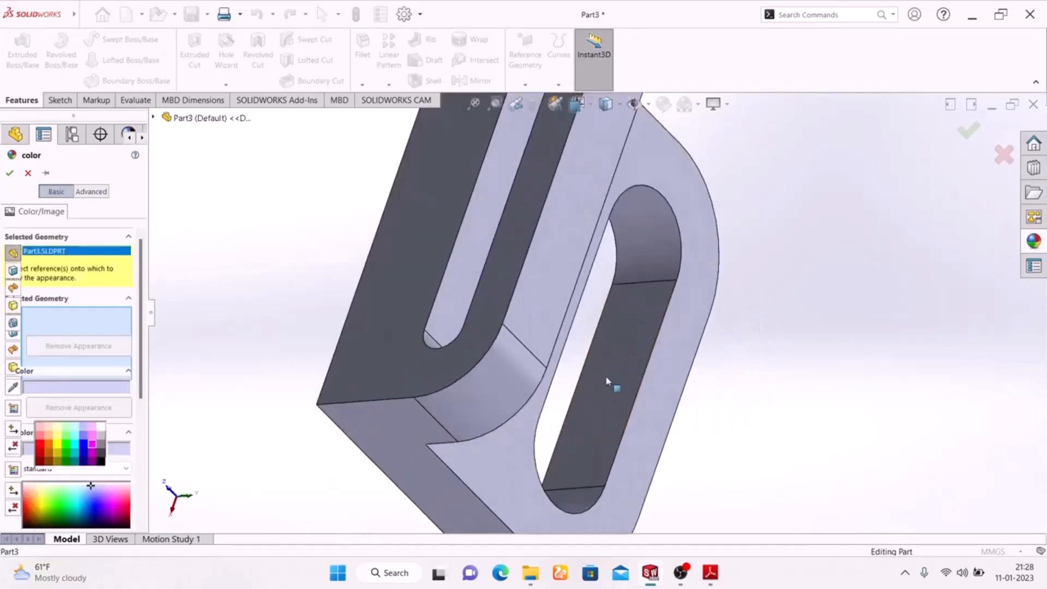
click(572, 504)
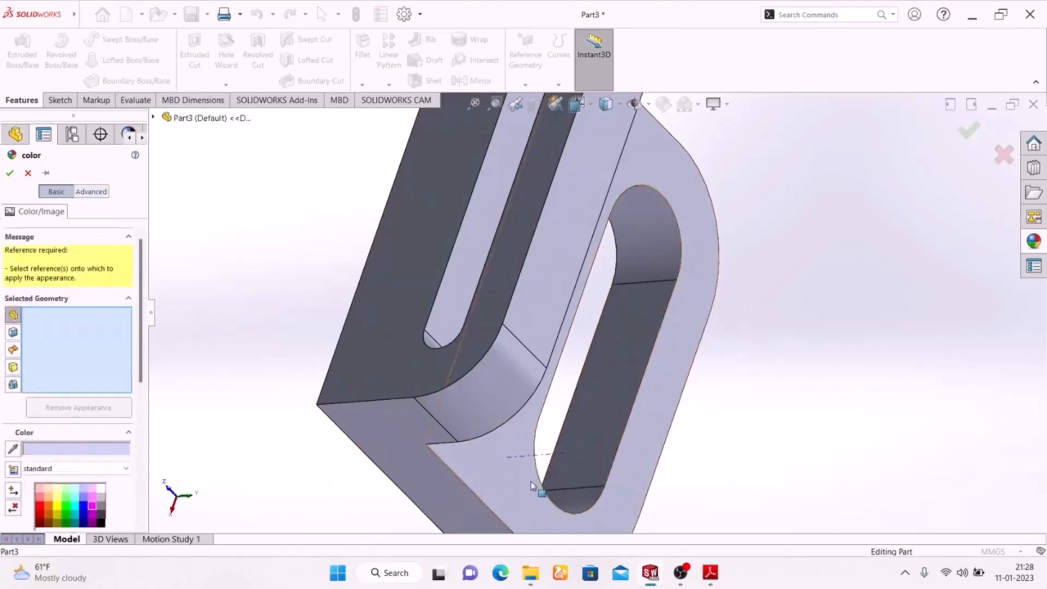
click(27, 174)
Select the four inner wall faces of the slot in the base plate, both straight sides and both rounded ends
middle_drag(767, 310, 595, 308)
click(594, 308)
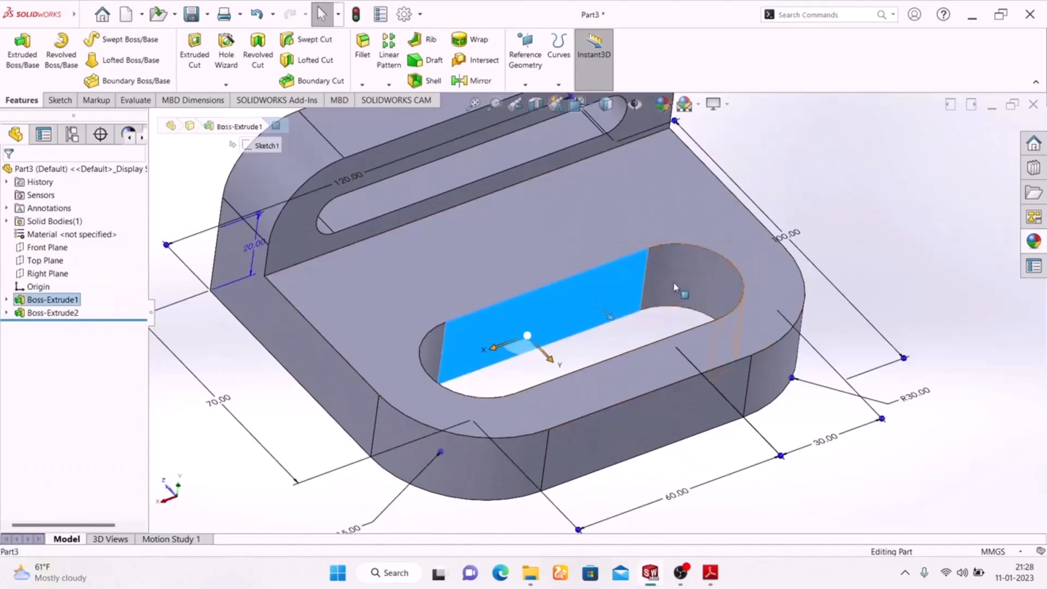
ctrl+click(431, 343)
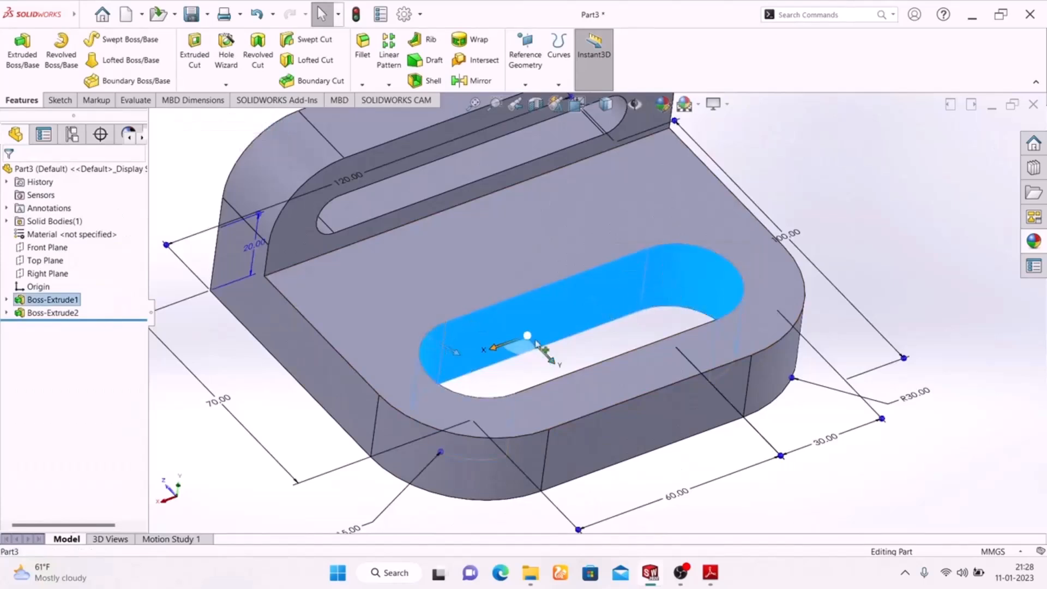
middle_drag(530, 319, 601, 370)
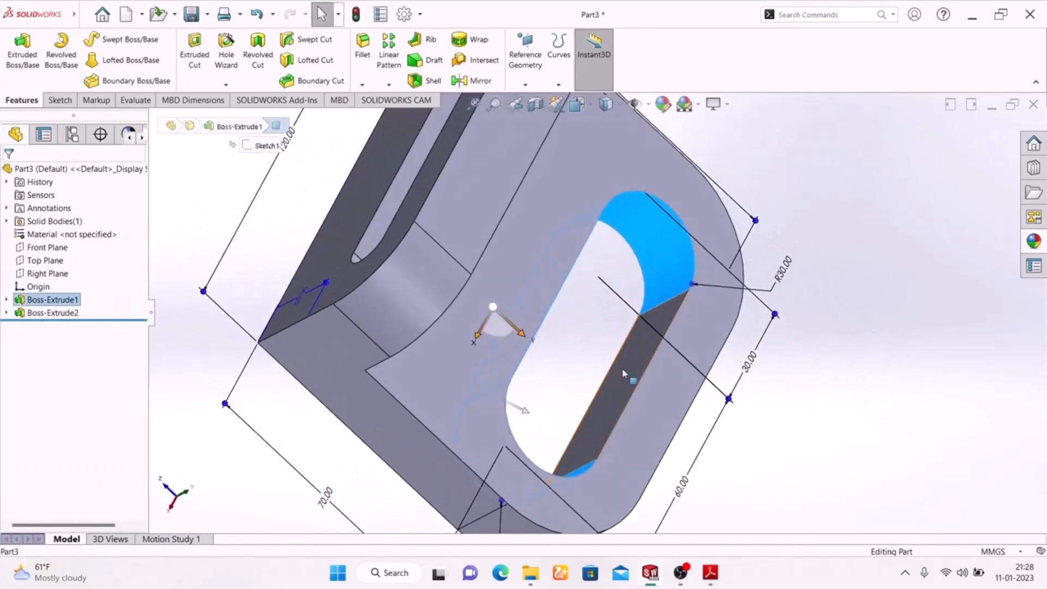
click(625, 376)
click(654, 272)
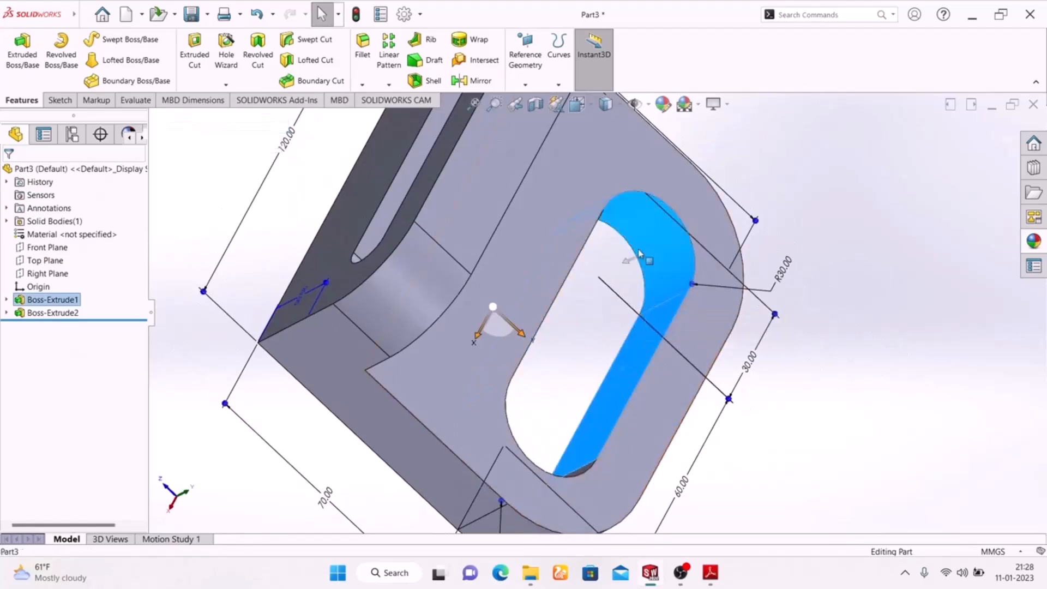
middle_drag(820, 415, 638, 343)
ctrl+click(515, 284)
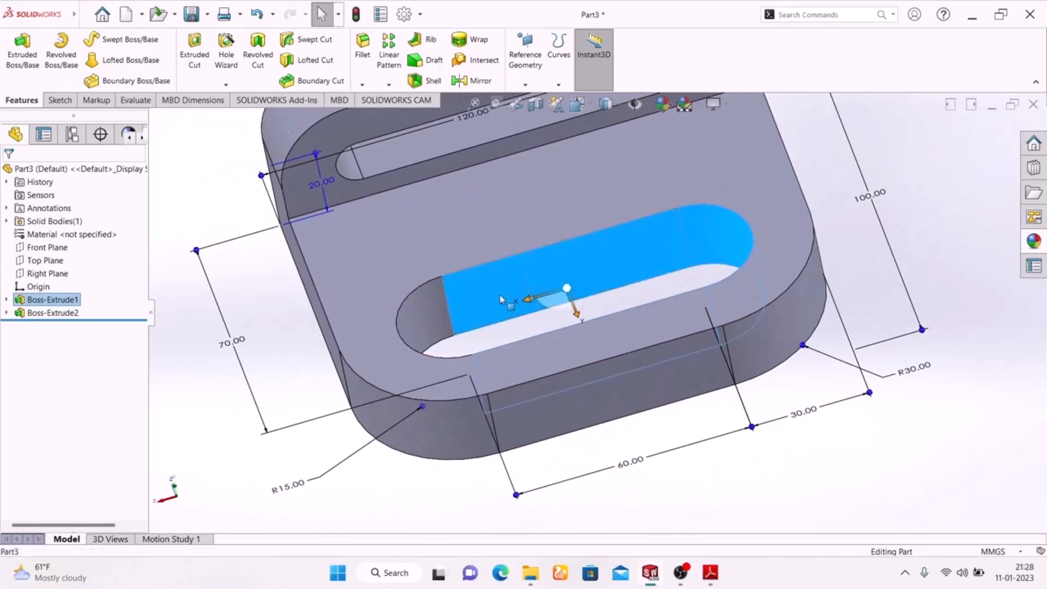
ctrl+click(427, 314)
Add the four inner faces of the upright's slot to the selection and colour both slots' walls bright green
scroll(562, 338, up, 2)
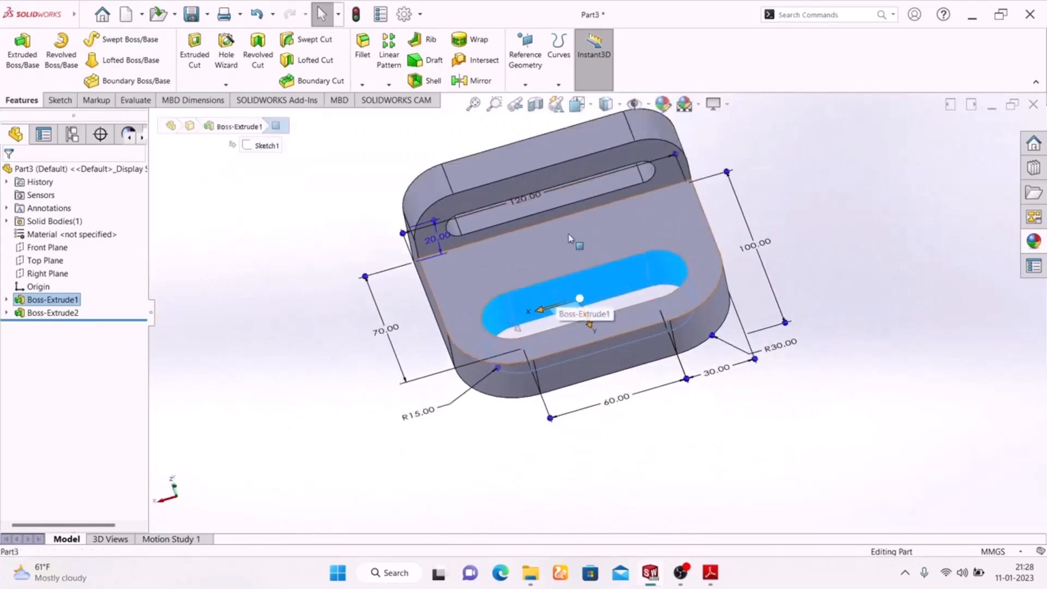
scroll(564, 322, down, 5)
ctrl+click(505, 168)
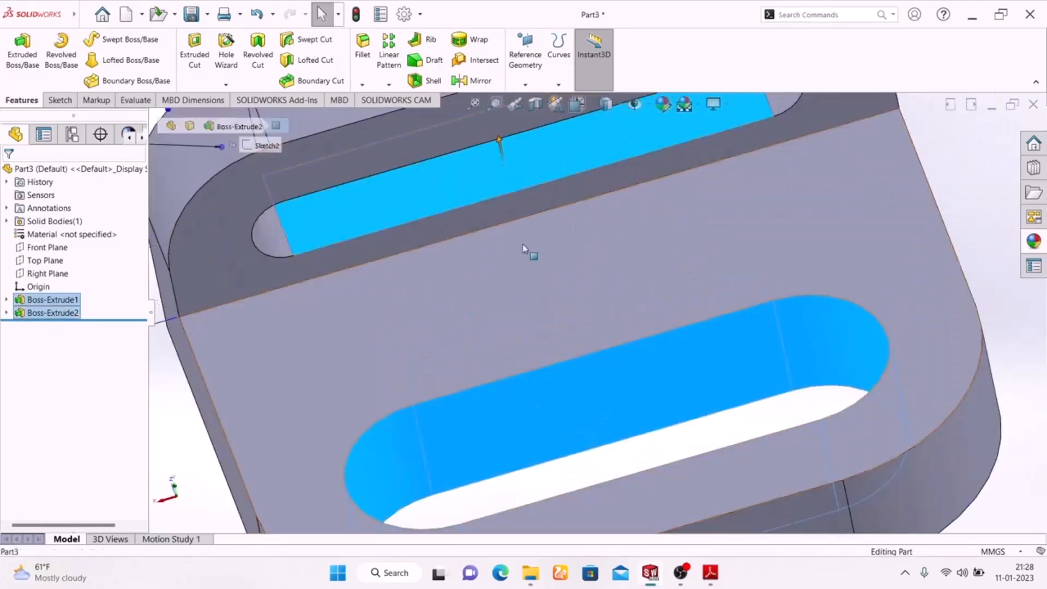
scroll(529, 252, up, 3)
ctrl+click(700, 185)
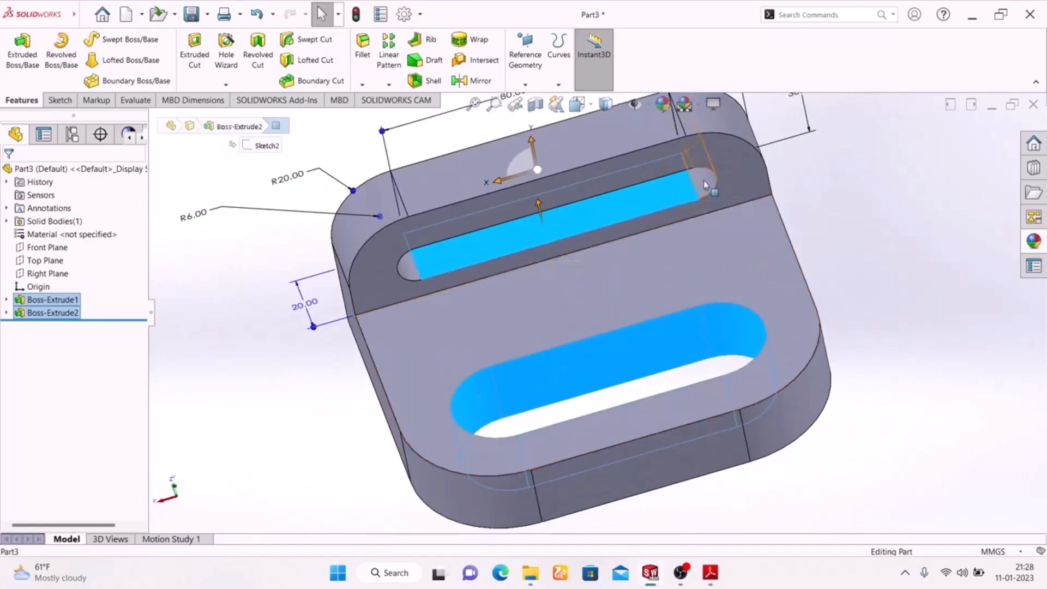
ctrl+click(411, 267)
middle_drag(894, 300, 704, 184)
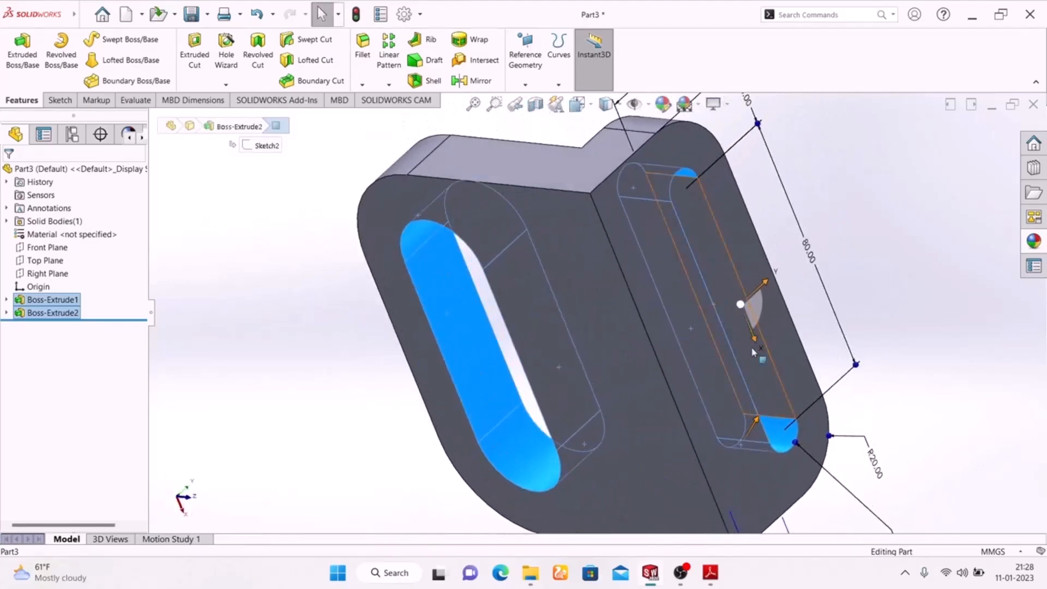
ctrl+click(761, 383)
middle_drag(317, 258, 540, 482)
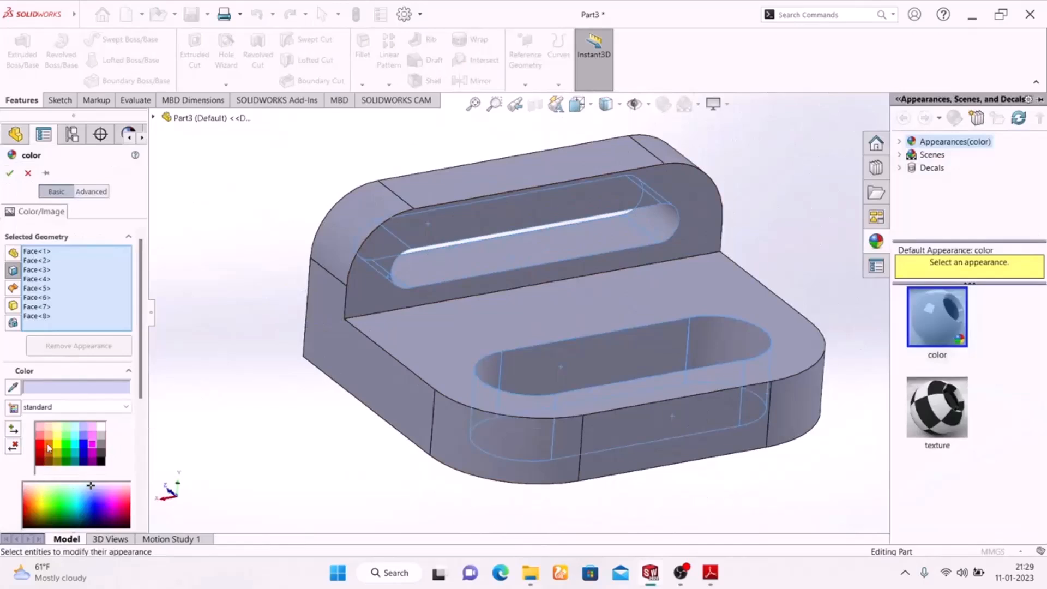
click(66, 446)
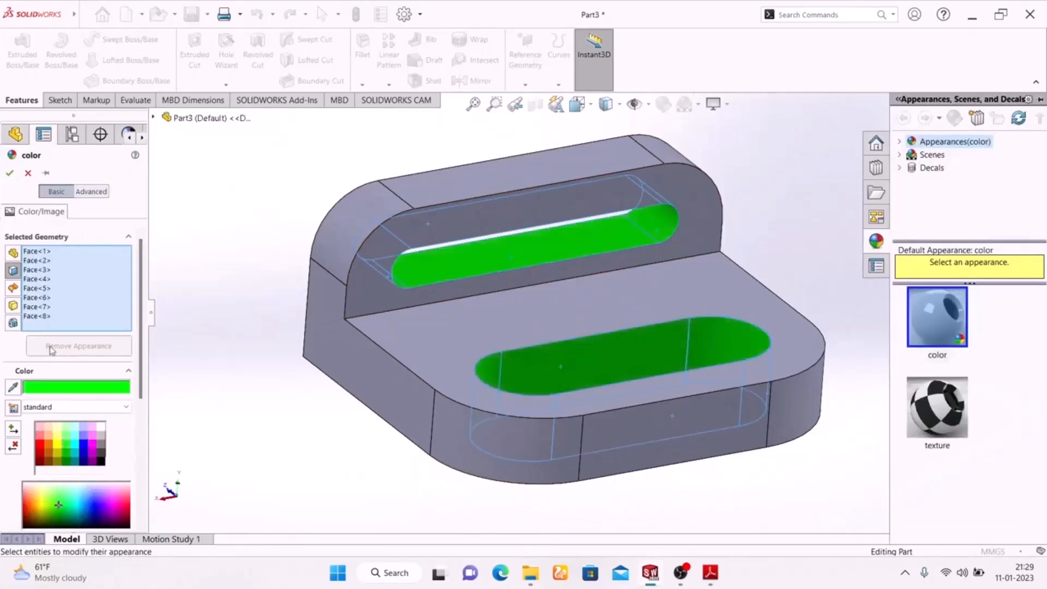
click(8, 173)
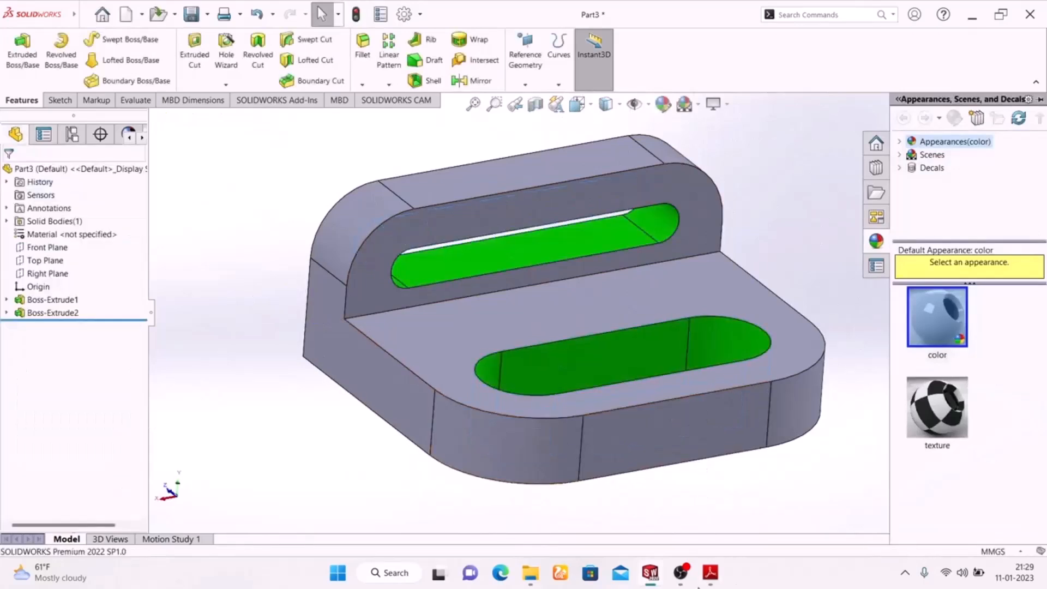
Check the side colours in the EXERCISE-02 drawing and colour the bracket's two flat side faces and flat front face red
click(711, 573)
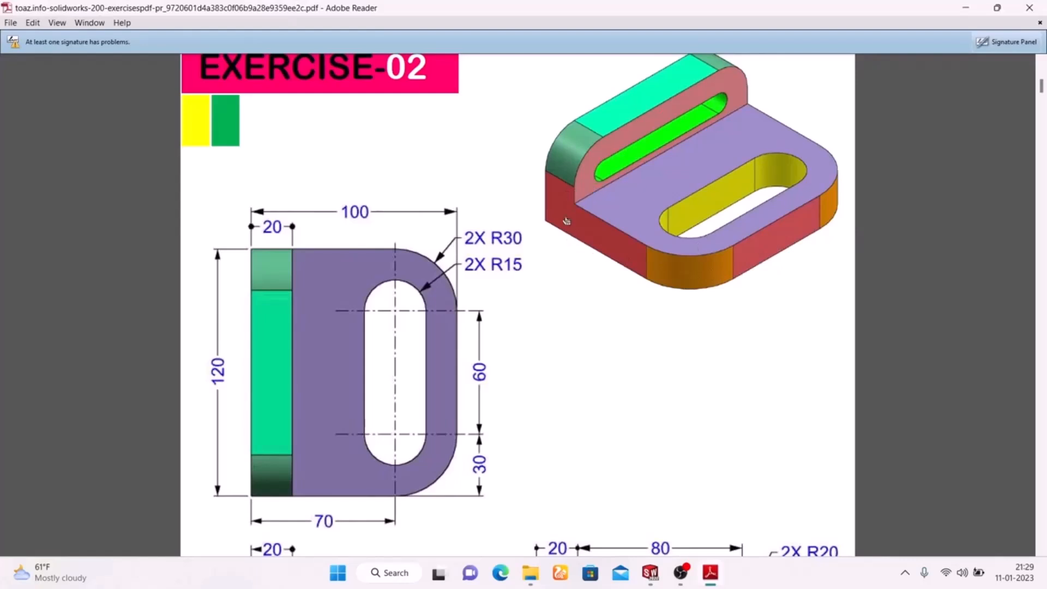
click(710, 572)
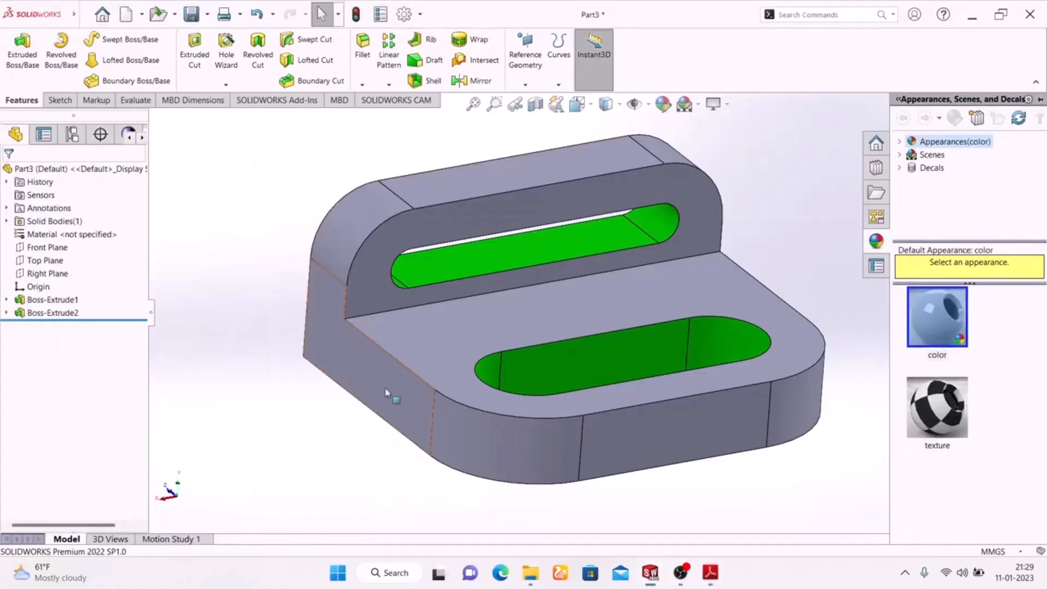
click(356, 345)
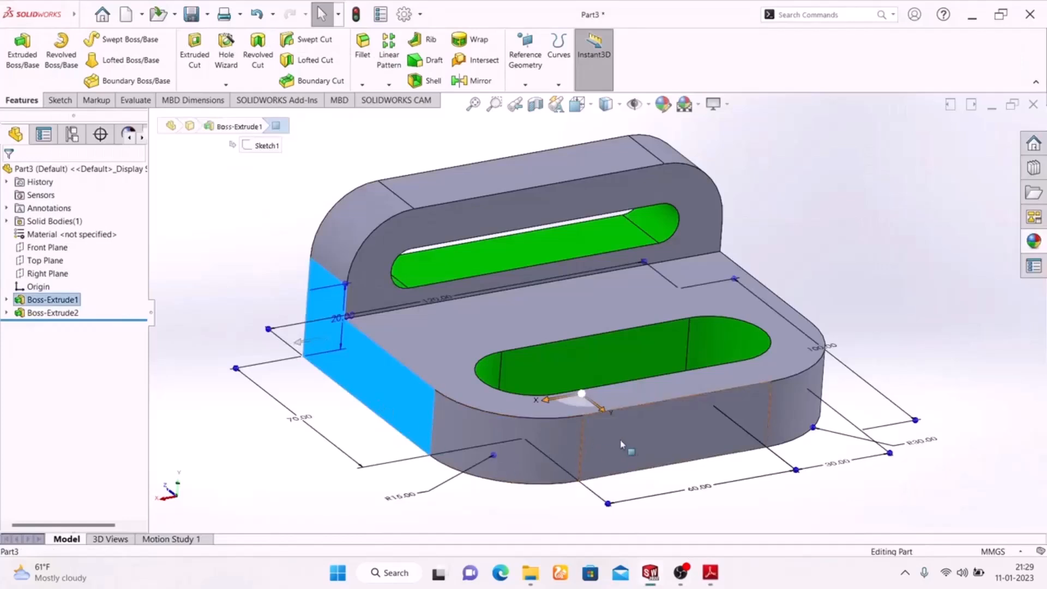
ctrl+click(682, 421)
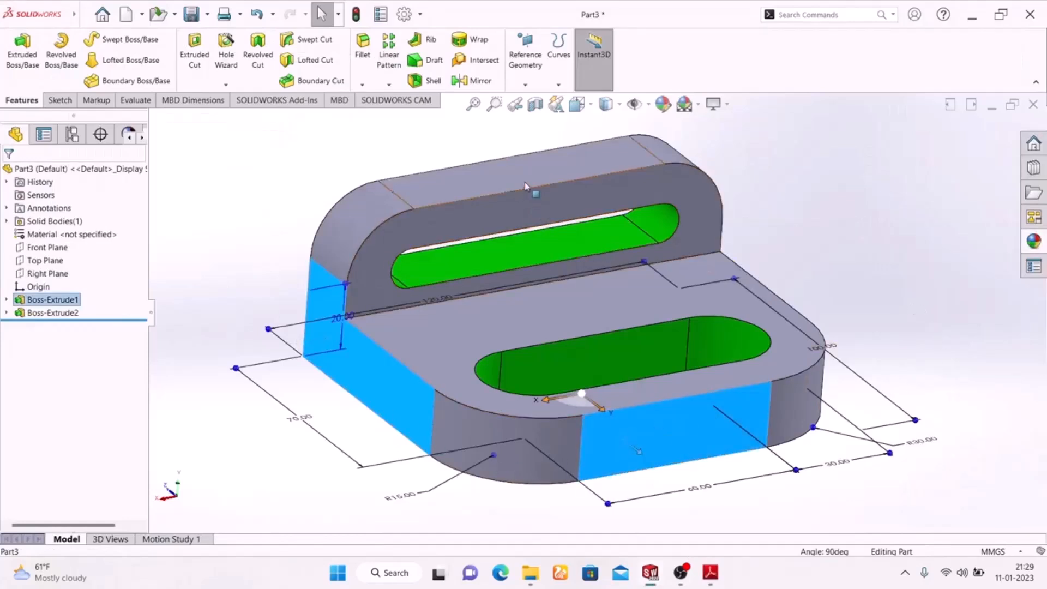
middle_drag(894, 305, 769, 296)
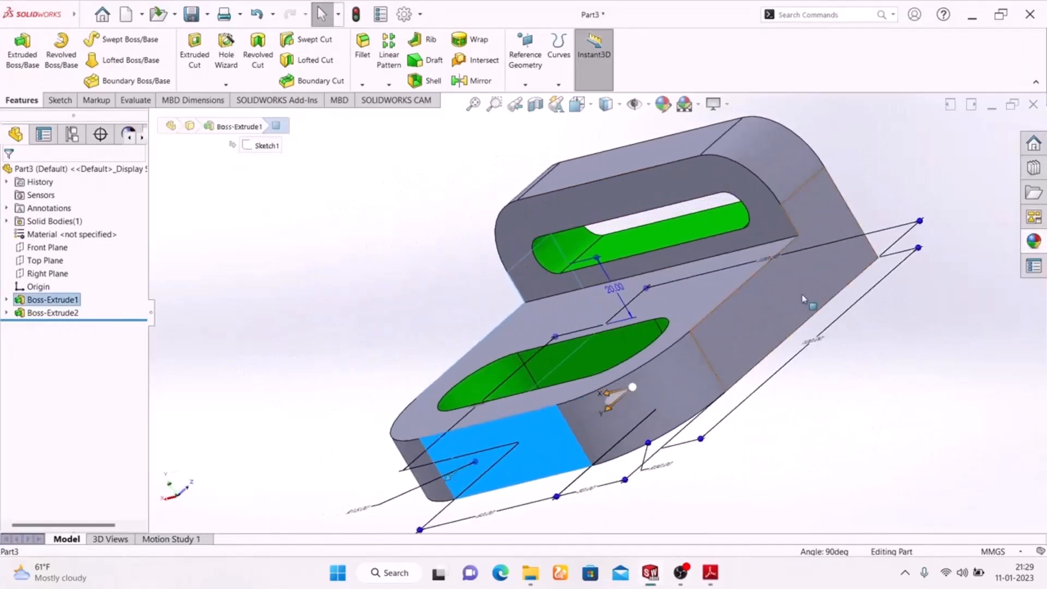
middle_drag(304, 316, 404, 293)
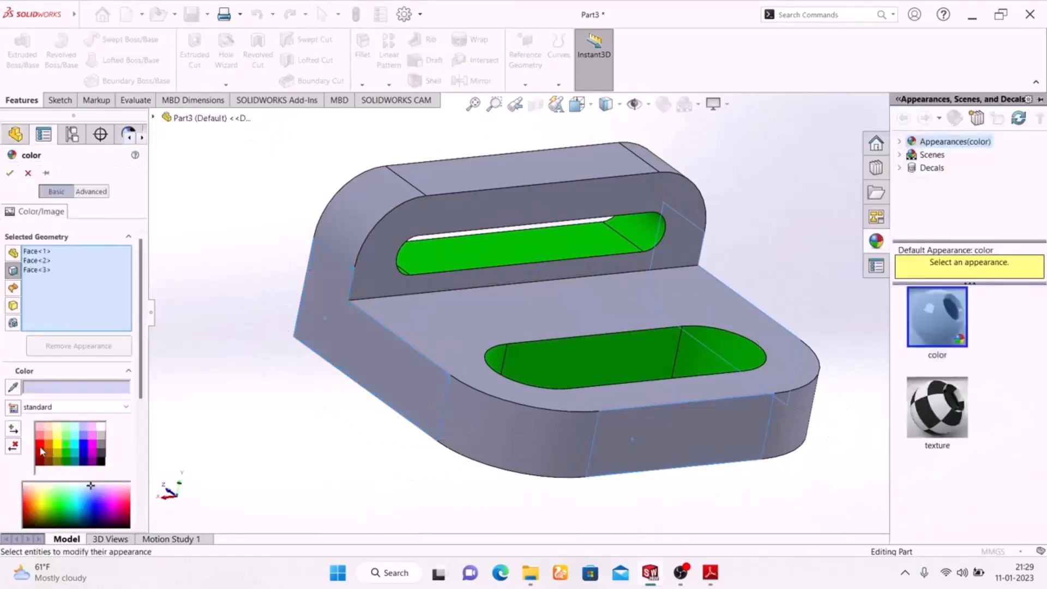
click(41, 449)
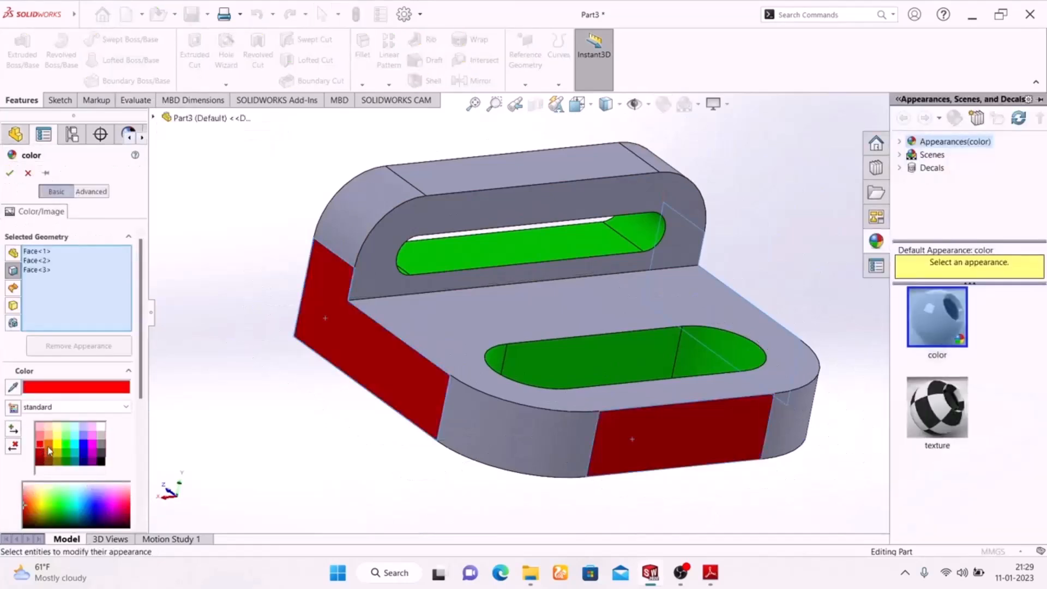
click(39, 436)
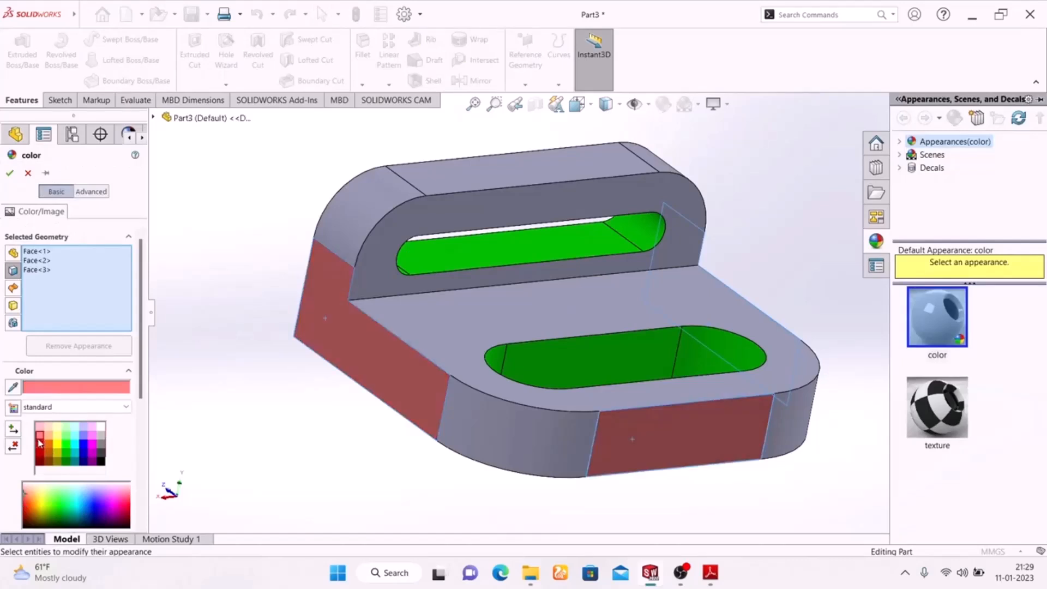
click(42, 445)
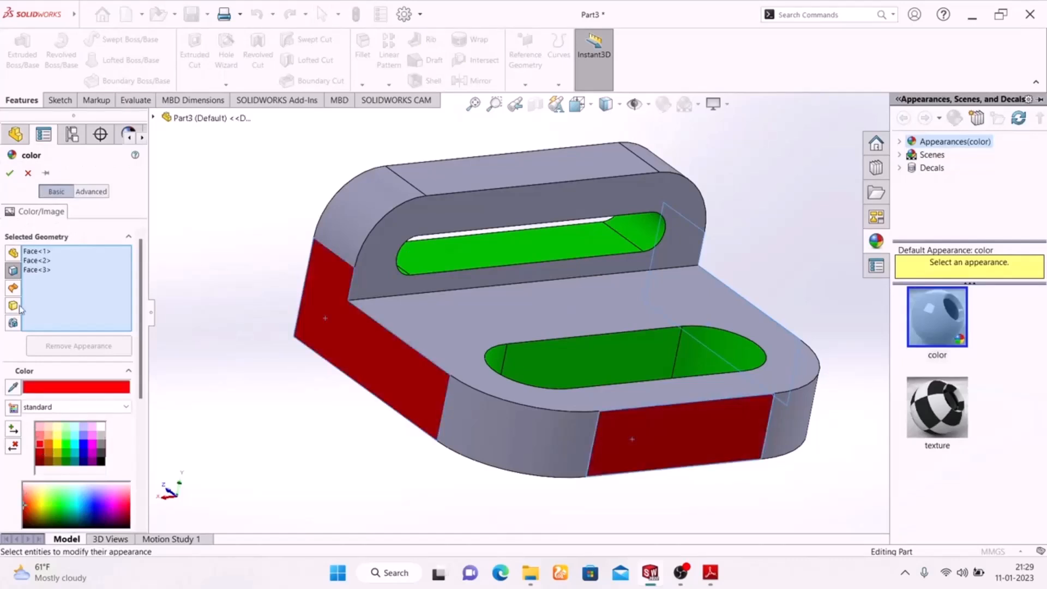
click(9, 174)
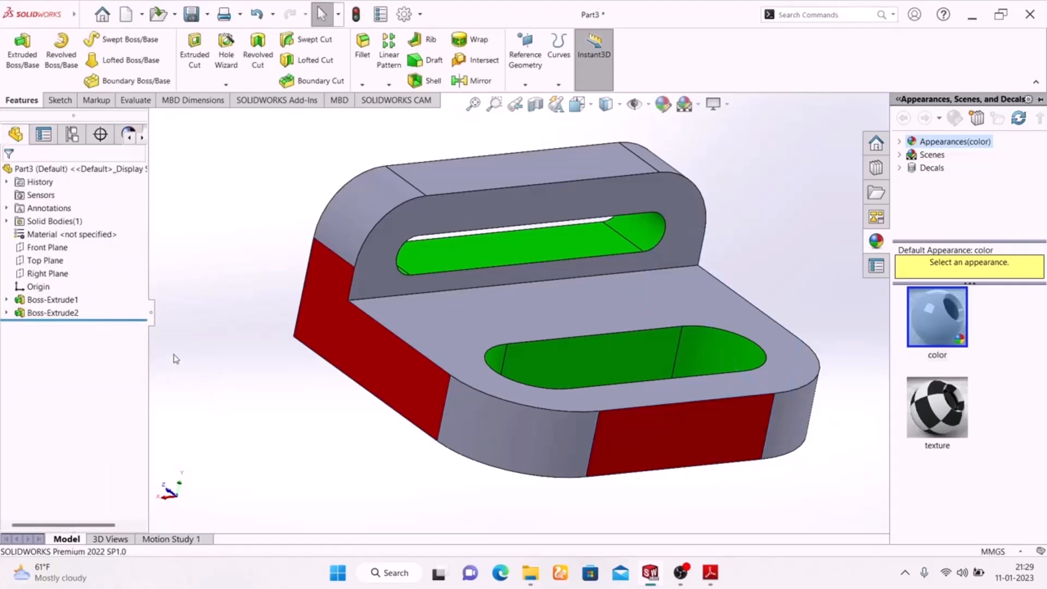
Check the corner colours in the drawing views and colour the four rounded corner faces of the base plate and upright yellow
click(711, 572)
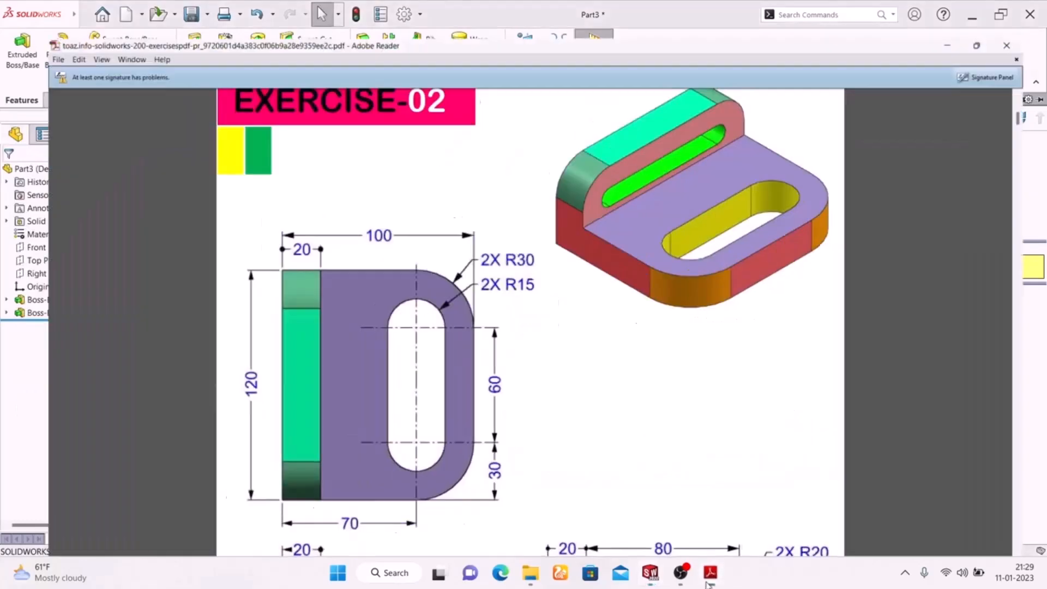
scroll(593, 411, down, 5)
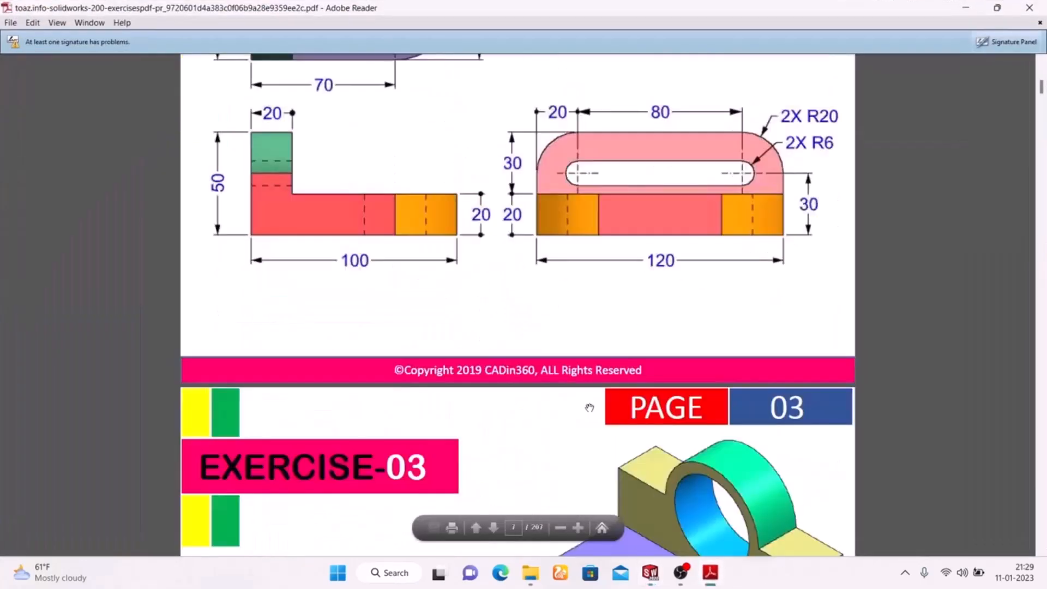
scroll(593, 411, up, 1)
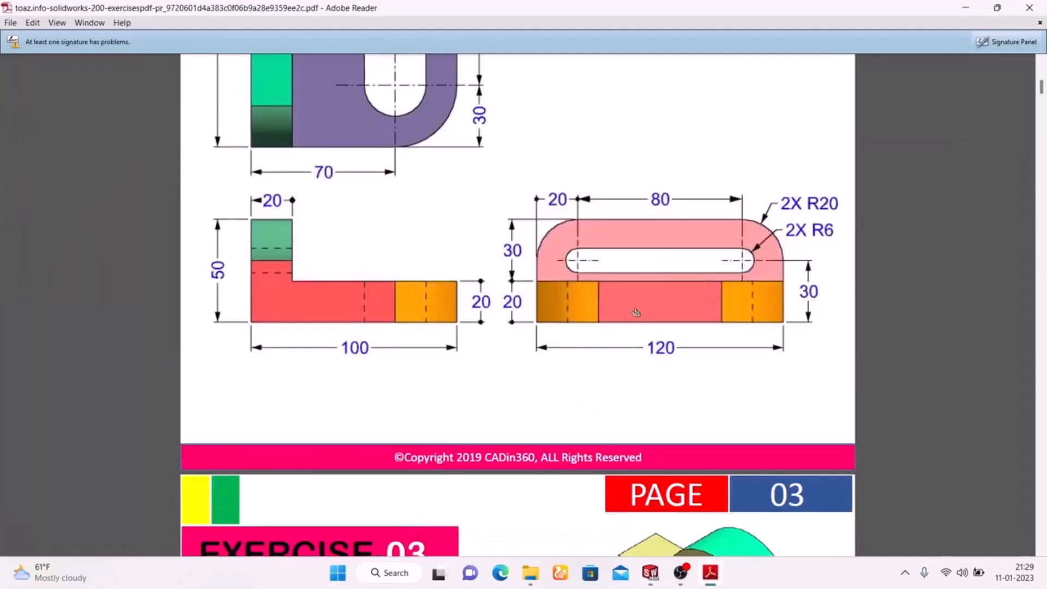
scroll(372, 325, up, 4)
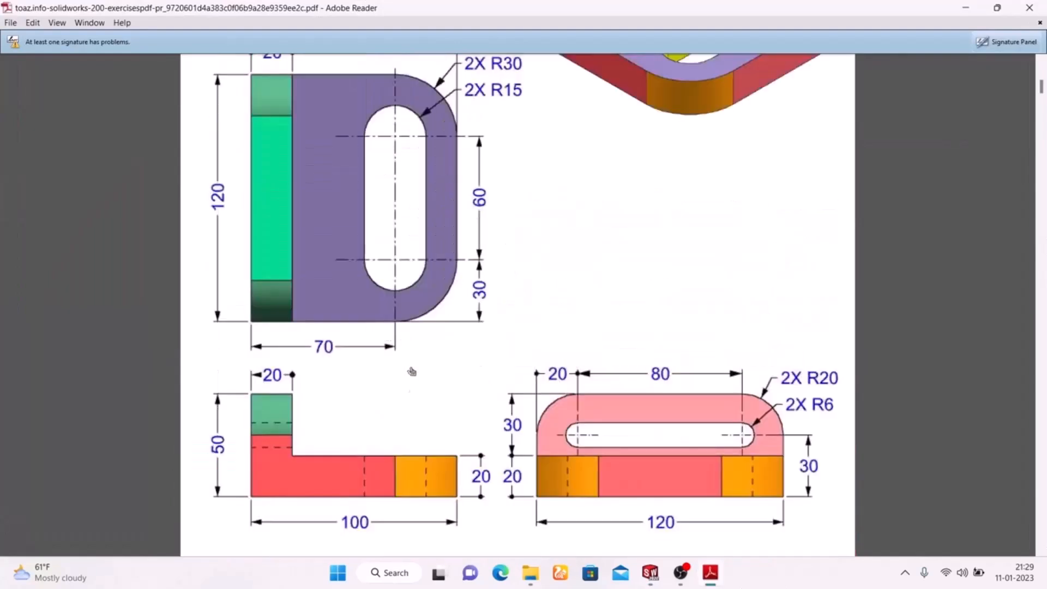
click(710, 573)
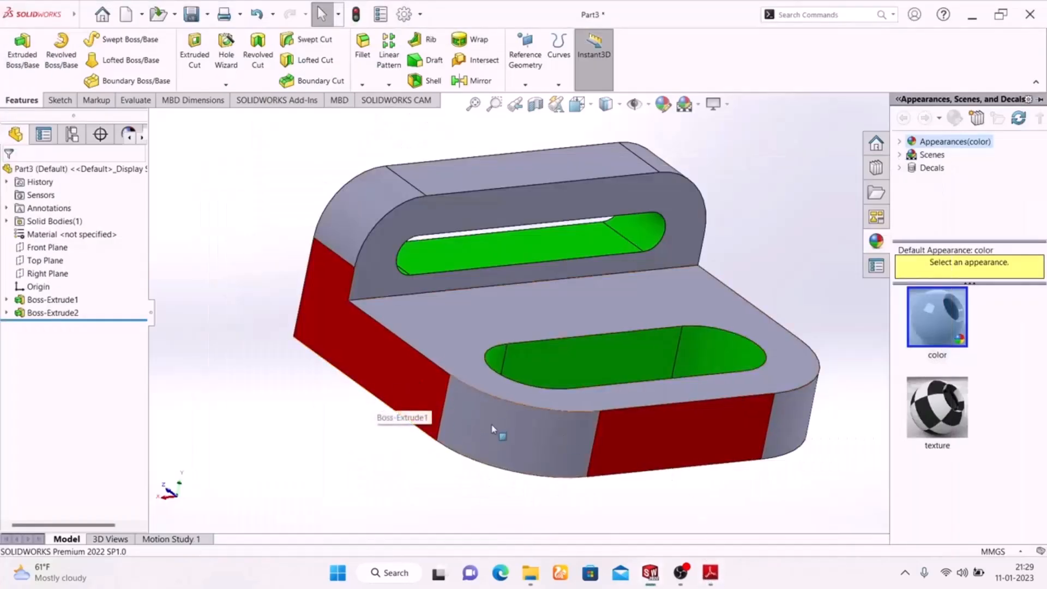
click(436, 381)
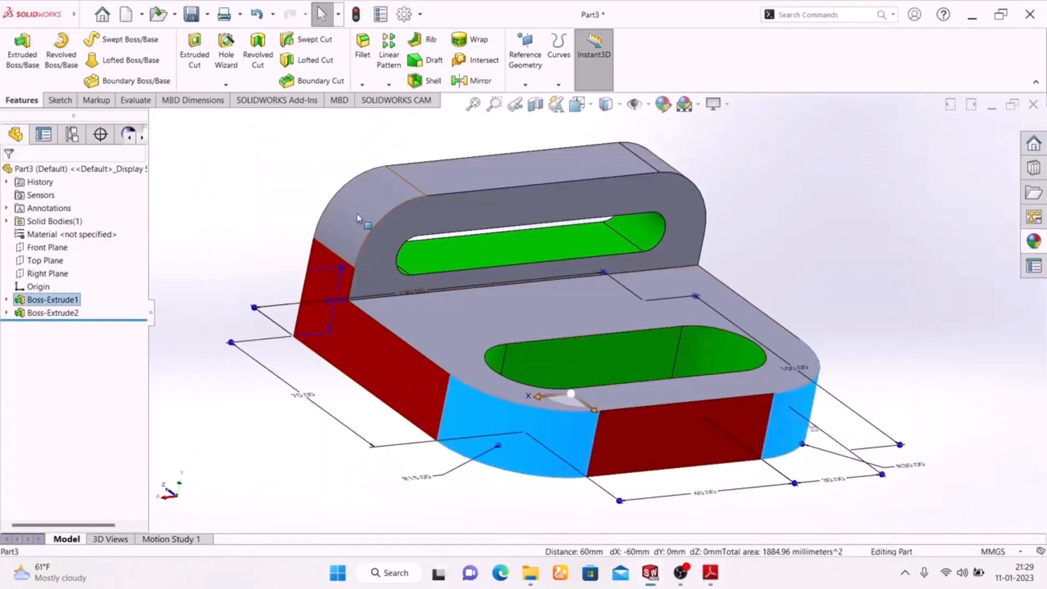
ctrl+click(492, 204)
middle_drag(812, 269, 747, 262)
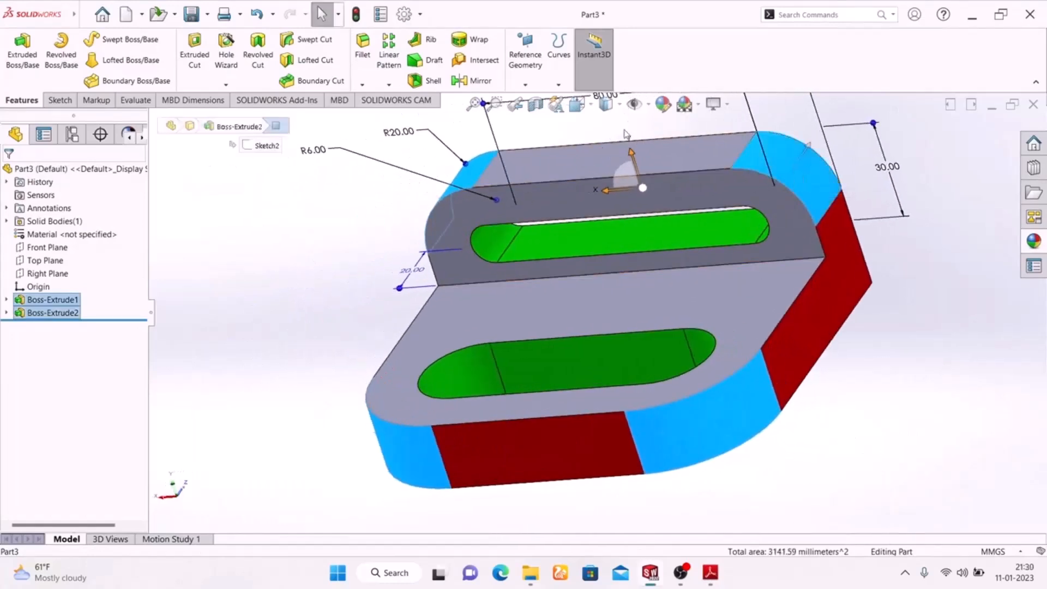
click(663, 104)
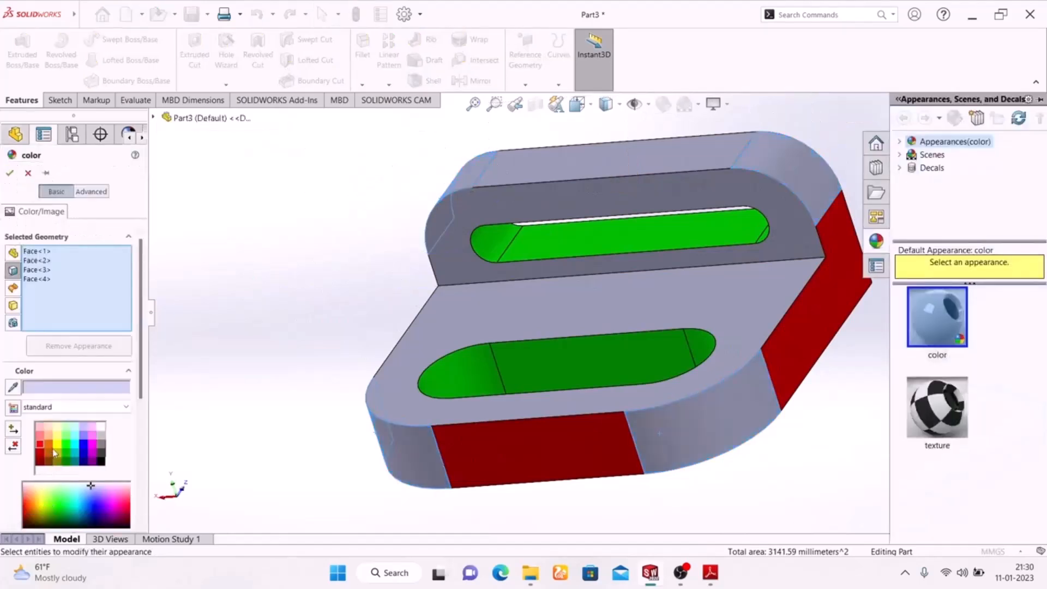
click(61, 448)
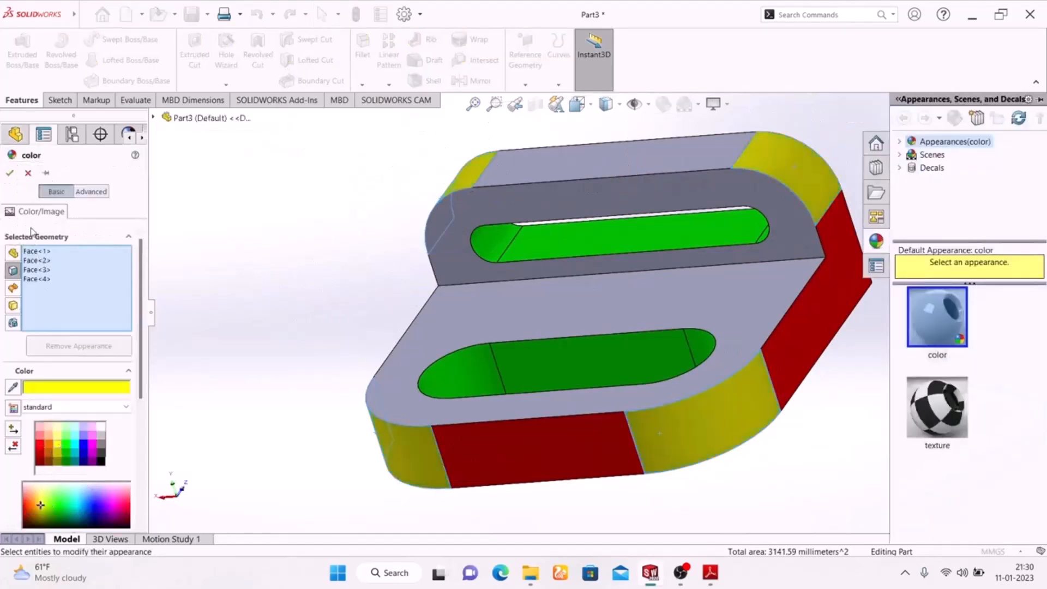
click(9, 173)
Colour the underside of the base plate and the flat rear face of the upright cyan
middle_drag(235, 326, 351, 145)
click(509, 464)
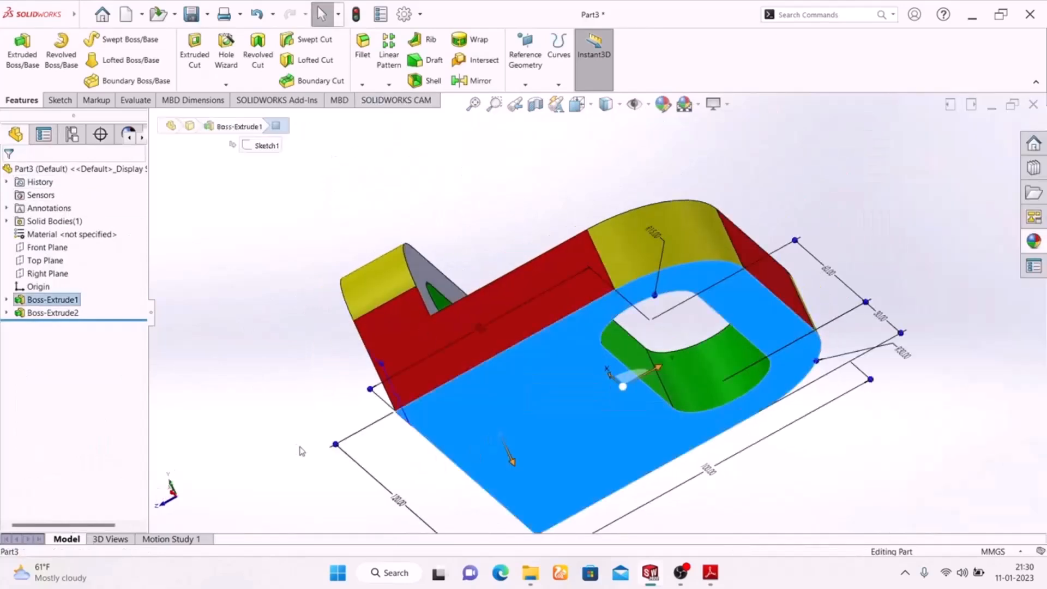
middle_drag(254, 357, 578, 410)
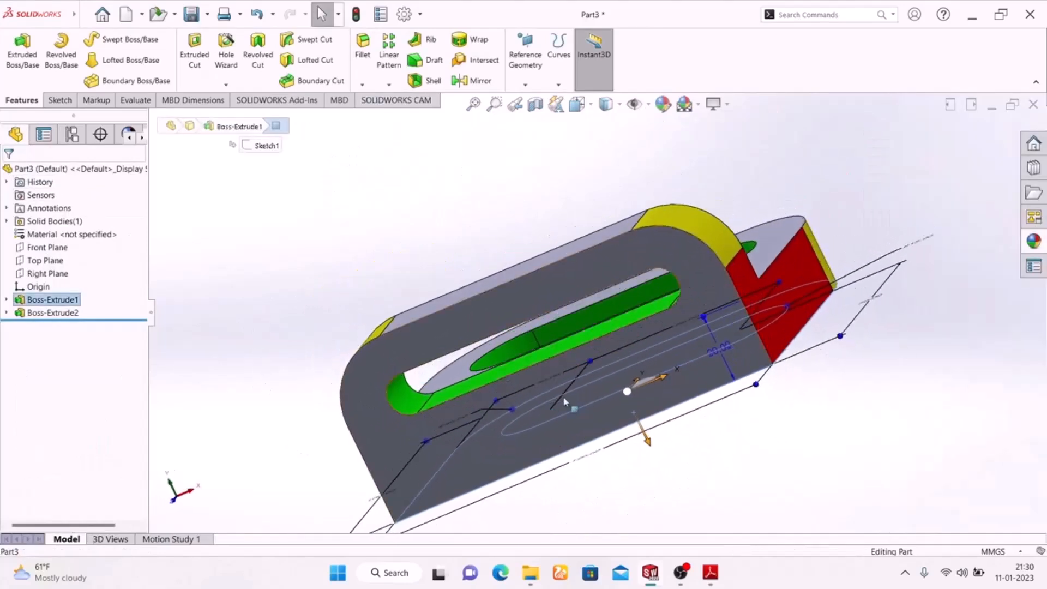
click(404, 436)
middle_drag(830, 442, 666, 158)
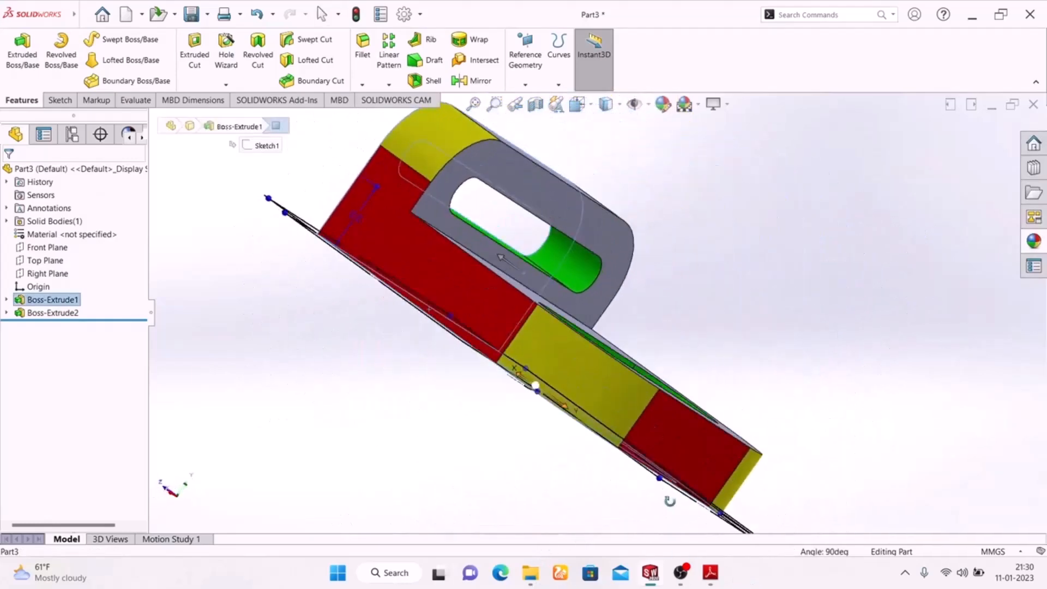
click(663, 103)
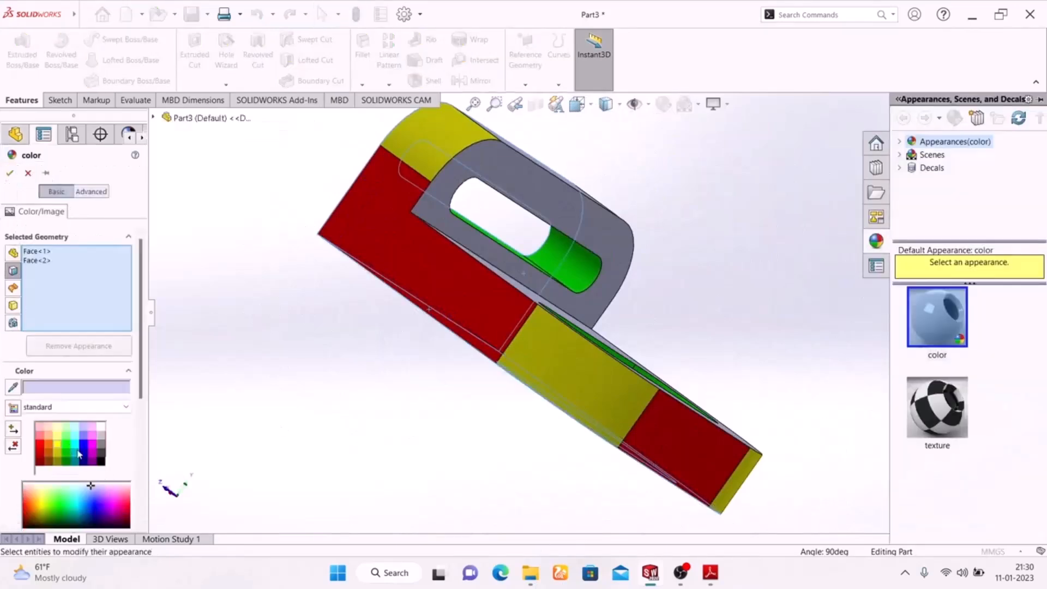
click(76, 450)
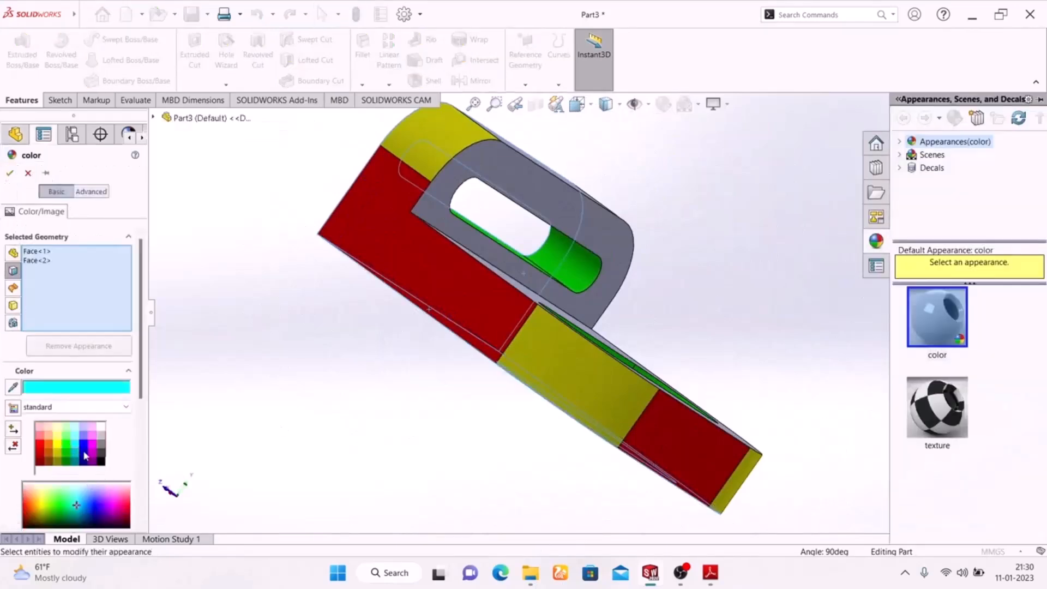
click(10, 173)
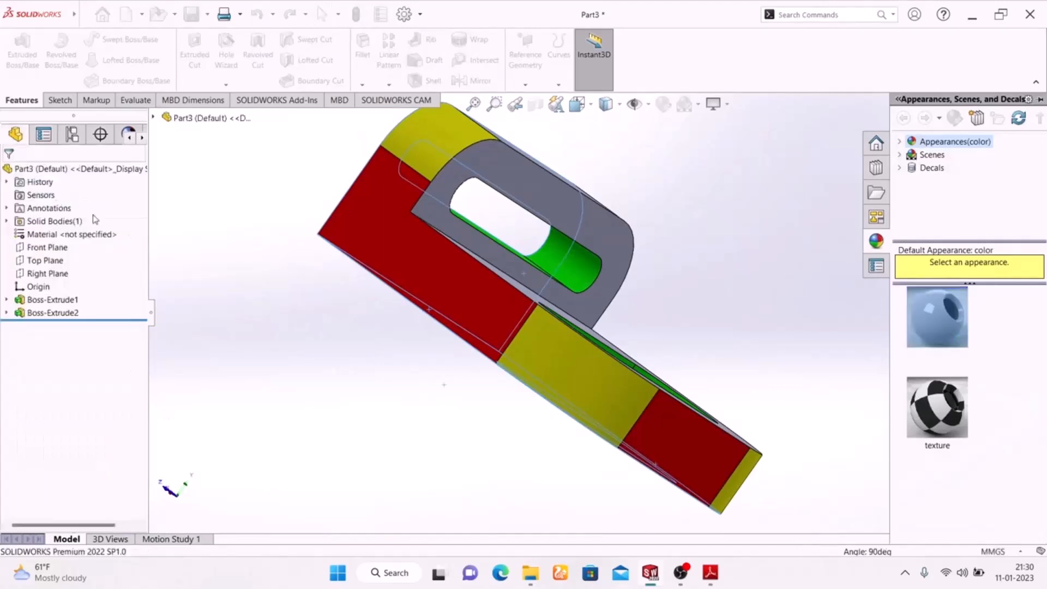
Colour the base plate's upper face and the upright's slotted front face magenta, trying orange first
middle_drag(283, 393, 251, 495)
click(462, 347)
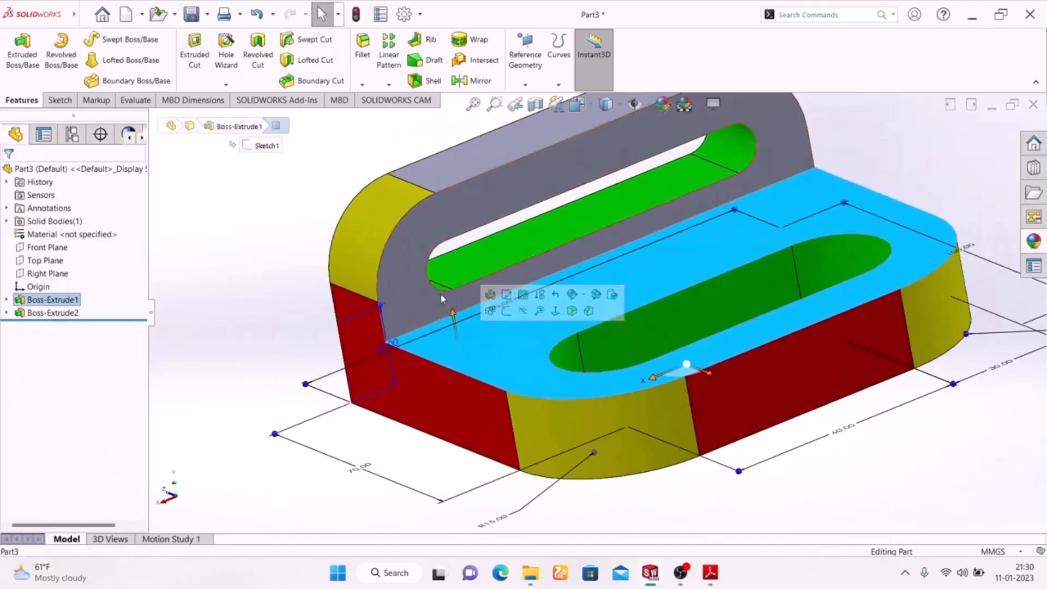
ctrl+click(413, 272)
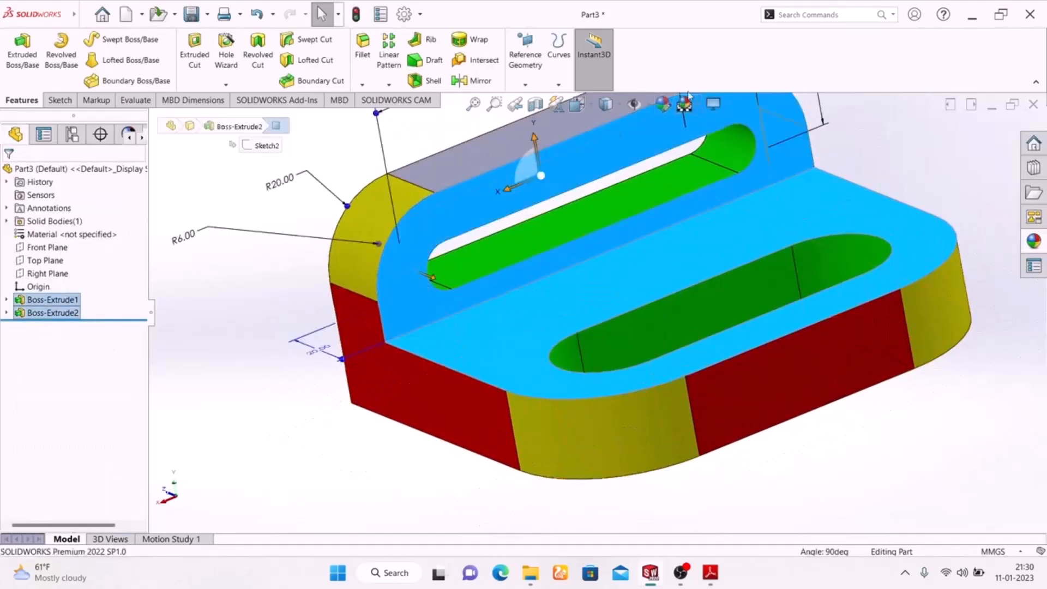
click(660, 112)
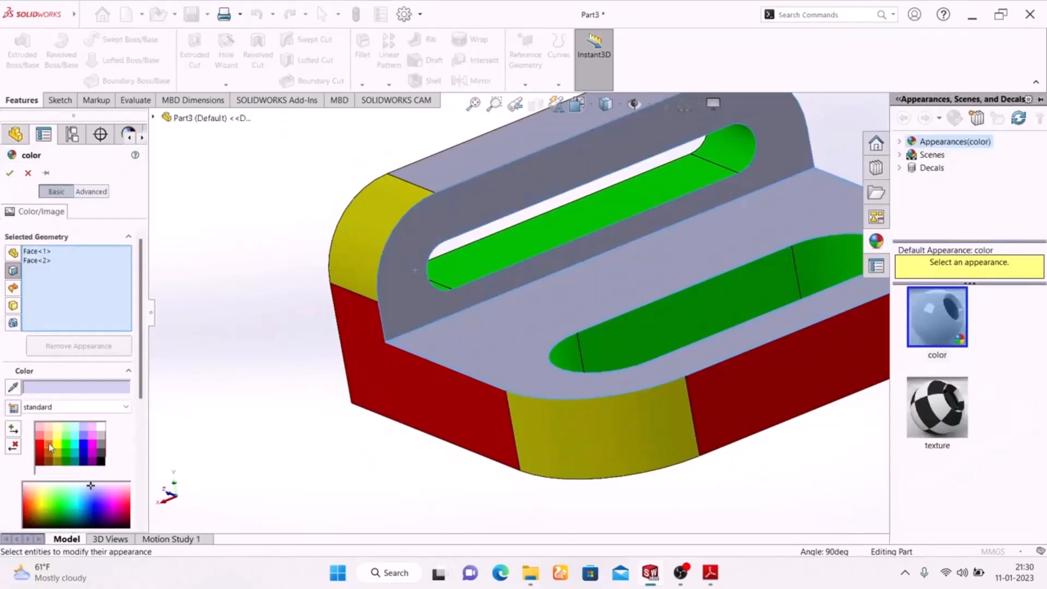
click(49, 448)
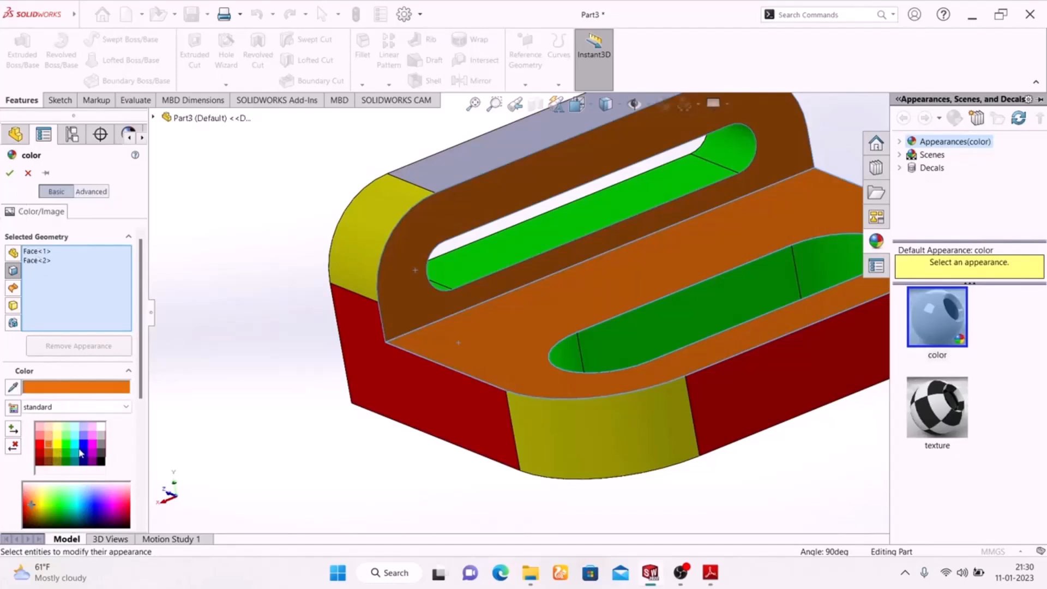
click(94, 448)
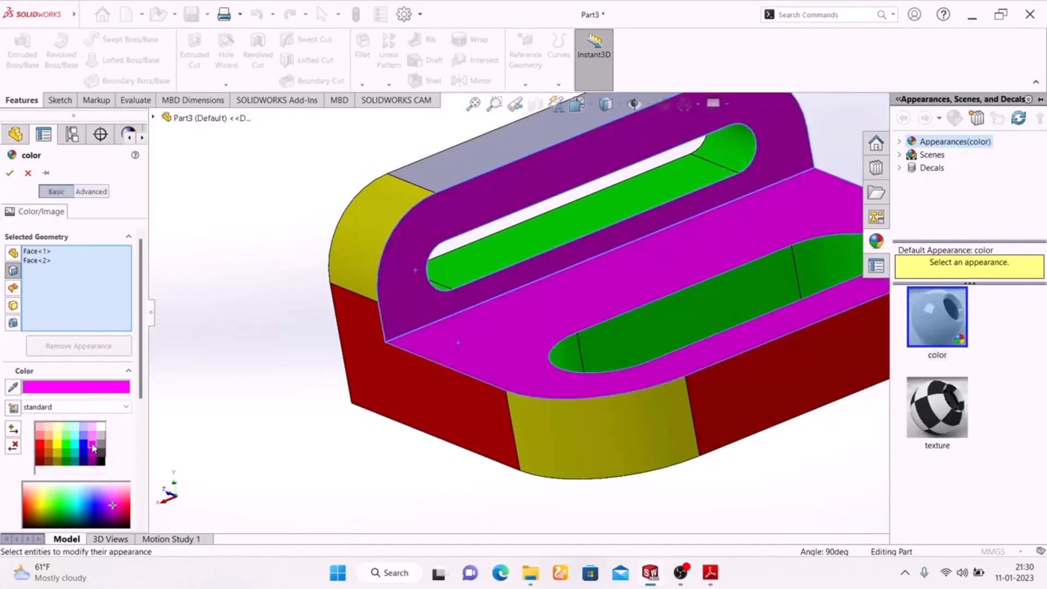
click(10, 174)
Colour the flat face along the top of the upright red
middle_drag(417, 481, 365, 433)
scroll(359, 432, up, 5)
middle_drag(714, 425, 719, 527)
scroll(660, 278, down, 5)
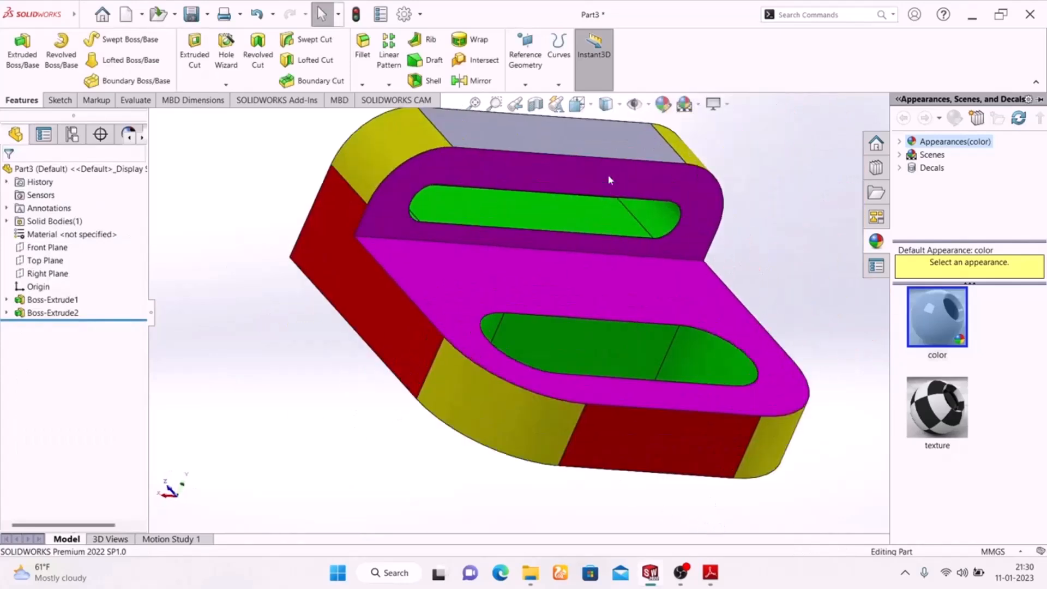
click(581, 133)
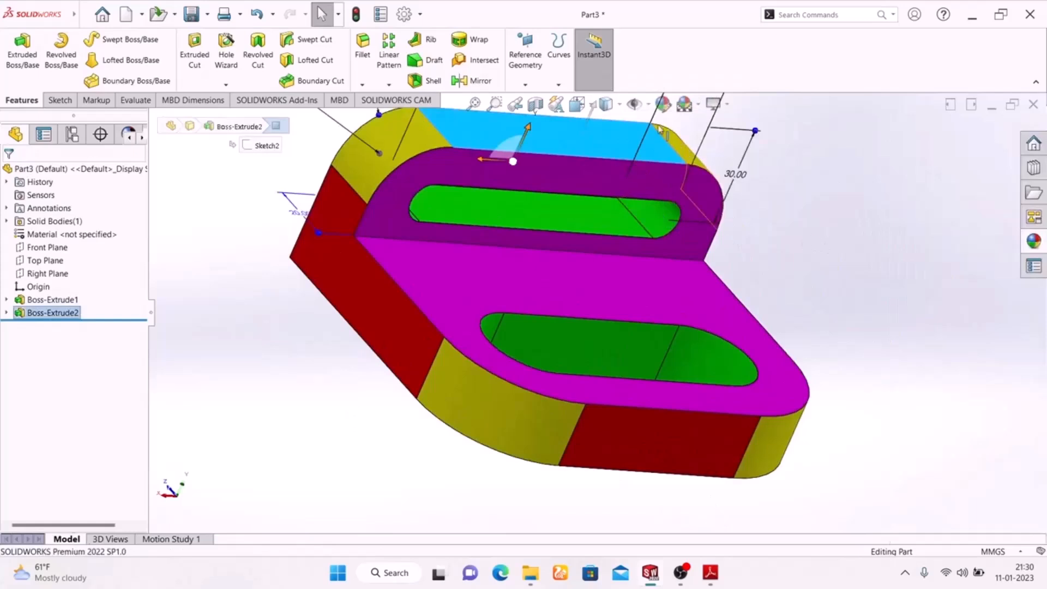
click(677, 113)
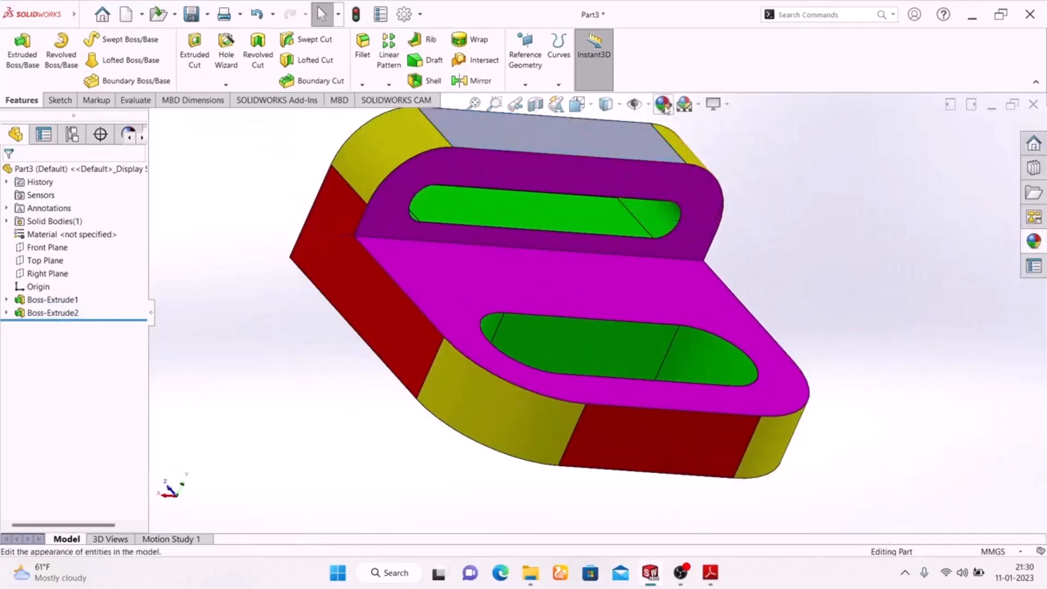
click(603, 132)
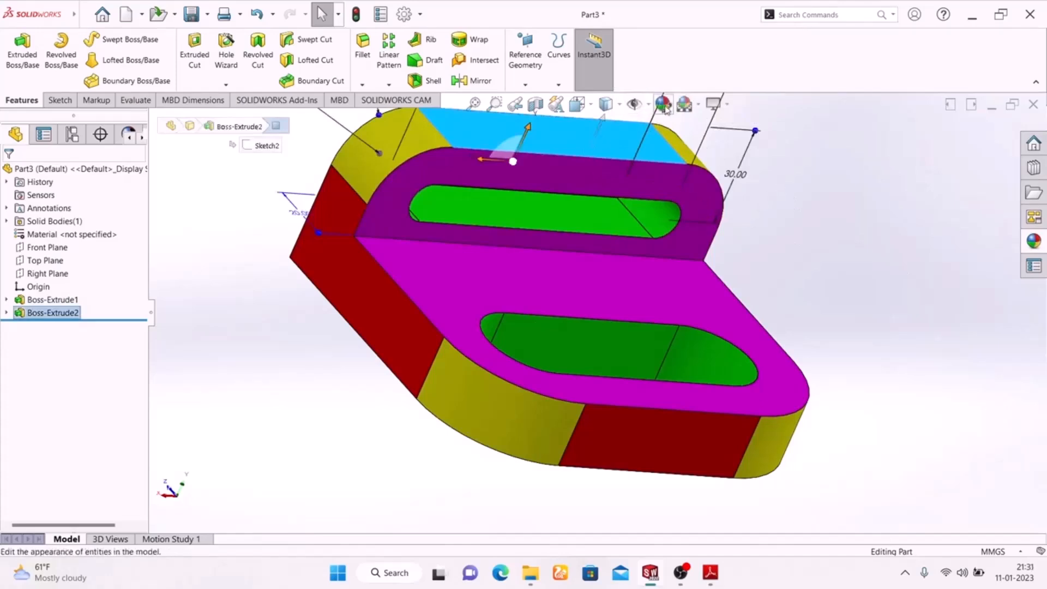
click(663, 105)
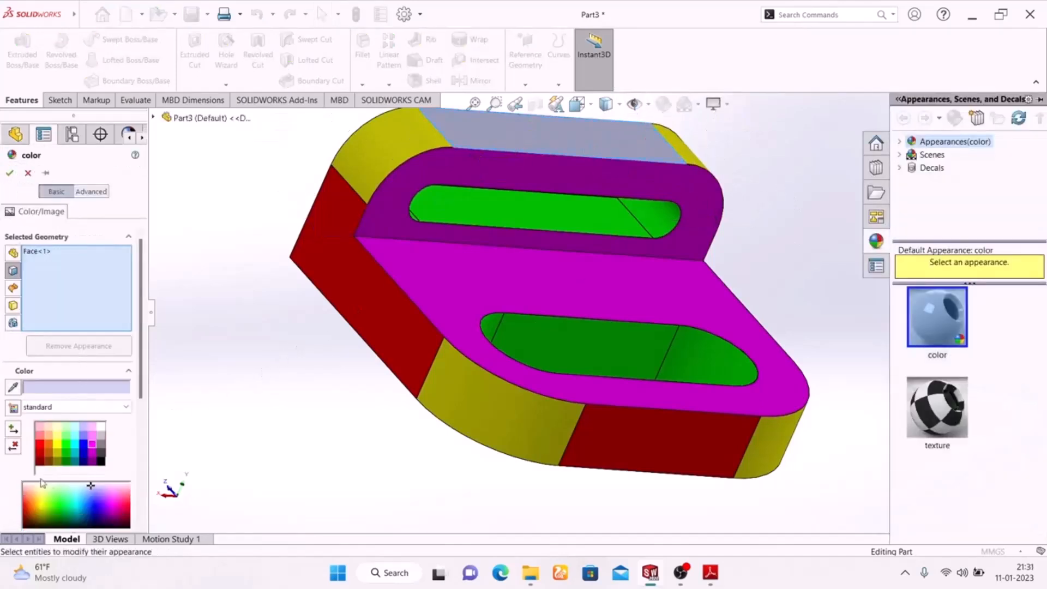
click(40, 445)
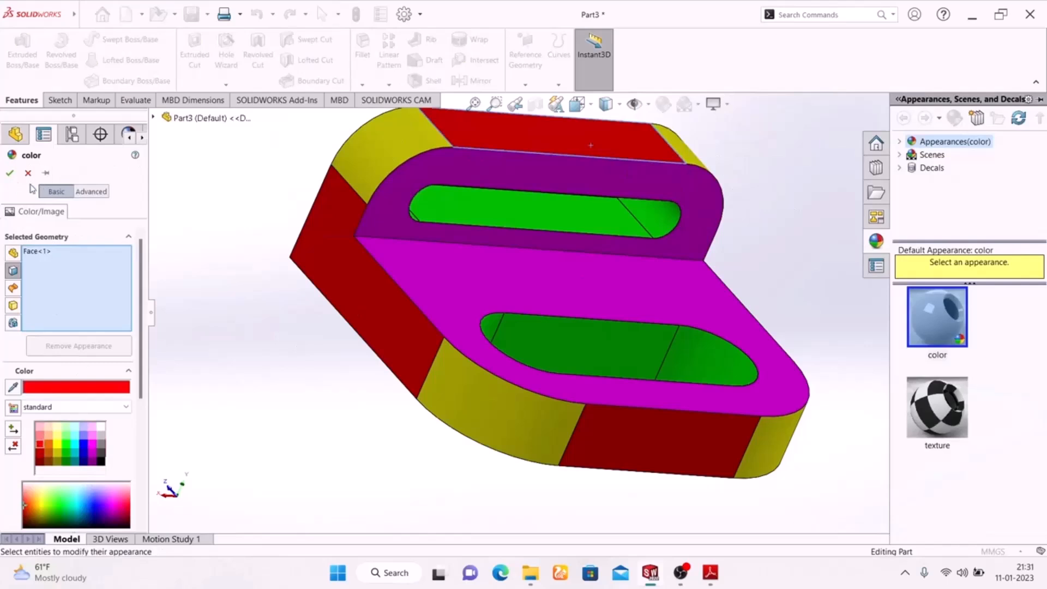
click(9, 173)
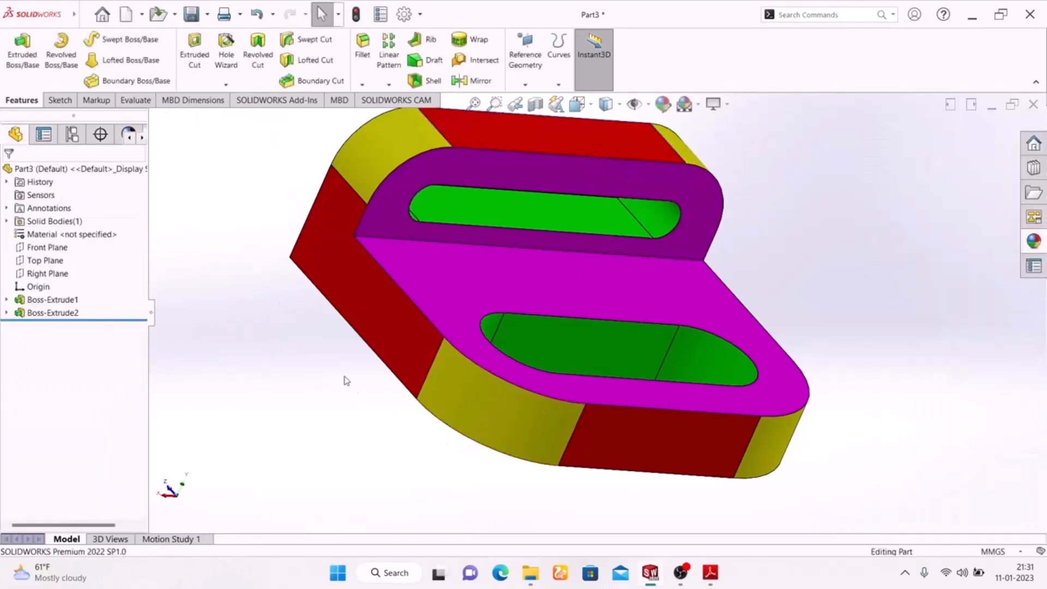
Inspect the fully coloured bracket with RealView Graphics turned on, and turn the effect off again
scroll(317, 322, up, 3)
middle_drag(314, 320, 296, 423)
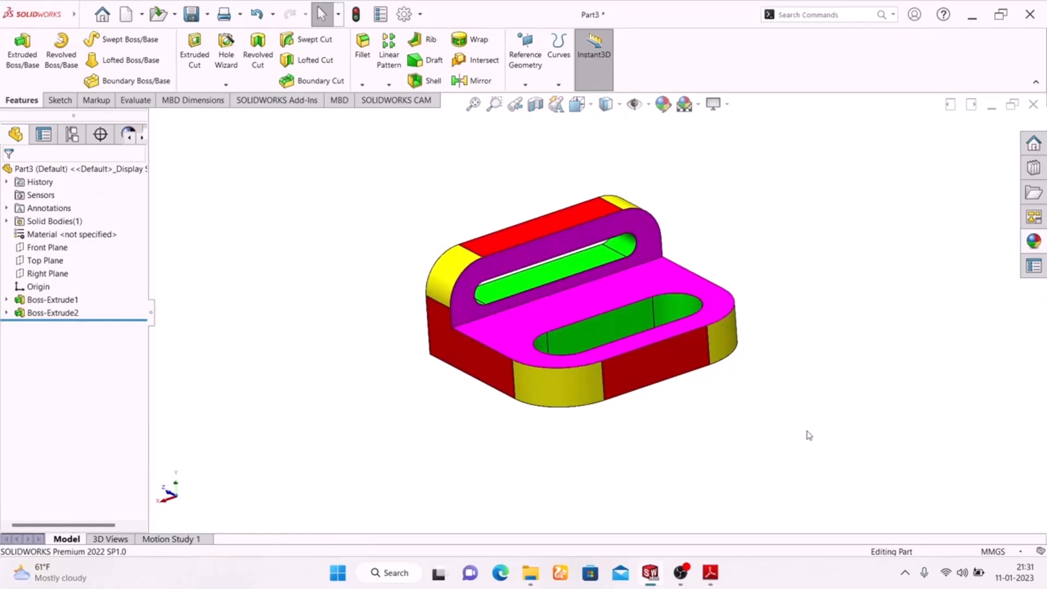
middle_drag(801, 418, 804, 443)
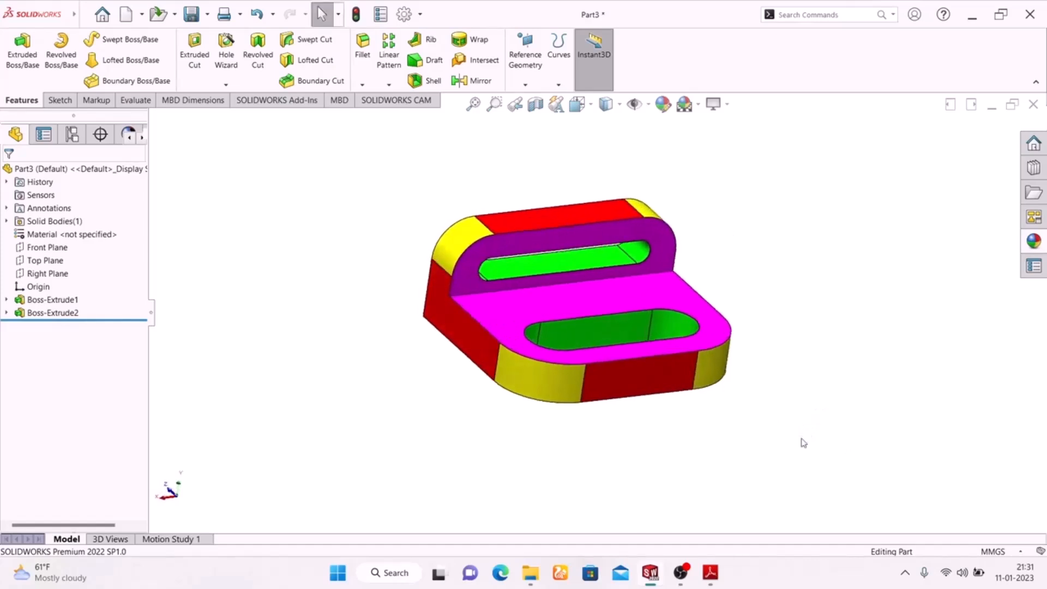
click(715, 103)
click(734, 125)
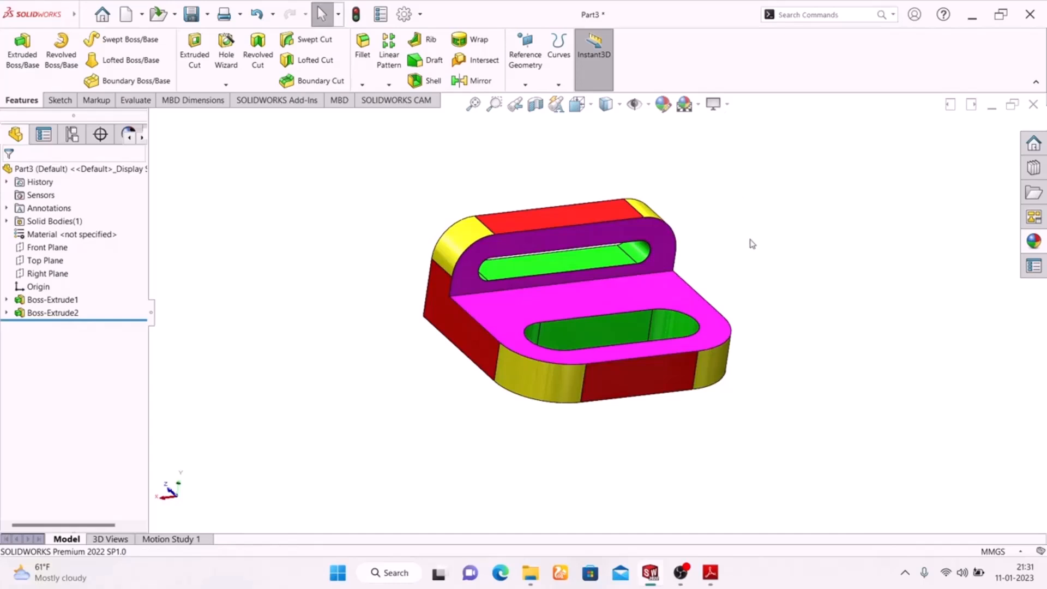
middle_drag(751, 249, 692, 346)
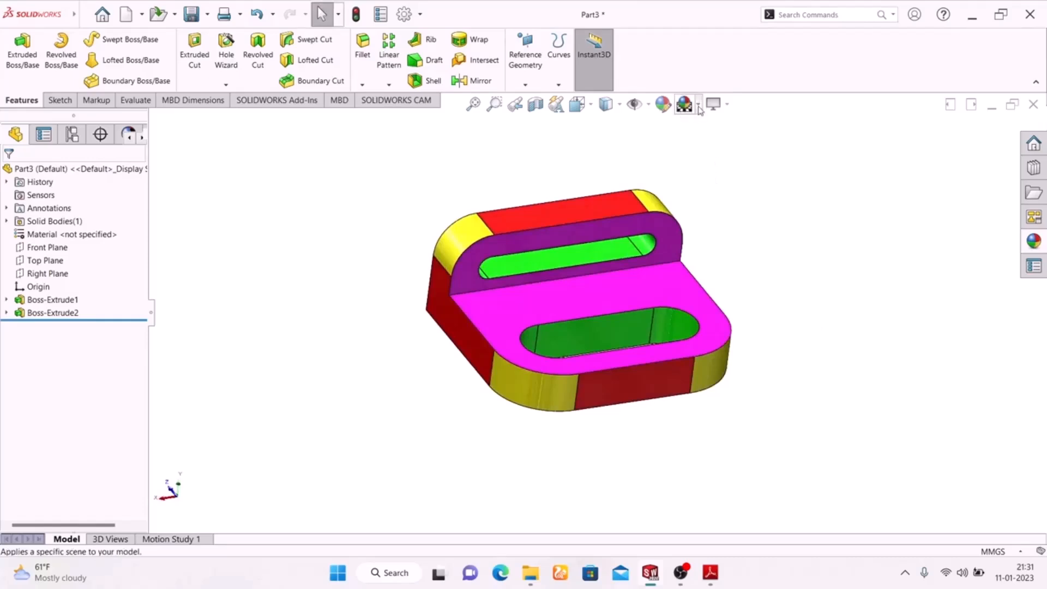
click(727, 104)
click(733, 126)
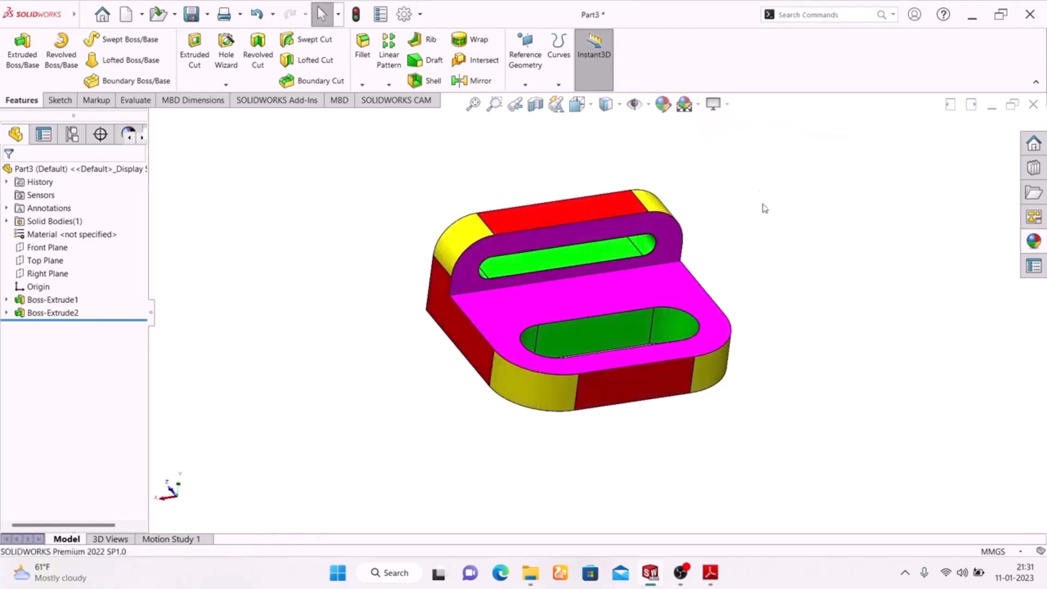